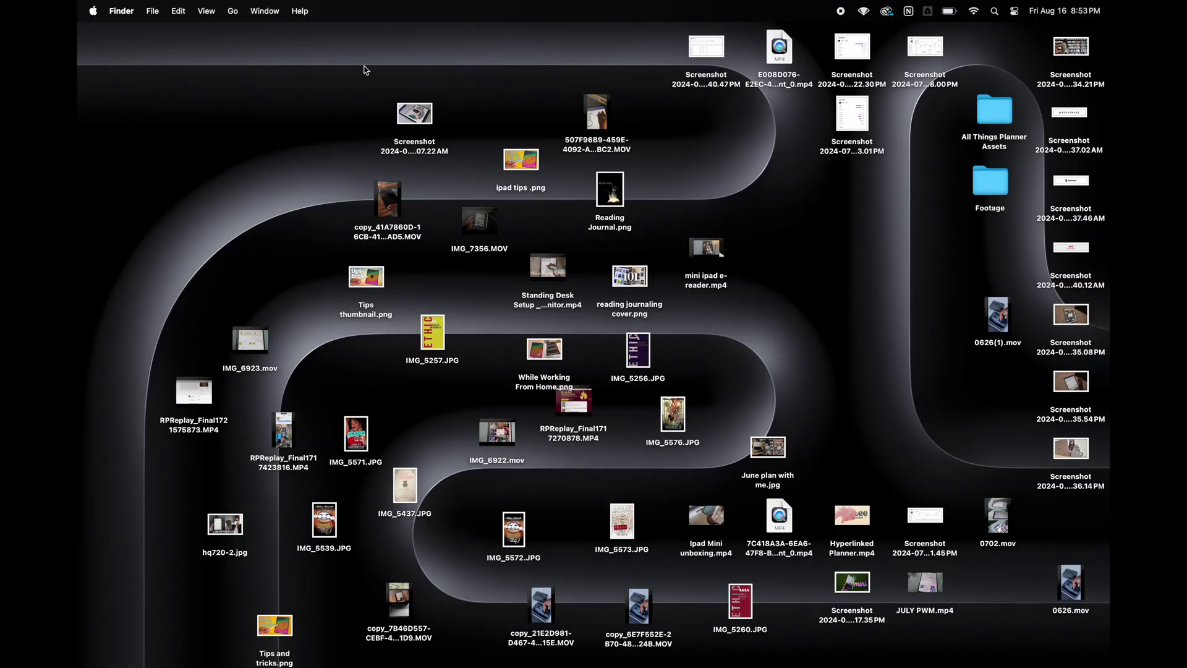
Step: Install the macOS Sonoma 14.6.1 update from General > Software Update and restart the Mac
{"action": "left_click", "coordinate": [93, 12]}
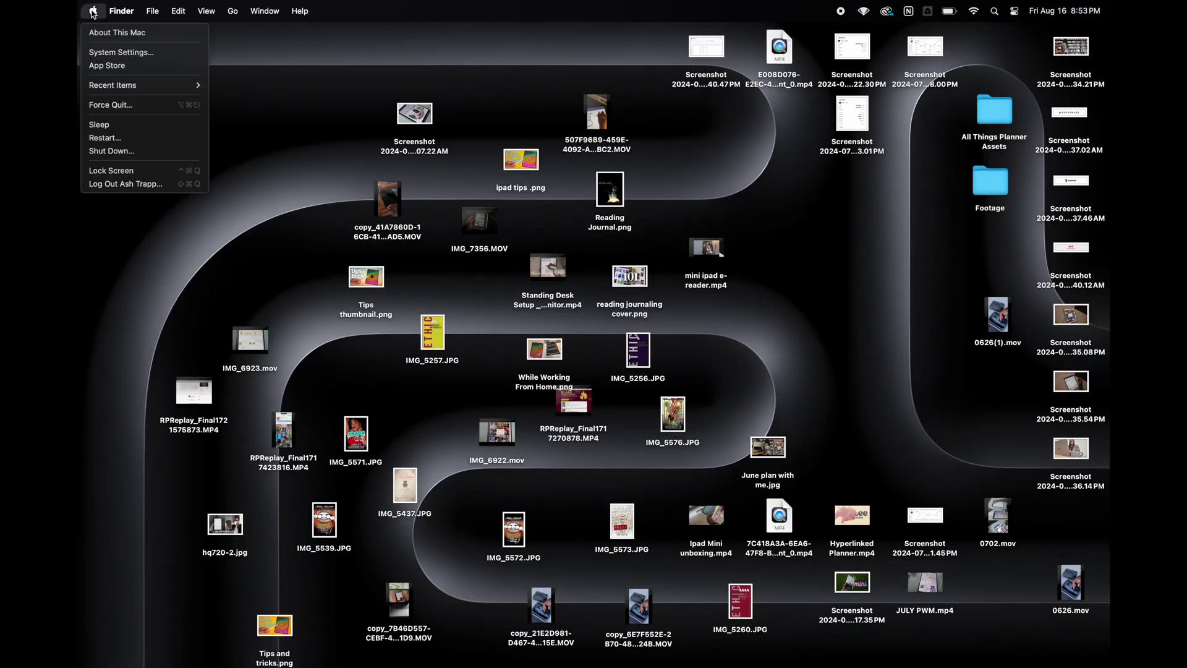
{"action": "left_click", "coordinate": [121, 52]}
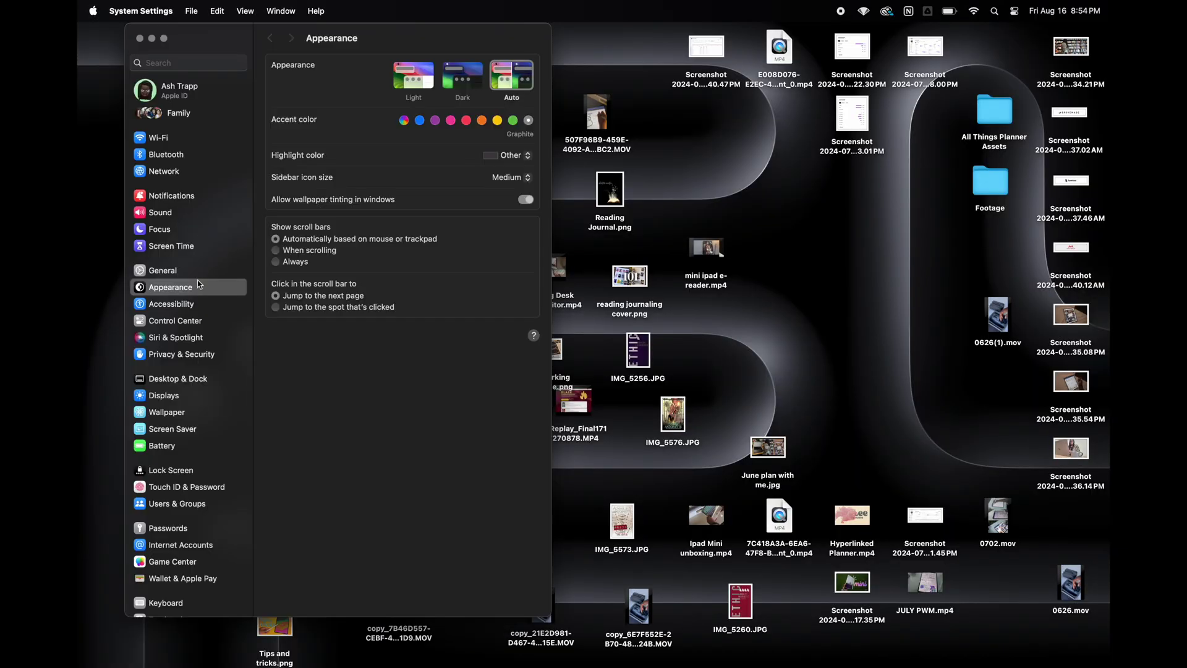
{"action": "left_click", "coordinate": [196, 272]}
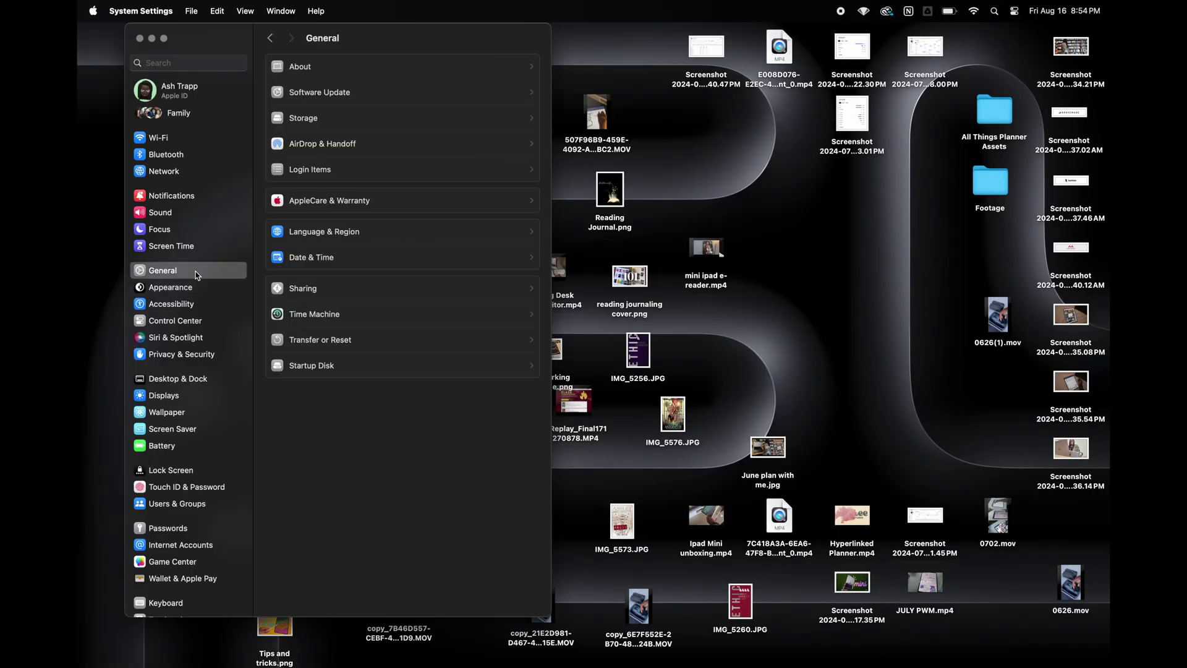
{"action": "left_click", "coordinate": [374, 94]}
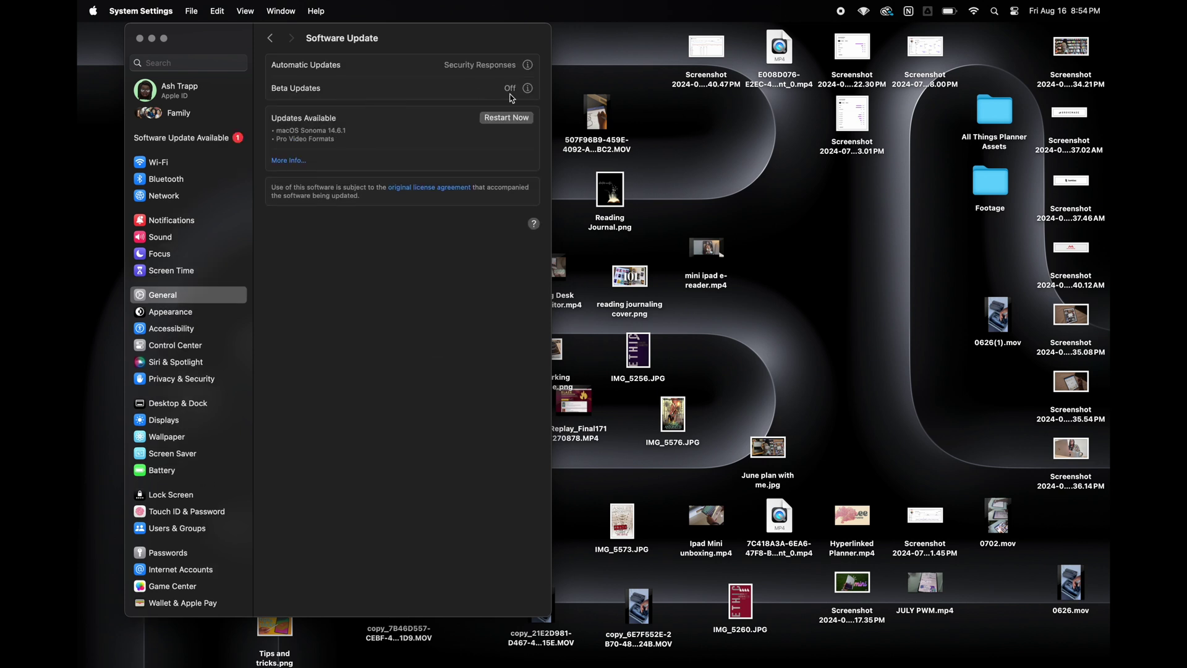
{"action": "left_click", "coordinate": [506, 118]}
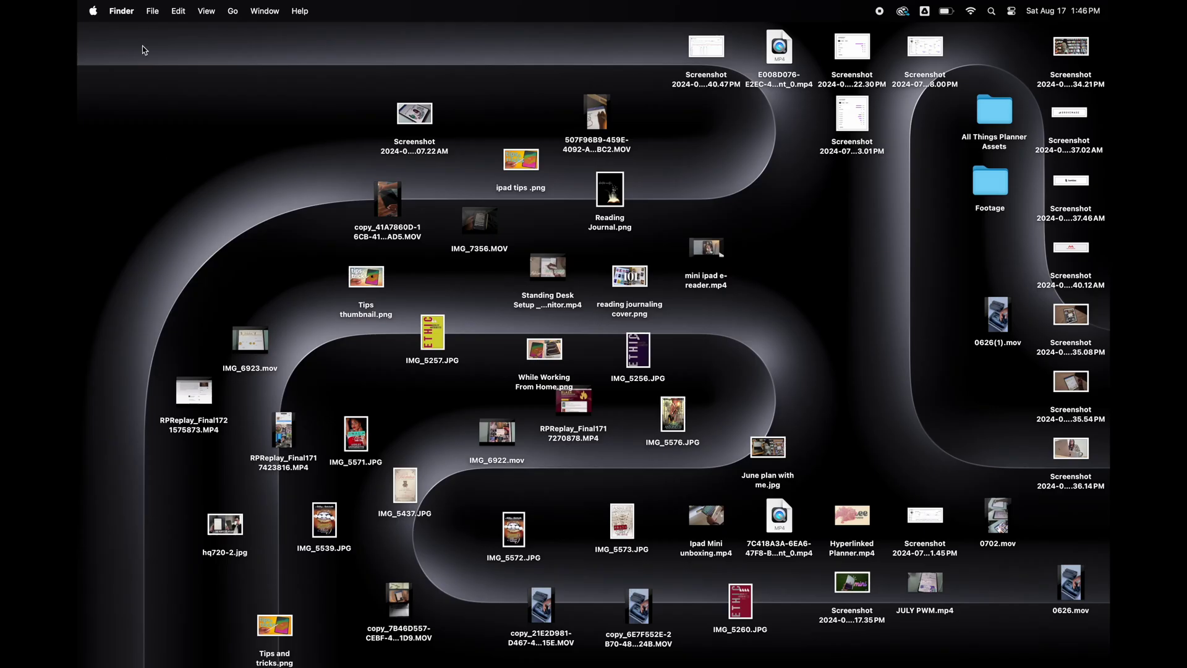
Step: Trash the bulk of the desktop files, including the screenshots and 0626.mov
{"action": "left_click_drag", "start_coordinate": [143, 50], "coordinate": [963, 583]}
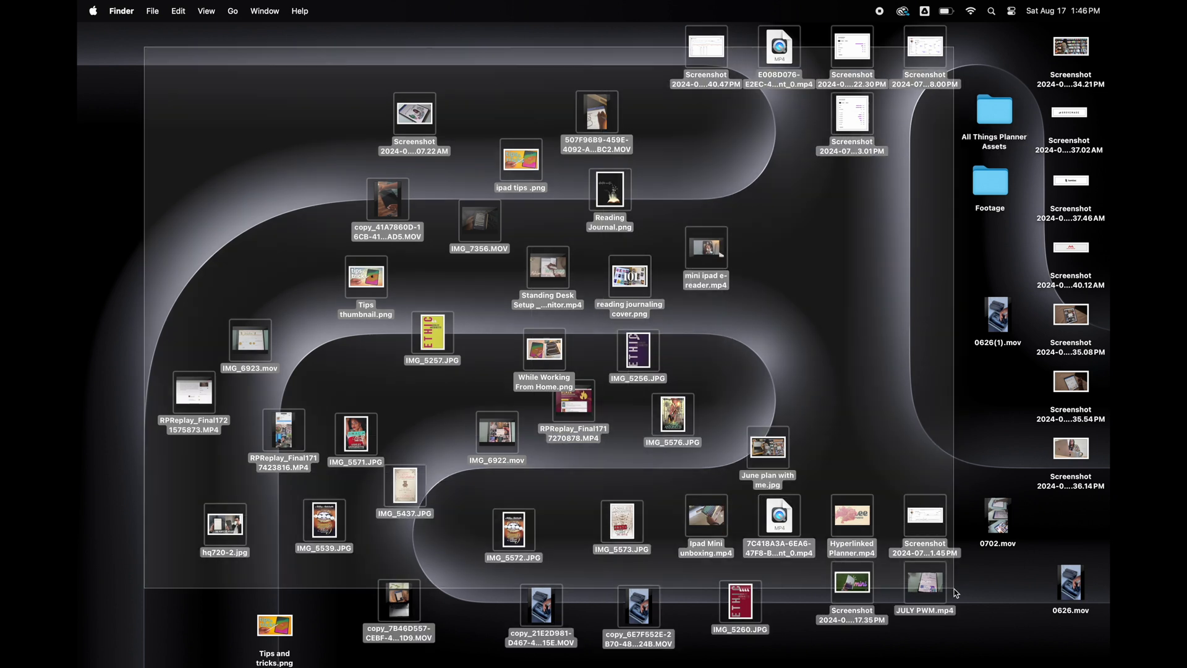
{"action": "left_click_drag", "start_coordinate": [861, 598], "coordinate": [856, 653]}
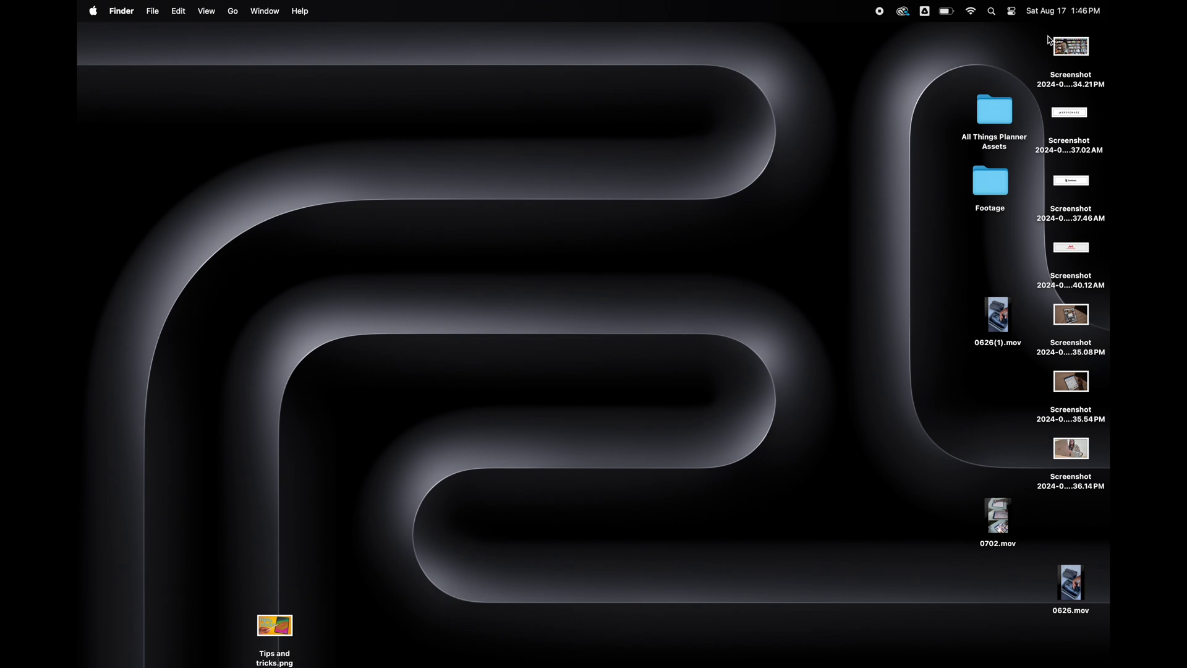
{"action": "left_click_drag", "start_coordinate": [1049, 40], "coordinate": [1096, 612]}
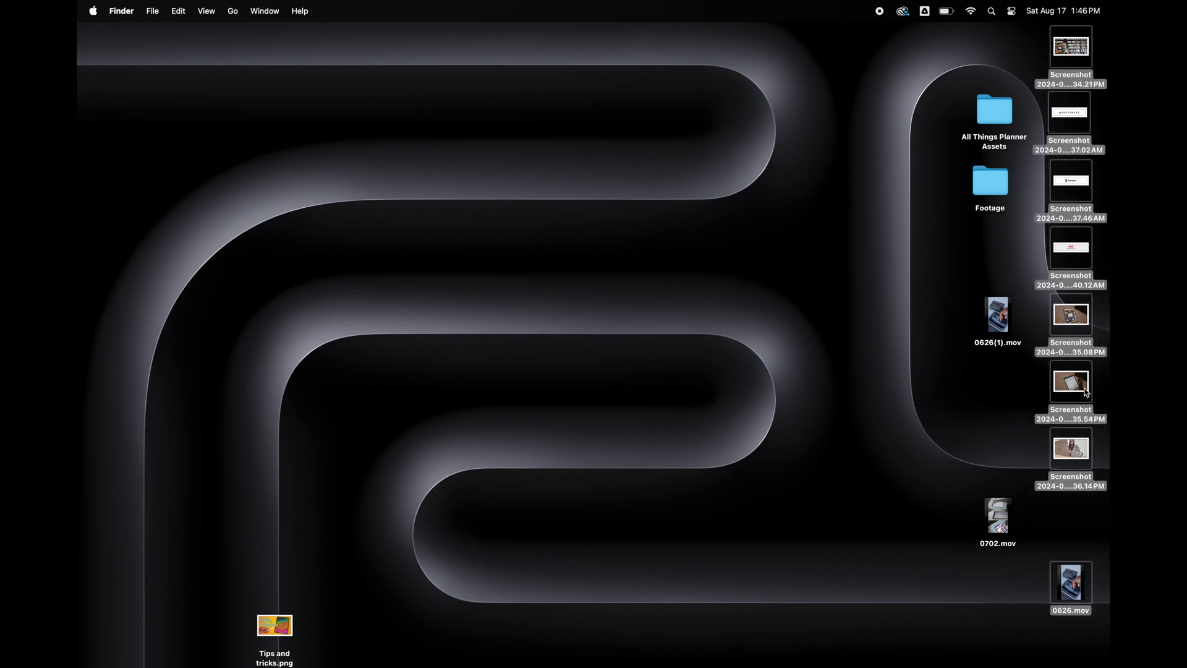
{"action": "left_click_drag", "start_coordinate": [1086, 391], "coordinate": [854, 640]}
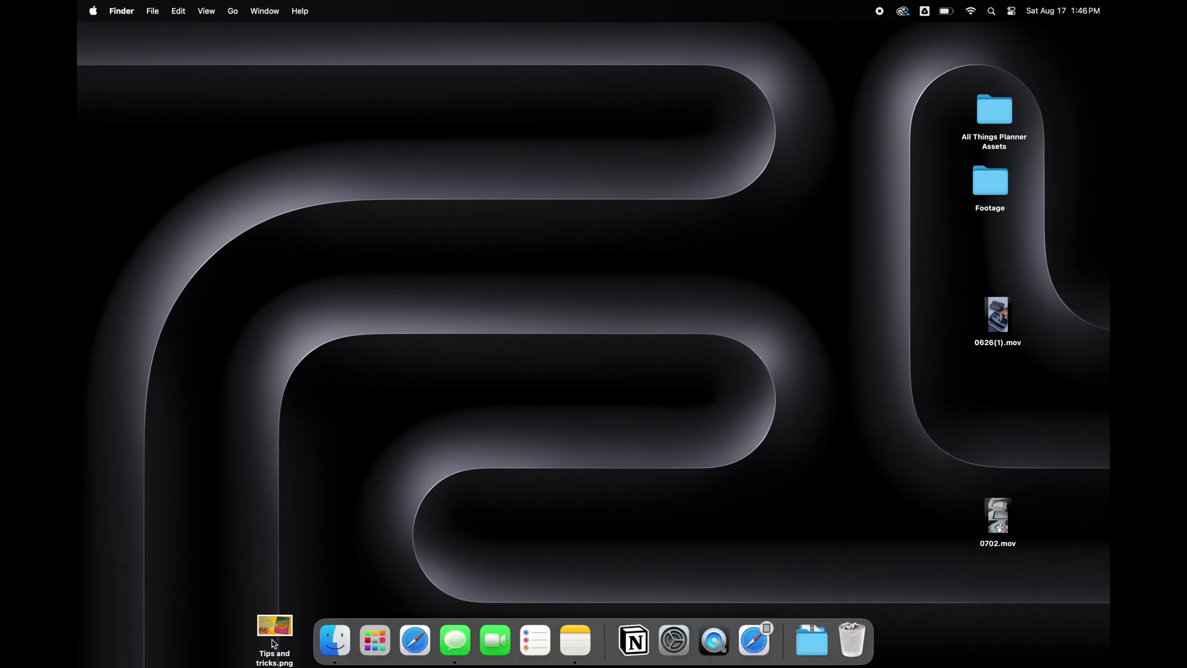
Step: Move Tips and tricks.png aside and trash the last remaining loose files
{"action": "left_click_drag", "start_coordinate": [275, 643], "coordinate": [963, 402]}
{"action": "left_click_drag", "start_coordinate": [955, 268], "coordinate": [1017, 631]}
{"action": "left_click_drag", "start_coordinate": [997, 318], "coordinate": [865, 631]}
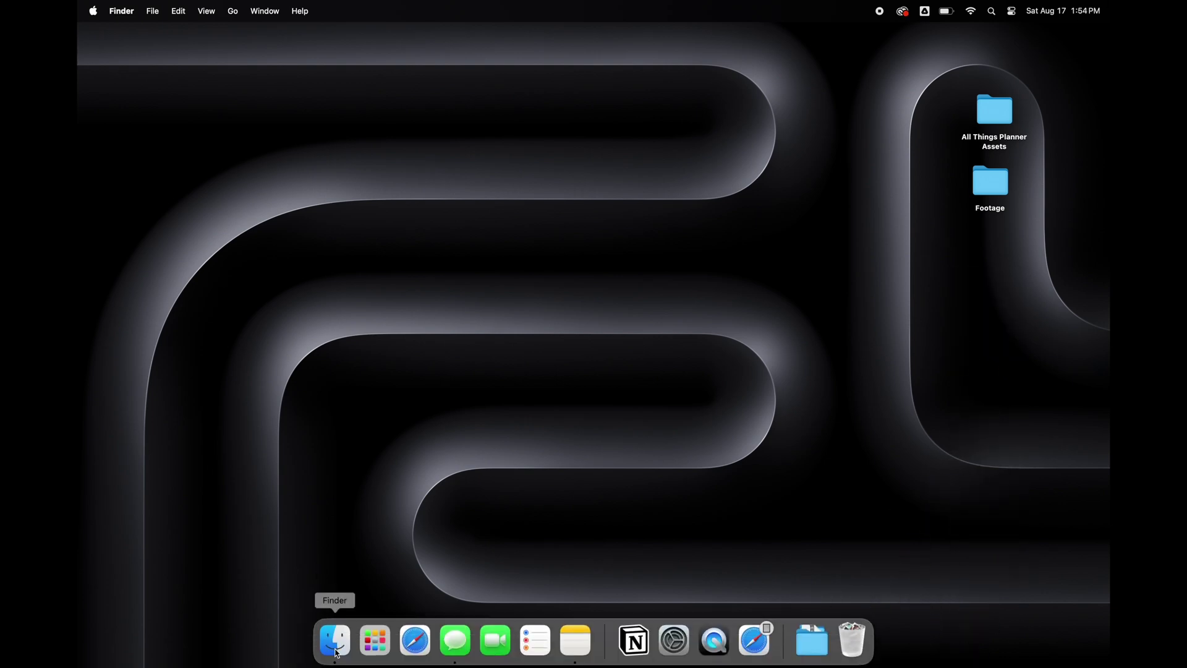
{"action": "left_click", "coordinate": [335, 641]}
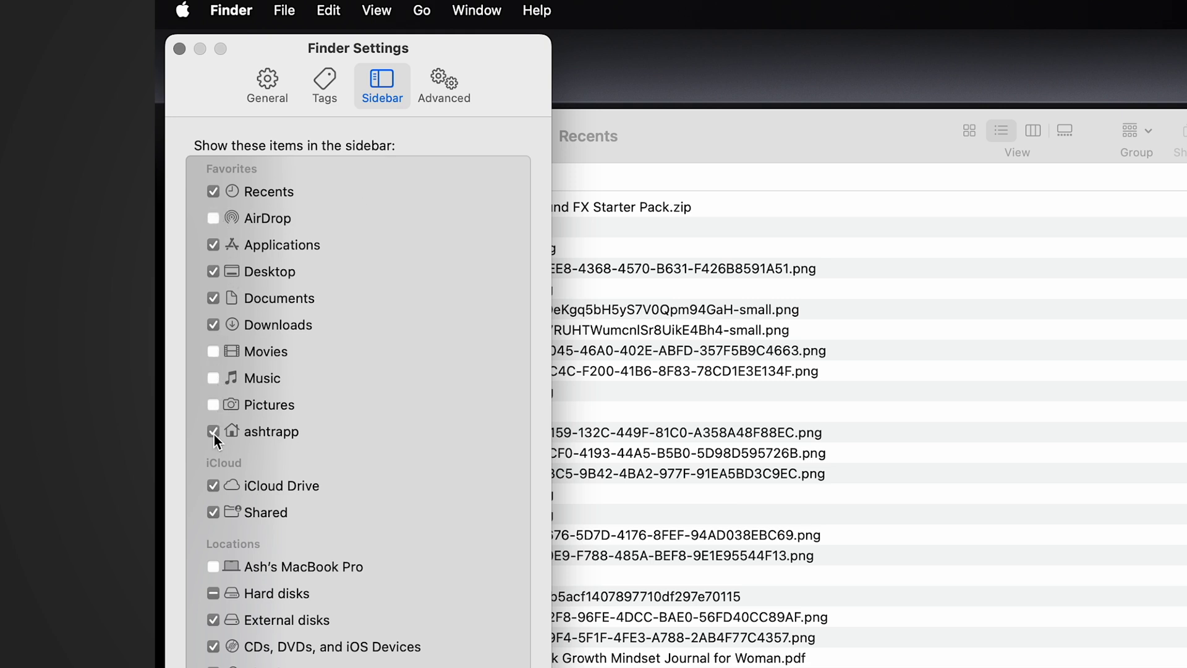
Step: Hide Applications from the sidebar, enable Show Path Bar, and jump to Downloads via the path
{"action": "left_click", "coordinate": [216, 247]}
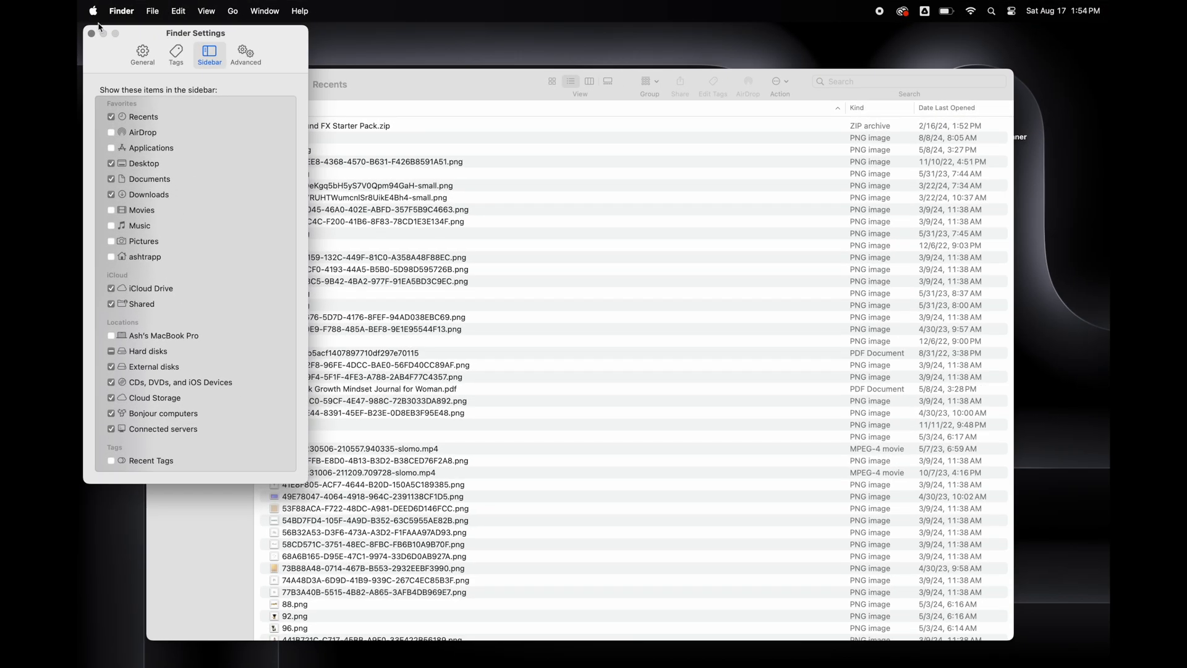
{"action": "left_click", "coordinate": [92, 34]}
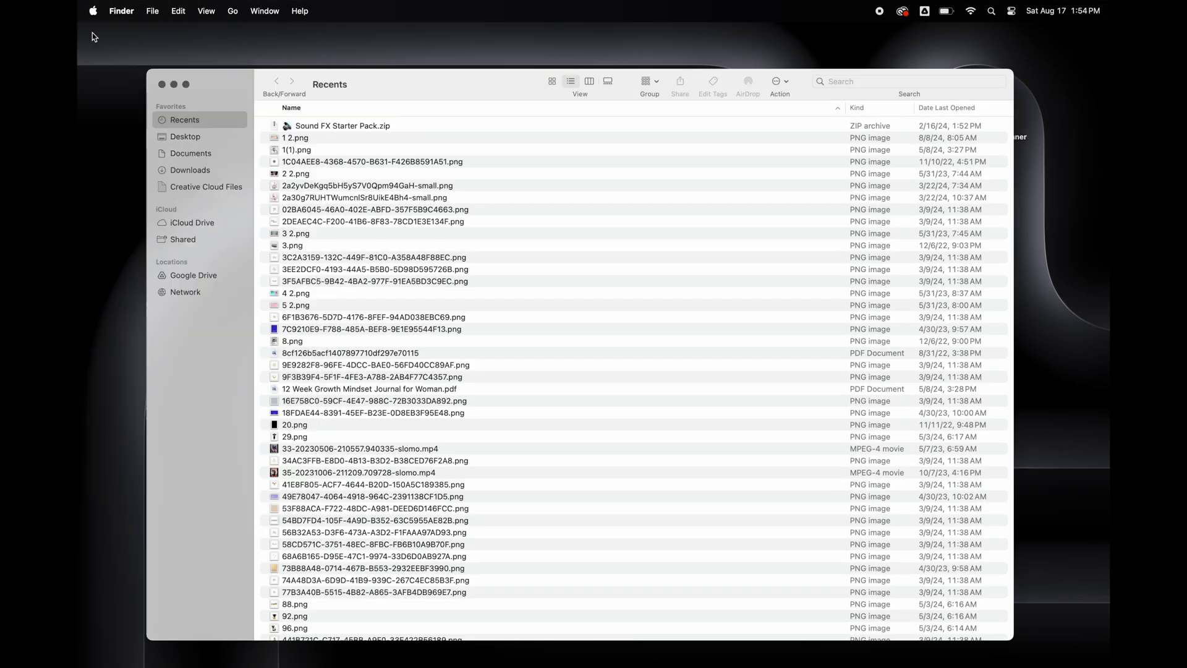
{"action": "left_click", "coordinate": [207, 11]}
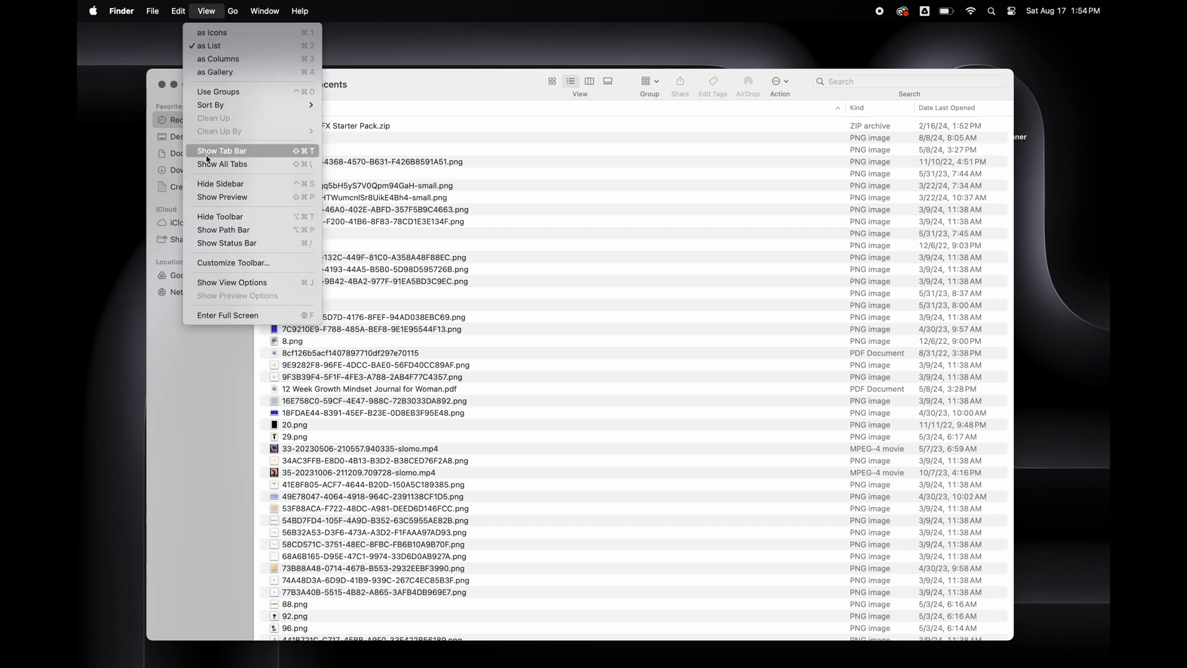
{"action": "left_click", "coordinate": [217, 234]}
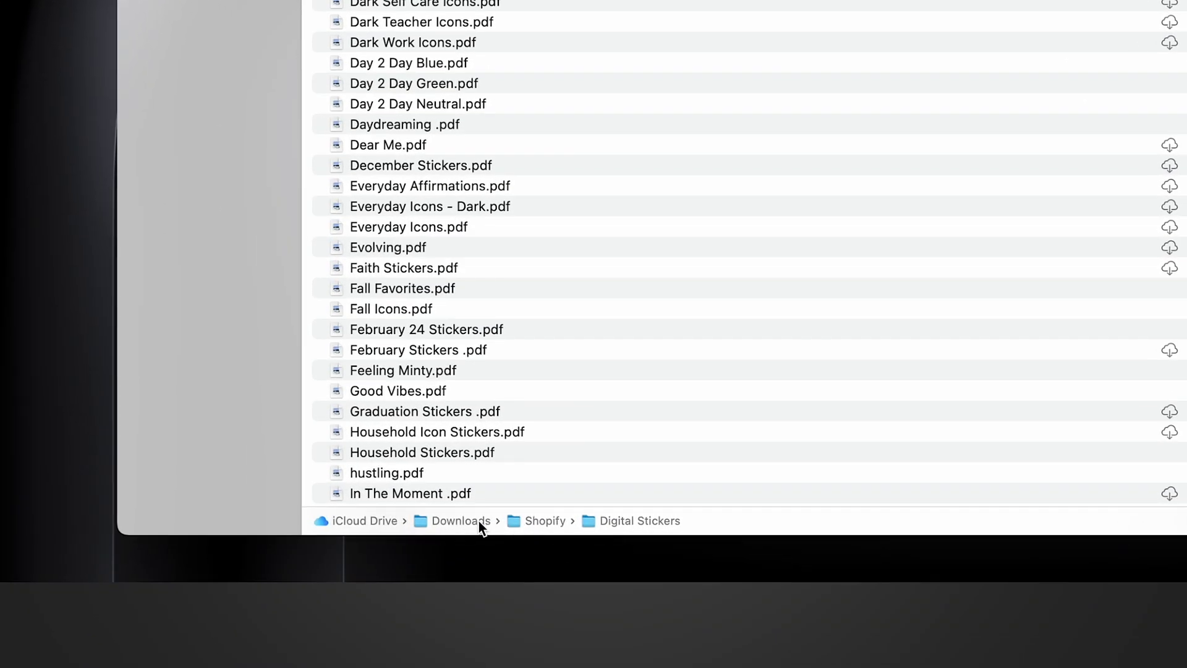
{"action": "double_click", "coordinate": [480, 522]}
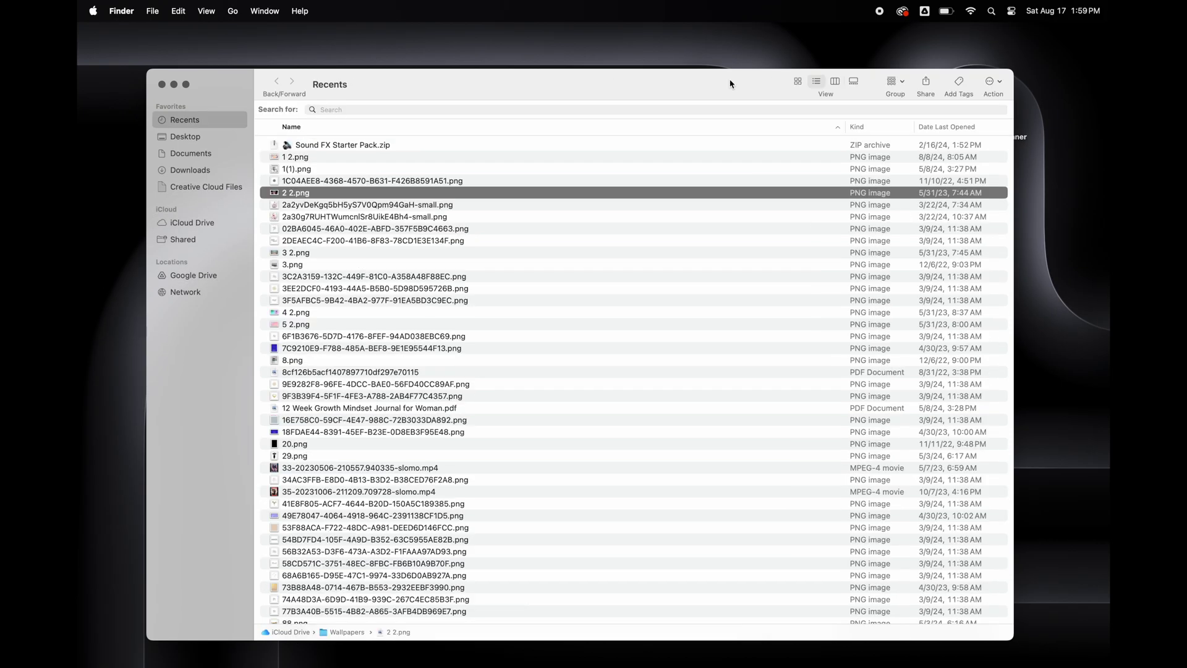
Step: Customize the Finder toolbar, adding AirDrop and removing the Search field
{"action": "right_click", "coordinate": [730, 84]}
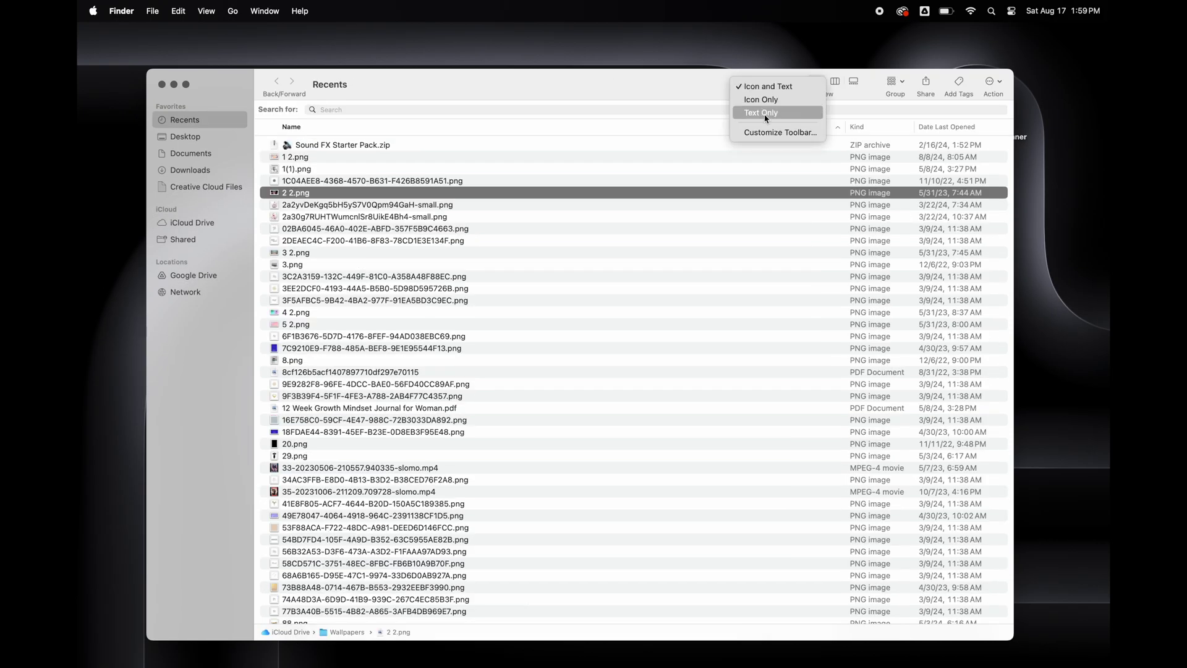
{"action": "left_click", "coordinate": [771, 137]}
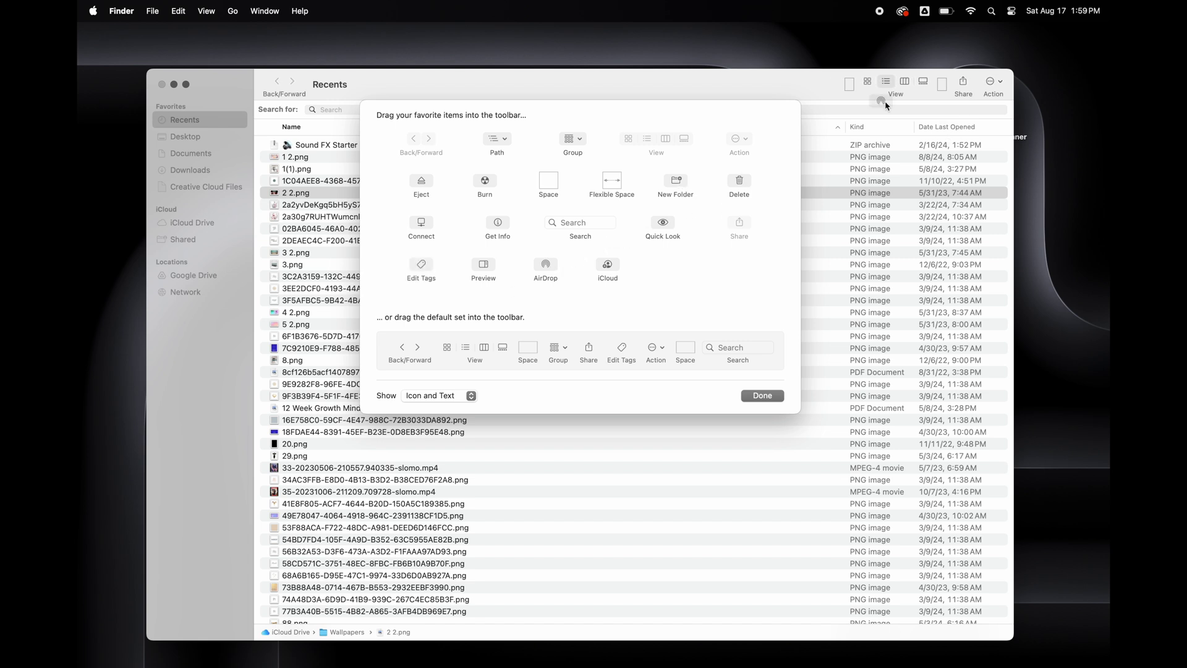
{"action": "left_click_drag", "start_coordinate": [885, 105], "coordinate": [933, 81]}
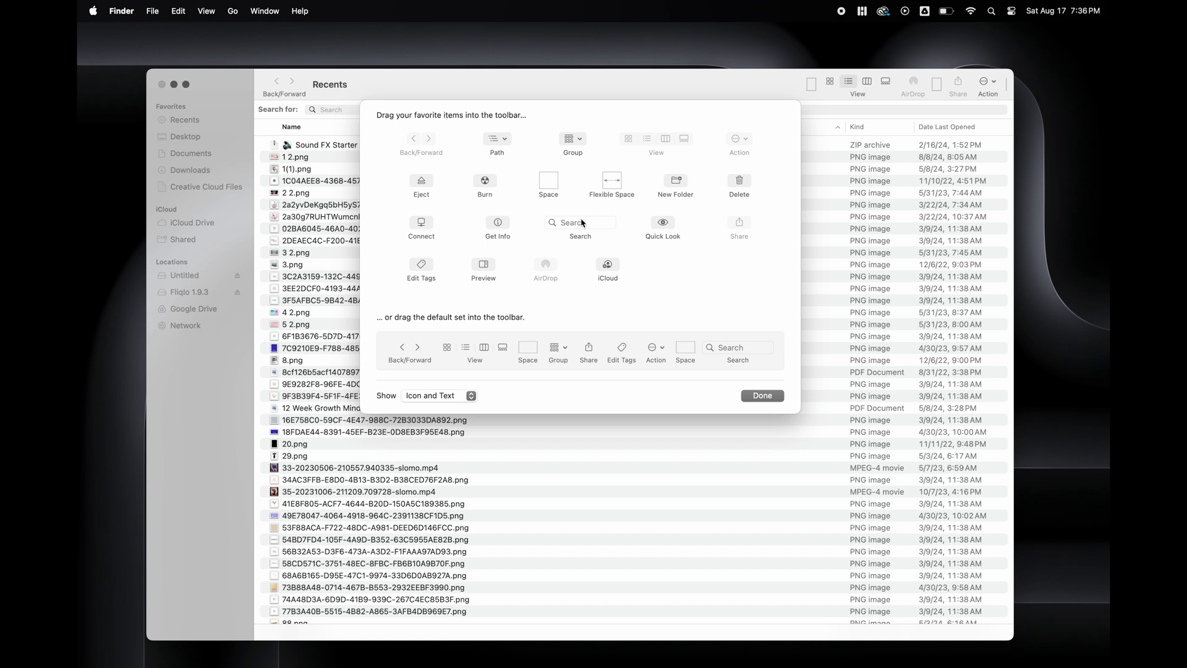
{"action": "left_click_drag", "start_coordinate": [745, 163], "coordinate": [985, 83]}
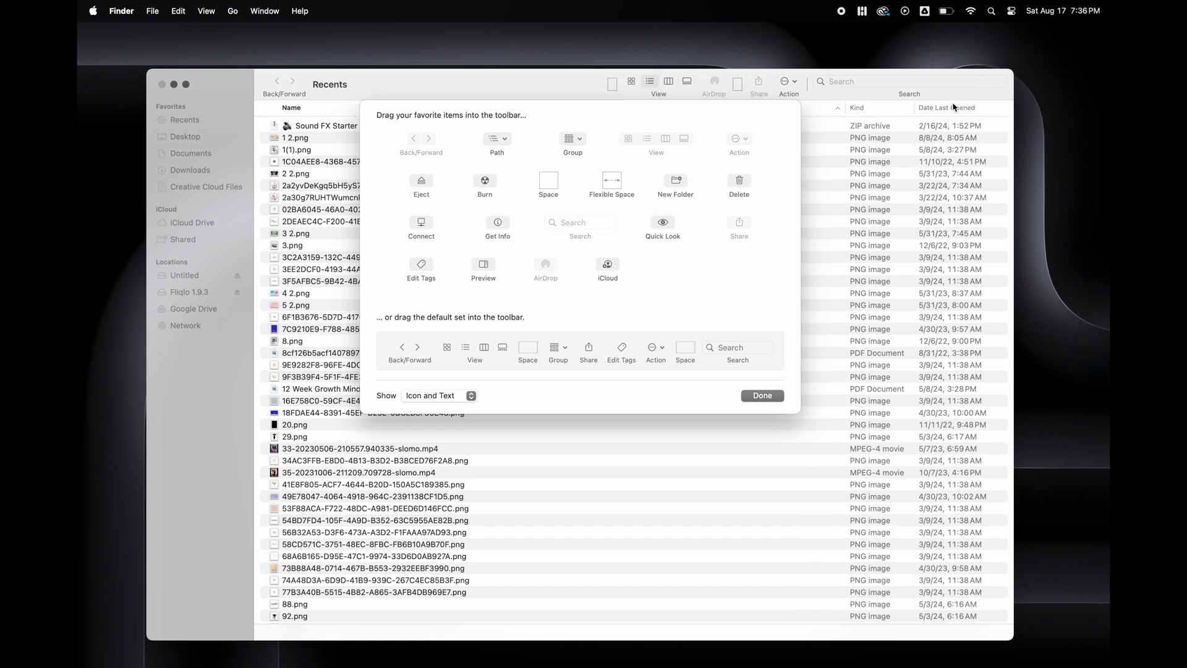
{"action": "left_click", "coordinate": [762, 395]}
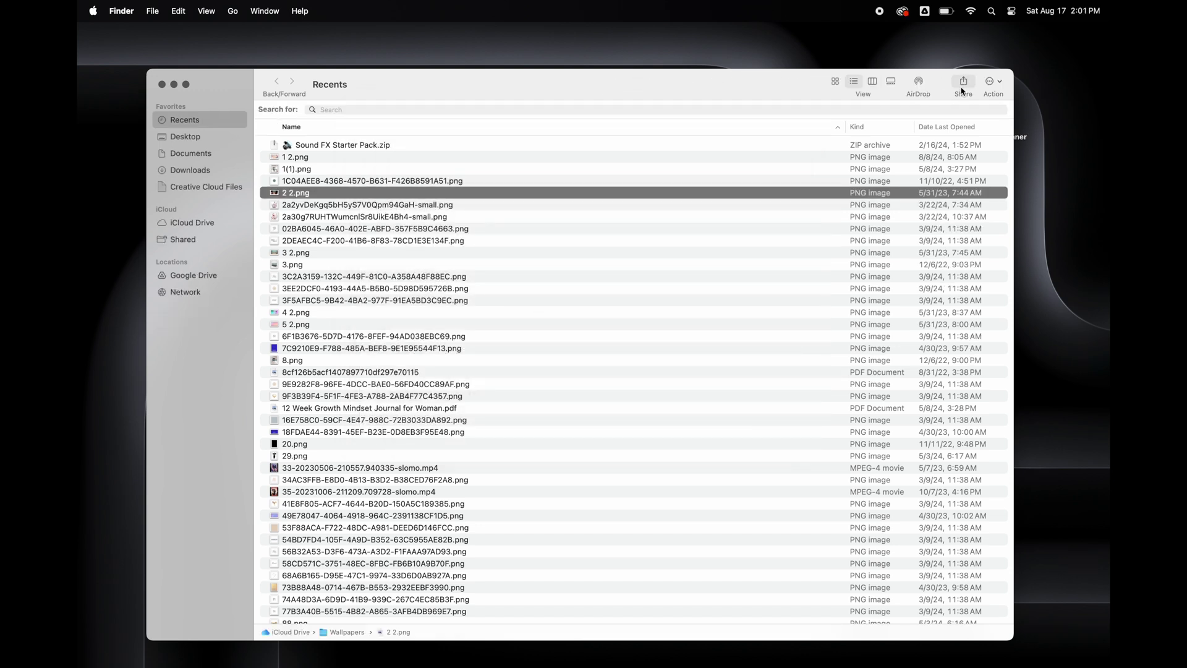
Step: Uncheck the Contact Suggestions, Add to Reading List and Notes sharing extensions, then close System Settings
{"action": "left_click", "coordinate": [961, 91]}
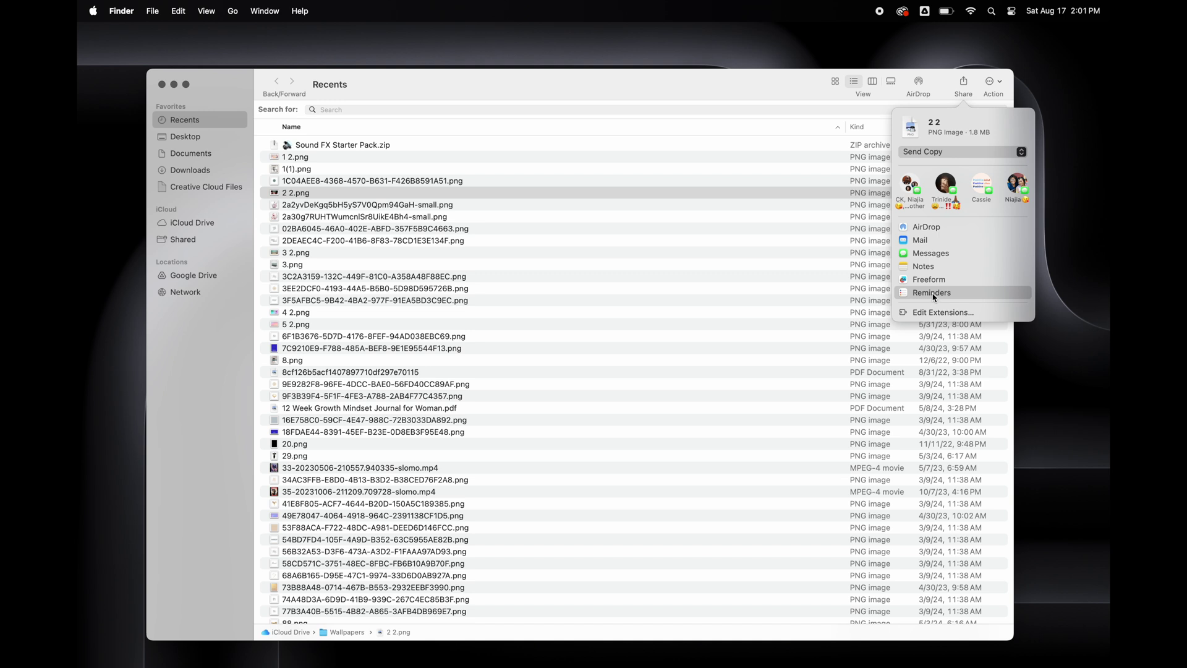
{"action": "left_click", "coordinate": [934, 312]}
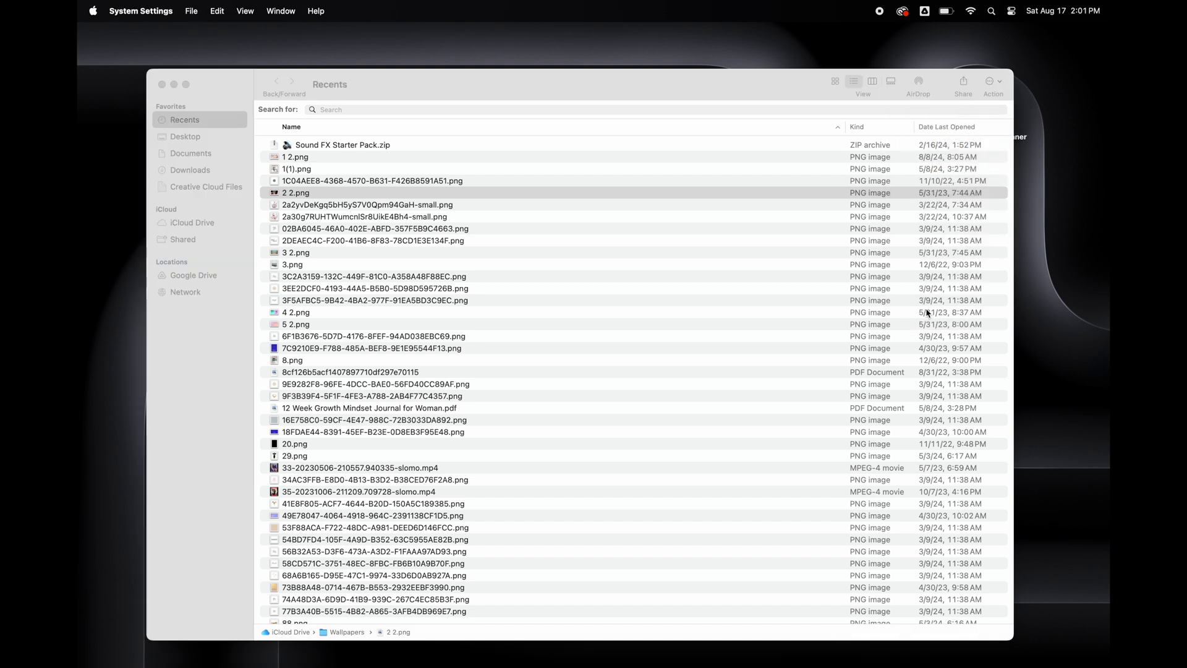
{"action": "left_click", "coordinate": [219, 222]}
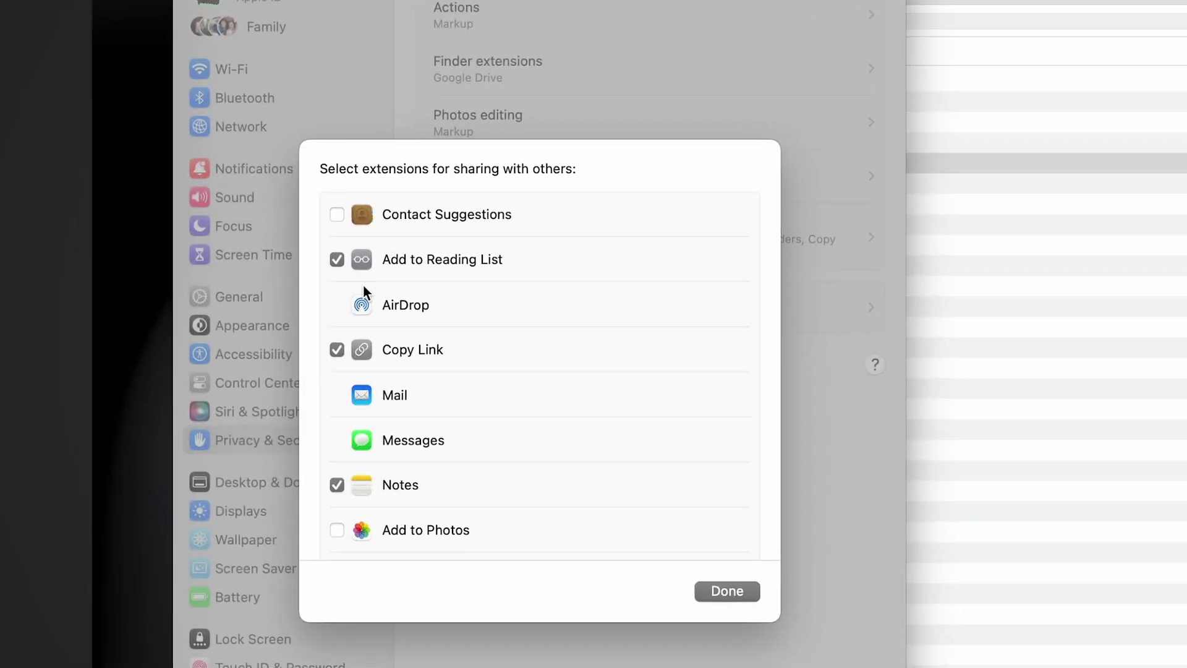
{"action": "left_click", "coordinate": [337, 260]}
{"action": "scroll", "coordinate": [355, 358], "scroll_direction": "down", "scroll_amount": 4}
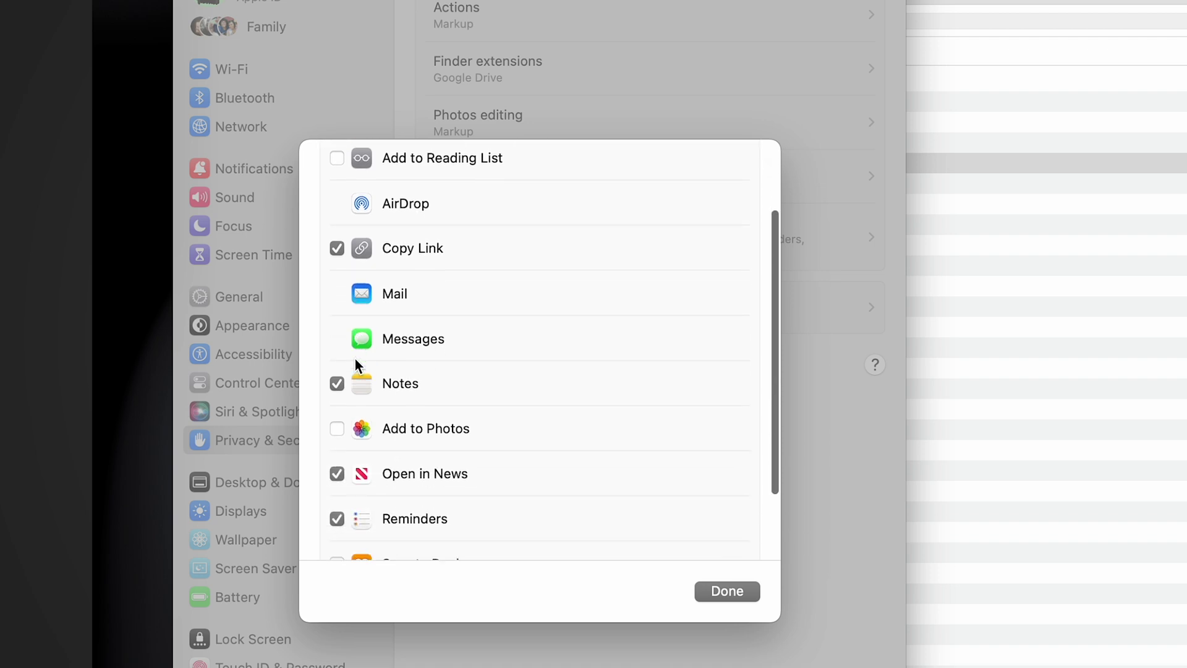
{"action": "scroll", "coordinate": [355, 358], "scroll_direction": "down", "scroll_amount": 3}
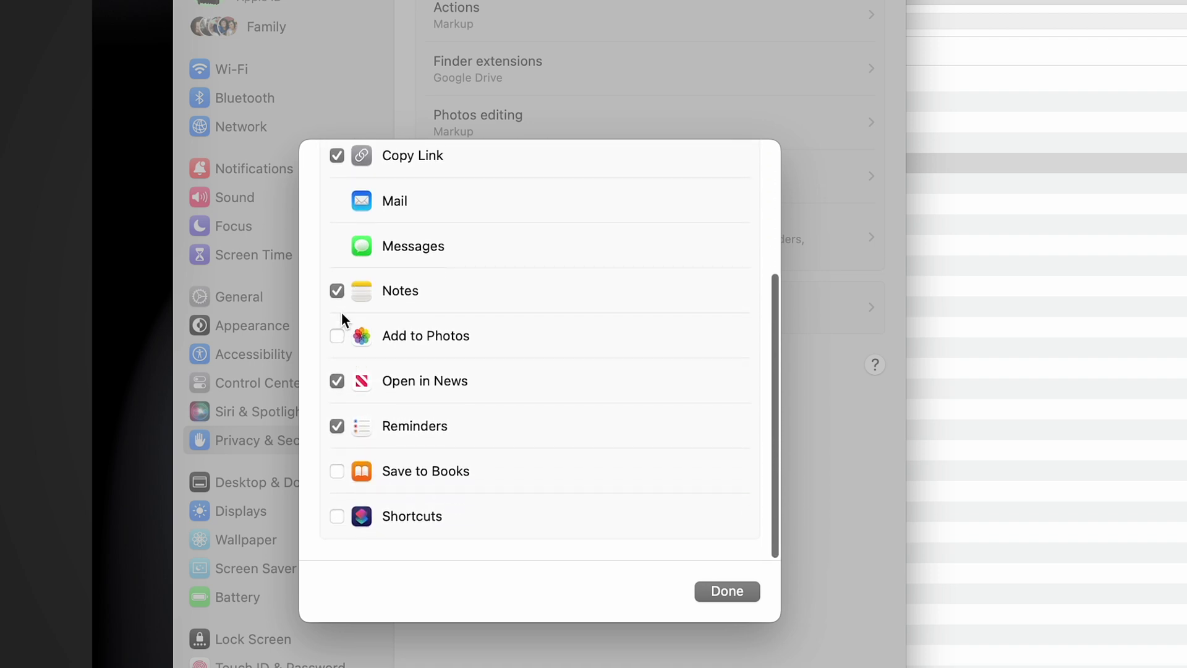
{"action": "left_click", "coordinate": [337, 291]}
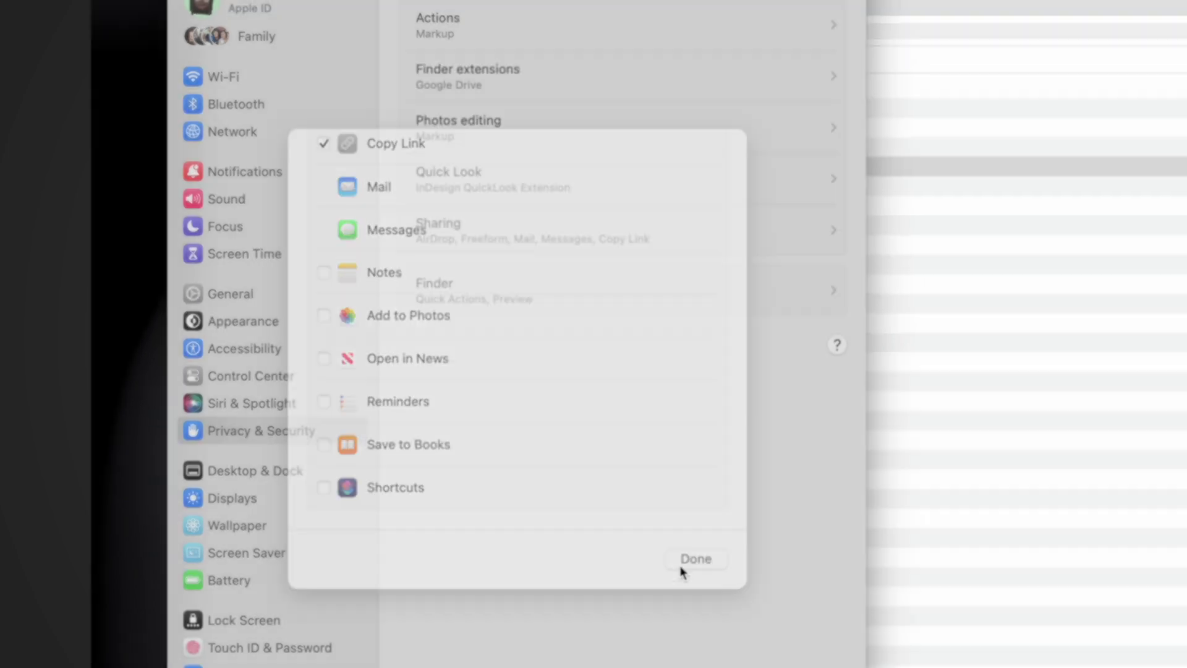
{"action": "left_click", "coordinate": [717, 590]}
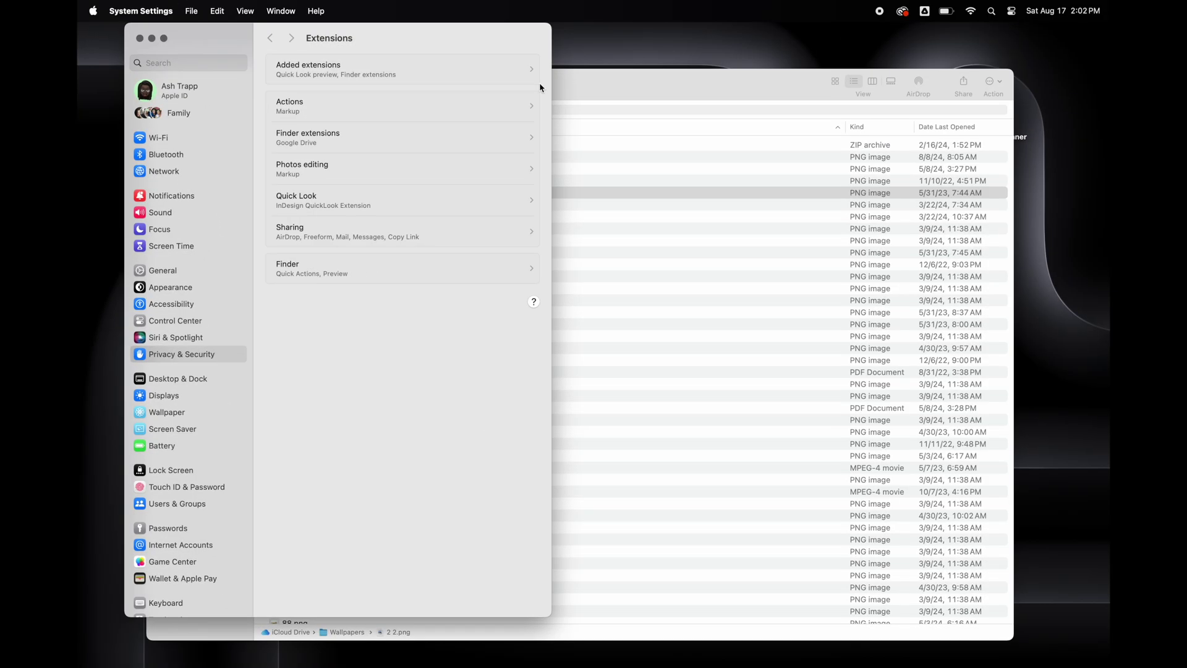
{"action": "left_click", "coordinate": [141, 39]}
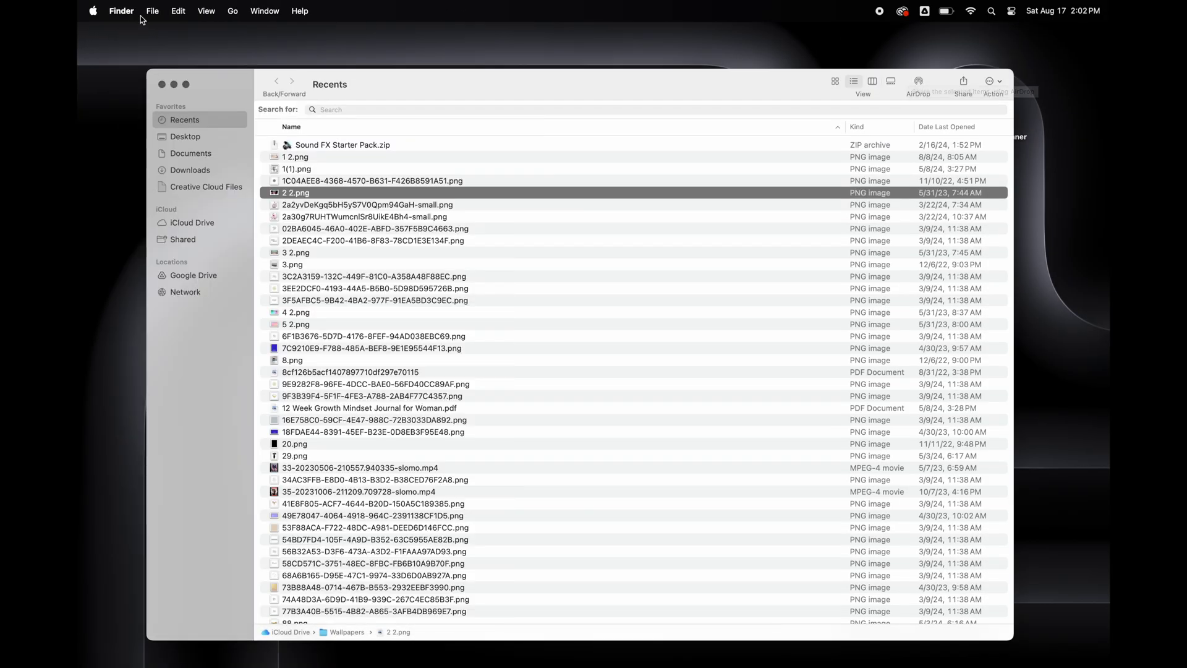
Step: Set Finder's Advanced 'When performing a search' option to Search the Current Folder
{"action": "left_click", "coordinate": [122, 12]}
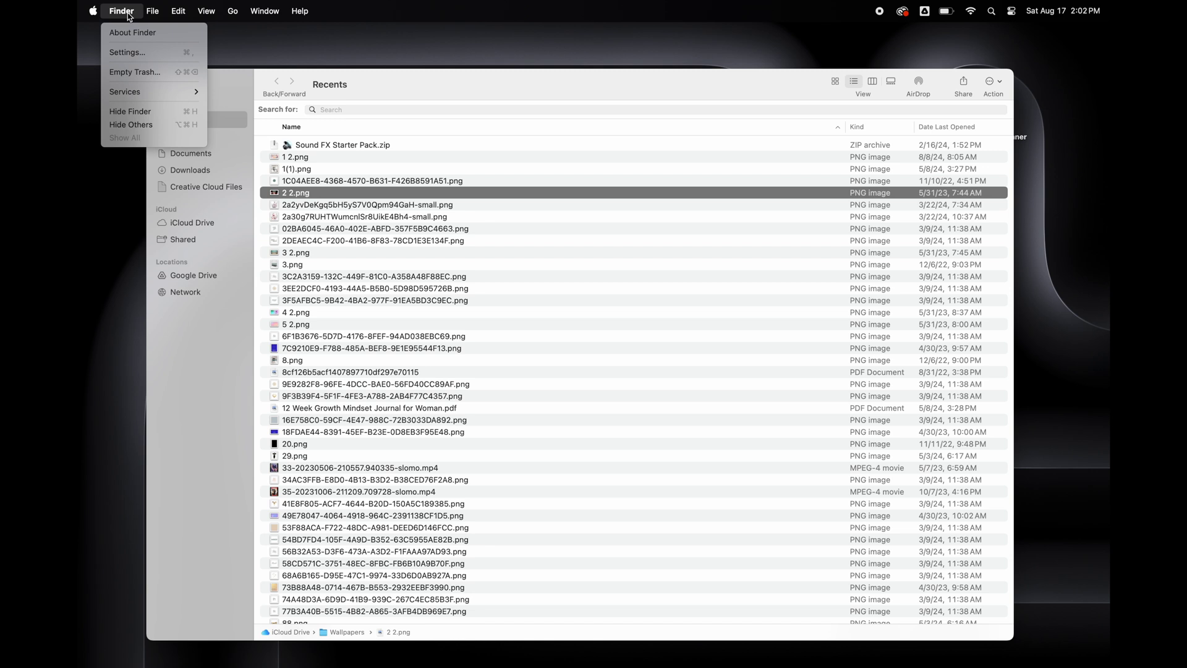
{"action": "left_click", "coordinate": [132, 52]}
{"action": "left_click", "coordinate": [246, 51]}
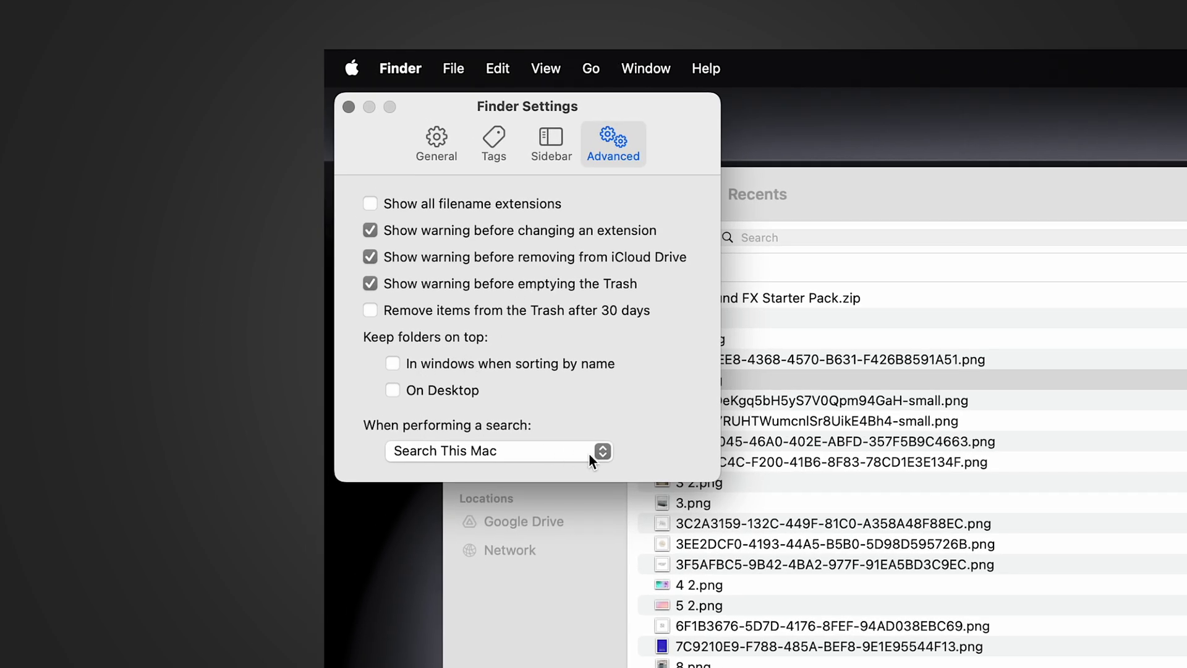
{"action": "left_click", "coordinate": [605, 452]}
{"action": "left_click", "coordinate": [563, 473]}
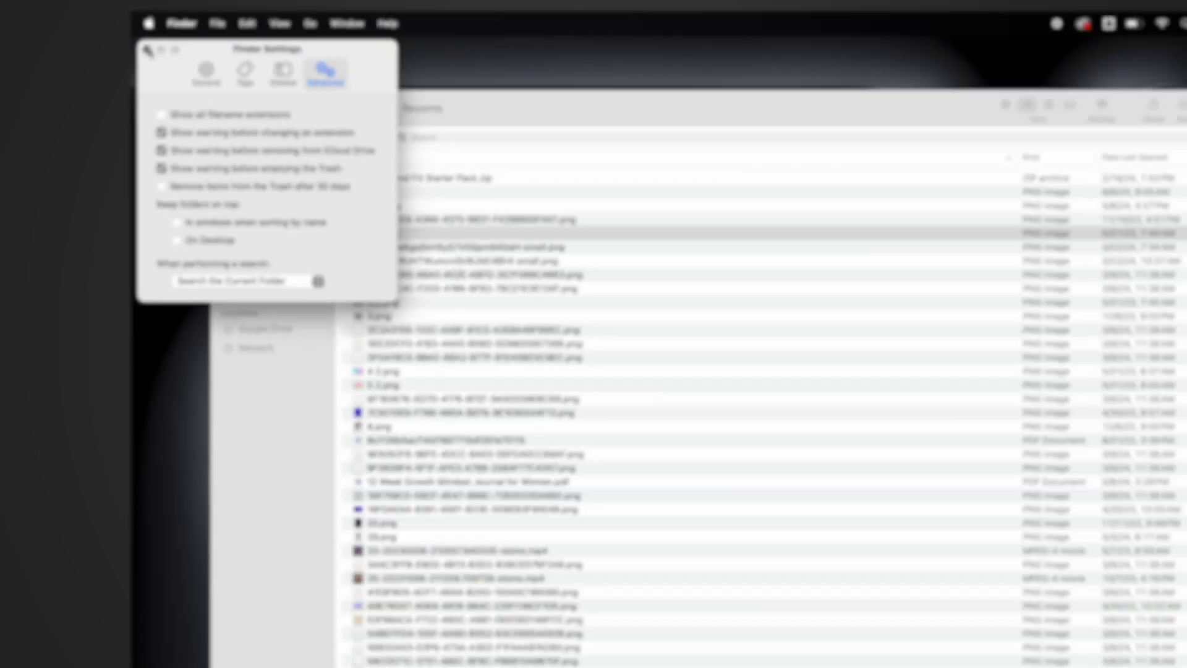
{"action": "left_click", "coordinate": [348, 107]}
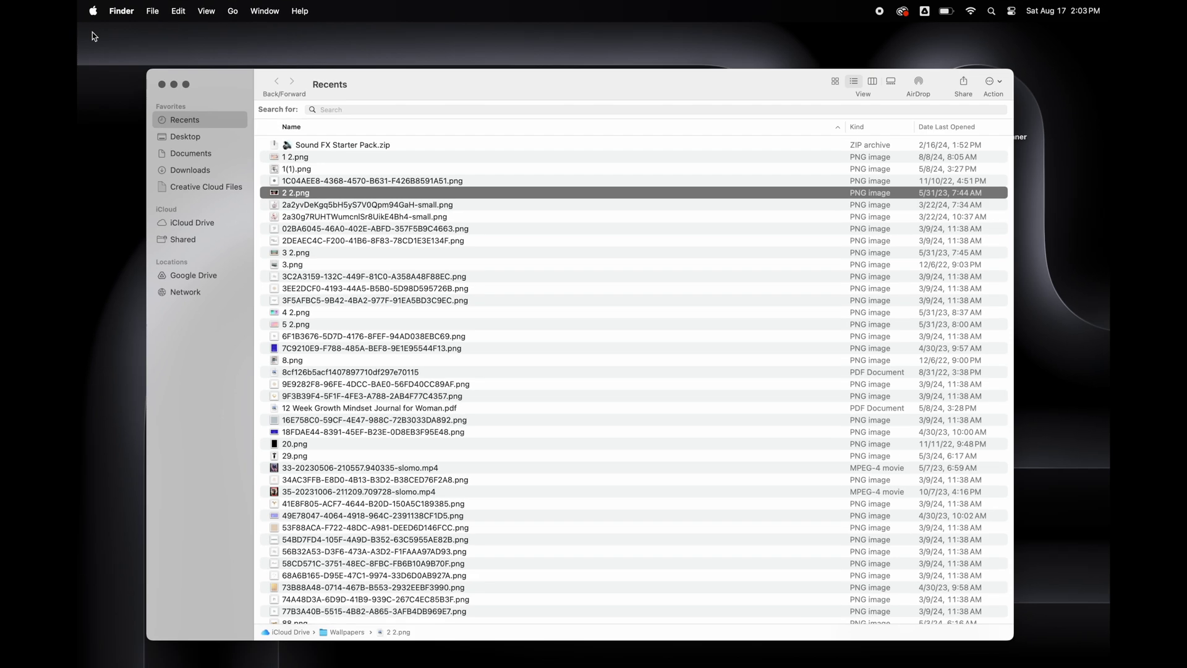
{"action": "scroll", "coordinate": [350, 244], "scroll_direction": "down", "scroll_amount": 15}
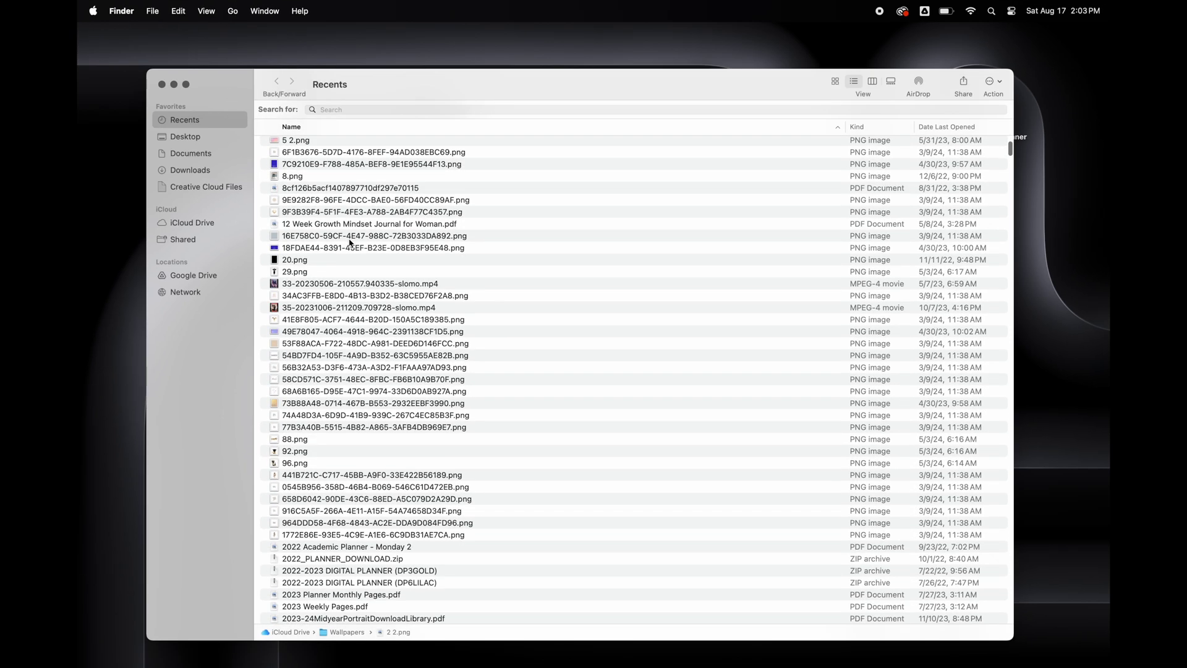
{"action": "scroll", "coordinate": [350, 243], "scroll_direction": "down", "scroll_amount": 15}
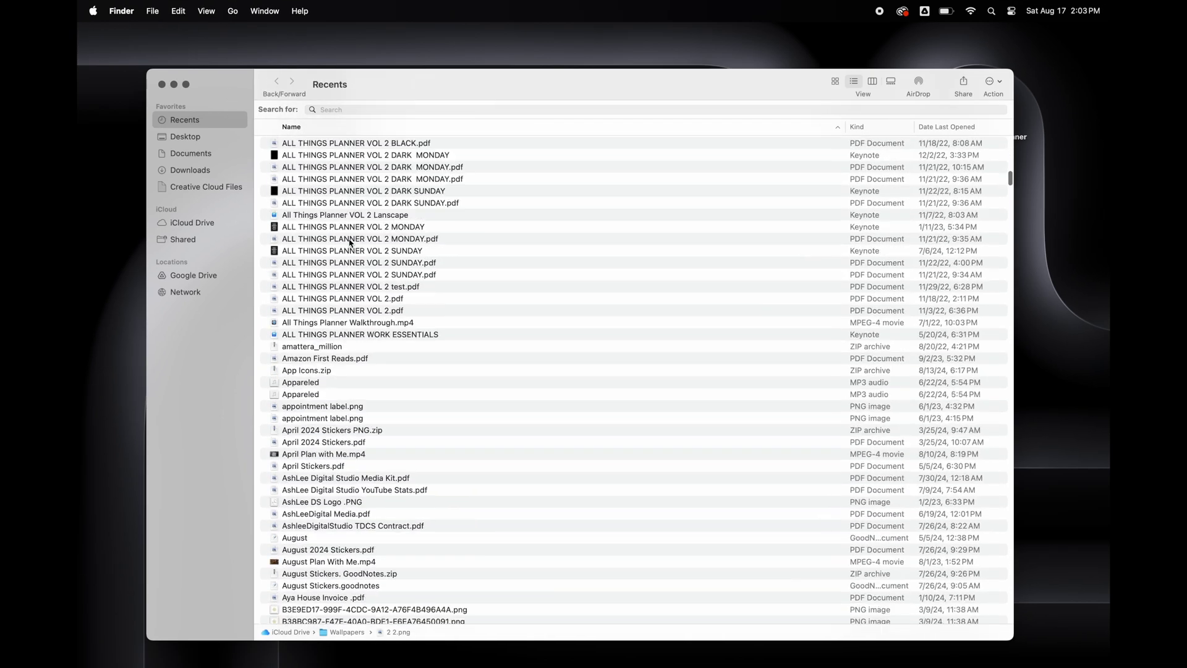
{"action": "scroll", "coordinate": [350, 242], "scroll_direction": "up", "scroll_amount": 15}
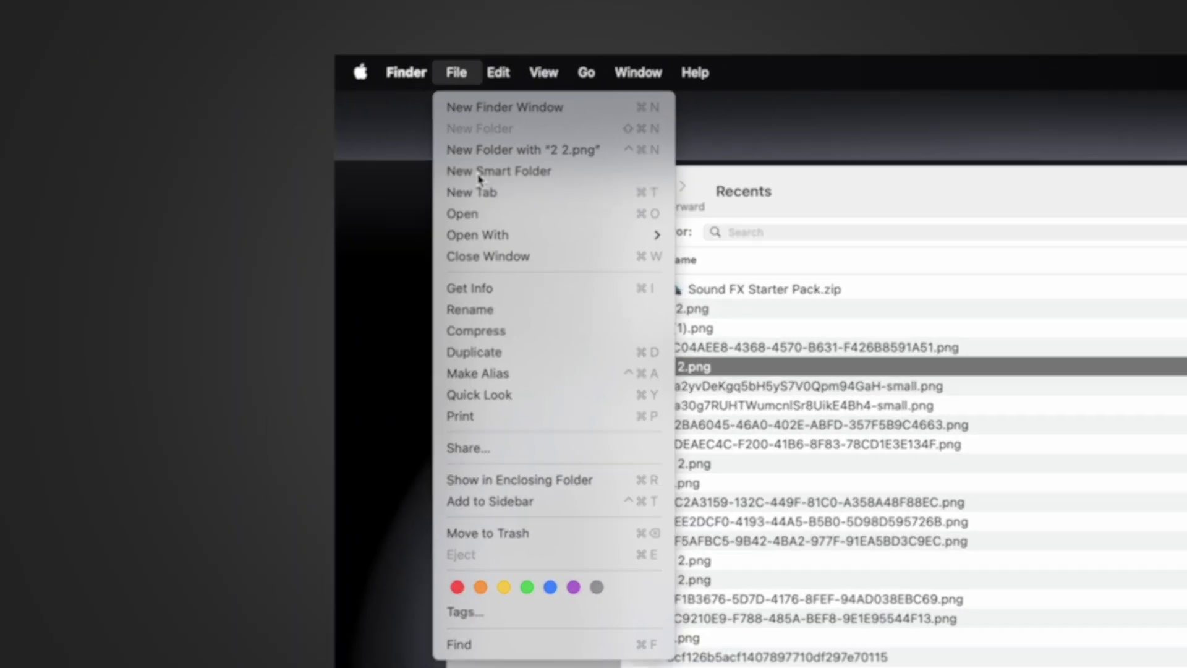
Step: Create a smart folder matching Last opened date within 7 days and None: Kind is Application
{"action": "left_click", "coordinate": [479, 178]}
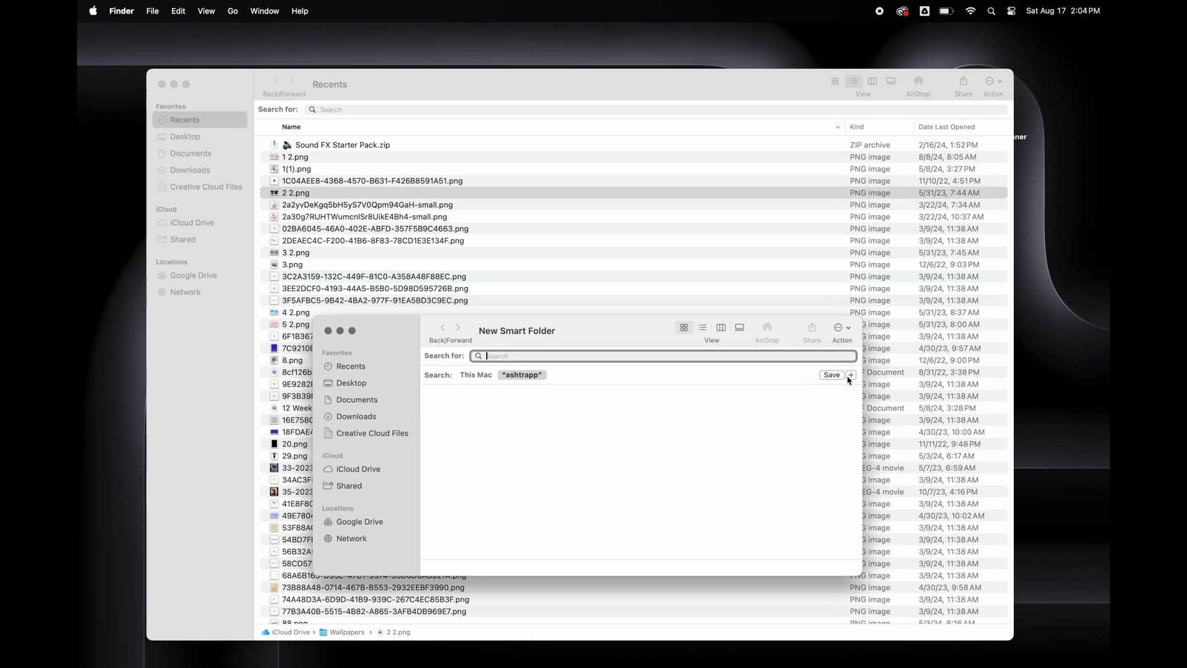
{"action": "left_click", "coordinate": [851, 375]}
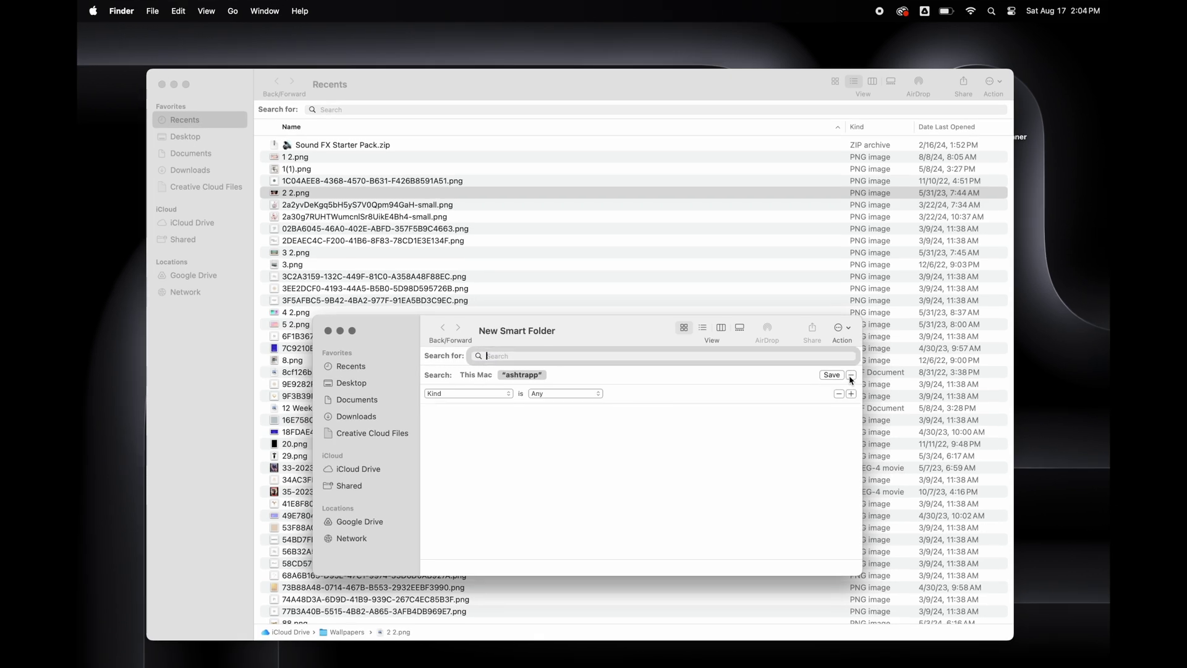
{"action": "left_click", "coordinate": [509, 395]}
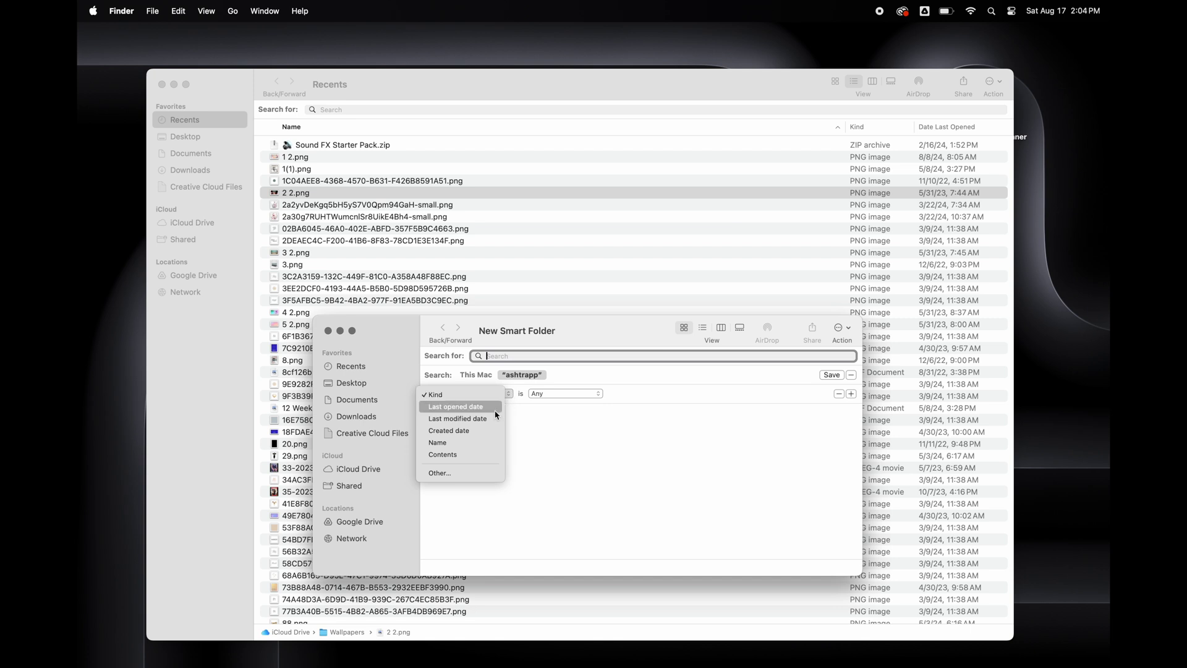
{"action": "left_click", "coordinate": [496, 411]}
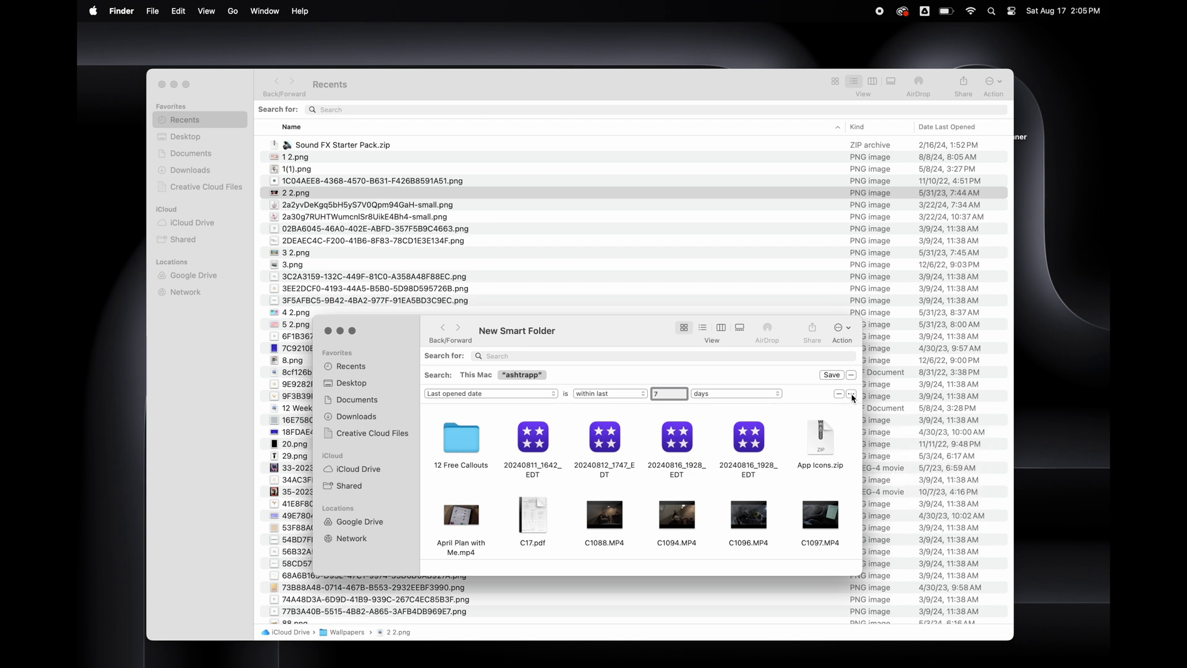
{"action": "left_click", "coordinate": [852, 394], "text": "alt"}
{"action": "left_click", "coordinate": [509, 413]}
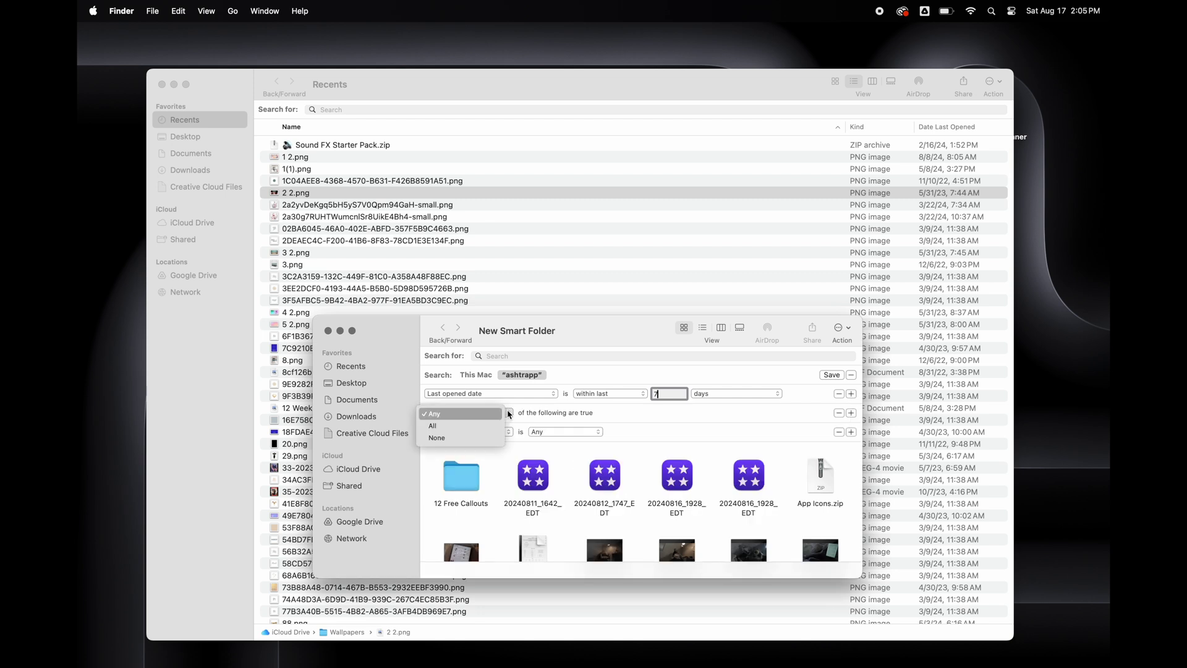
{"action": "left_click", "coordinate": [493, 437]}
{"action": "left_click", "coordinate": [601, 433]}
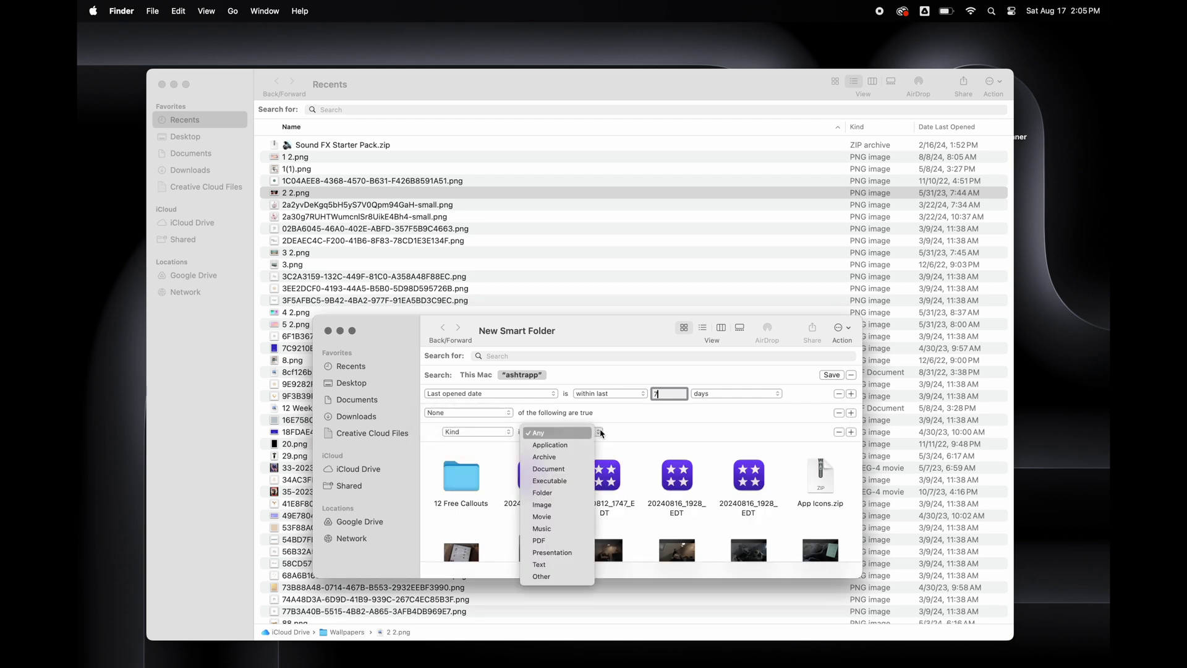
{"action": "left_click", "coordinate": [557, 444]}
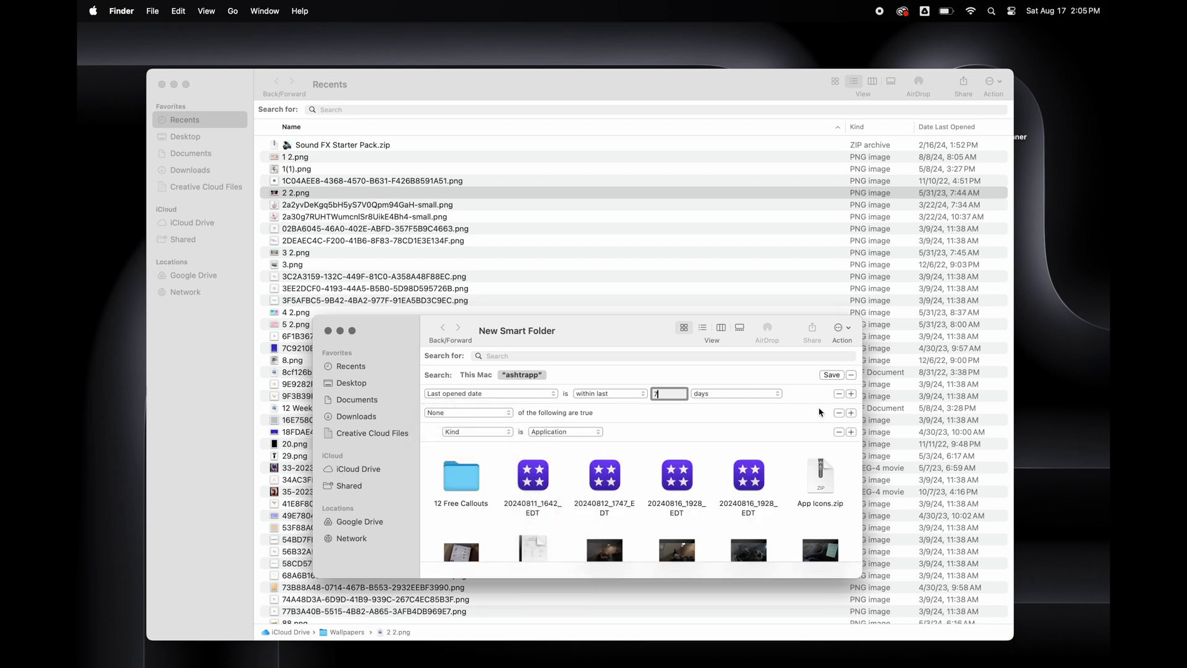
Step: Save it as Recents, remove the original Recents, and drag the new one to the top of Favorites
{"action": "left_click", "coordinate": [832, 375]}
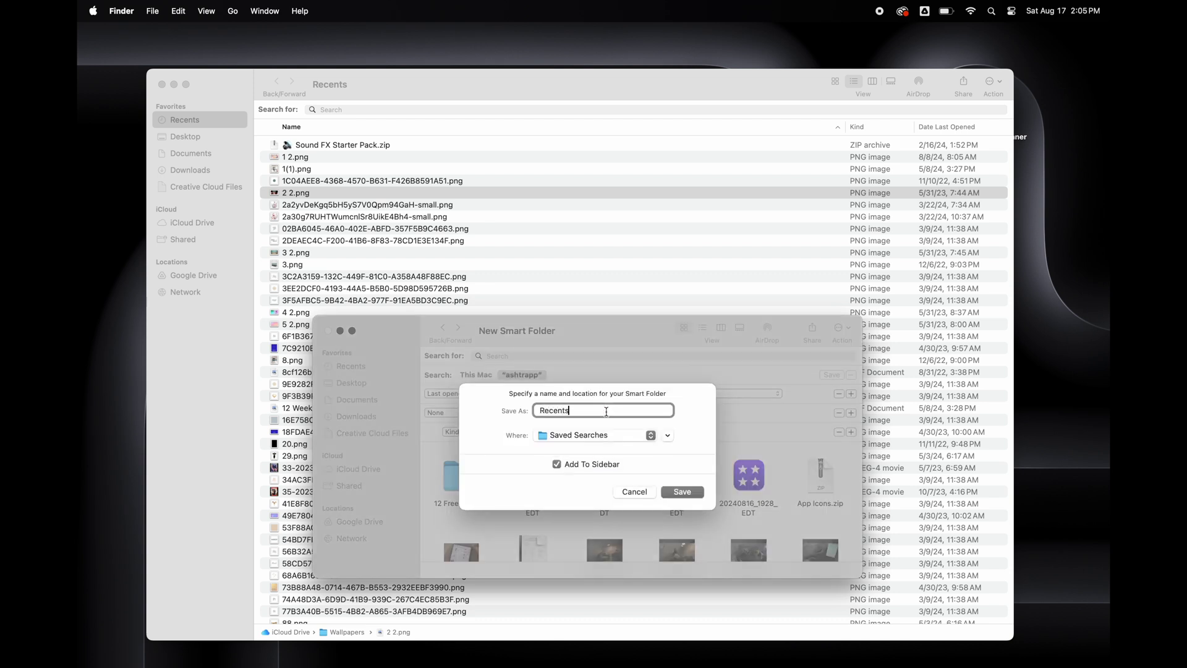
{"action": "left_click", "coordinate": [682, 492]}
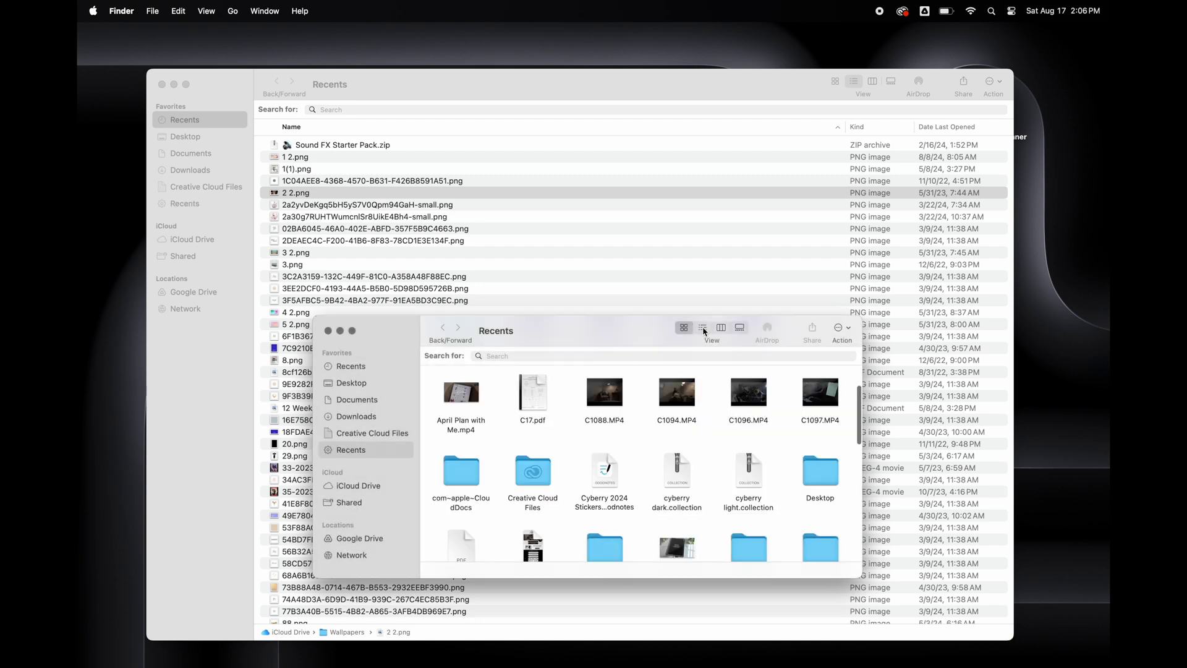
{"action": "left_click", "coordinate": [702, 327]}
{"action": "left_click", "coordinate": [224, 126]}
{"action": "right_click", "coordinate": [224, 126]}
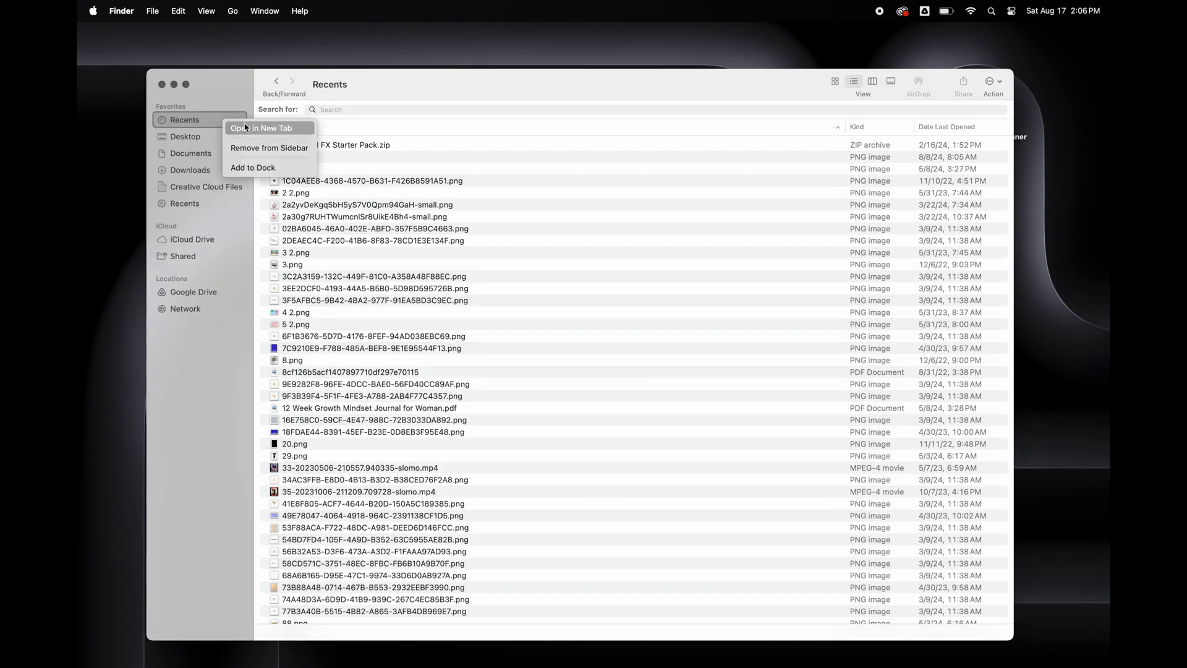
{"action": "left_click", "coordinate": [252, 149]}
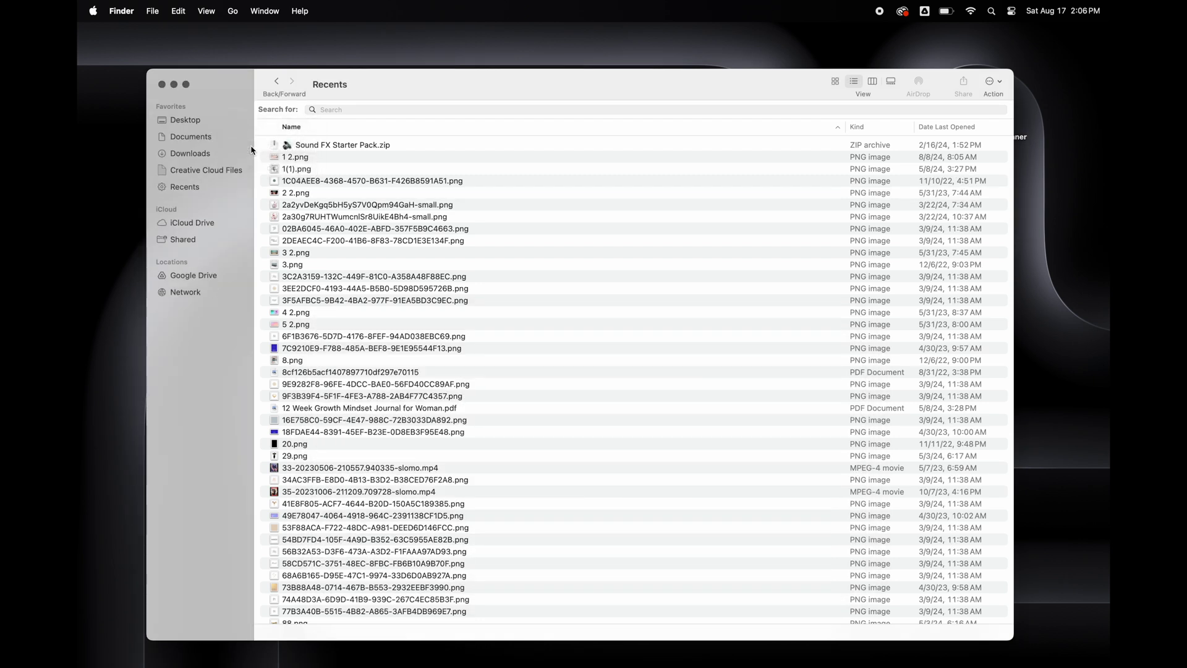
{"action": "left_click", "coordinate": [199, 192]}
{"action": "left_click_drag", "start_coordinate": [196, 188], "coordinate": [209, 122]}
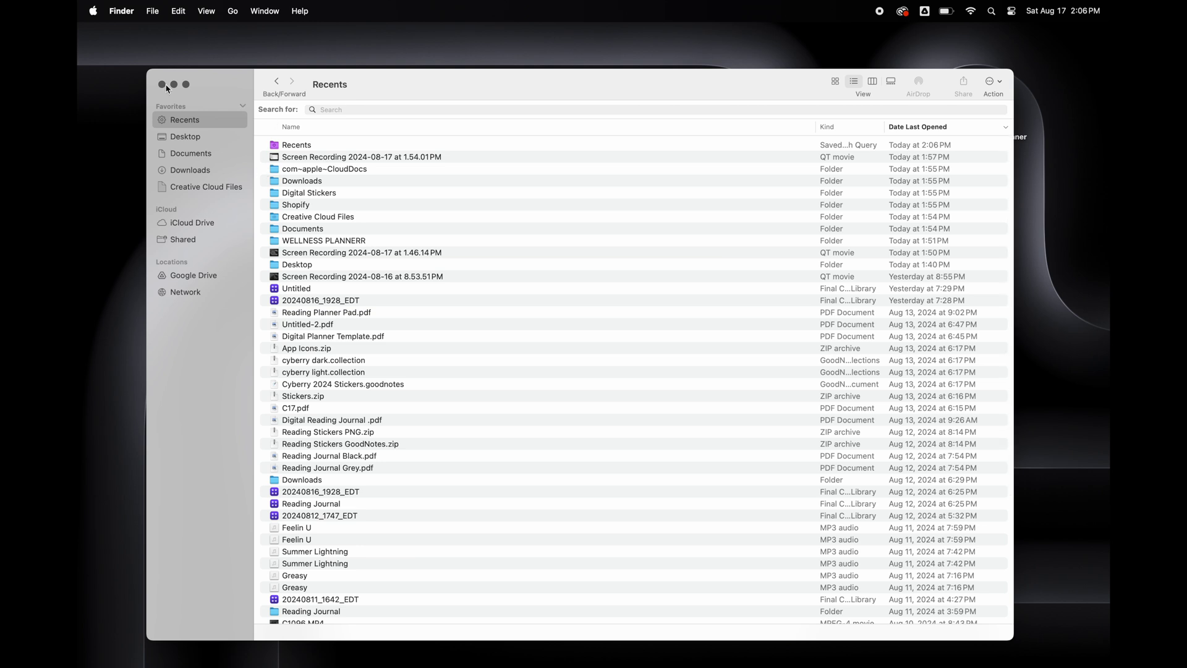
Step: Set 'New Finder windows show' to Recents in Finder's General settings
{"action": "left_click", "coordinate": [123, 11]}
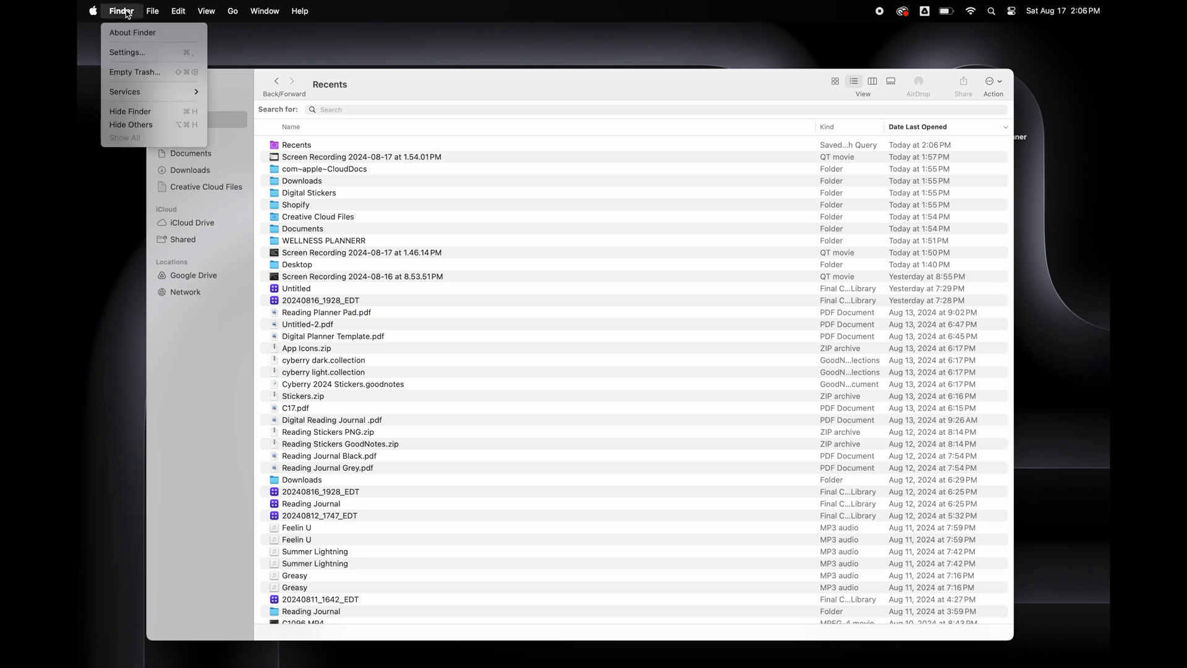
{"action": "left_click", "coordinate": [136, 53]}
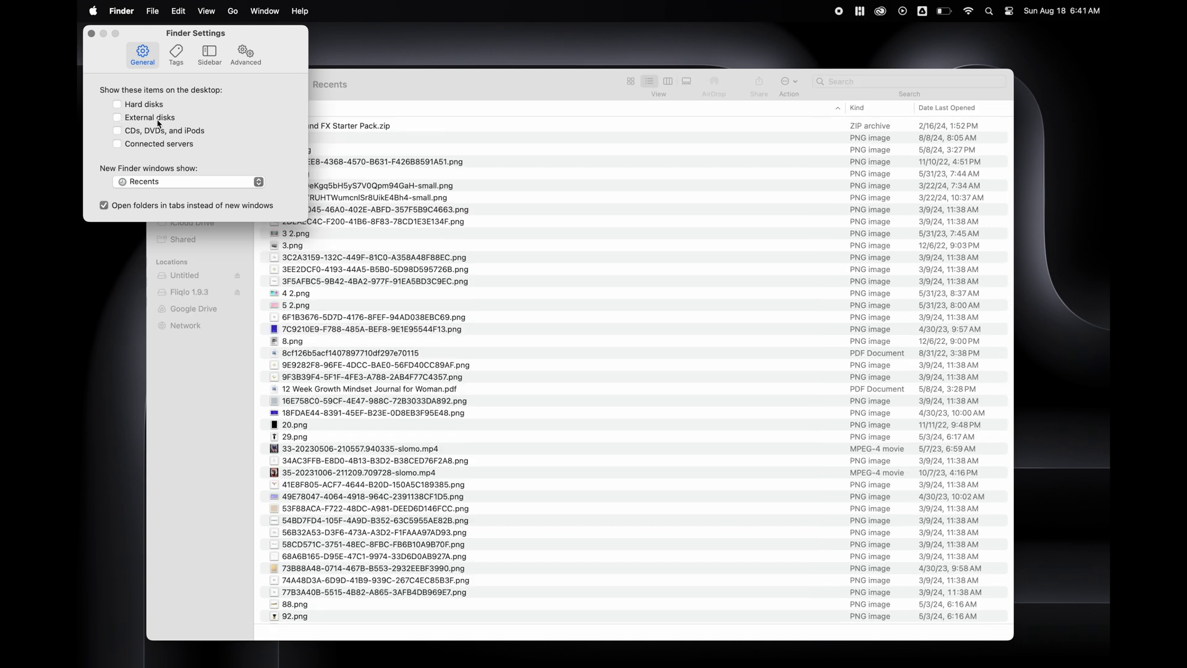
{"action": "left_click", "coordinate": [260, 183]}
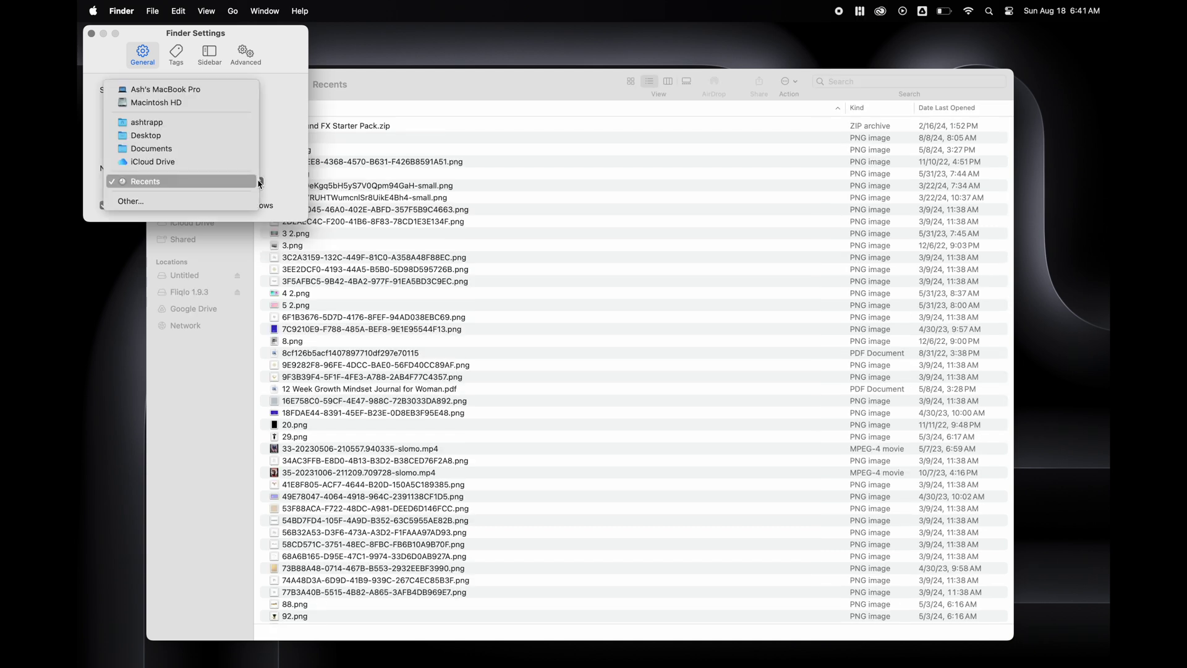
{"action": "left_click", "coordinate": [222, 149]}
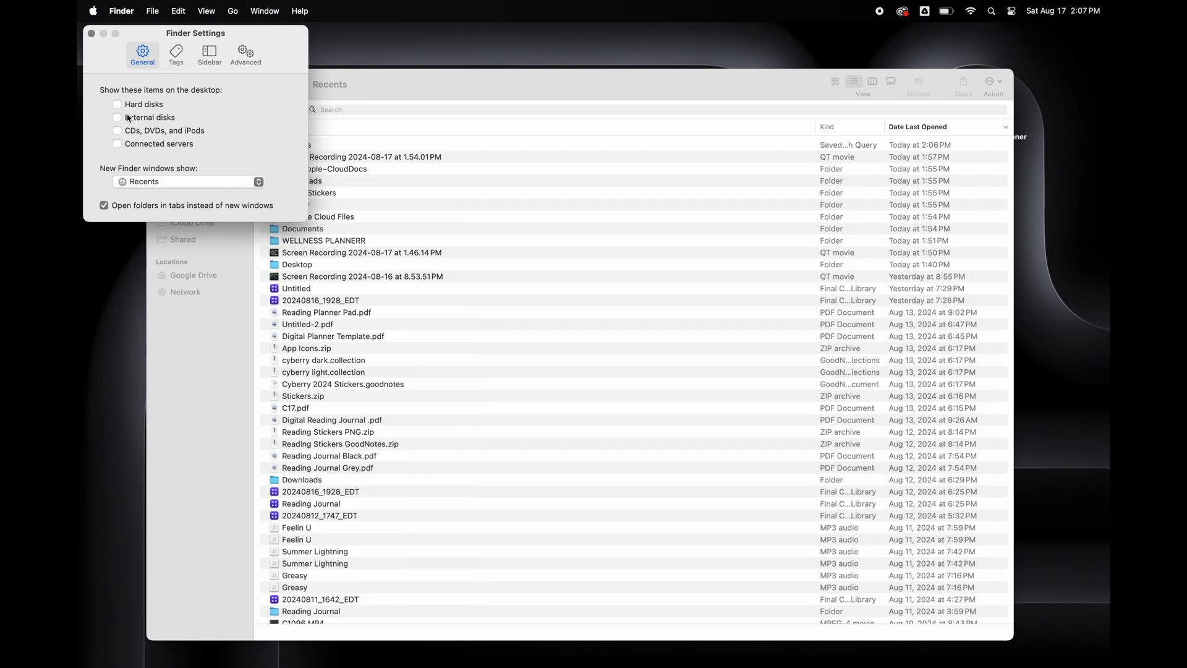
{"action": "left_click", "coordinate": [92, 34]}
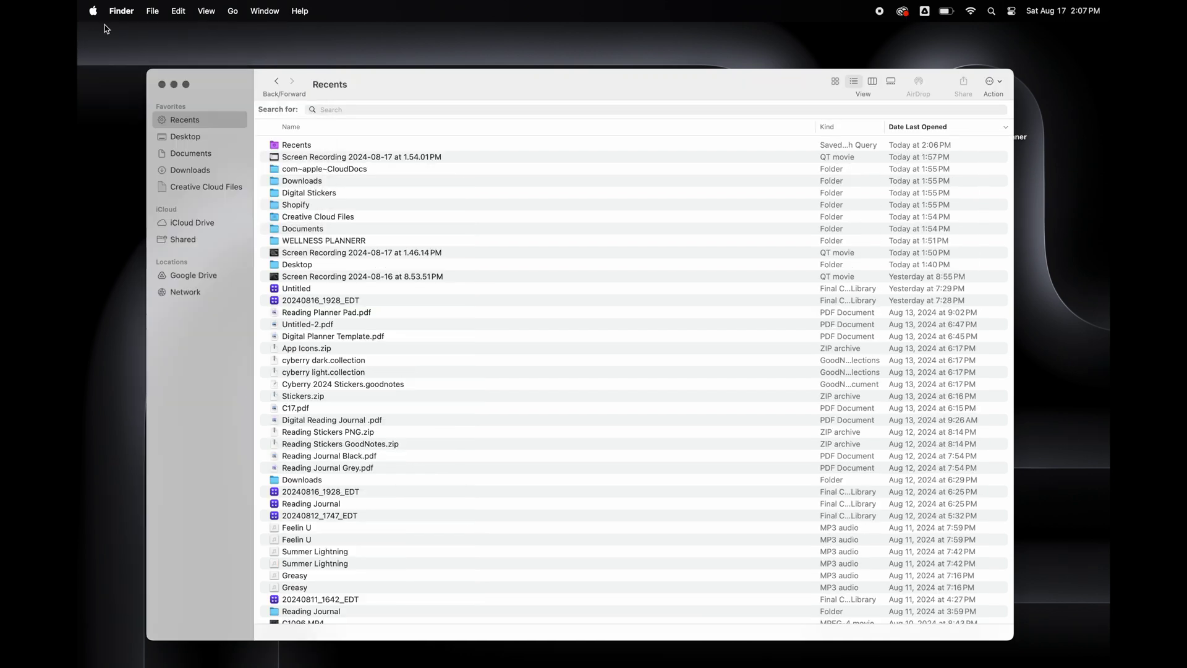
Step: Close Finder and start a new Canva Desktop Wallpaper design by searching 'desktop'
{"action": "left_click", "coordinate": [162, 85]}
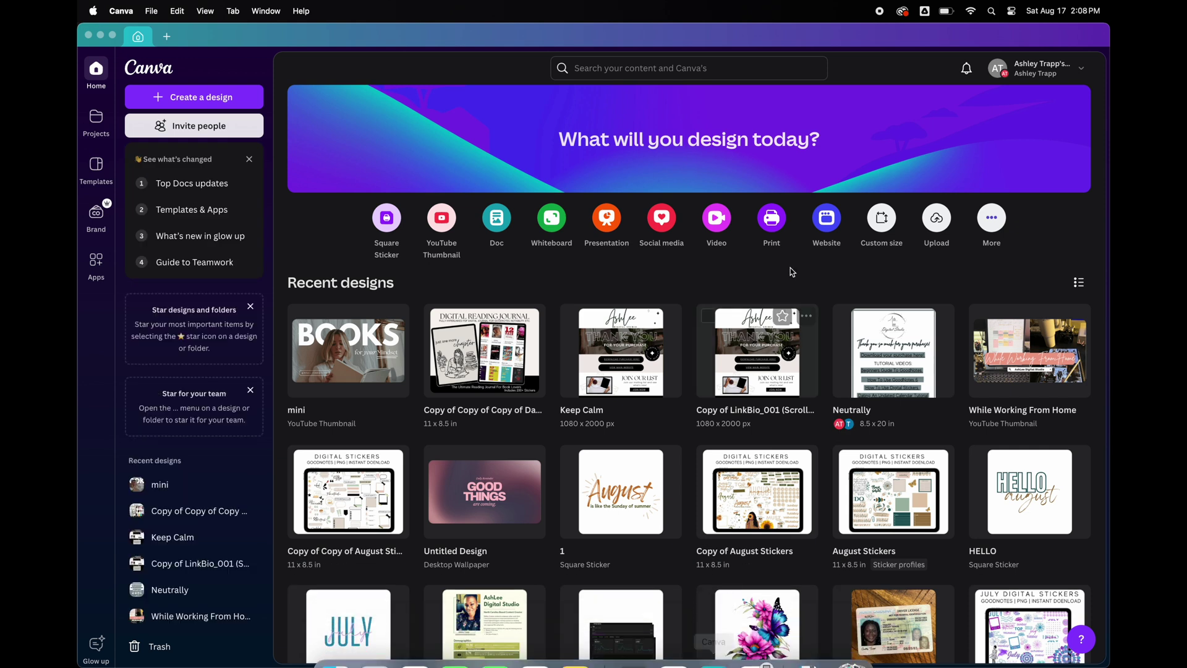
{"action": "left_click", "coordinate": [206, 96]}
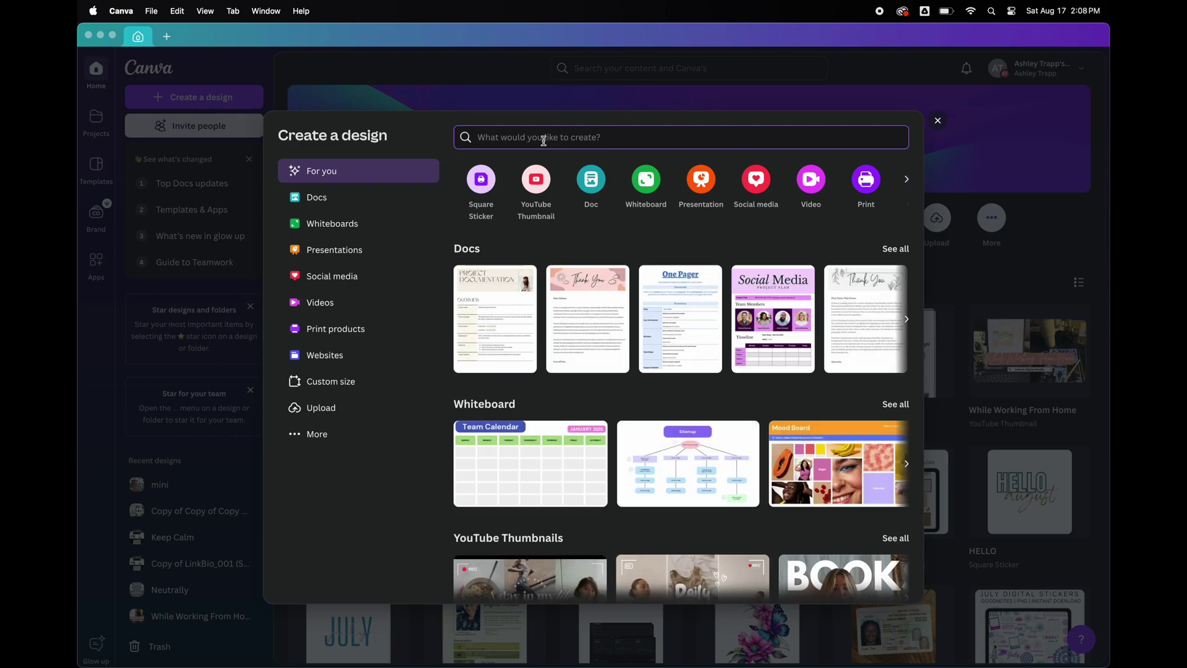
{"action": "type", "text": "desktop"}
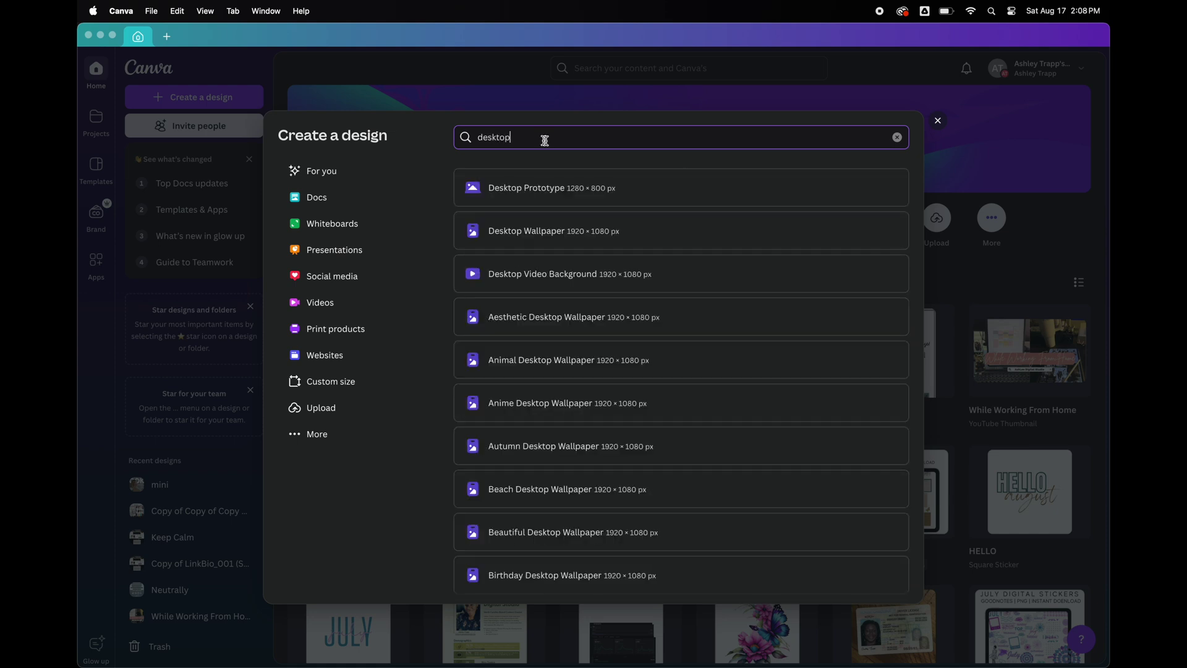
{"action": "left_click", "coordinate": [587, 241]}
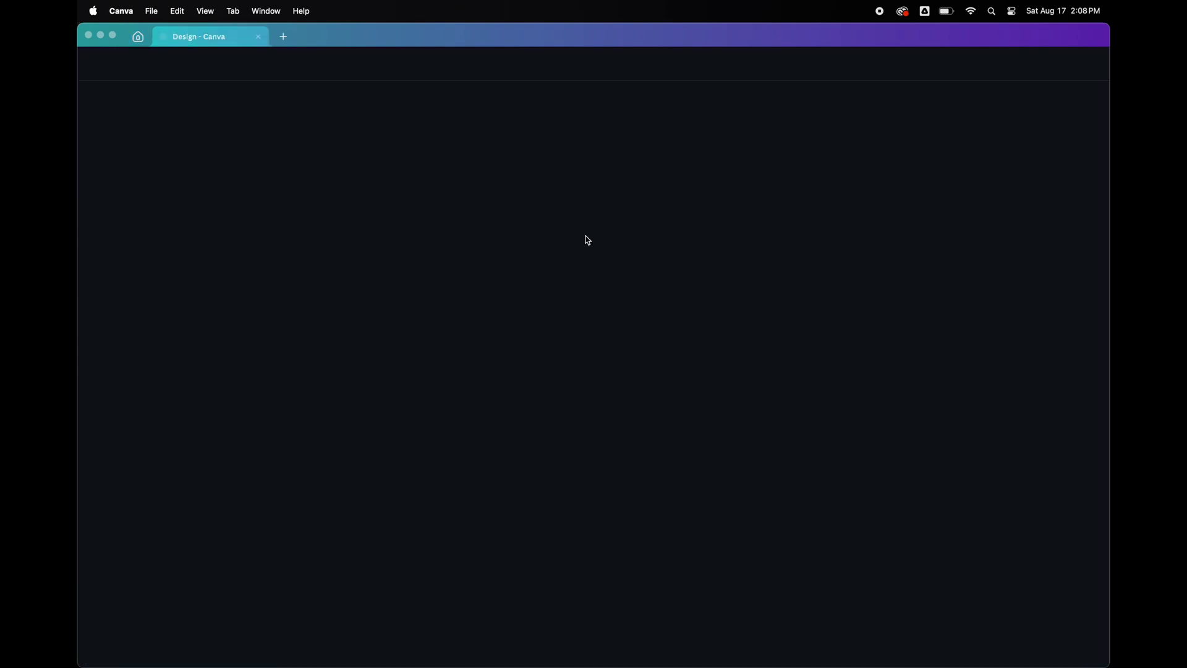
Step: Apply the GOOD THINGS template and add a blank second page
{"action": "scroll", "coordinate": [223, 416], "scroll_direction": "down", "scroll_amount": 3}
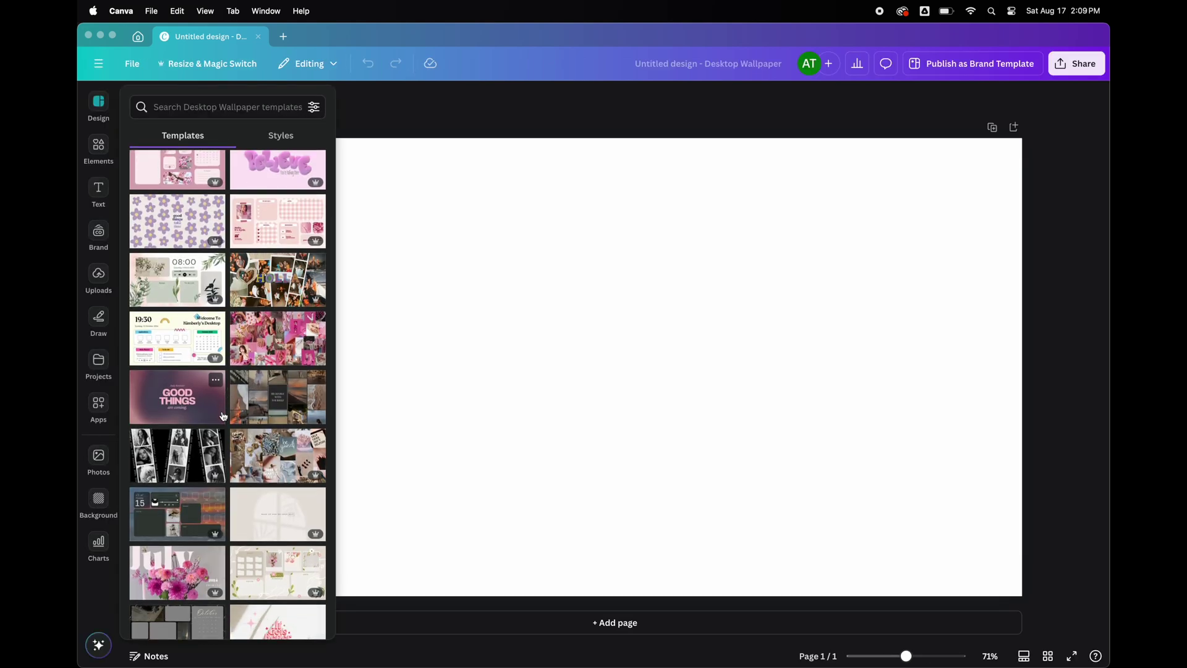
{"action": "left_click", "coordinate": [185, 399]}
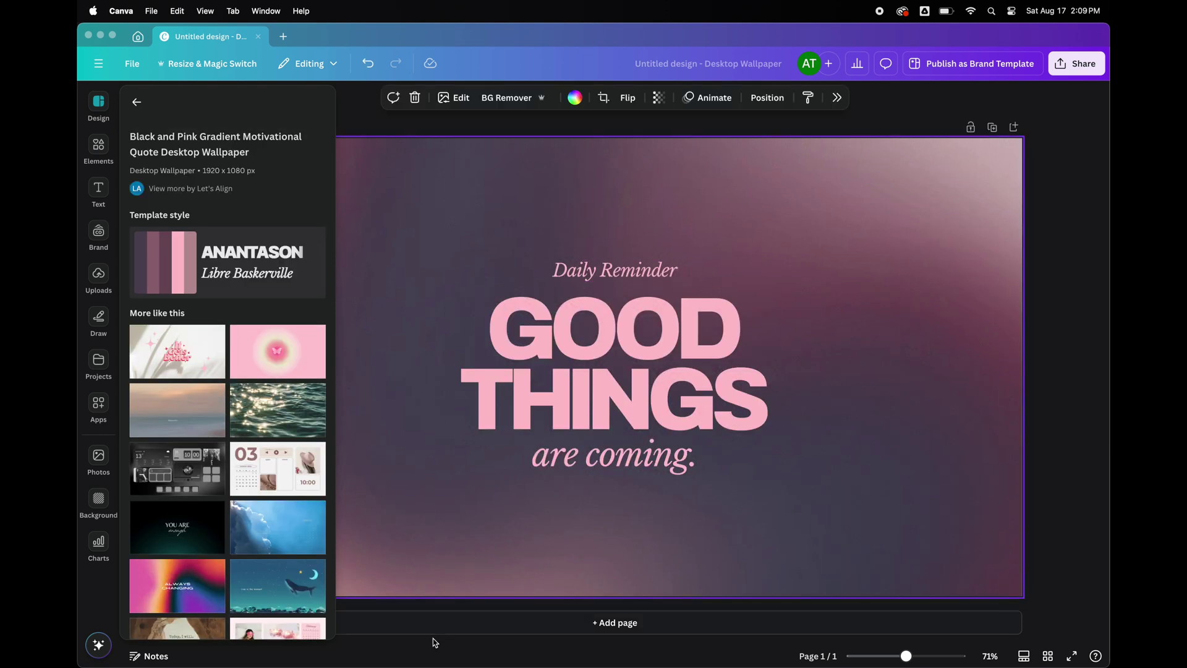
{"action": "left_click", "coordinate": [449, 623]}
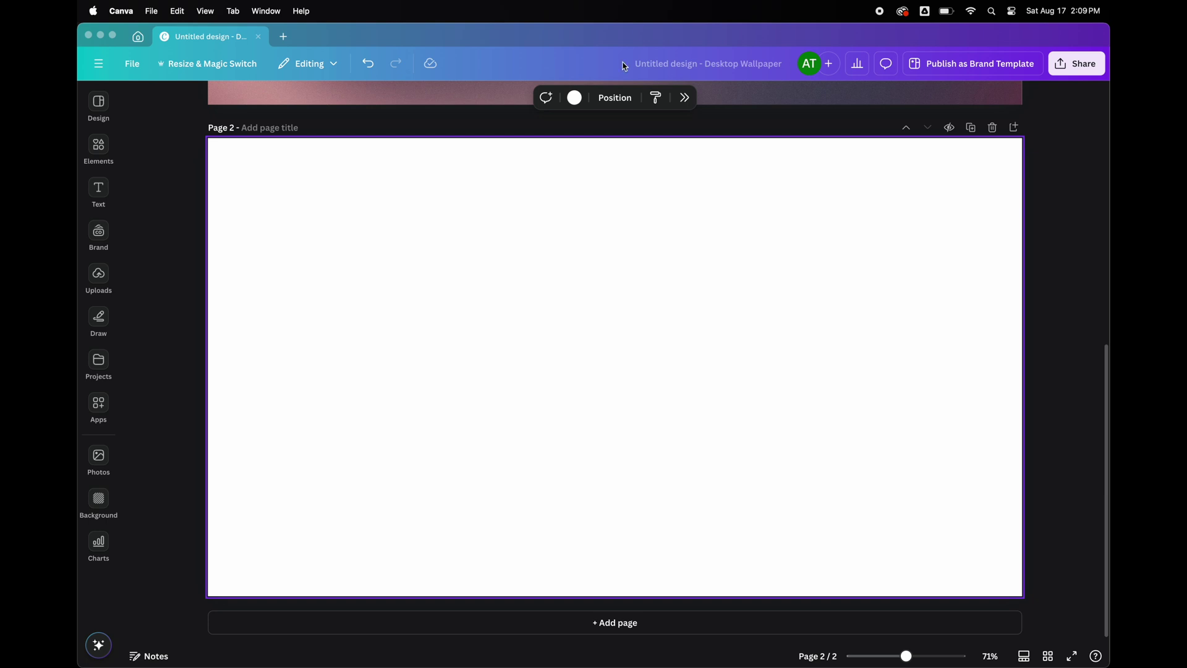
Step: Make page 2's background black
{"action": "left_click", "coordinate": [574, 98]}
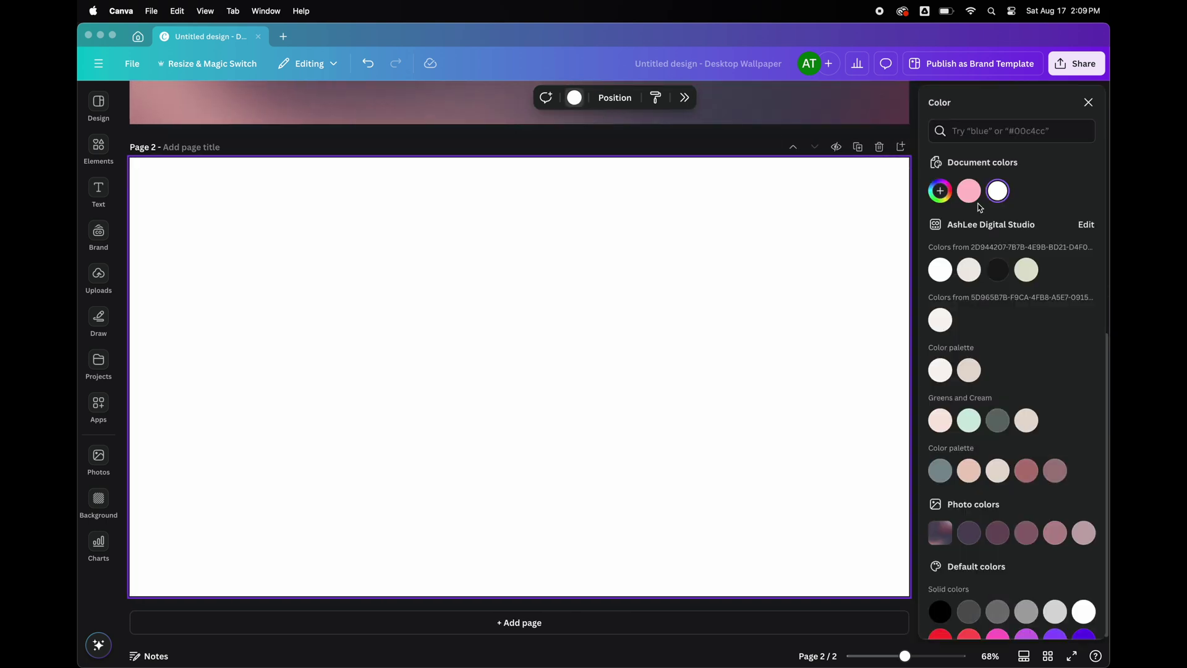
{"action": "left_click", "coordinate": [997, 270]}
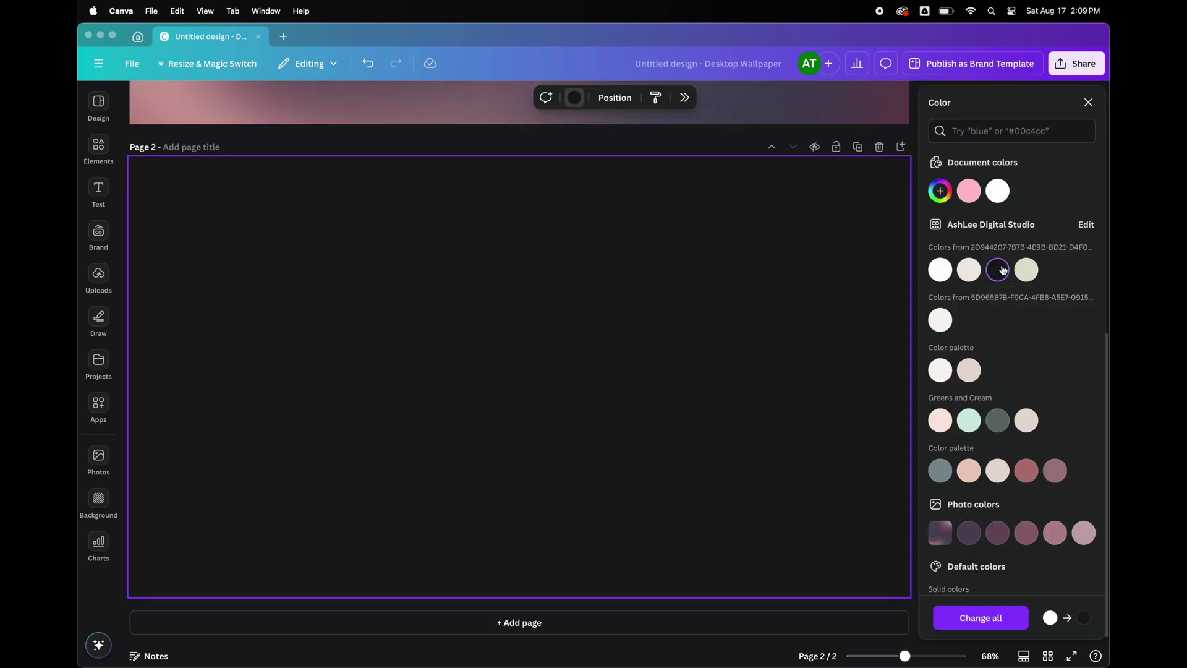
{"action": "left_click", "coordinate": [1089, 102]}
{"action": "scroll", "coordinate": [989, 183], "scroll_direction": "up", "scroll_amount": 5}
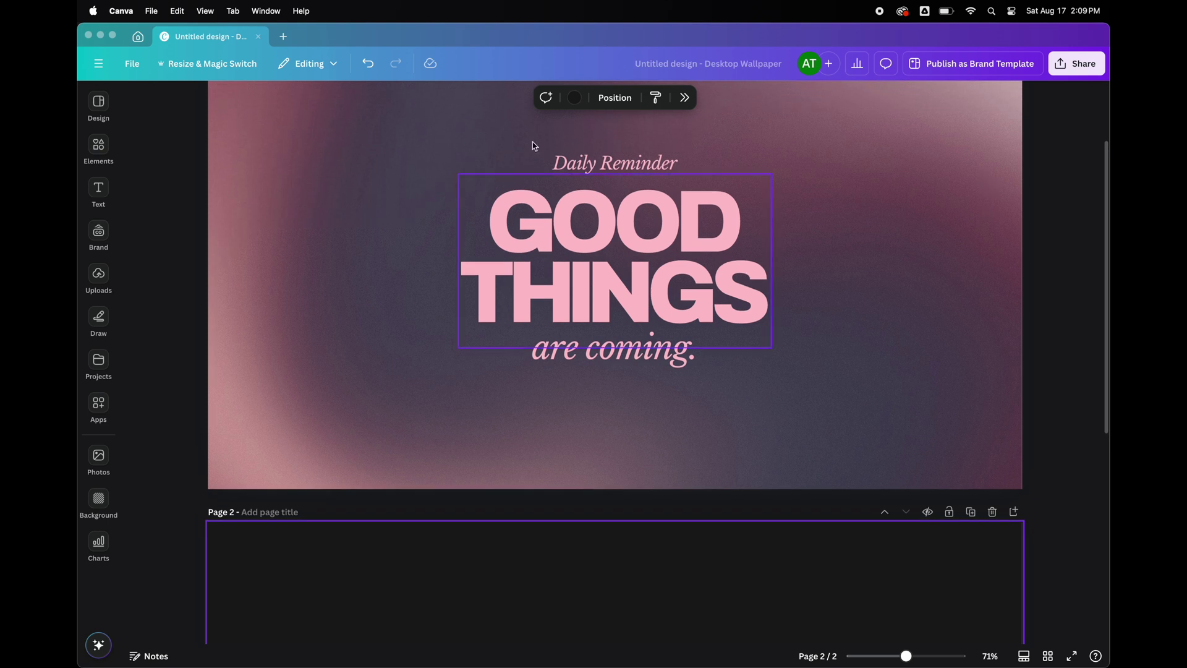
Step: Move the GOOD THINGS text boxes from page 1 onto page 2 and centre them
{"action": "left_click_drag", "start_coordinate": [537, 172], "coordinate": [674, 384]}
{"action": "left_click_drag", "start_coordinate": [634, 240], "coordinate": [610, 666]}
{"action": "scroll", "coordinate": [659, 520], "scroll_direction": "down", "scroll_amount": 10}
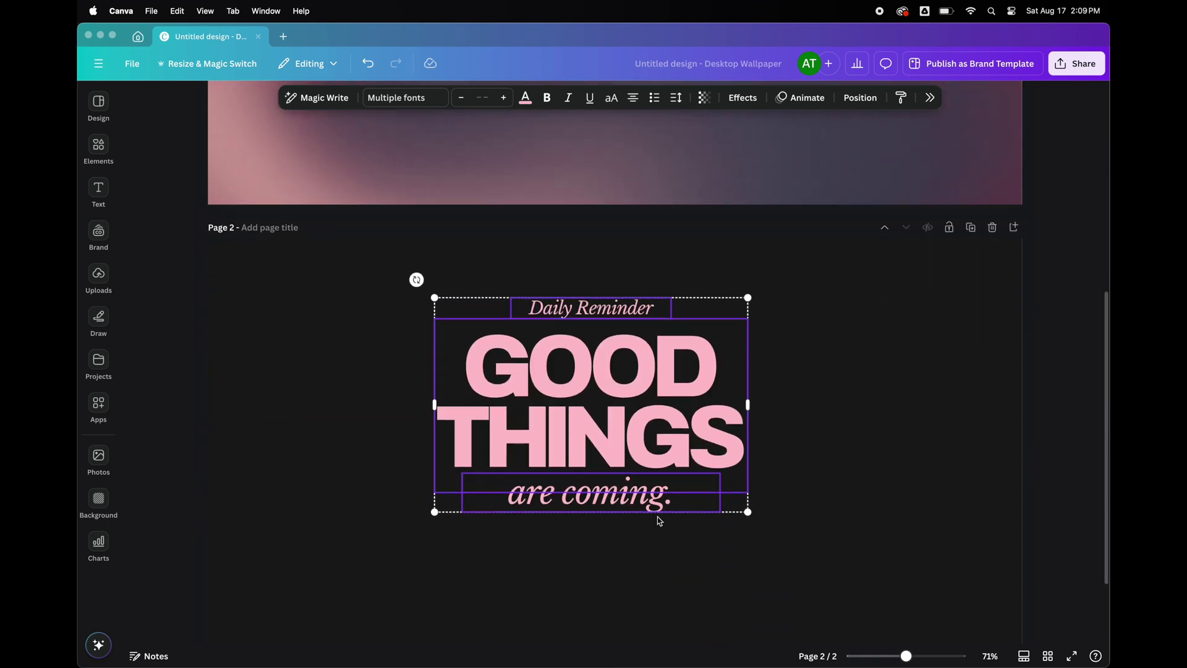
{"action": "left_click_drag", "start_coordinate": [618, 290], "coordinate": [640, 351]}
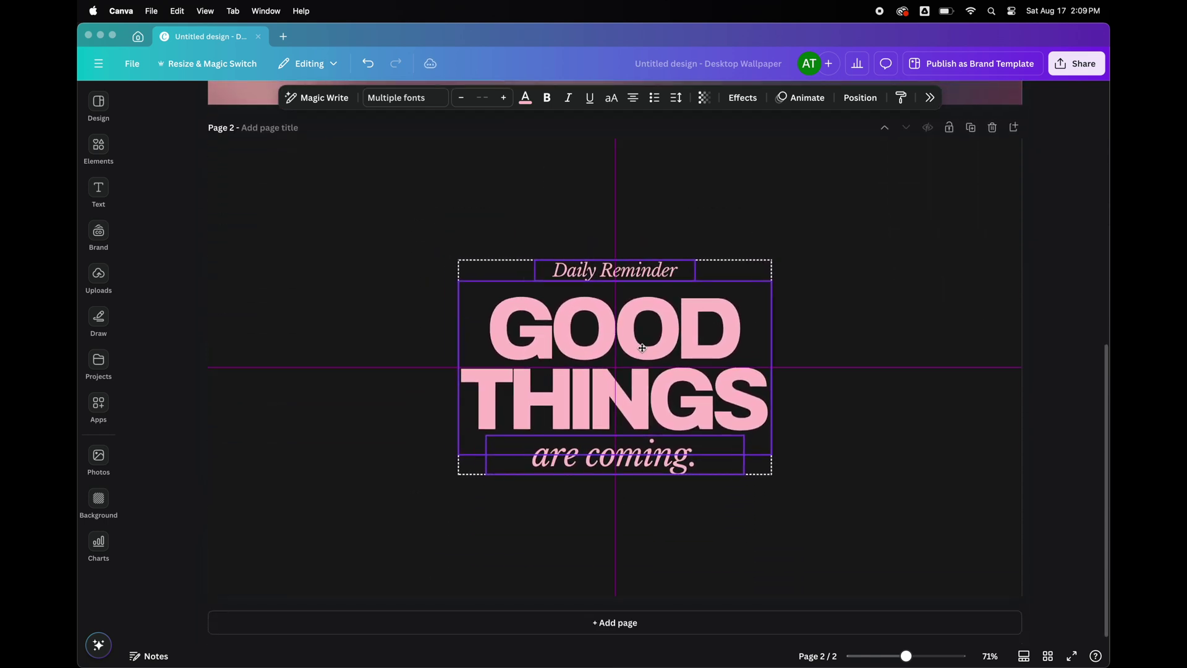
Step: Recolour the GOOD THINGS text grey-blue
{"action": "left_click", "coordinate": [525, 98]}
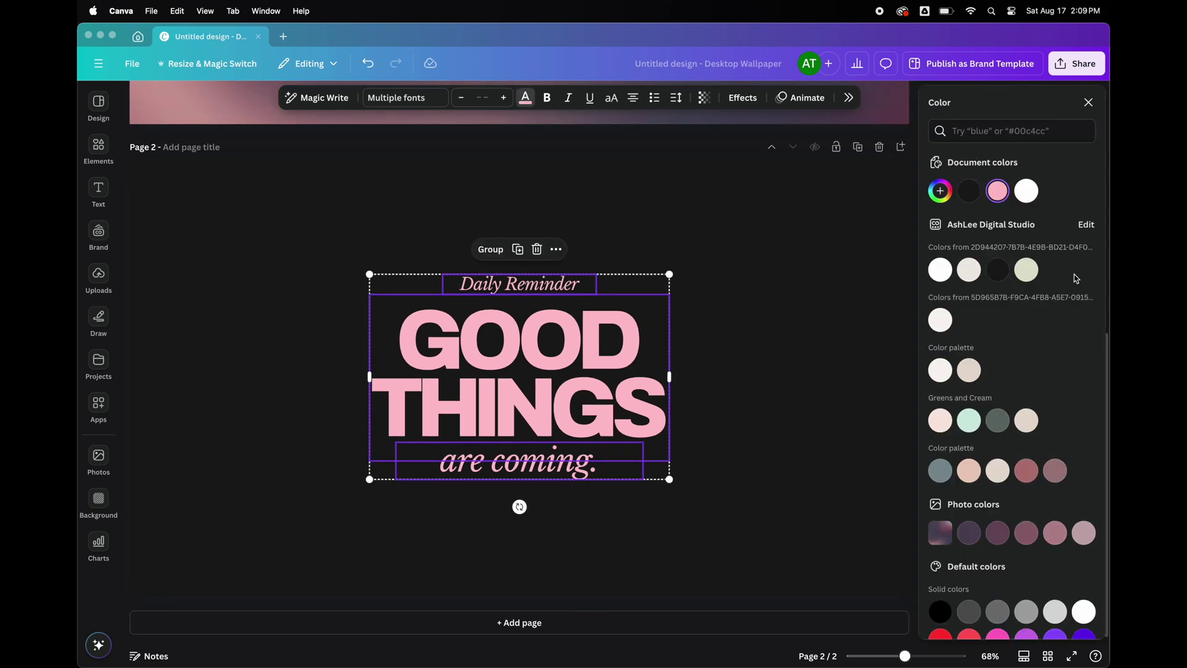
{"action": "left_click", "coordinate": [940, 472]}
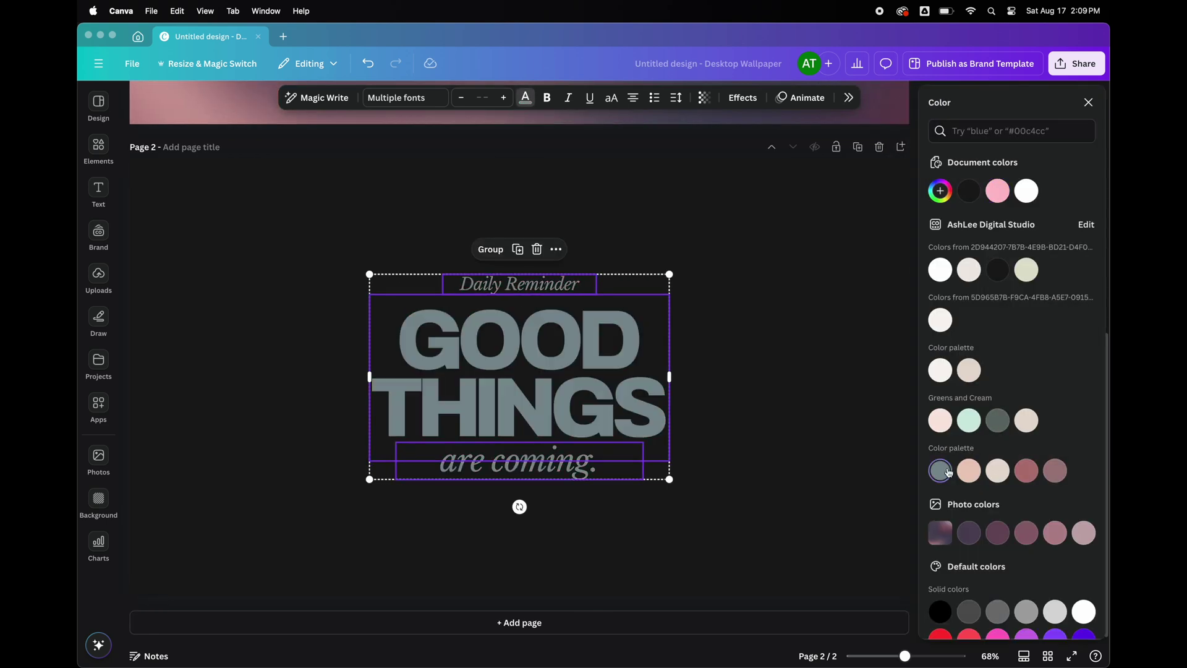
{"action": "left_click", "coordinate": [848, 490]}
{"action": "scroll", "coordinate": [944, 271], "scroll_direction": "up", "scroll_amount": 10}
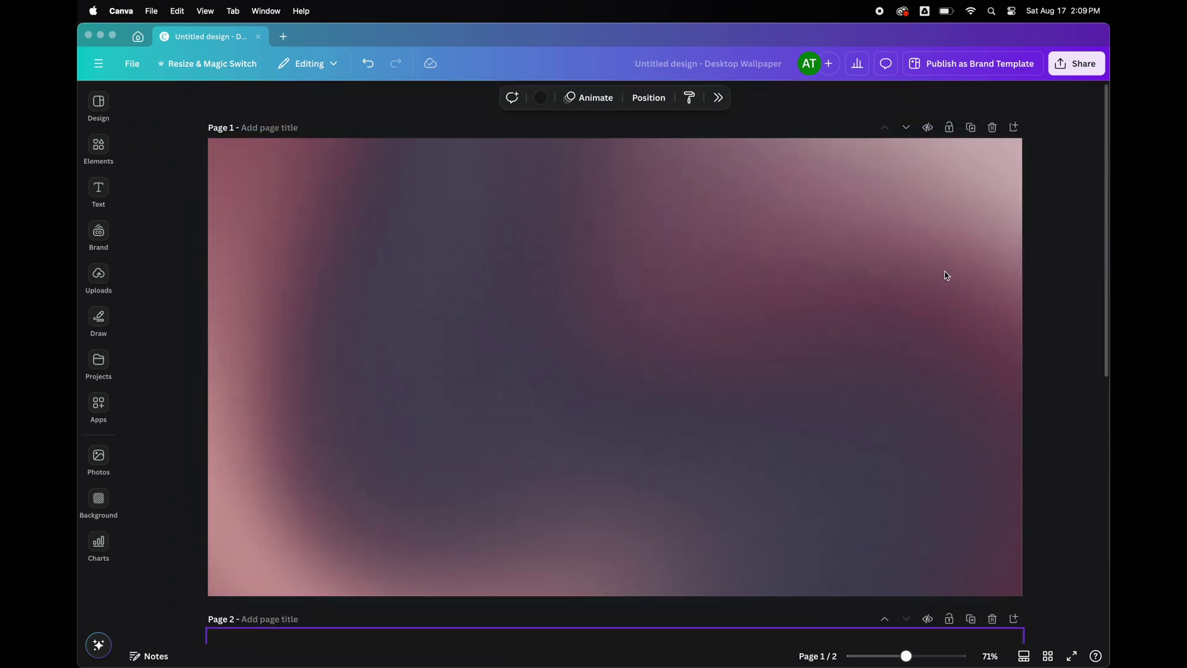
Step: Delete the empty gradient page and download the design as Wallpaper.png into Downloads
{"action": "left_click", "coordinate": [993, 128]}
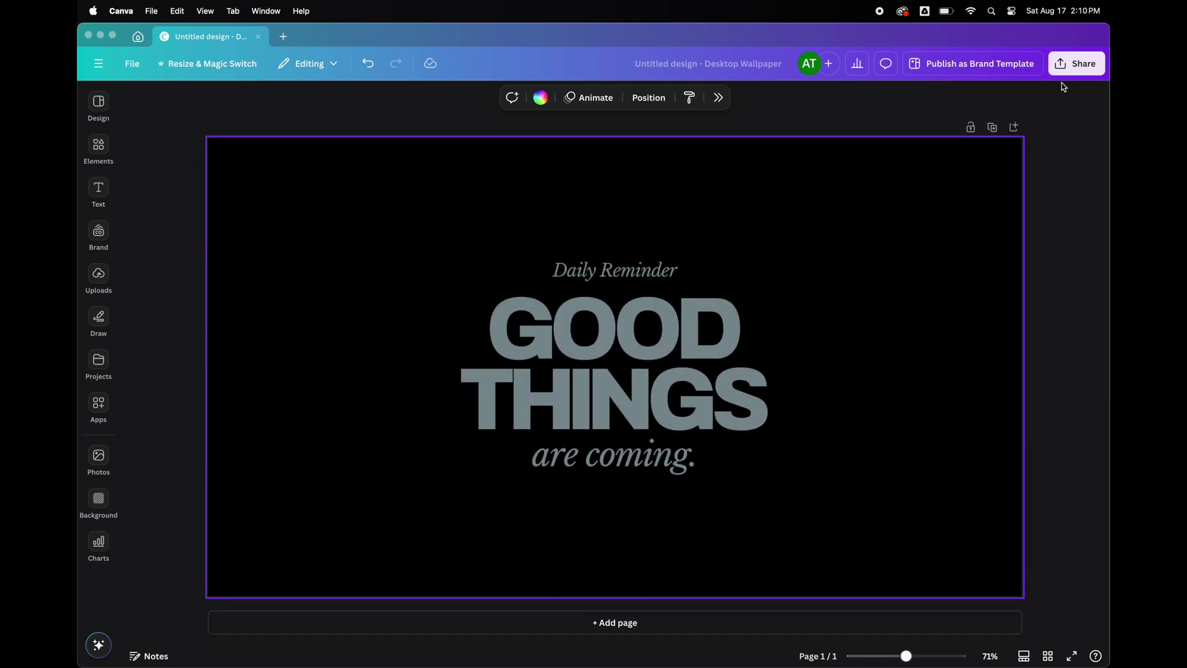
{"action": "left_click", "coordinate": [1075, 68]}
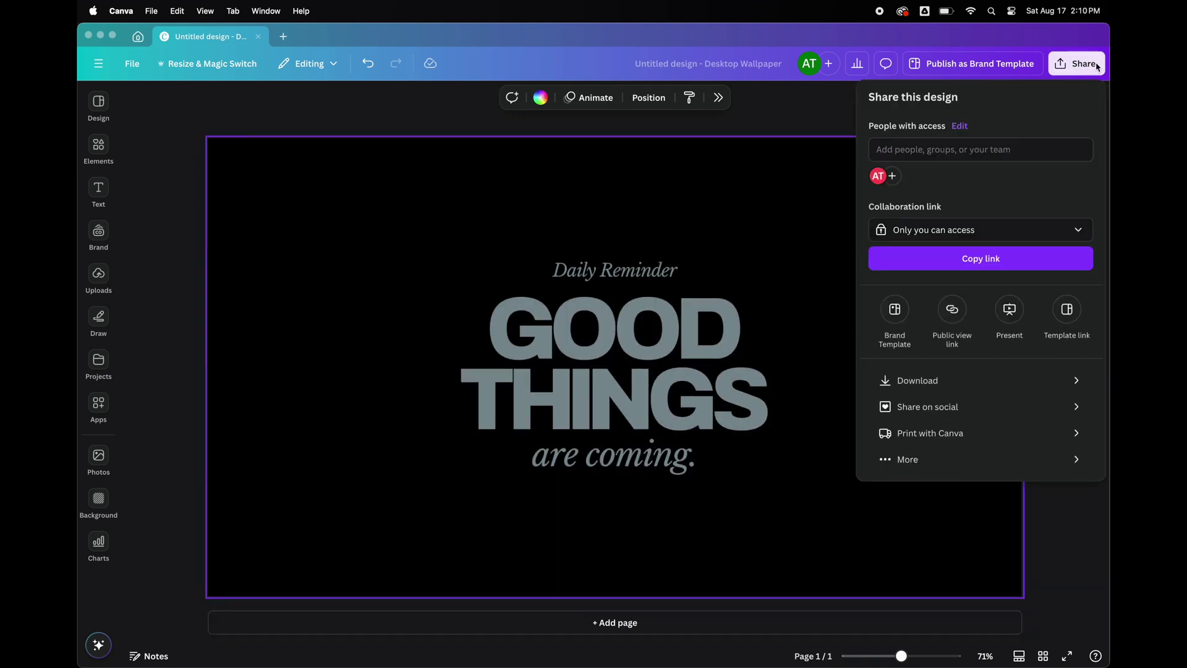
{"action": "left_click", "coordinate": [944, 382]}
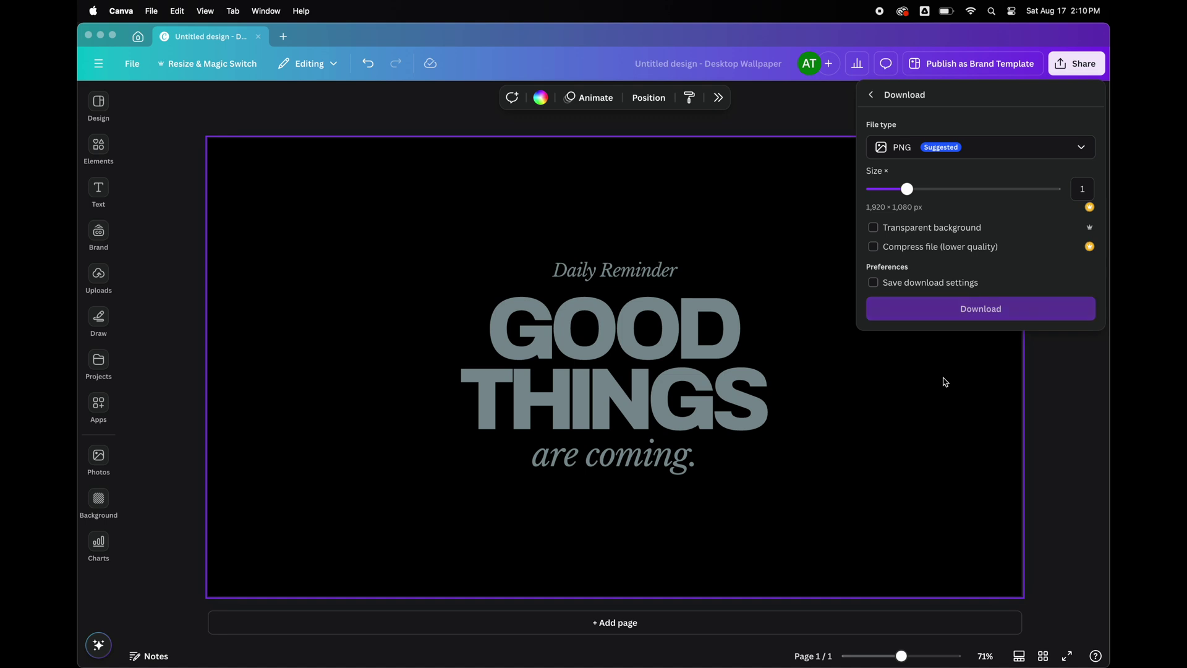
{"action": "left_click", "coordinate": [966, 314]}
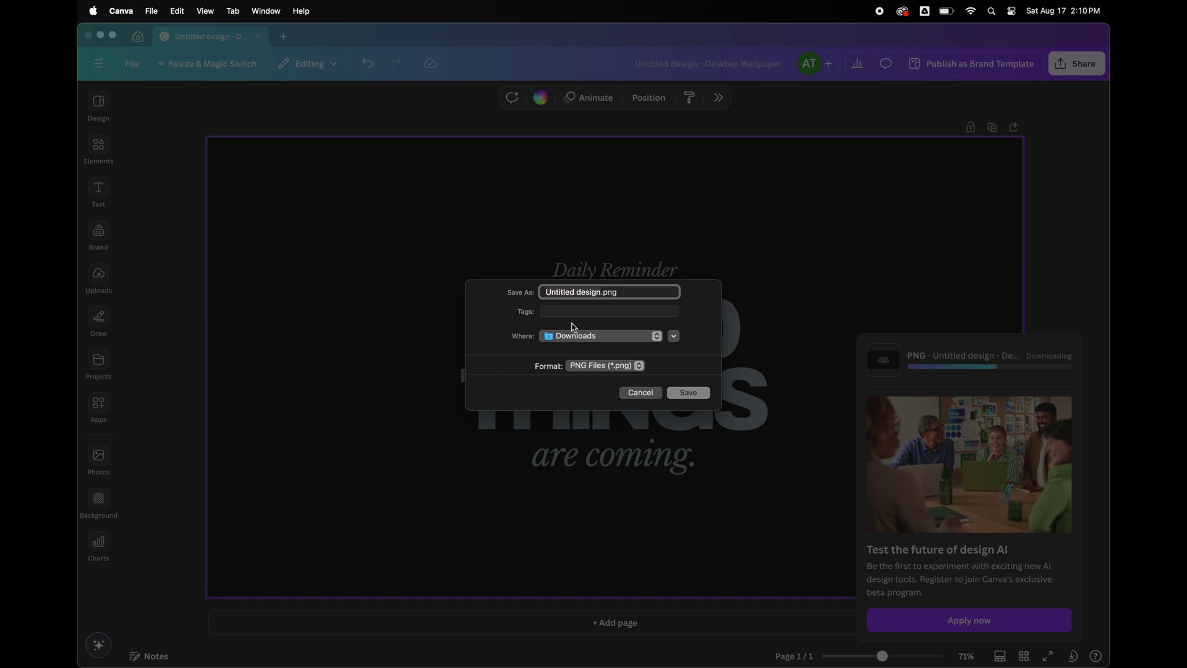
{"action": "type", "text": "Wal"}
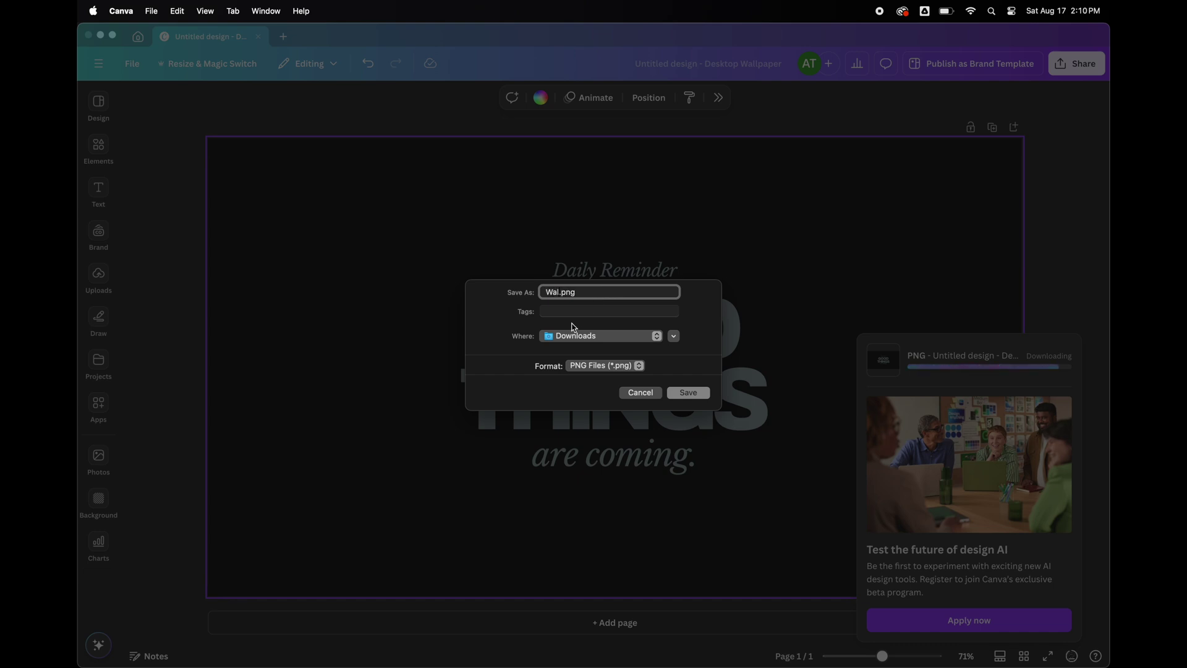
{"action": "type", "text": "lpaper"}
{"action": "left_click", "coordinate": [686, 393]}
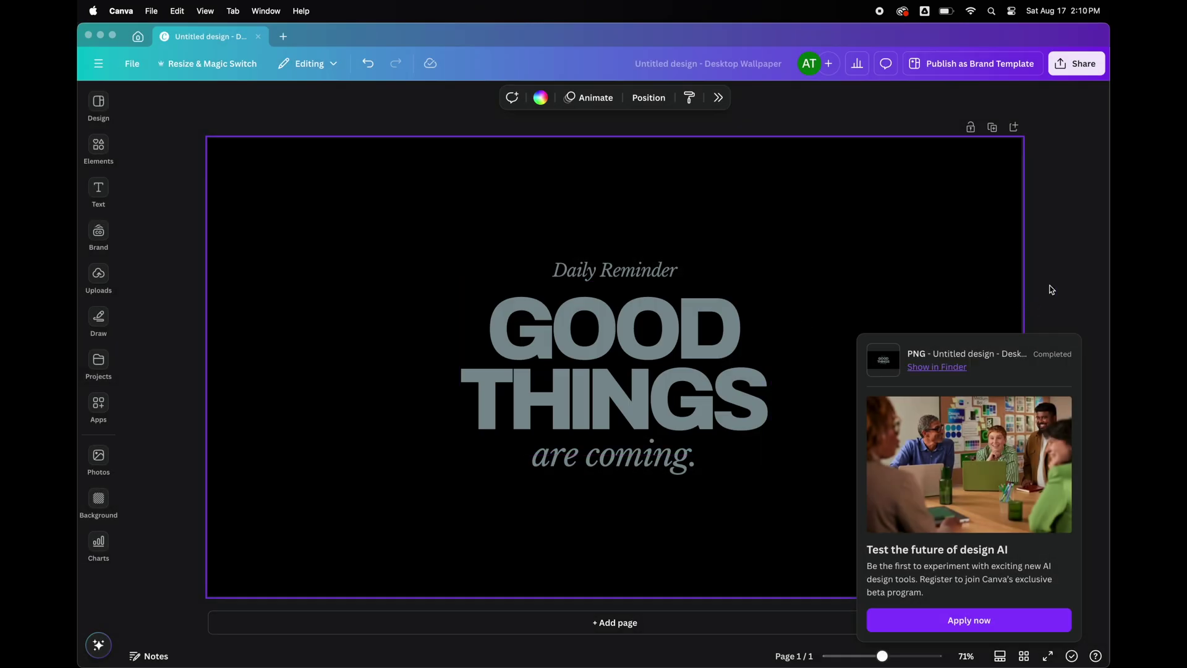
{"action": "left_click", "coordinate": [1051, 290]}
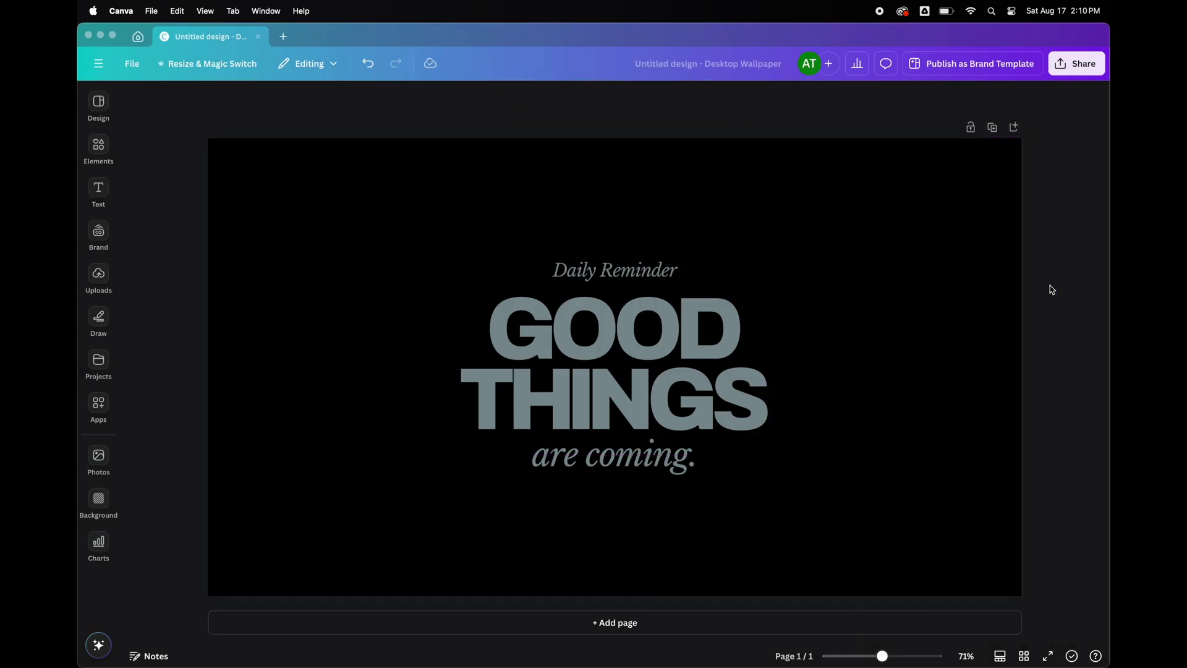
Step: Close Canva and open the Wallpaper pane of System Settings
{"action": "left_click", "coordinate": [87, 36]}
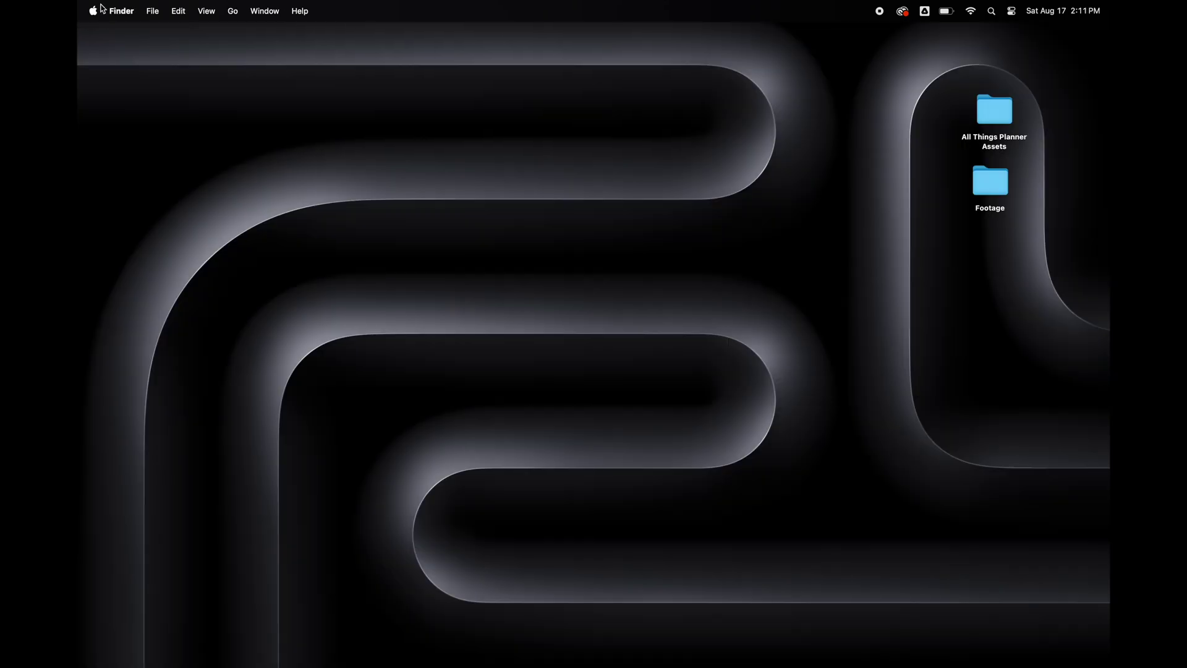
{"action": "left_click", "coordinate": [93, 10]}
{"action": "left_click", "coordinate": [114, 53]}
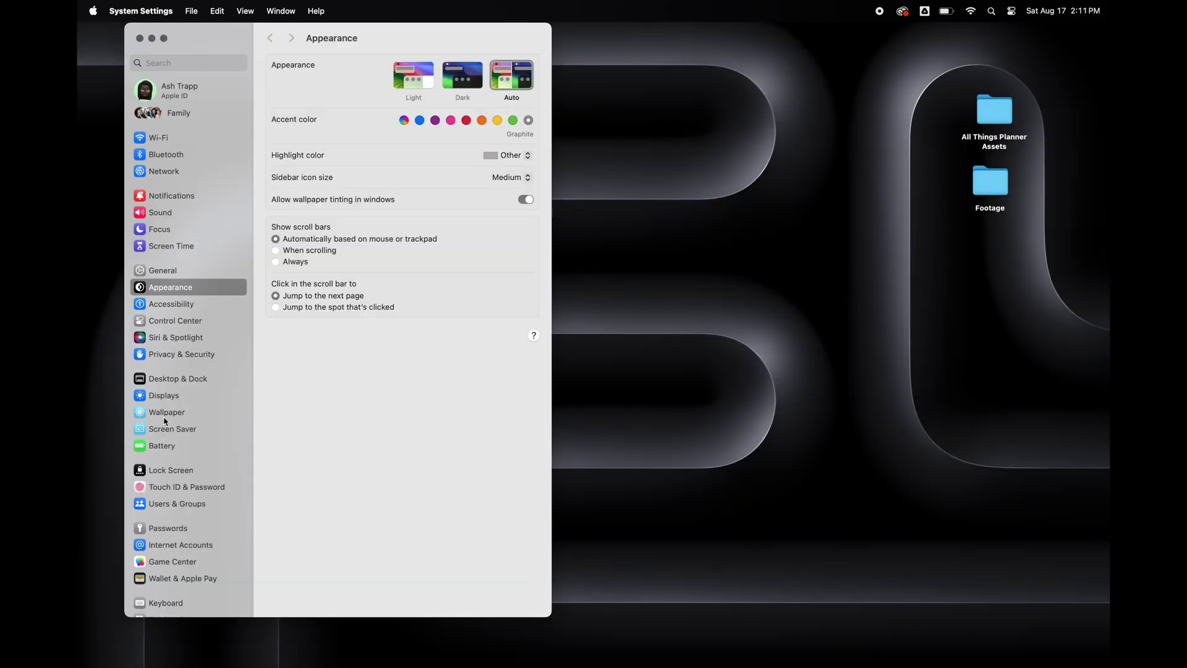
{"action": "left_click", "coordinate": [164, 418]}
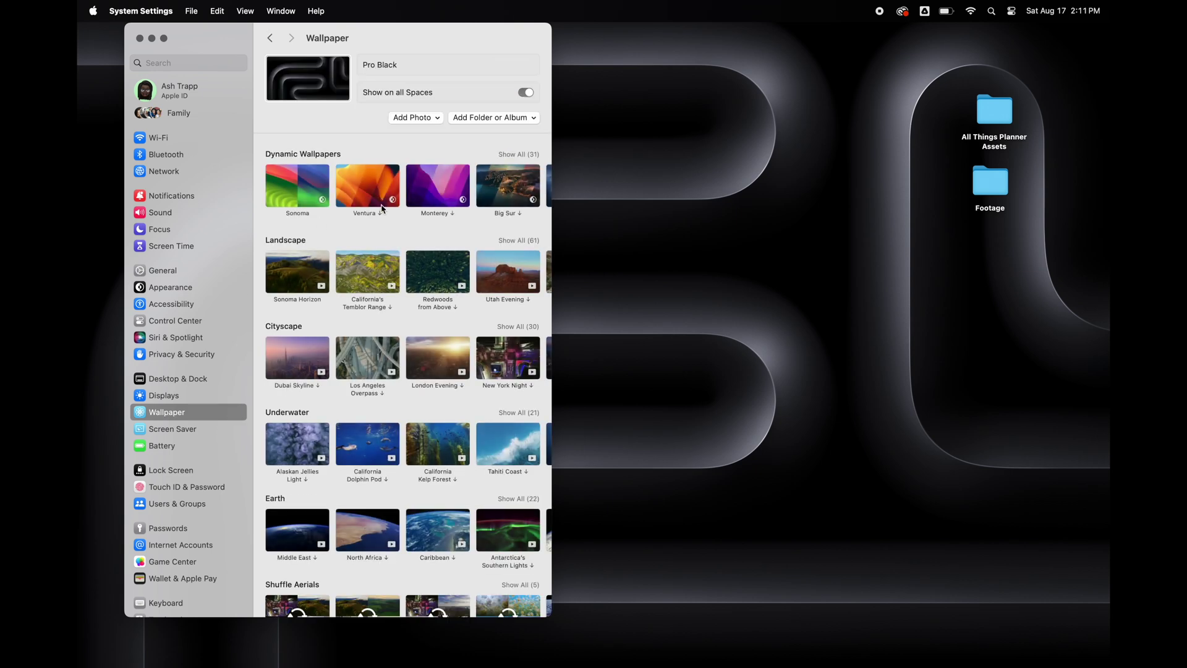
Step: Add Downloads/Wallpaper.png as a custom photo and apply it as the desktop wallpaper
{"action": "scroll", "coordinate": [396, 269], "scroll_direction": "down", "scroll_amount": 6}
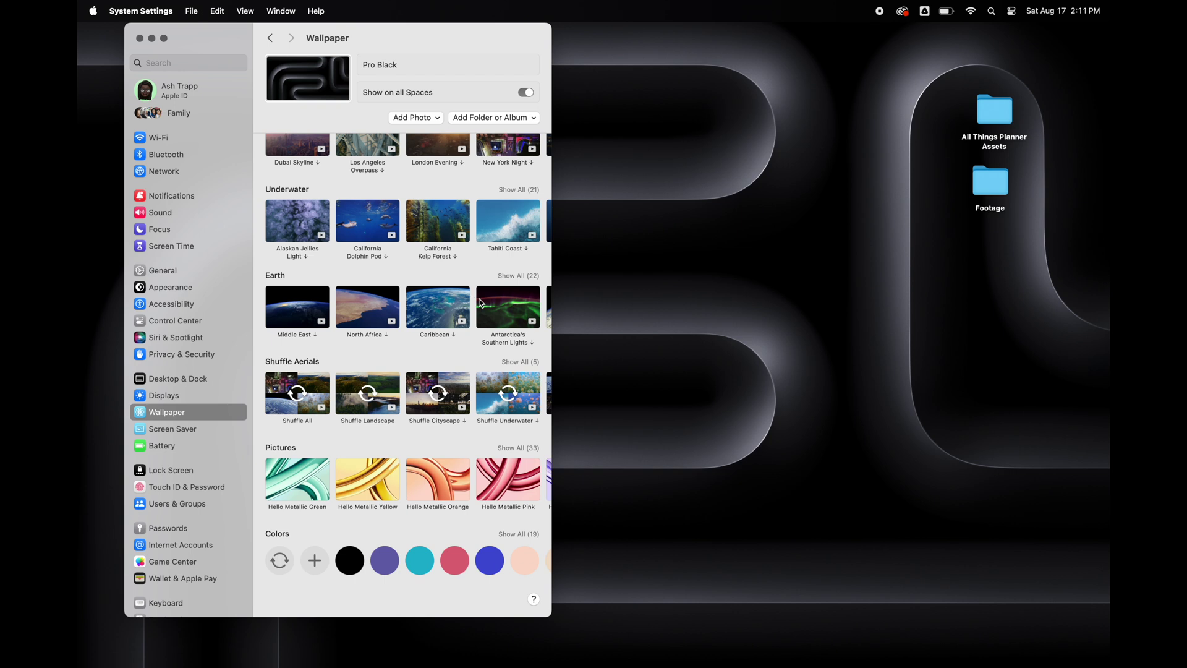
{"action": "scroll", "coordinate": [481, 303], "scroll_direction": "right", "scroll_amount": 5}
{"action": "left_click", "coordinate": [438, 118]}
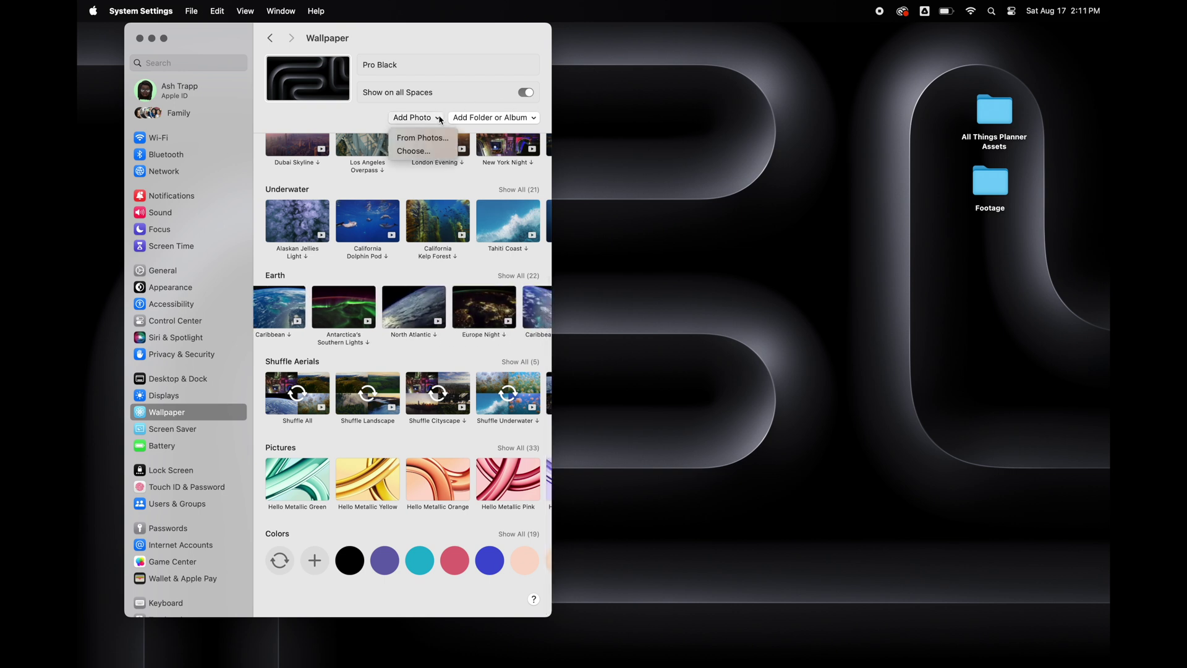
{"action": "left_click", "coordinate": [426, 152]}
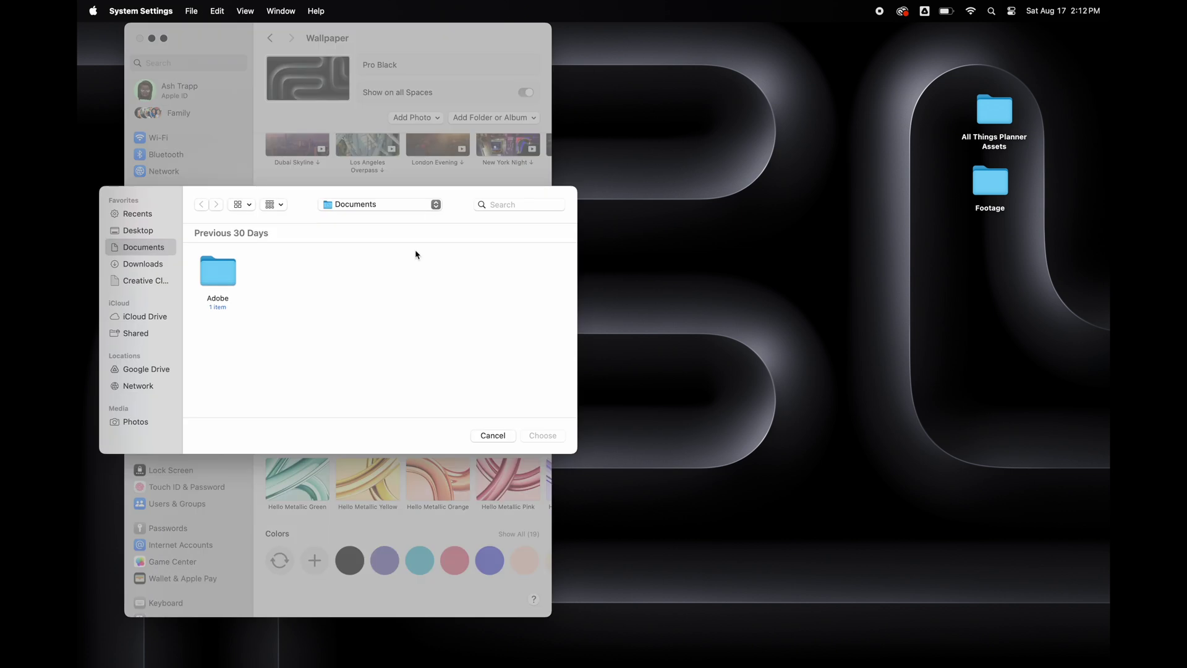
{"action": "left_click", "coordinate": [153, 265]}
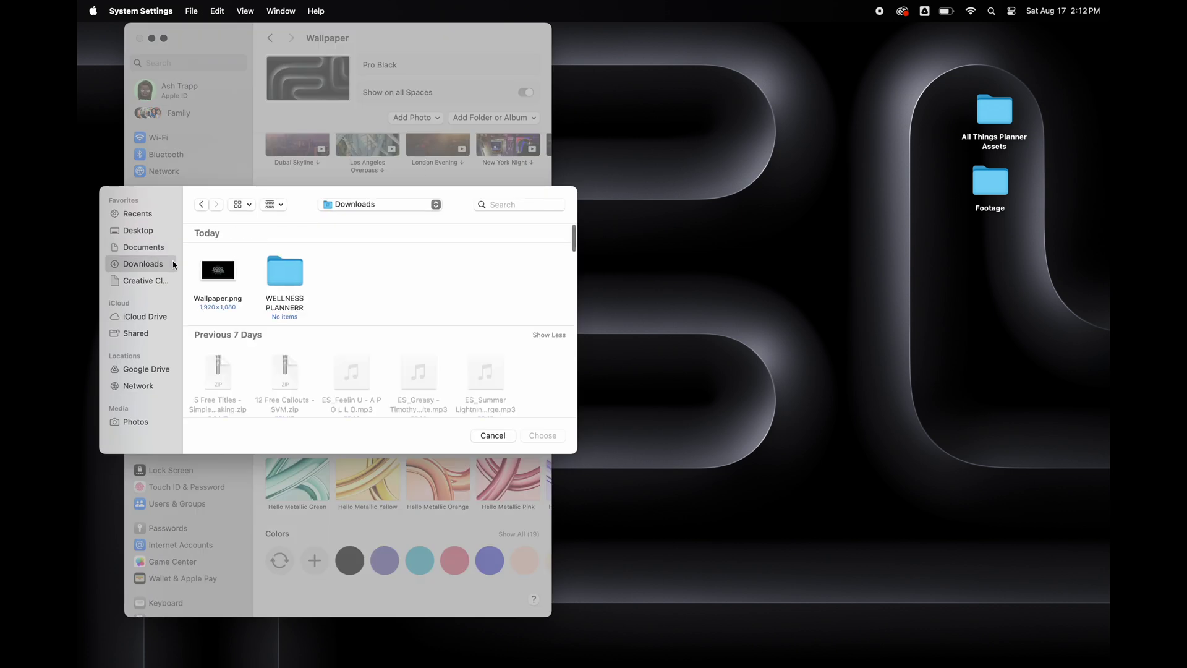
{"action": "left_click", "coordinate": [226, 274]}
{"action": "left_click", "coordinate": [542, 435]}
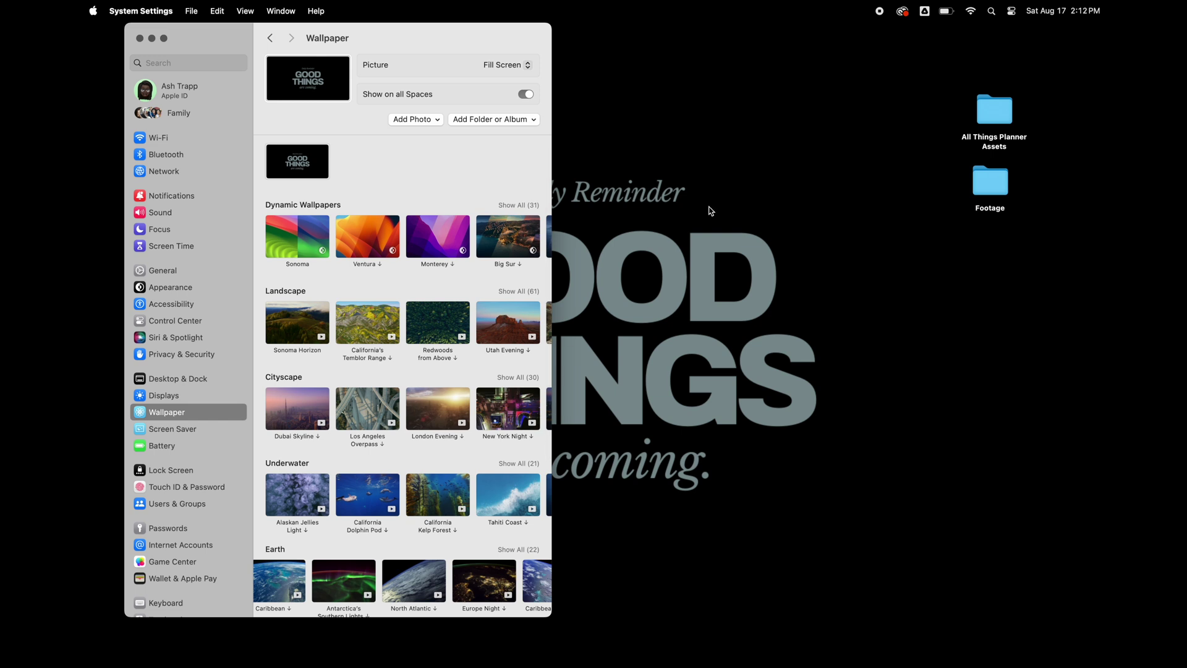
{"action": "left_click", "coordinate": [711, 211]}
Step: Close System Settings, search the App Store for 'widget wal' and install WidgetWall
{"action": "left_click", "coordinate": [140, 38]}
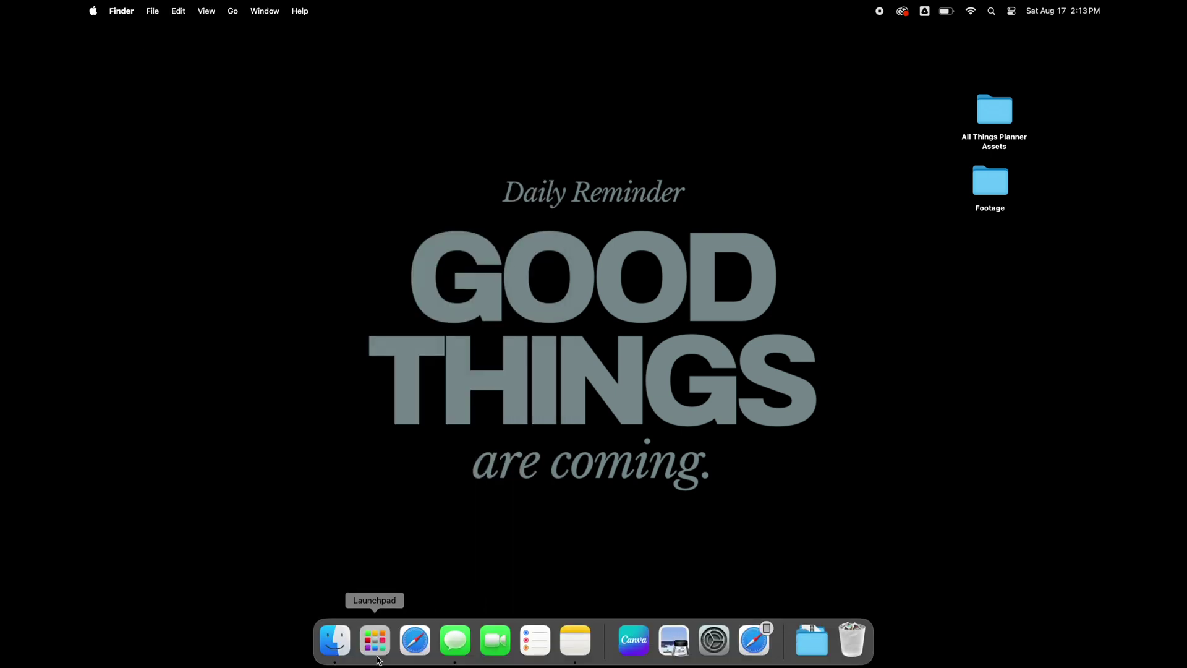
{"action": "left_click", "coordinate": [384, 648]}
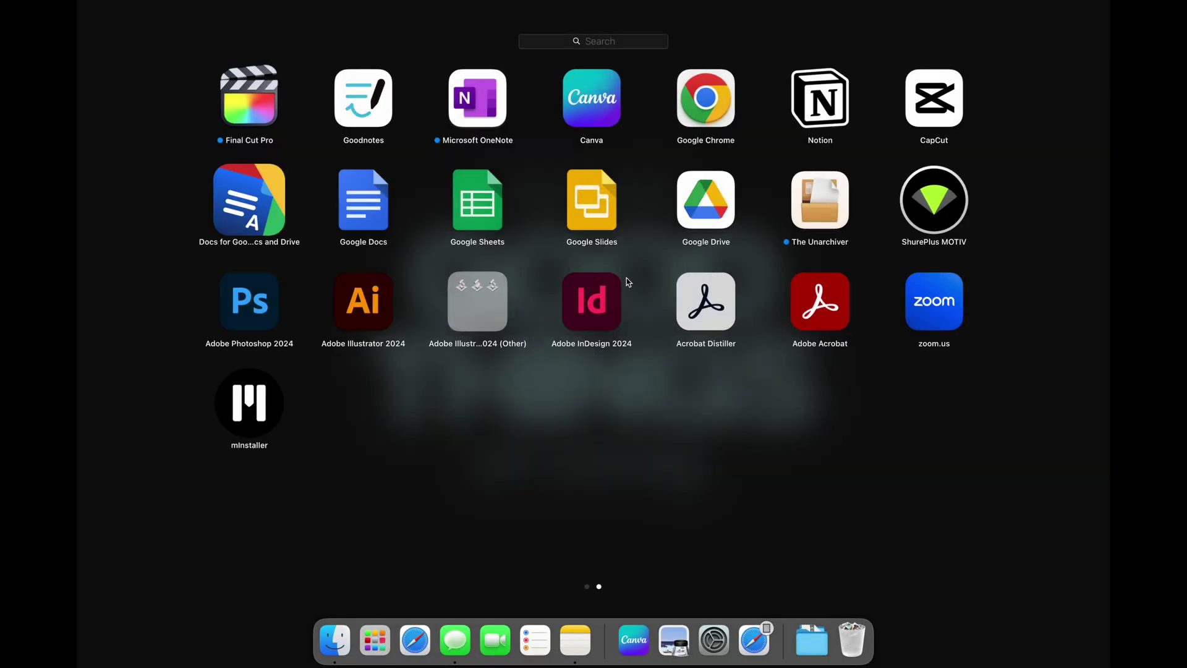
{"action": "scroll", "coordinate": [570, 258], "scroll_direction": "left", "scroll_amount": 2}
{"action": "scroll", "coordinate": [570, 258], "scroll_direction": "left", "scroll_amount": 2}
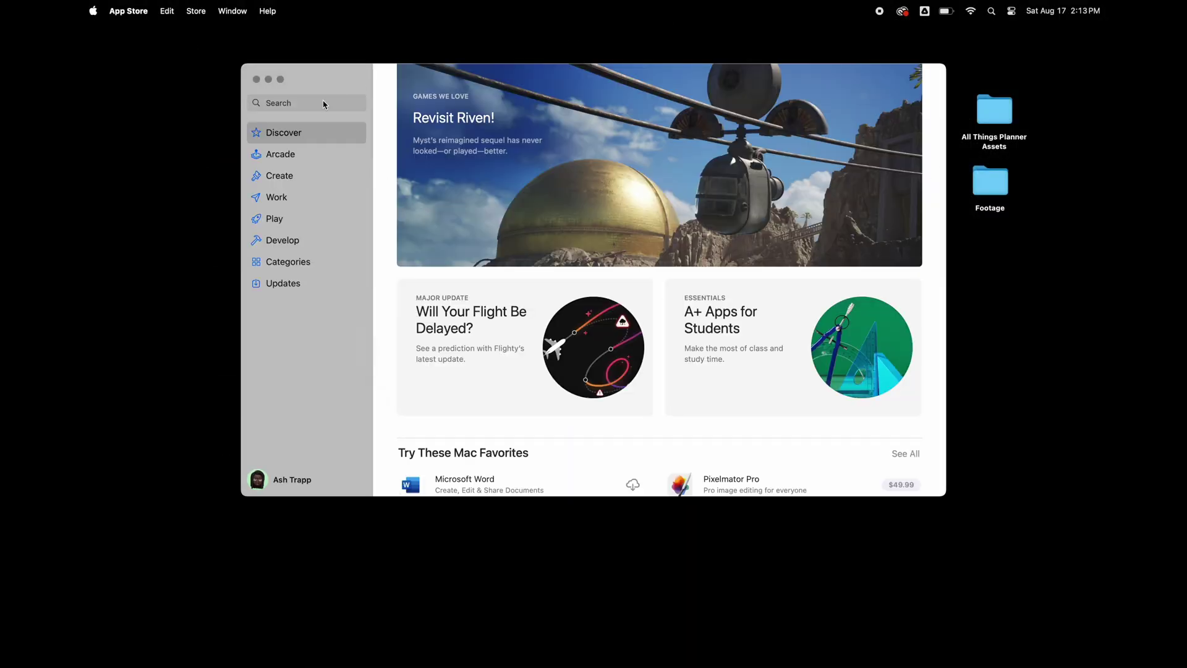
{"action": "left_click", "coordinate": [323, 105]}
{"action": "type", "text": "widget wa"}
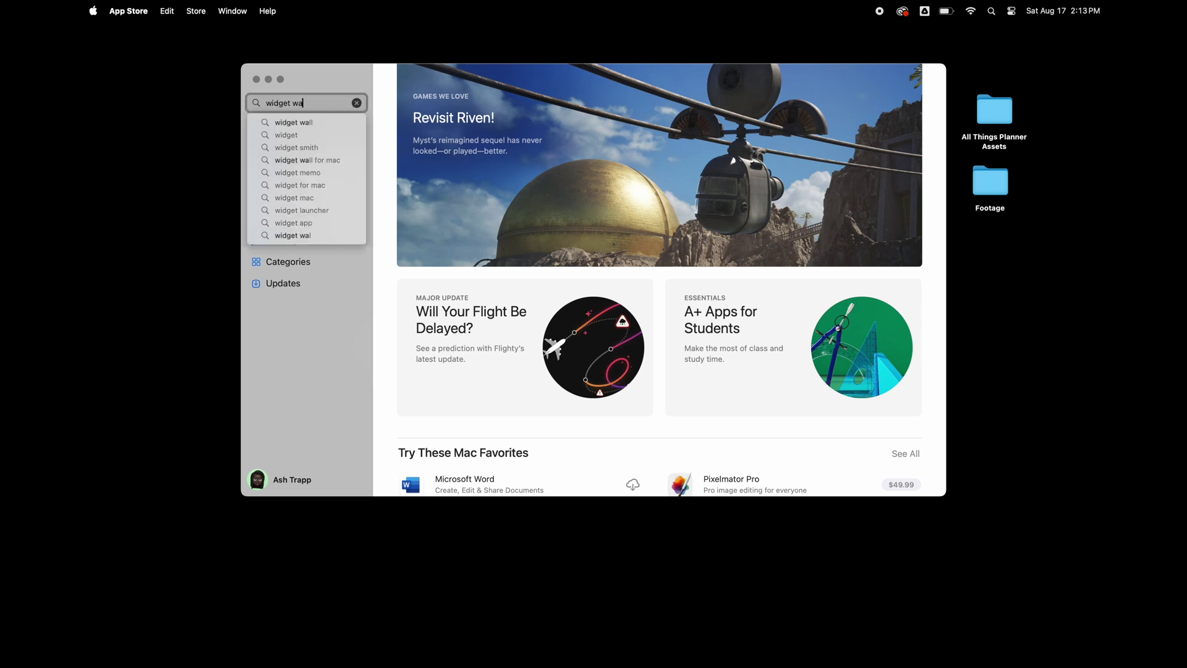
{"action": "type", "text": "ll"}
{"action": "left_click", "coordinate": [312, 123]}
{"action": "left_click", "coordinate": [625, 195]}
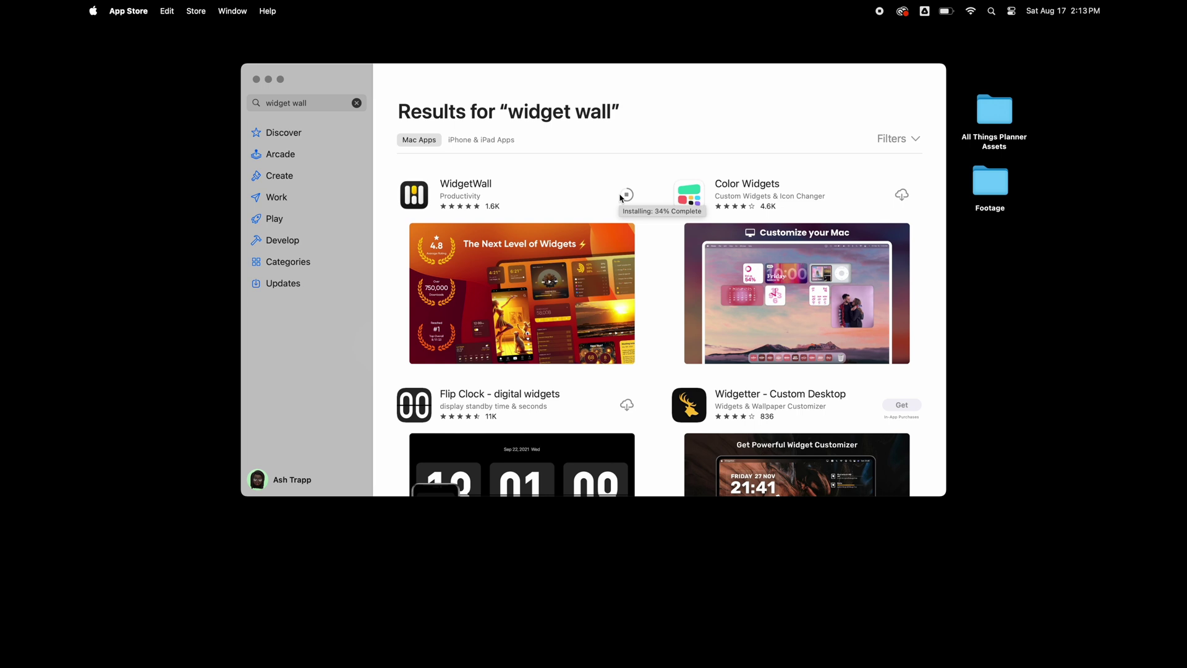
Step: Close the App Store and find WidgetWall on Launchpad's second page
{"action": "left_click", "coordinate": [257, 79]}
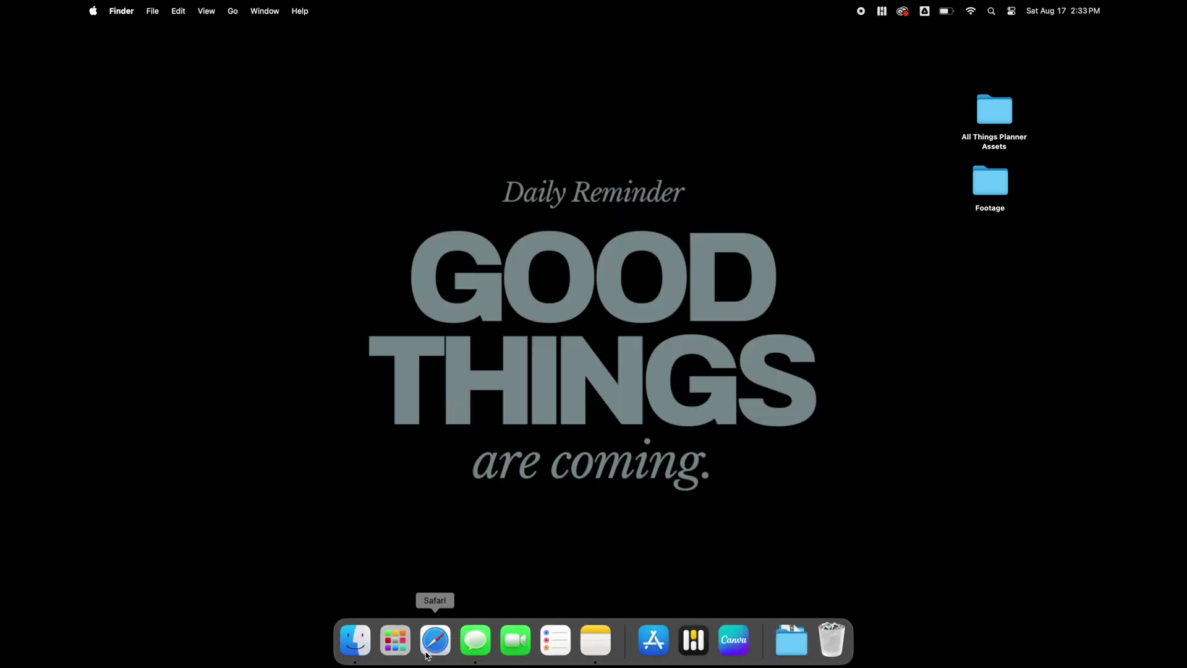
{"action": "left_click", "coordinate": [394, 646]}
{"action": "scroll", "coordinate": [730, 501], "scroll_direction": "right", "scroll_amount": 3}
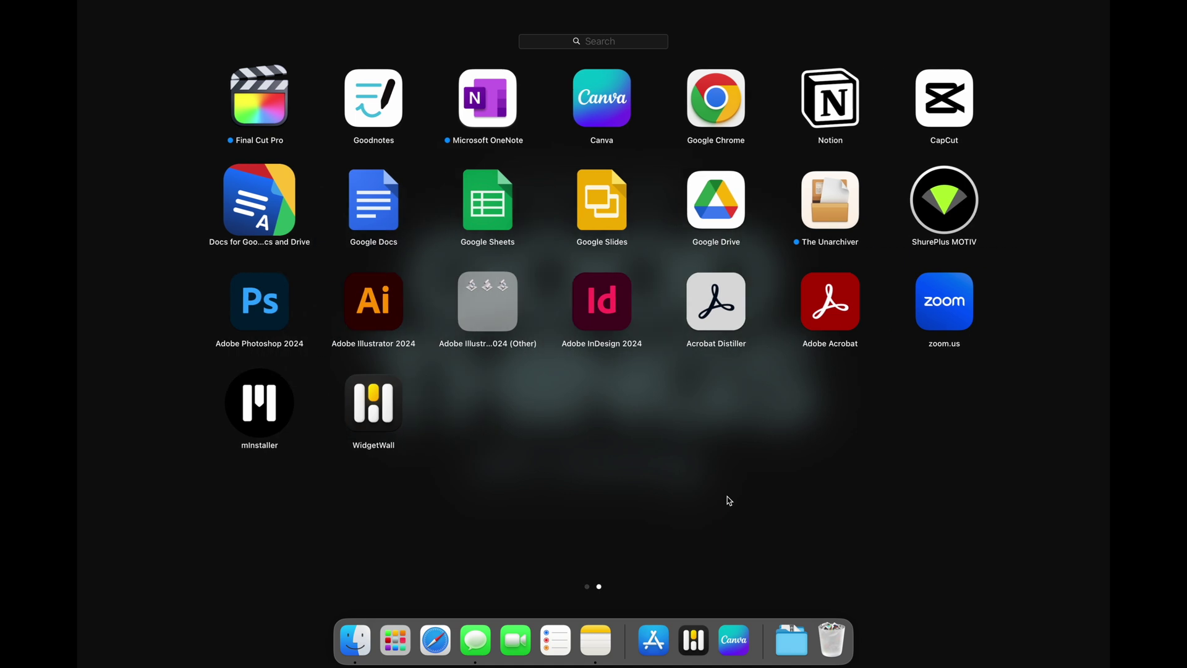
Step: Launch WidgetWall and upgrade from its Plan settings to the WidgetWall Lifetime Premium plan
{"action": "left_click", "coordinate": [379, 400]}
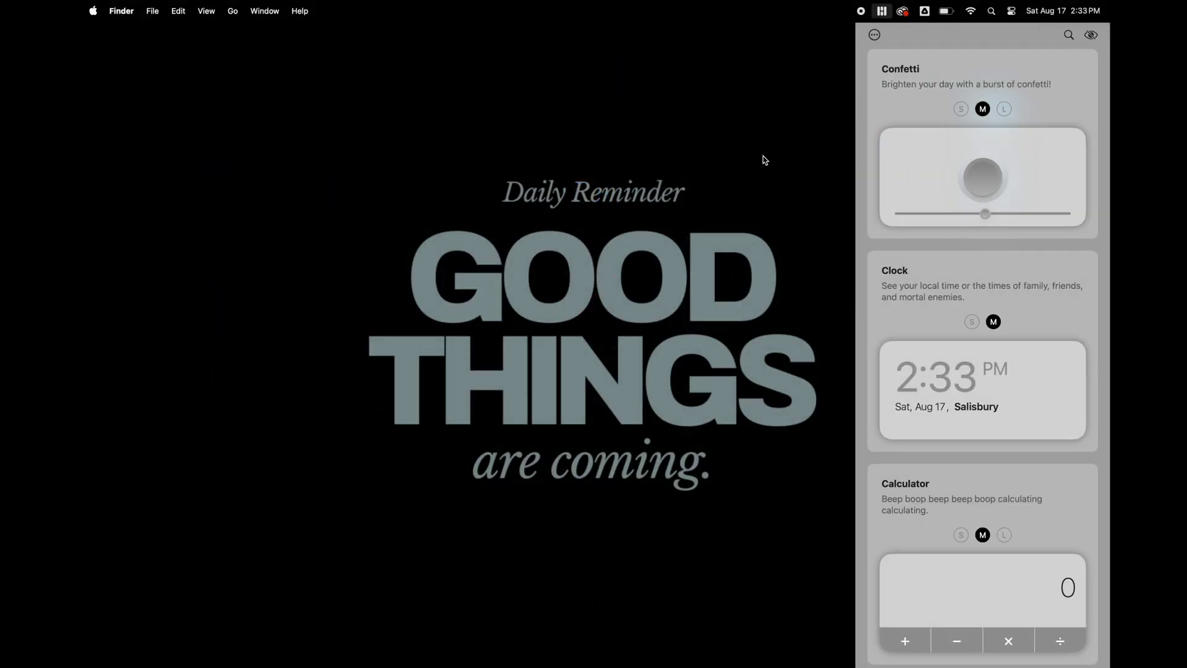
{"action": "left_click", "coordinate": [874, 35]}
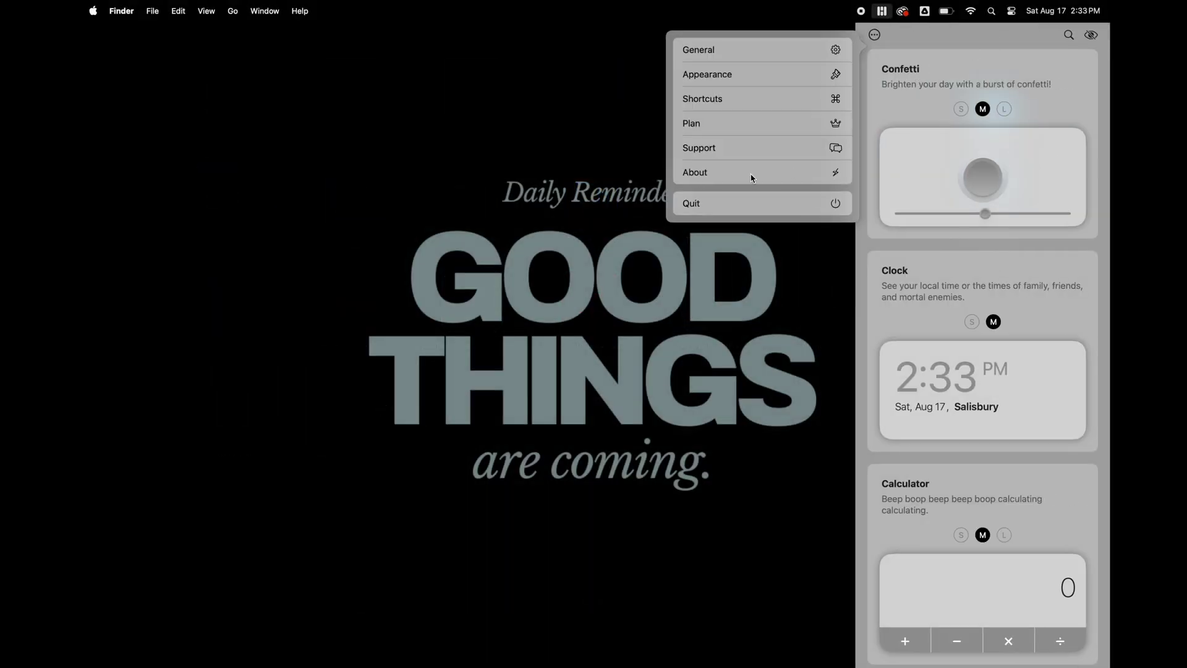
{"action": "left_click", "coordinate": [730, 124]}
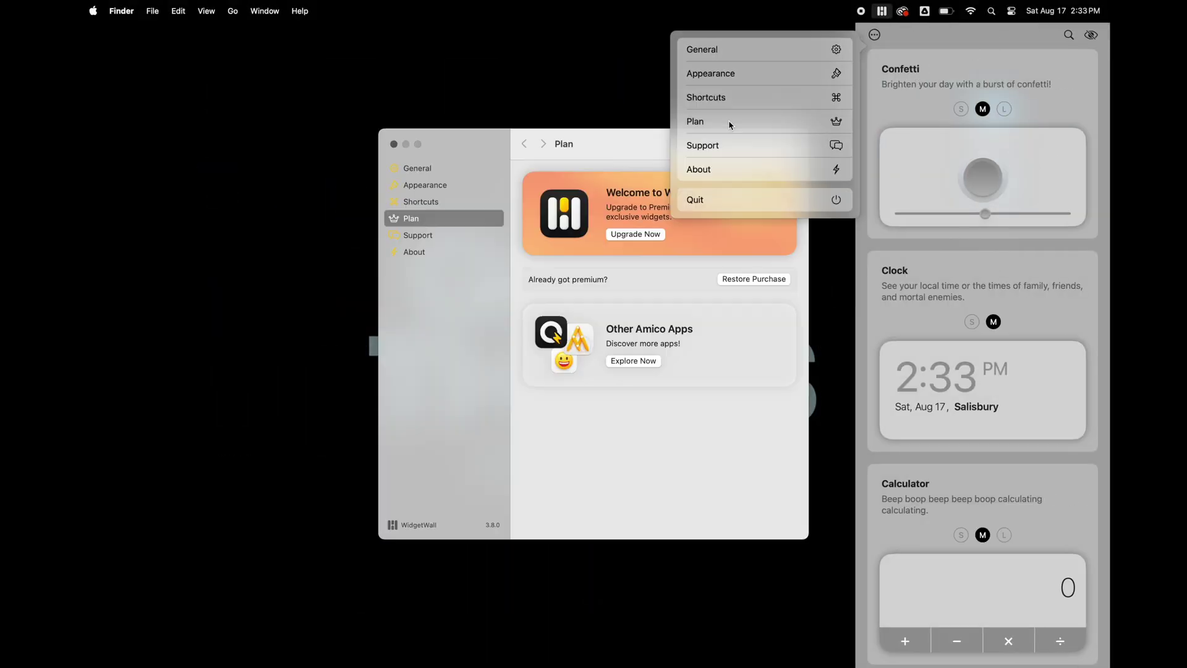
{"action": "left_click", "coordinate": [655, 241]}
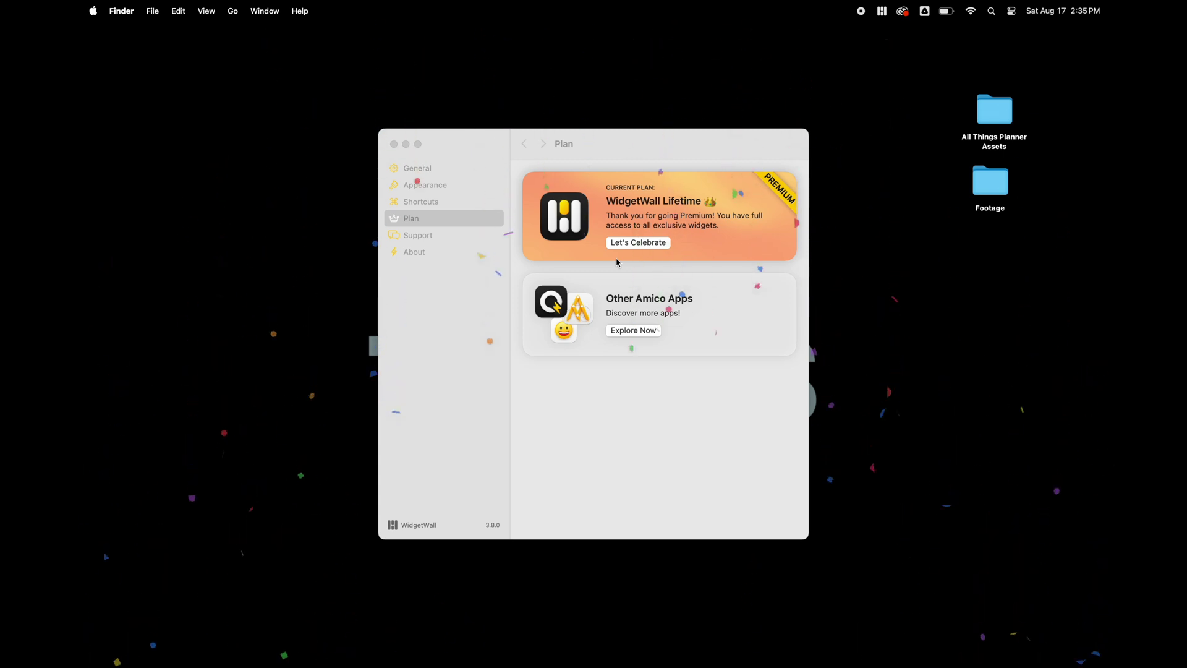
Step: Open WidgetWall's Appearance settings and choose a Custom accent colour
{"action": "left_click", "coordinate": [440, 173]}
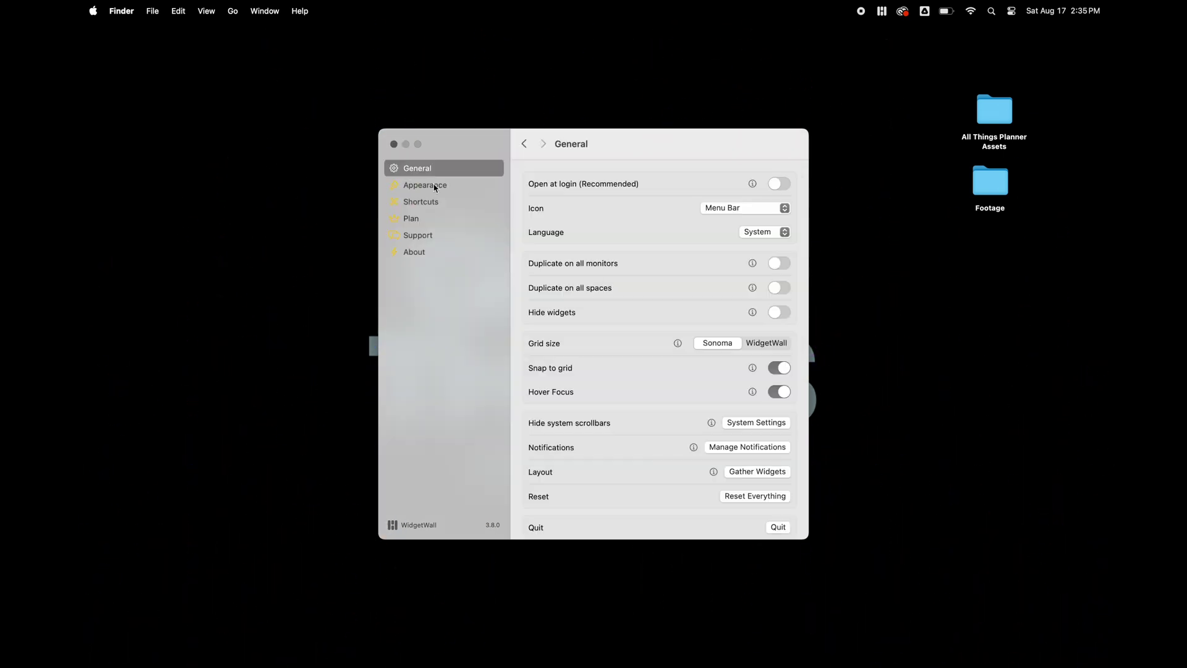
{"action": "left_click", "coordinate": [435, 187]}
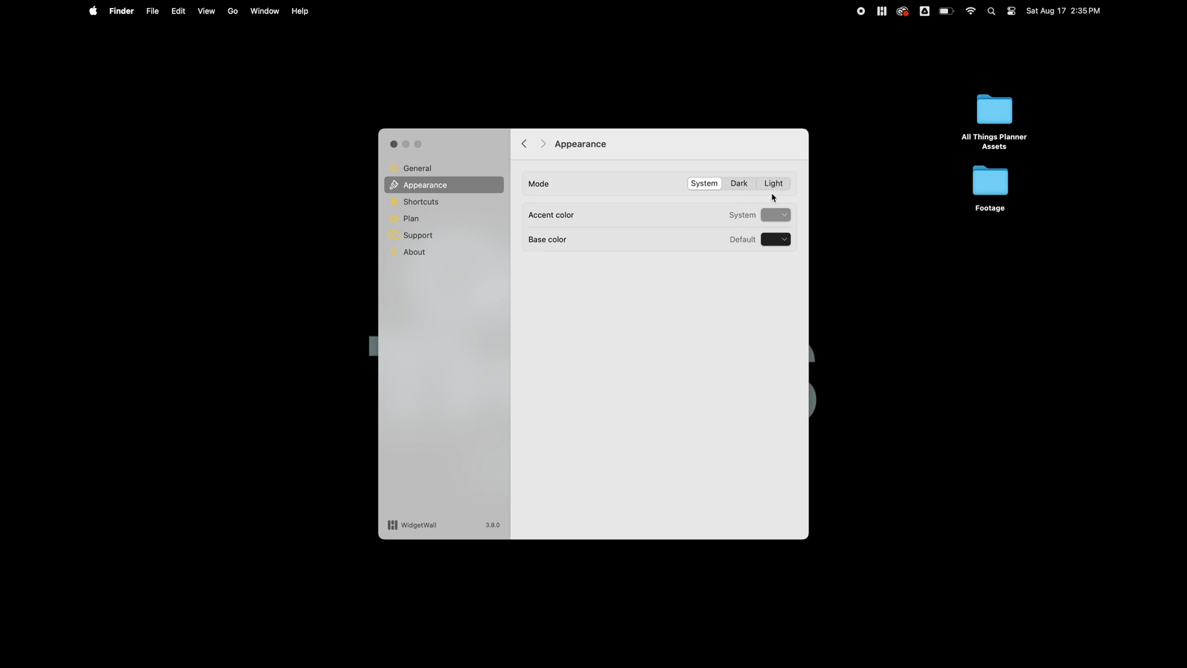
{"action": "left_click_drag", "start_coordinate": [747, 147], "coordinate": [594, 137]}
{"action": "left_click", "coordinate": [625, 208]}
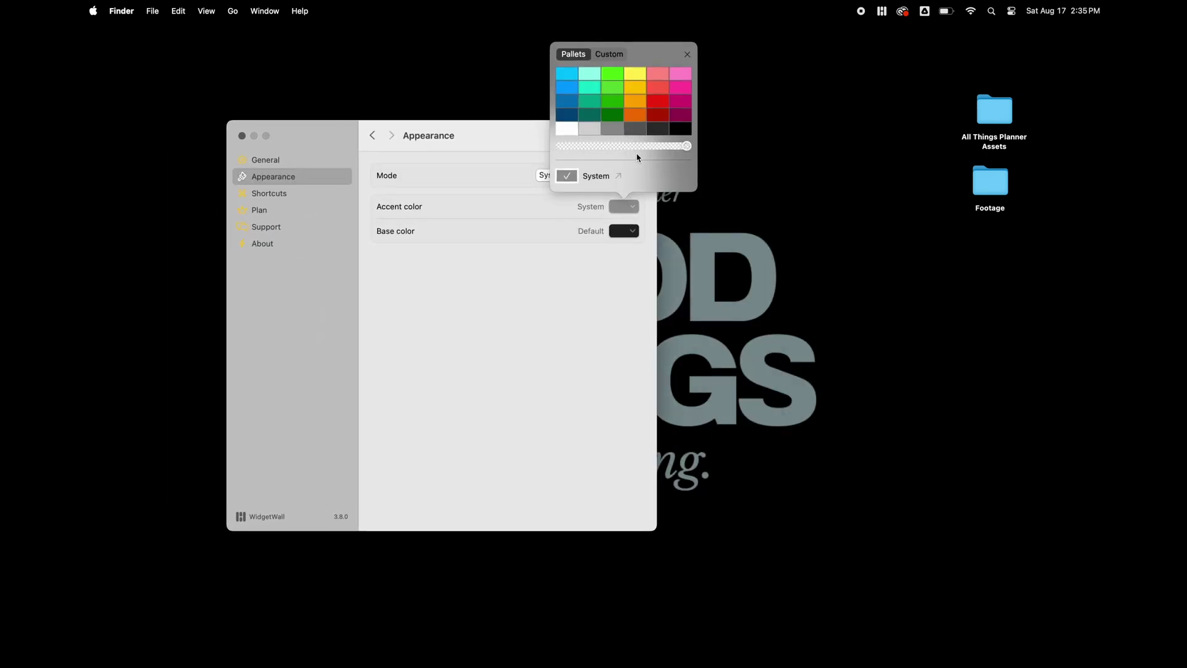
{"action": "left_click", "coordinate": [621, 53]}
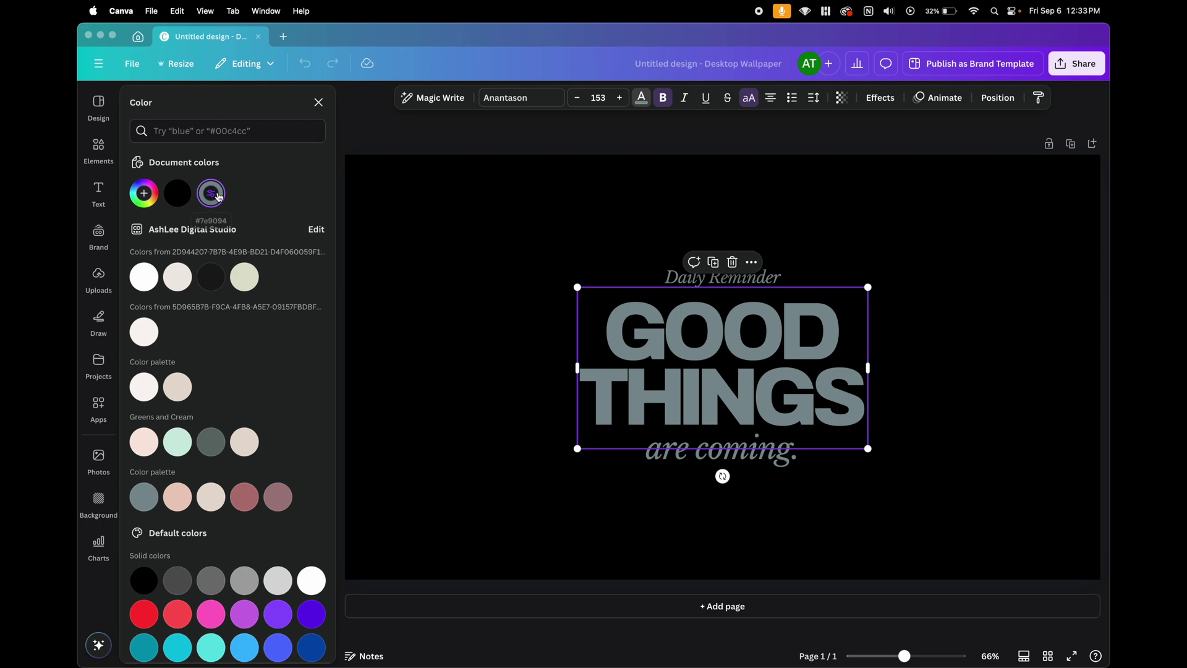
Step: Copy the grey text hex #7E9094 from Canva's colour picker and select WidgetWall's hex value
{"action": "left_click", "coordinate": [211, 193]}
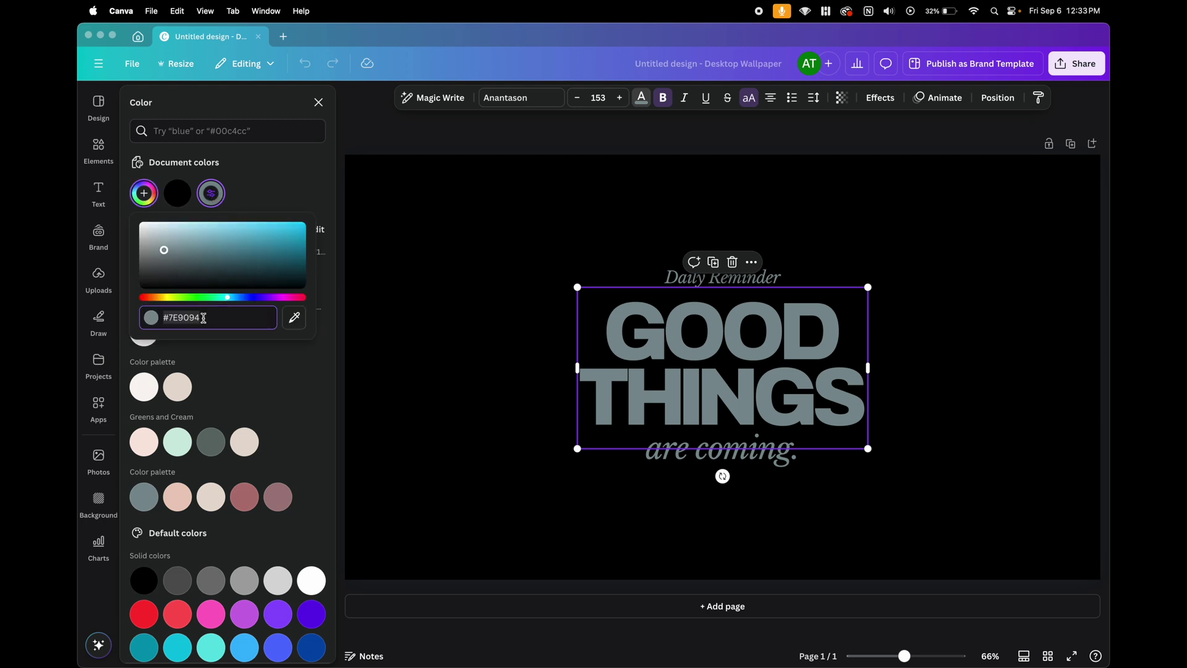
{"action": "left_click_drag", "start_coordinate": [204, 318], "coordinate": [164, 318]}
{"action": "right_click", "coordinate": [168, 318]}
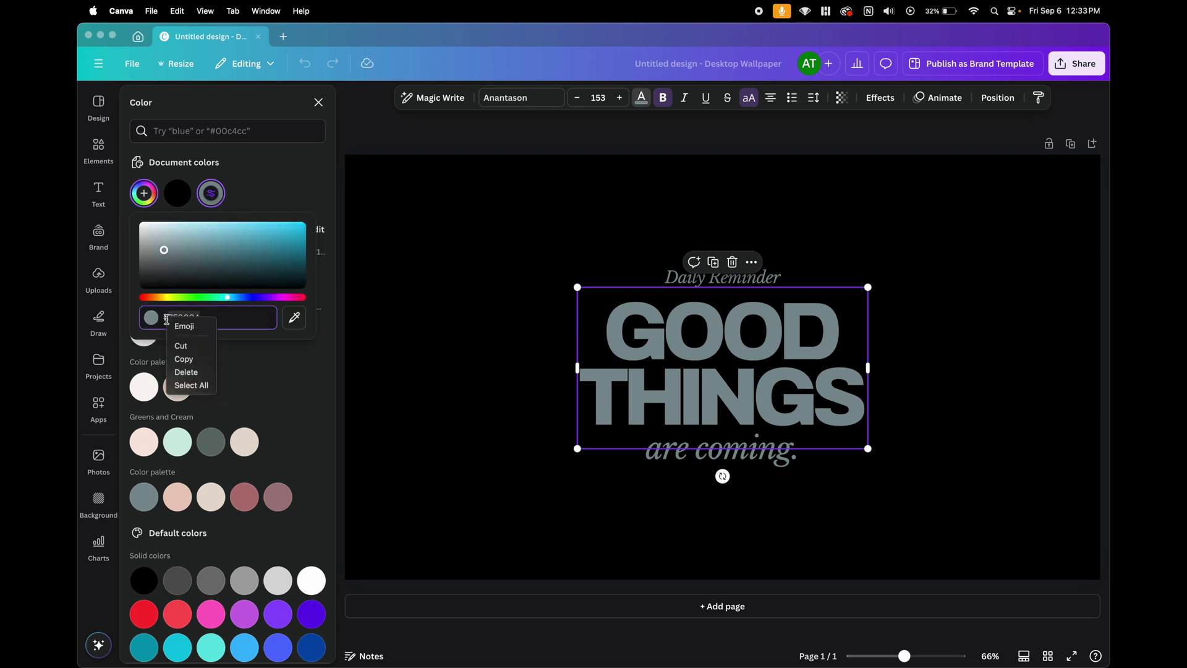
{"action": "left_click", "coordinate": [187, 357]}
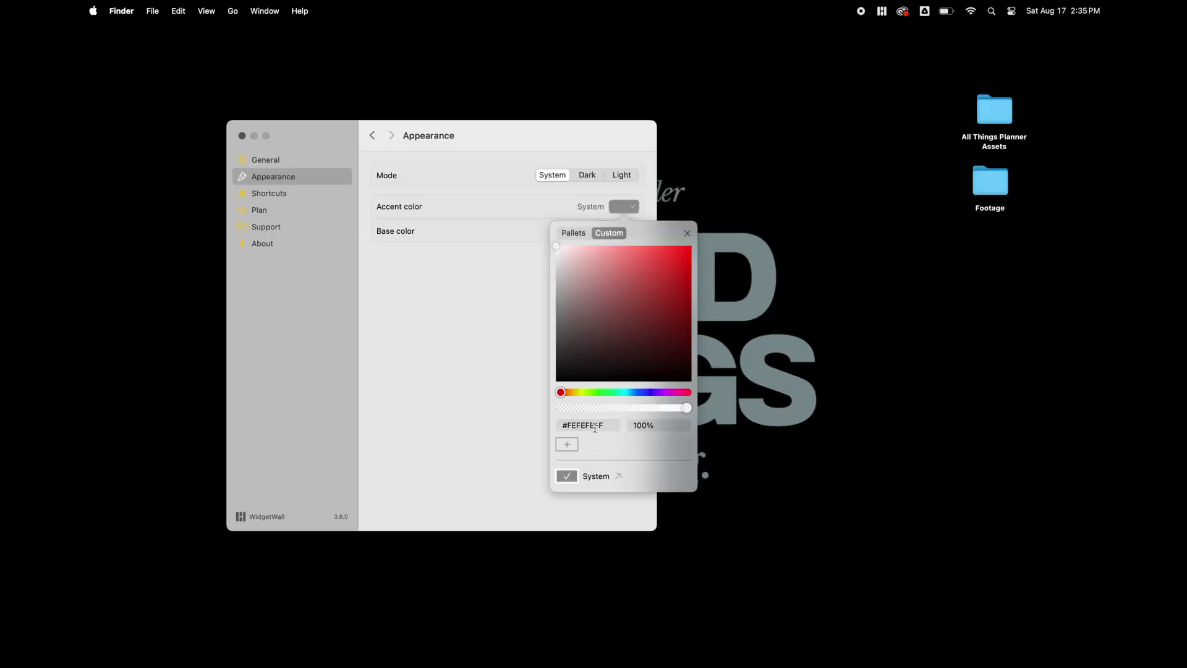
{"action": "left_click", "coordinate": [595, 424]}
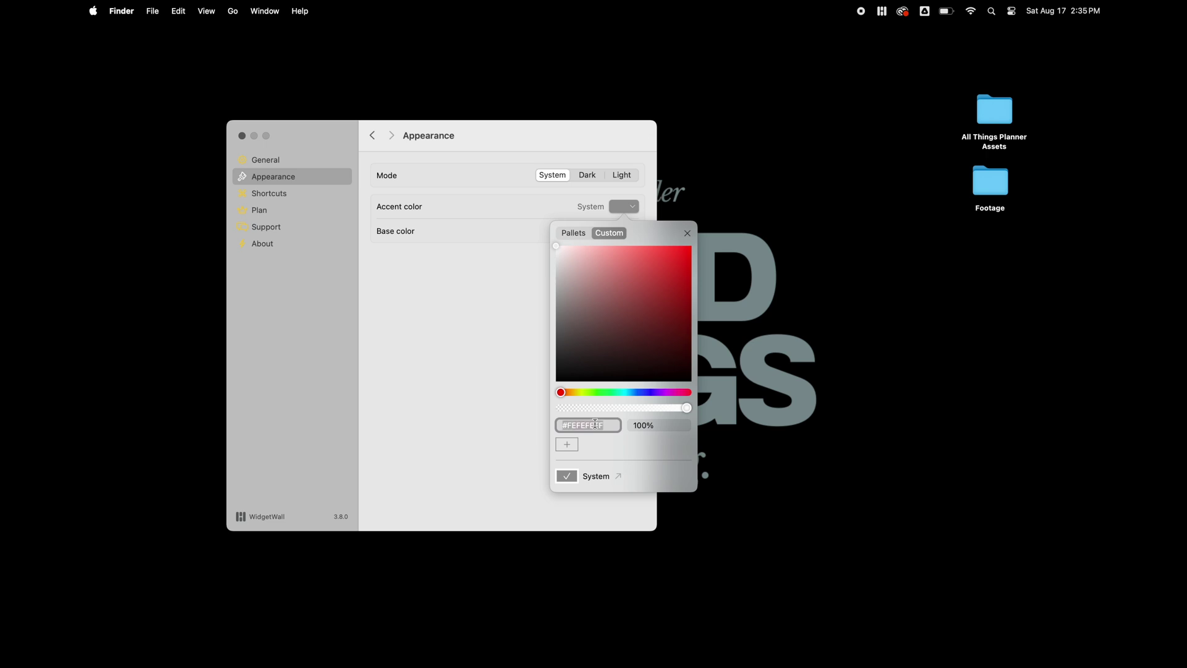
Step: Paste #7E9094 as the custom accent colour hex value
{"action": "right_click", "coordinate": [594, 424]}
{"action": "left_click", "coordinate": [614, 477]}
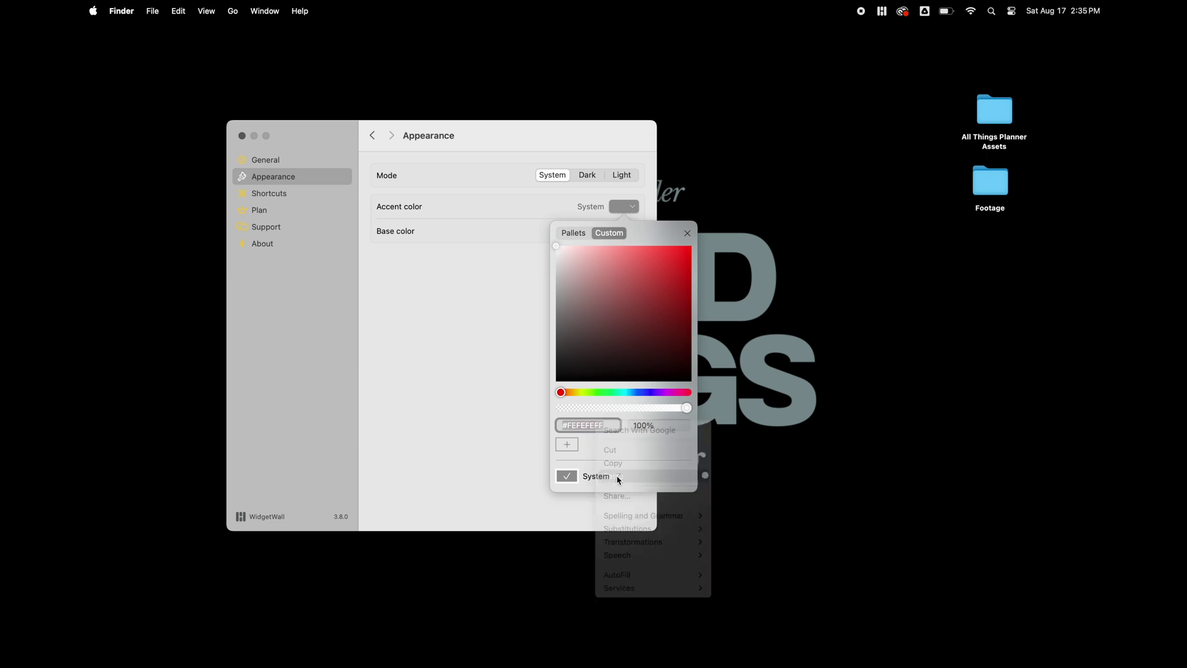
{"action": "left_click", "coordinate": [688, 234]}
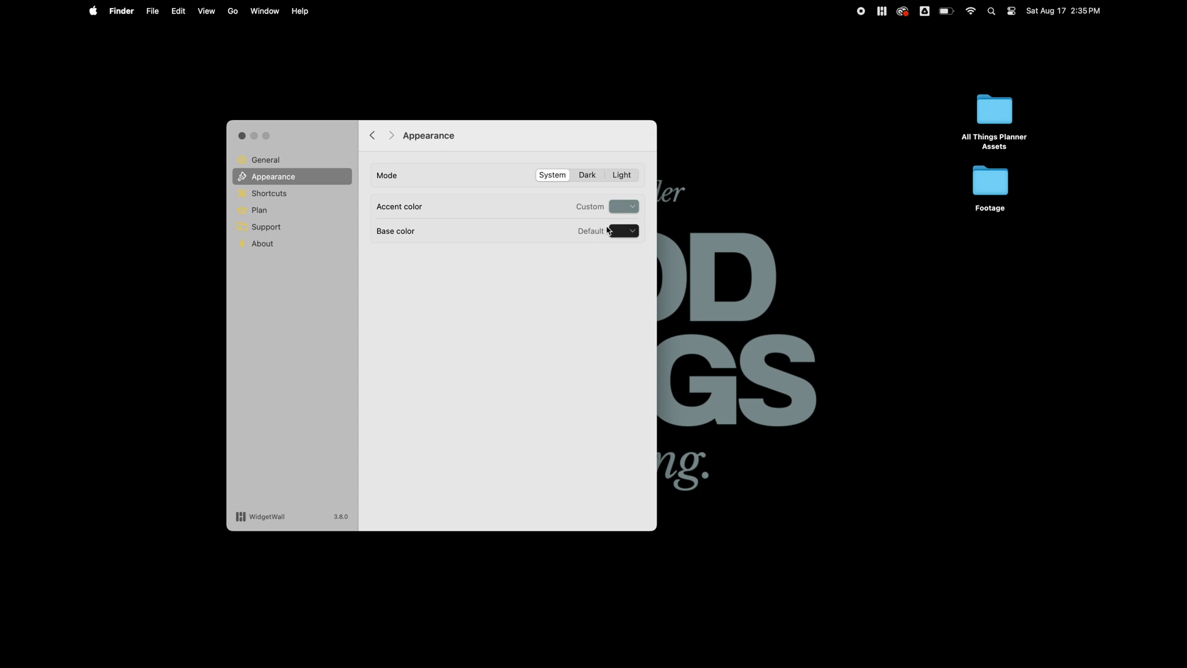
Step: Set the widget base colour to black and close the WidgetWall settings
{"action": "left_click", "coordinate": [627, 232]}
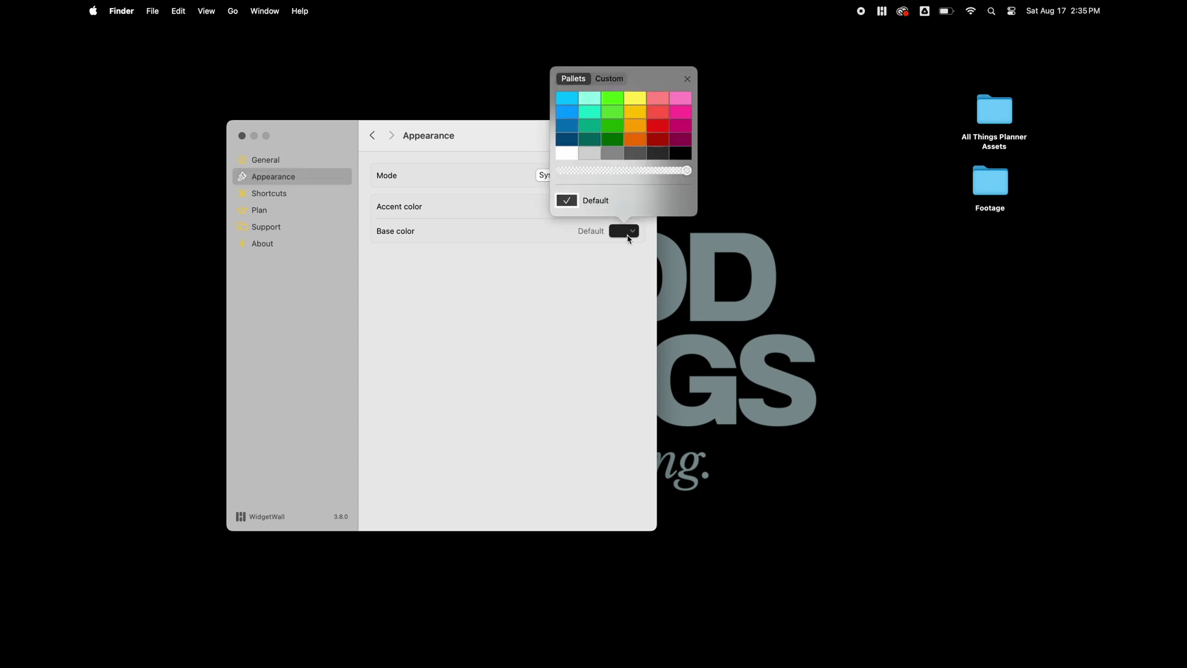
{"action": "left_click", "coordinate": [680, 154]}
{"action": "left_click", "coordinate": [566, 328]}
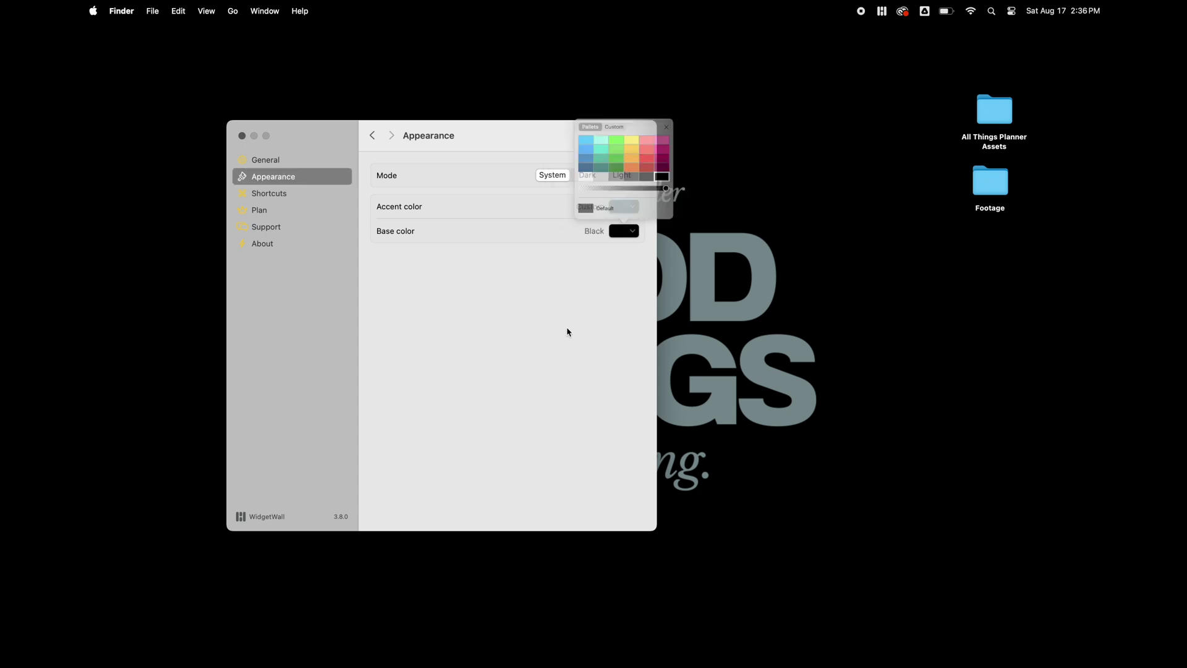
{"action": "left_click", "coordinate": [238, 134]}
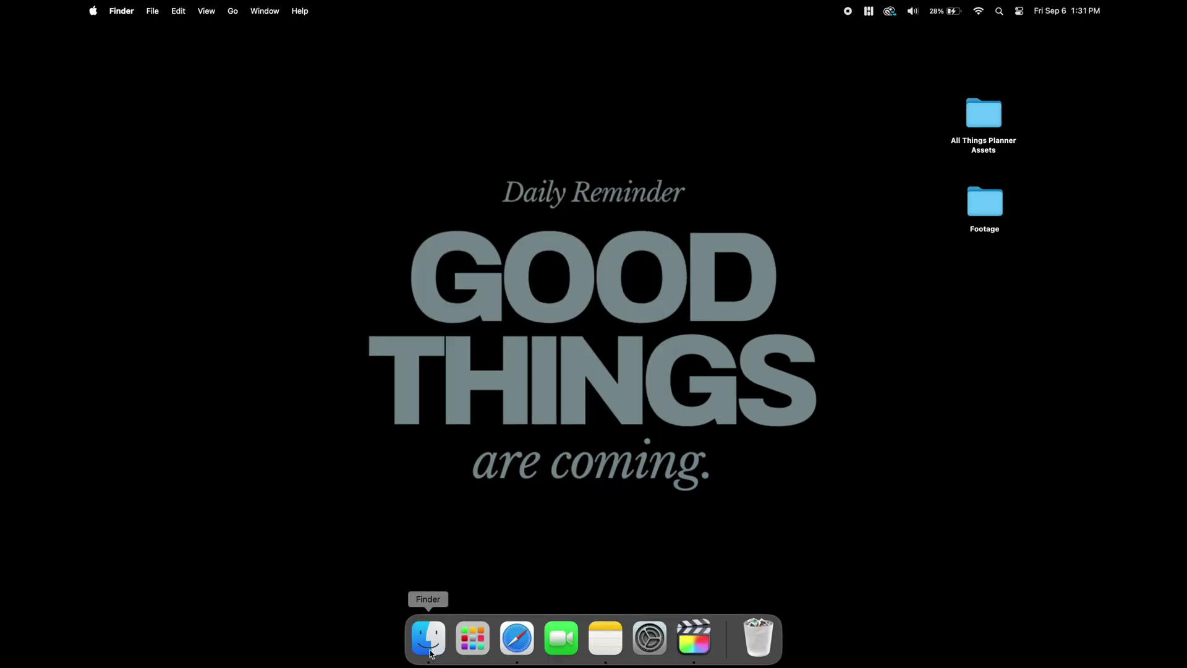
Step: Drag the All Things Planner Assets and Footage desktop folders into Documents in Finder
{"action": "left_click", "coordinate": [429, 640]}
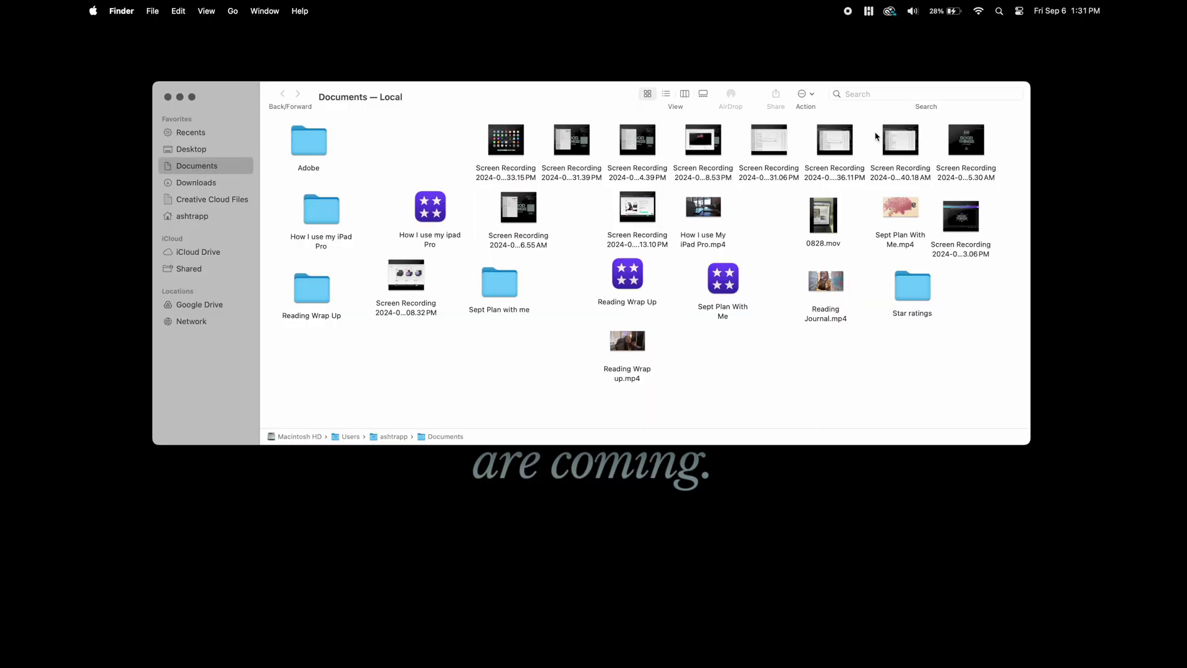
{"action": "left_click_drag", "start_coordinate": [917, 106], "coordinate": [787, 146]}
{"action": "left_click_drag", "start_coordinate": [979, 105], "coordinate": [649, 371]}
{"action": "left_click", "coordinate": [987, 205]}
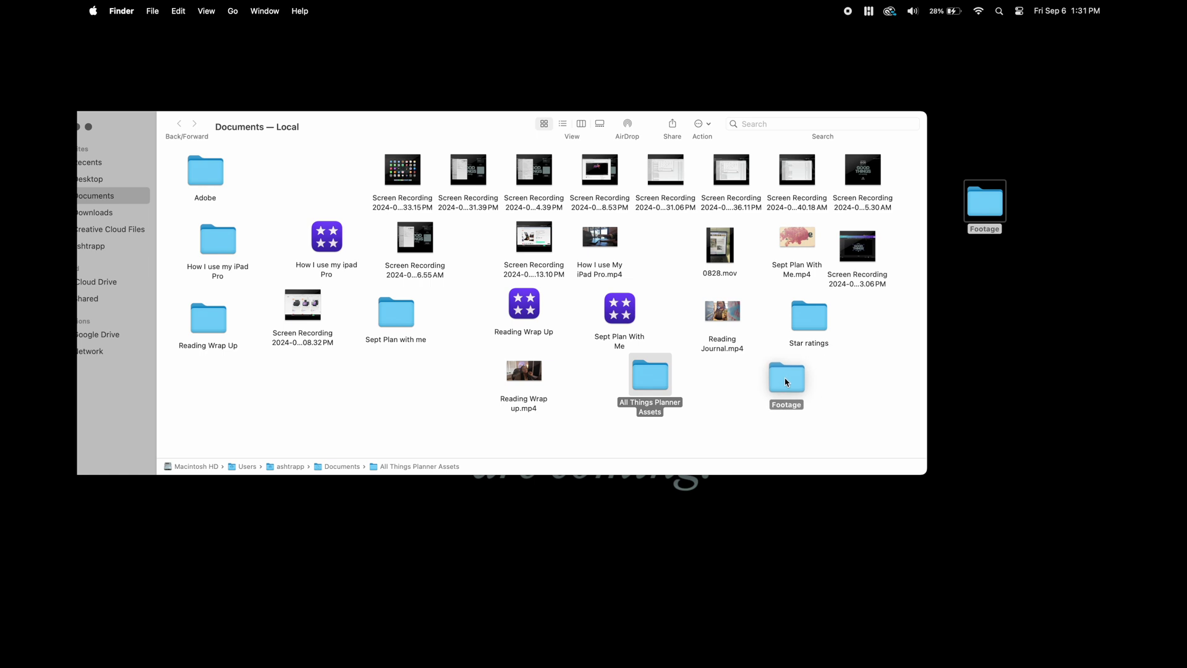
{"action": "left_click_drag", "start_coordinate": [785, 382], "coordinate": [780, 384]}
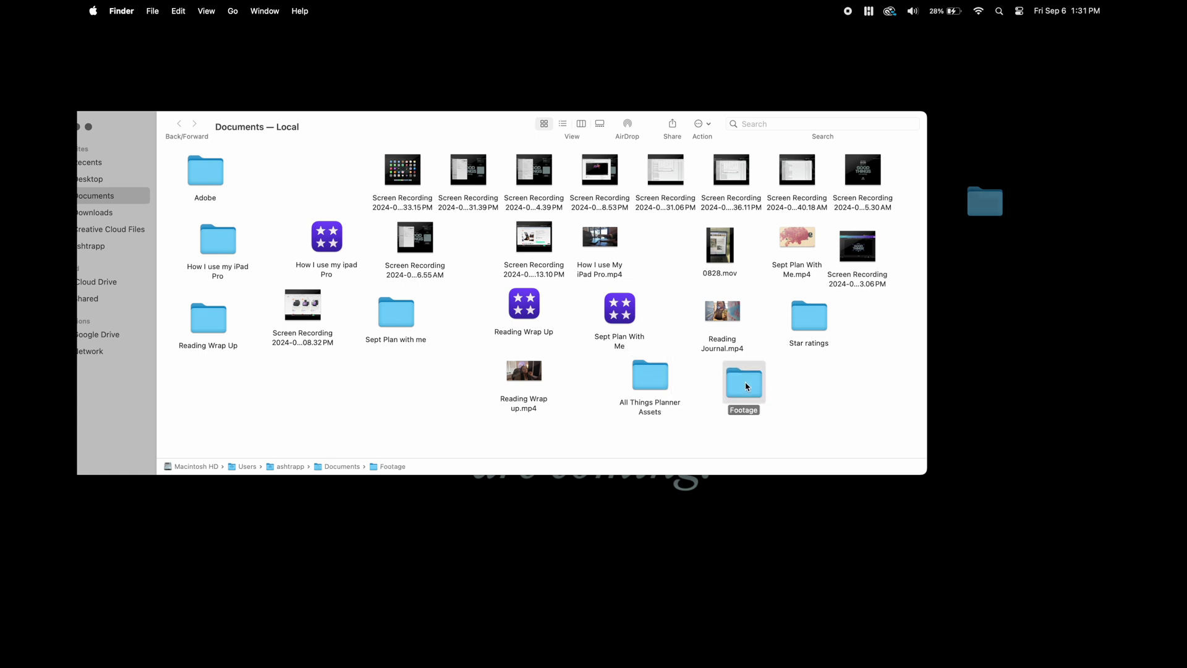
{"action": "left_click_drag", "start_coordinate": [136, 121], "coordinate": [192, 125]}
{"action": "left_click", "coordinate": [138, 126]}
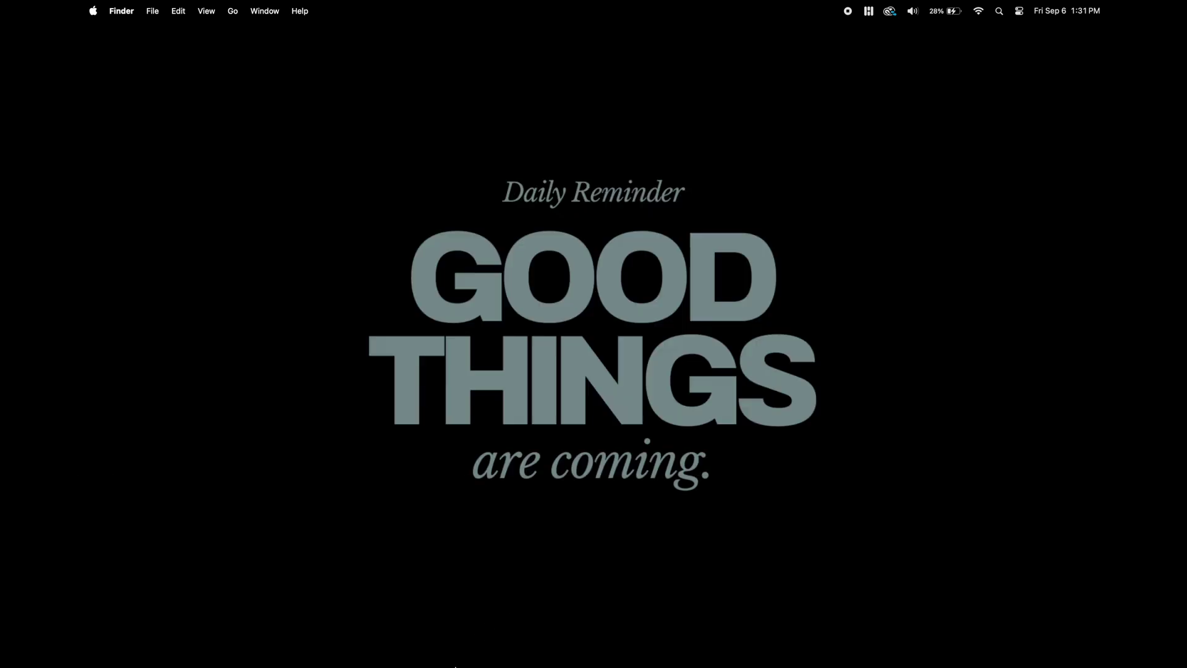
{"action": "left_click", "coordinate": [471, 647]}
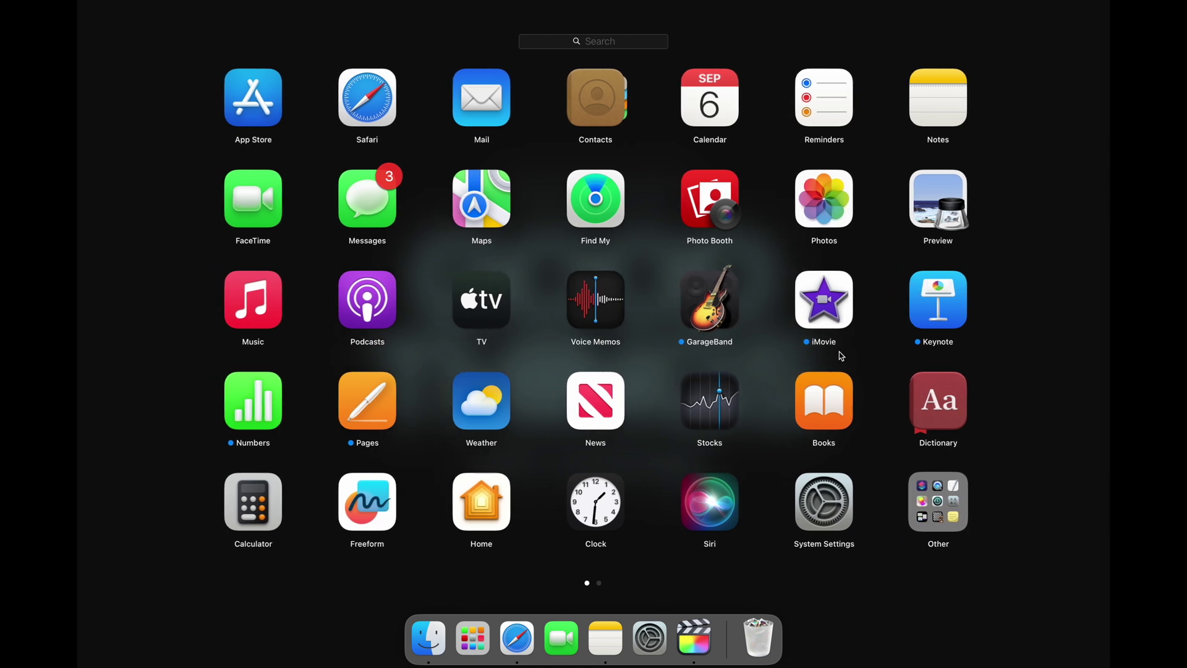
Step: Launch WidgetWall from Launchpad and set its Appearance Mode to Dark
{"action": "scroll", "coordinate": [841, 355], "scroll_direction": "right", "scroll_amount": 3}
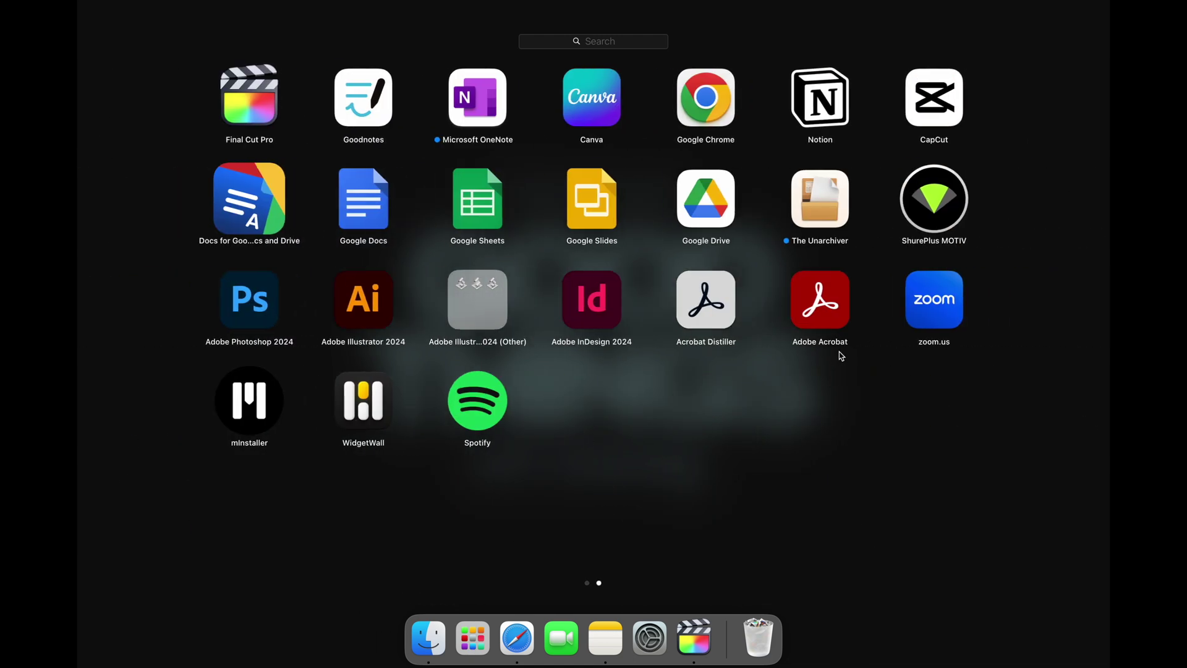
{"action": "left_click", "coordinate": [368, 401]}
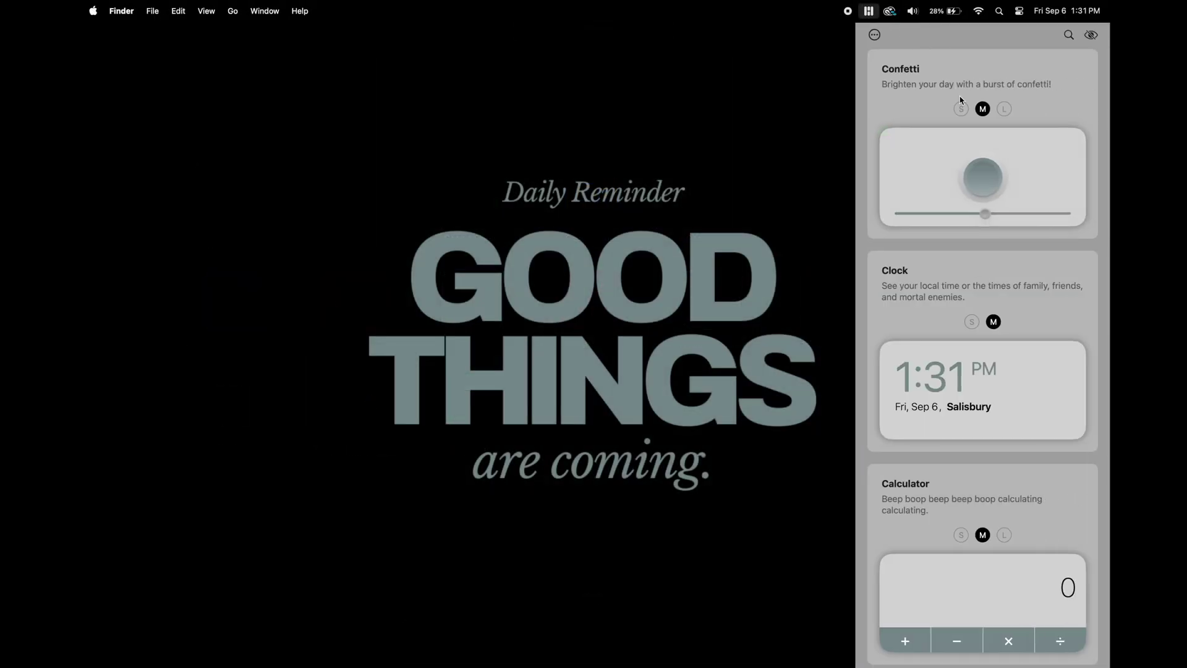
{"action": "left_click", "coordinate": [875, 35]}
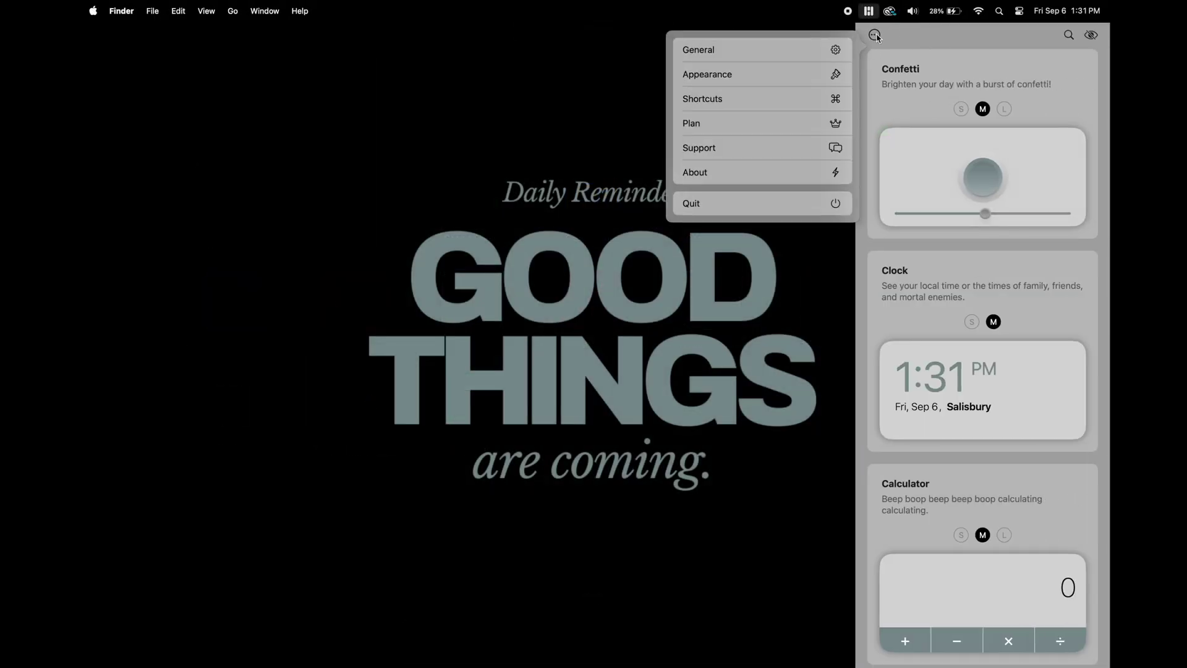
{"action": "left_click", "coordinate": [762, 54]}
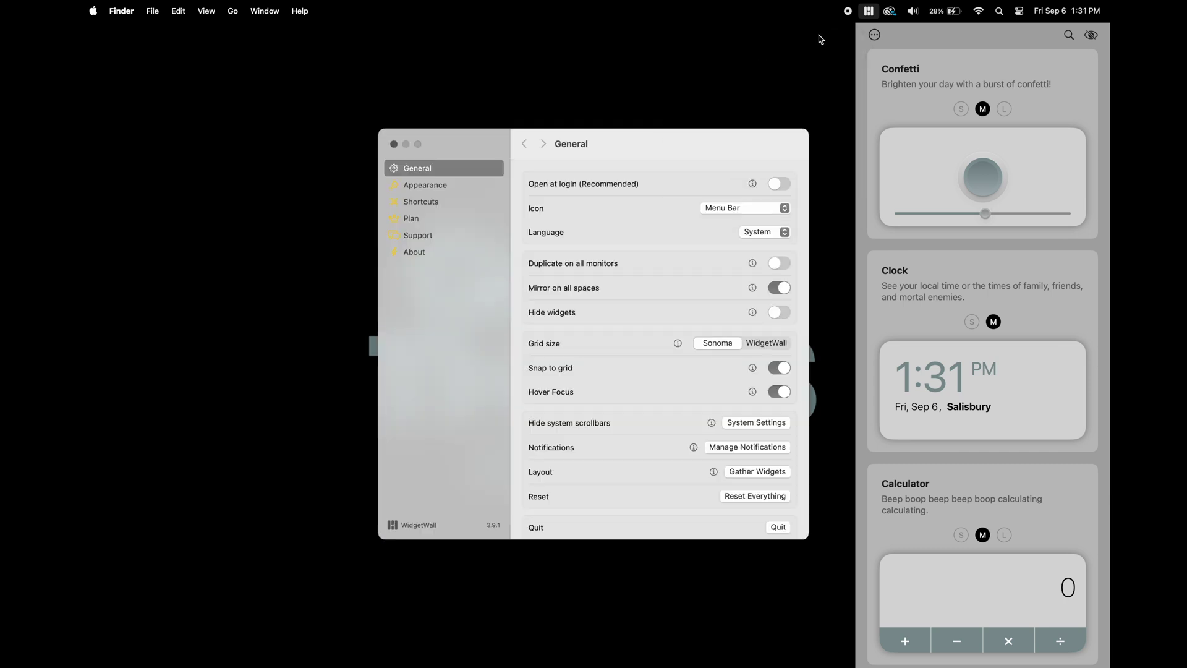
{"action": "left_click", "coordinate": [436, 189]}
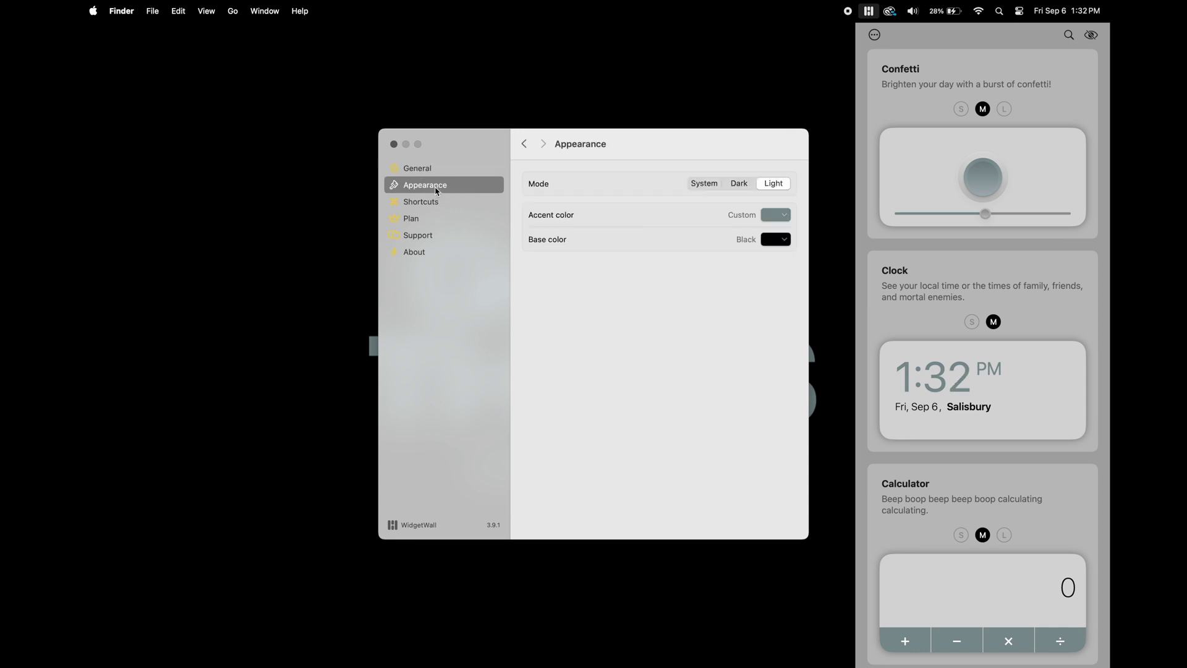
{"action": "left_click", "coordinate": [740, 185]}
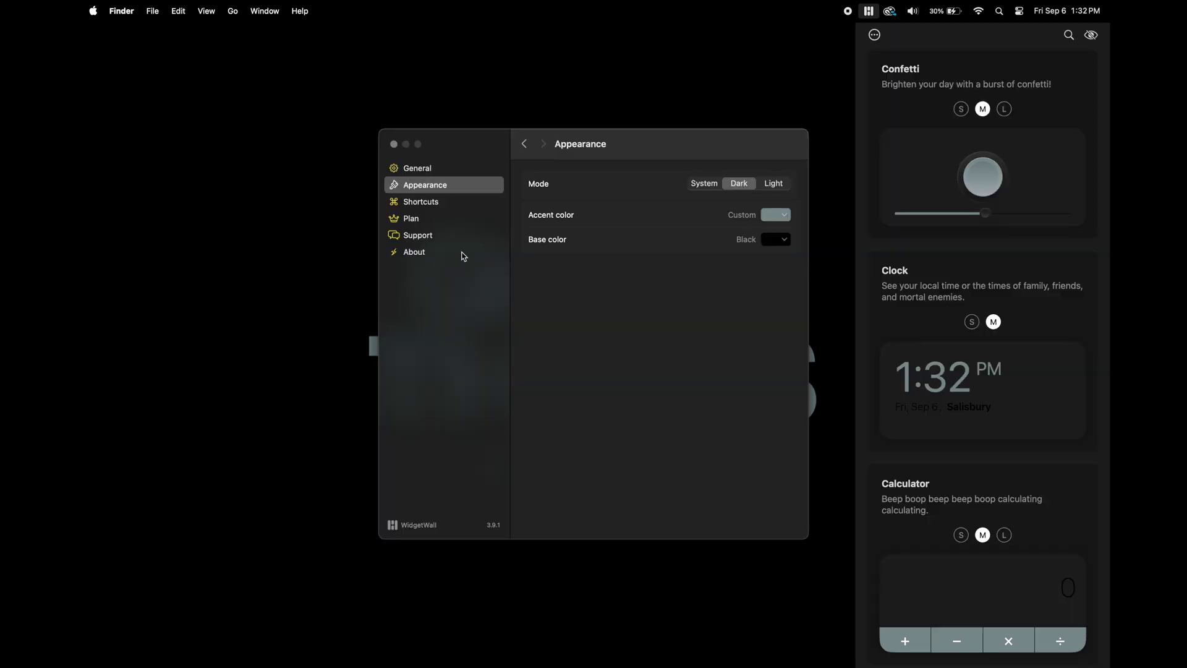
Step: Close WidgetWall settings, open Pinterest, and download the 'Give up, try again' quote image
{"action": "left_click", "coordinate": [393, 145]}
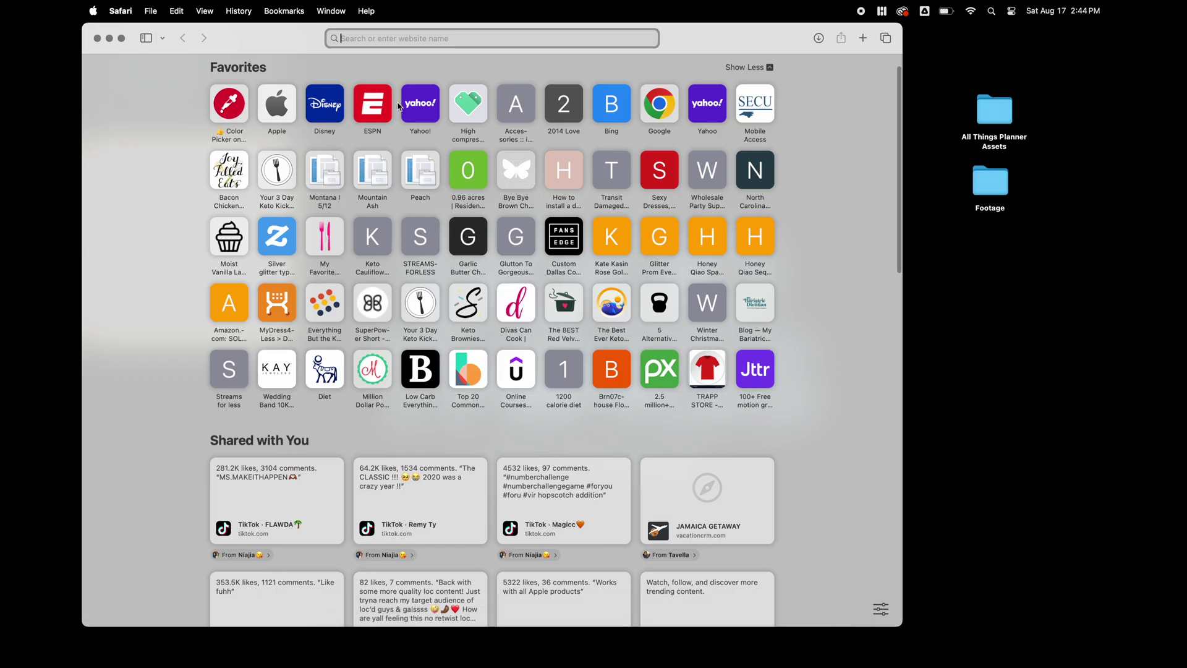
{"action": "type", "text": "pinterest.com"}
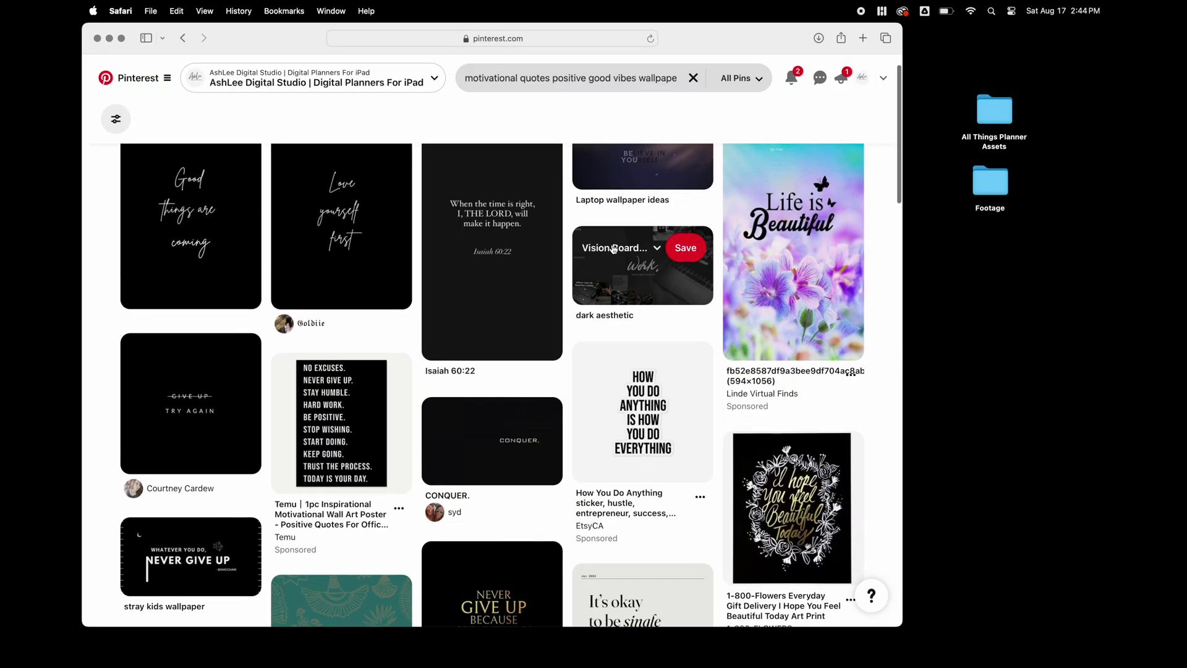
Step: Download the 'Don't be busy. Be Productive.' quote image from further down the results
{"action": "scroll", "coordinate": [612, 249], "scroll_direction": "down", "scroll_amount": 1}
{"action": "left_click", "coordinate": [245, 408]}
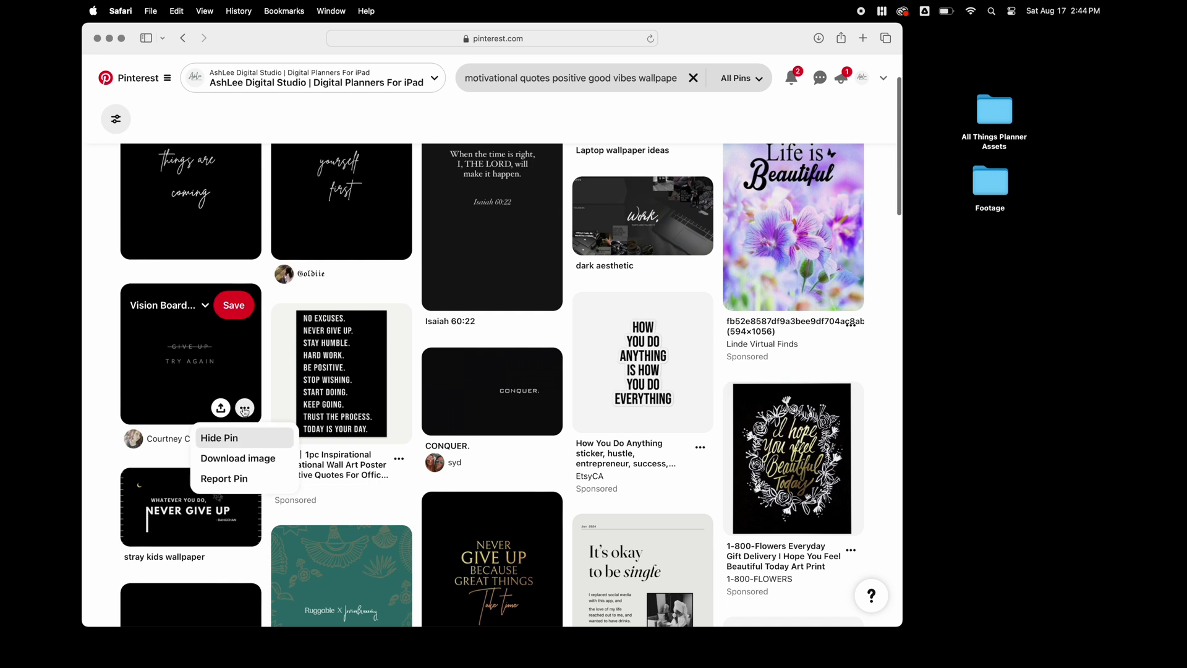
{"action": "left_click", "coordinate": [272, 461]}
{"action": "scroll", "coordinate": [297, 483], "scroll_direction": "down", "scroll_amount": 3}
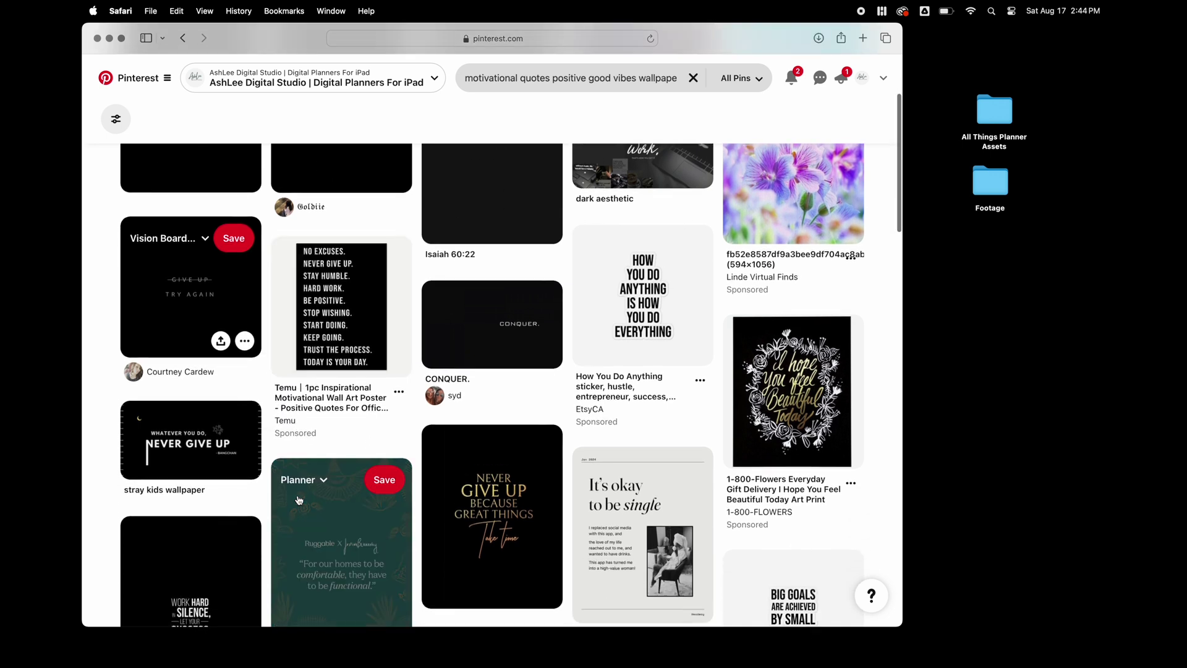
{"action": "scroll", "coordinate": [298, 500], "scroll_direction": "down", "scroll_amount": 3}
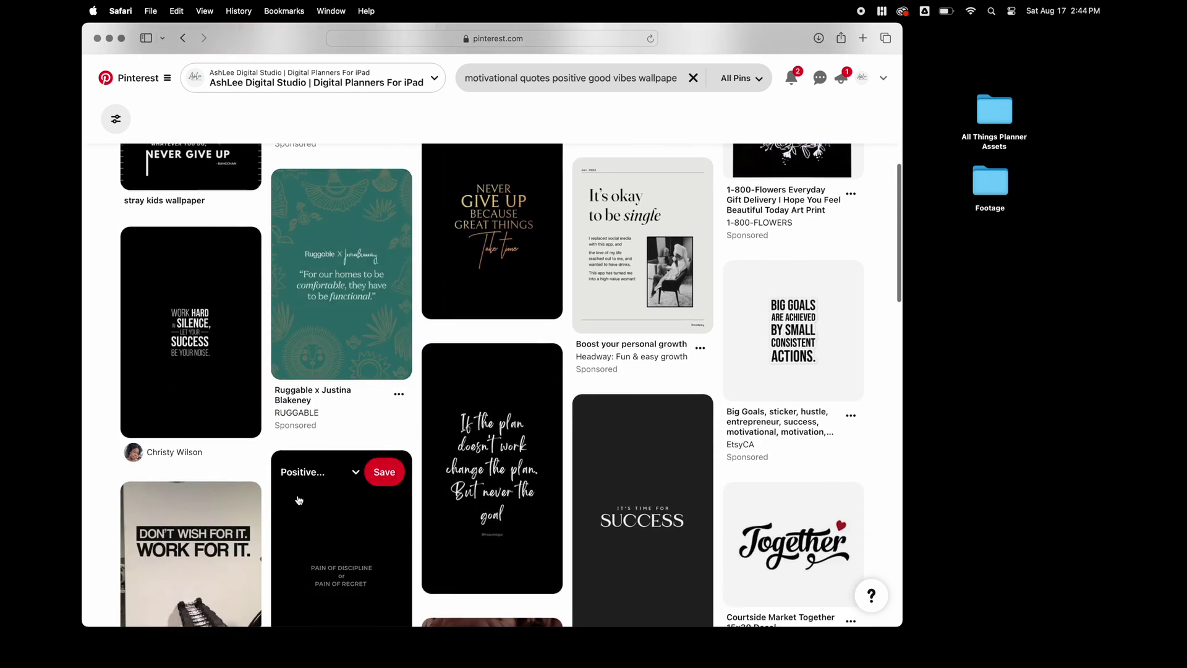
{"action": "scroll", "coordinate": [298, 500], "scroll_direction": "down", "scroll_amount": 3}
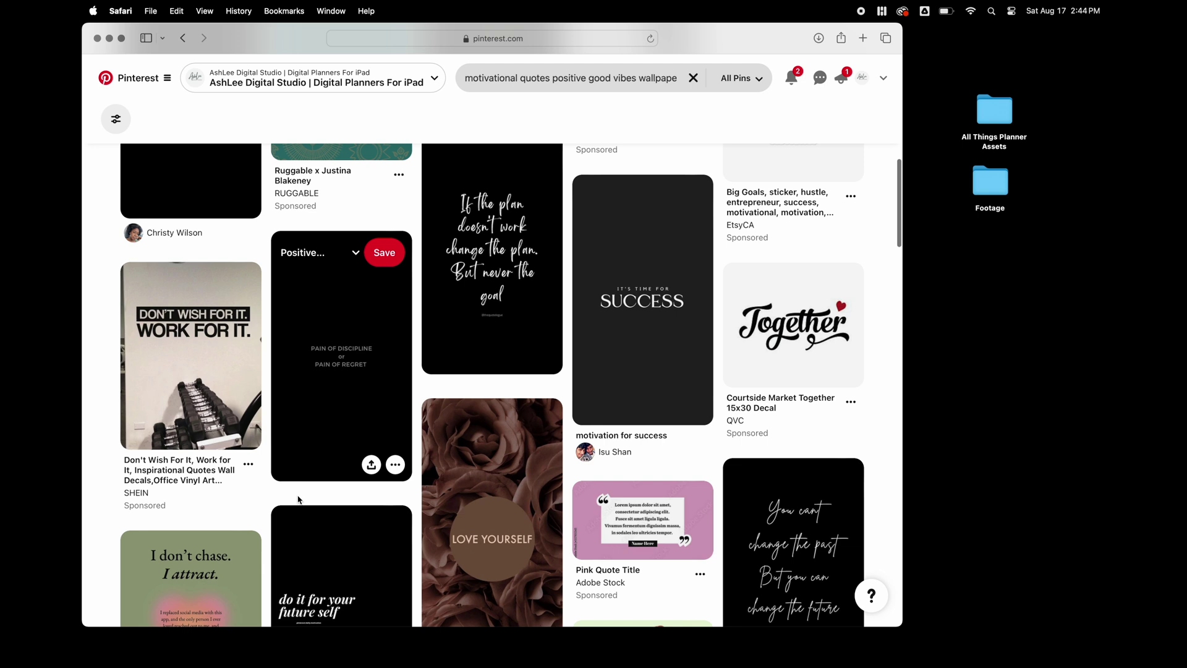
{"action": "scroll", "coordinate": [298, 500], "scroll_direction": "down", "scroll_amount": 10}
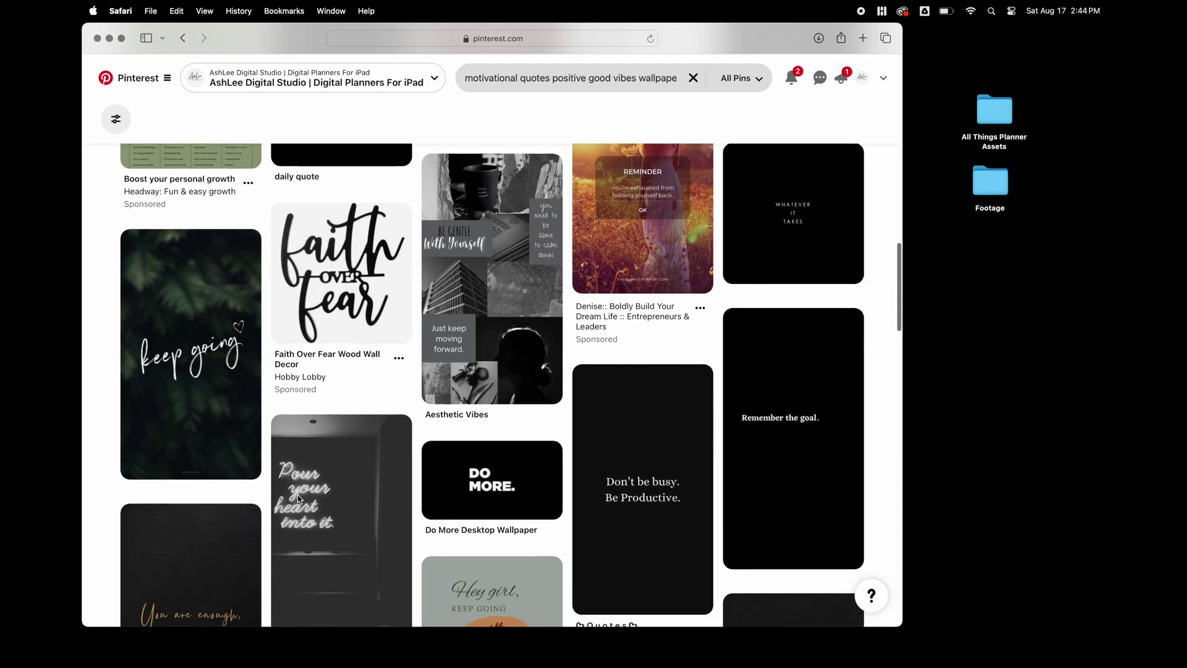
{"action": "scroll", "coordinate": [298, 495], "scroll_direction": "down", "scroll_amount": 3}
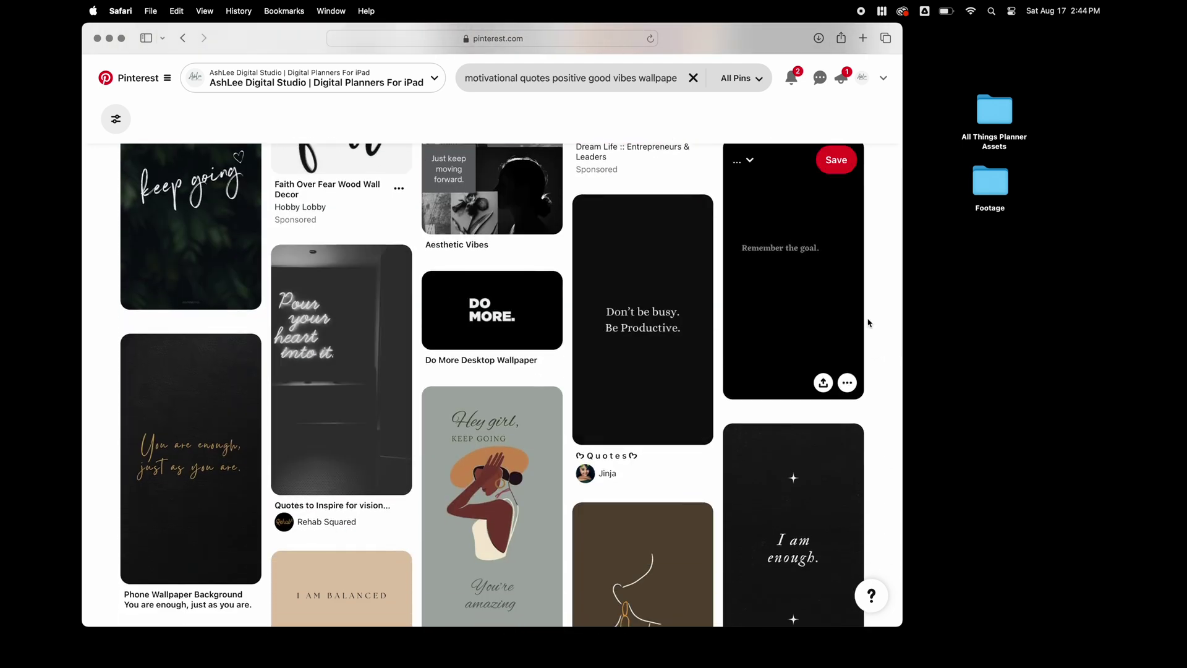
{"action": "scroll", "coordinate": [856, 364], "scroll_direction": "down", "scroll_amount": 1}
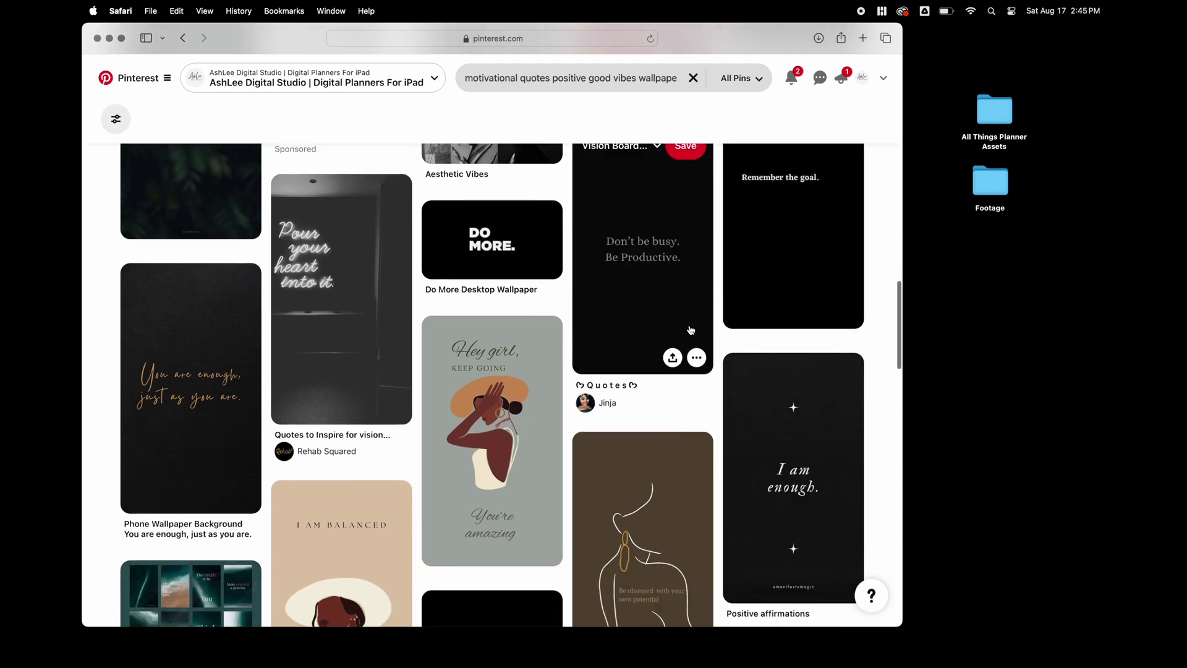
{"action": "left_click", "coordinate": [696, 358]}
{"action": "left_click", "coordinate": [690, 407]}
{"action": "scroll", "coordinate": [773, 346], "scroll_direction": "down", "scroll_amount": 7}
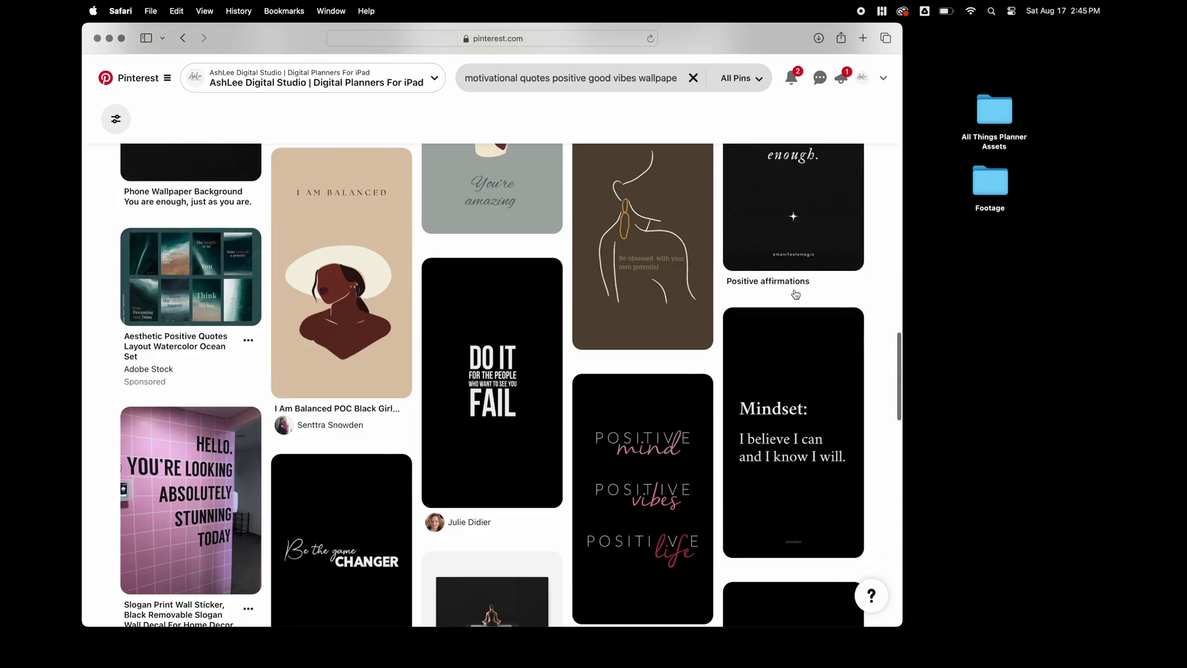
{"action": "scroll", "coordinate": [795, 293], "scroll_direction": "down", "scroll_amount": 5}
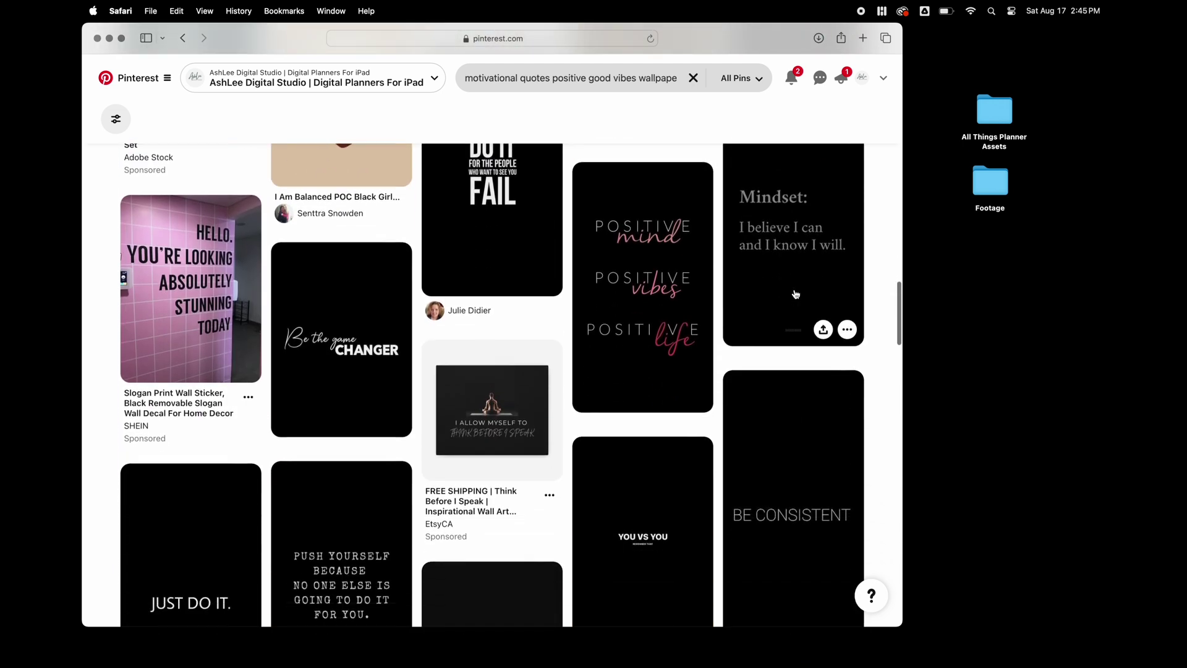
{"action": "scroll", "coordinate": [796, 294], "scroll_direction": "down", "scroll_amount": 5}
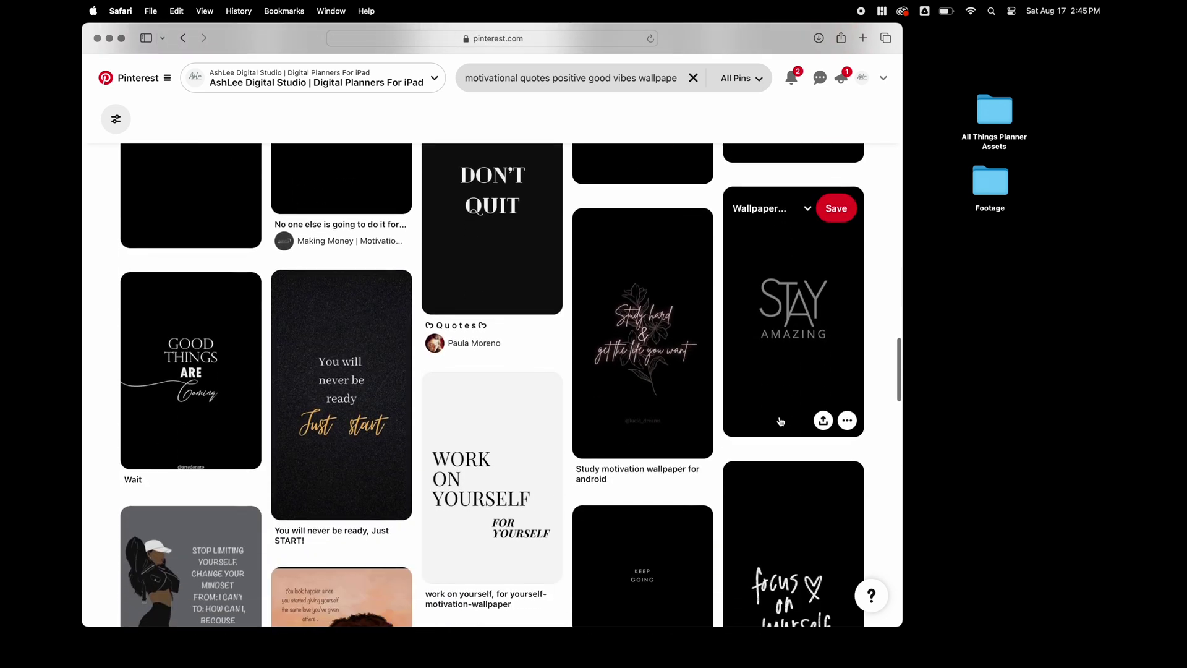
{"action": "scroll", "coordinate": [780, 421], "scroll_direction": "down", "scroll_amount": 5}
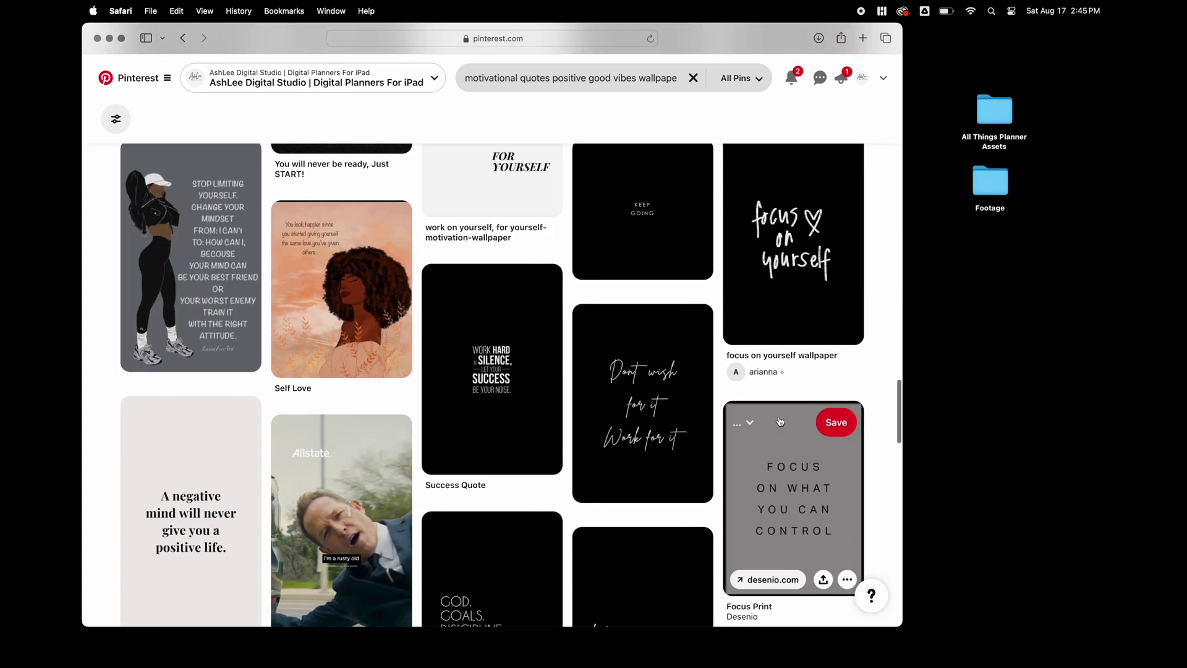
{"action": "scroll", "coordinate": [779, 421], "scroll_direction": "down", "scroll_amount": 5}
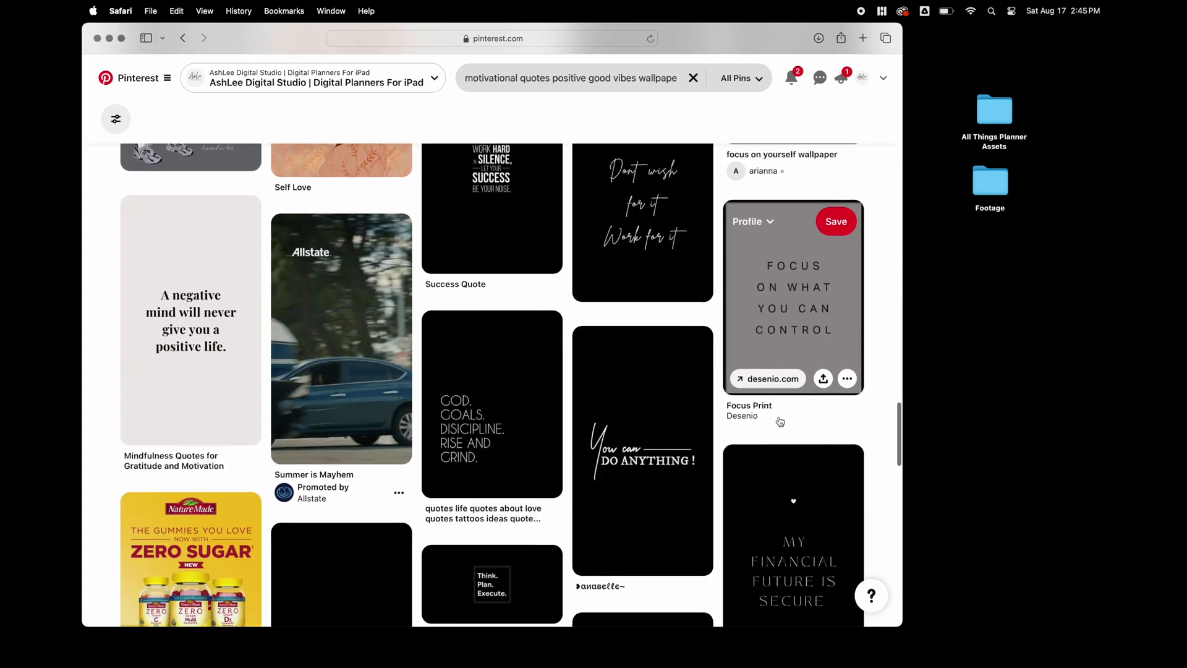
Step: Dismiss the GOD GOALS pin options and close the Safari window
{"action": "left_click", "coordinate": [547, 389]}
{"action": "left_click", "coordinate": [542, 437]}
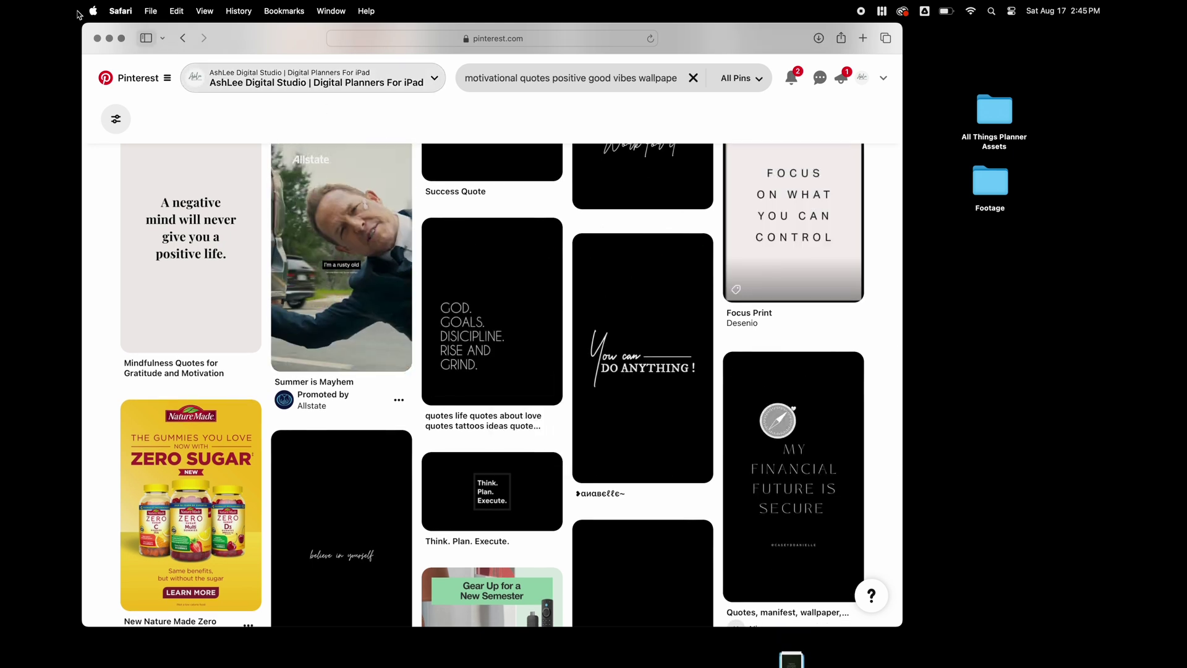
{"action": "left_click", "coordinate": [98, 38]}
Step: Launch WidgetWall from Launchpad page 2 and scroll its widget gallery down to Calendar
{"action": "left_click", "coordinate": [472, 638]}
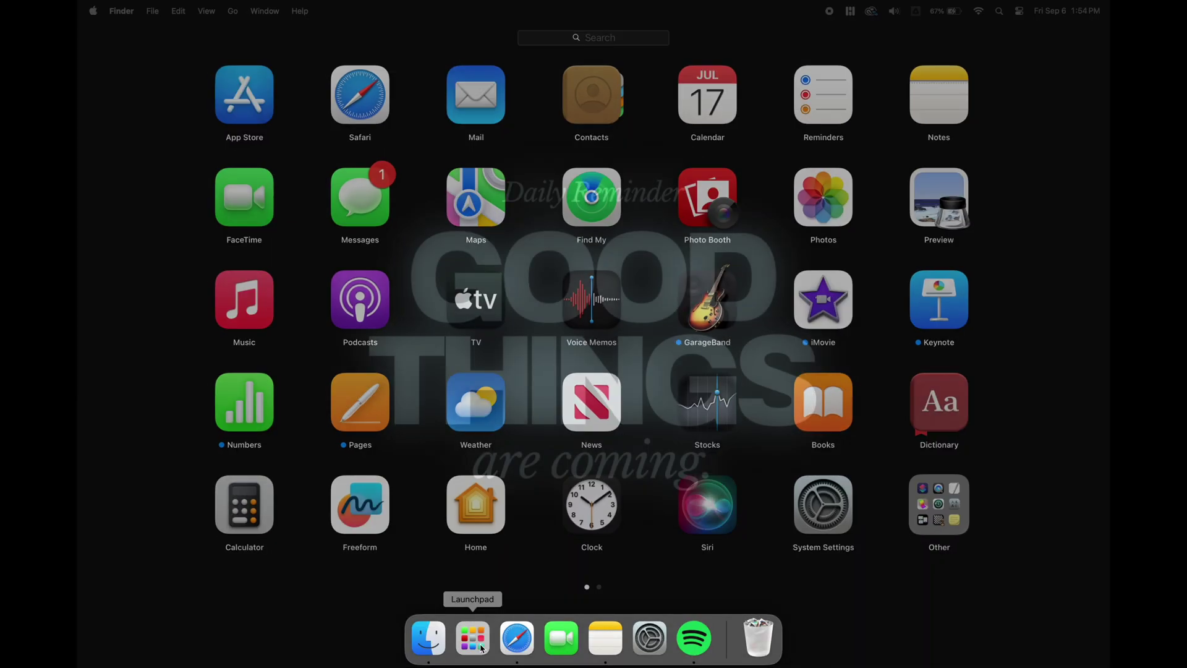
{"action": "scroll", "coordinate": [680, 422], "scroll_direction": "right", "scroll_amount": 3}
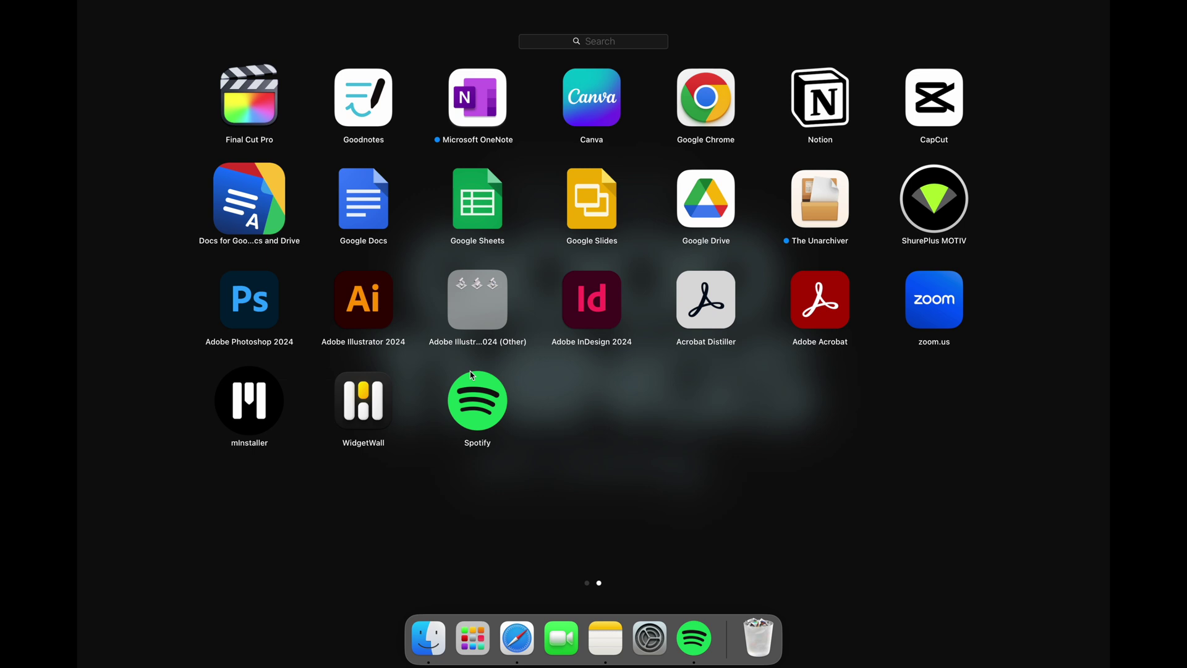
{"action": "left_click", "coordinate": [367, 399]}
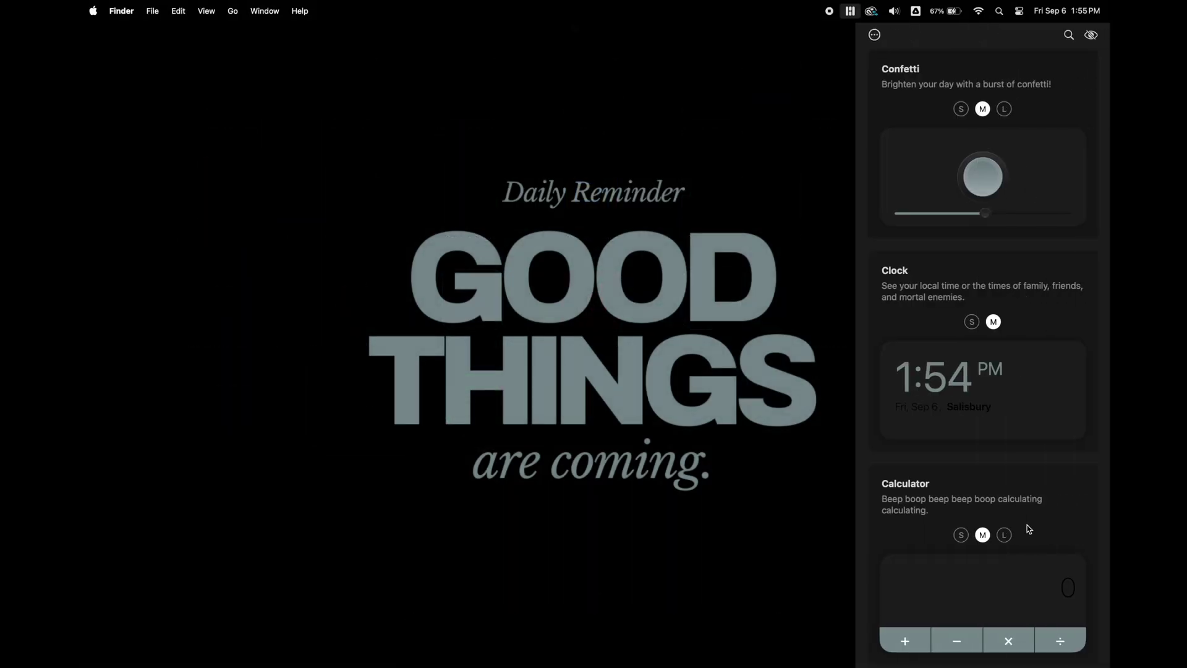
{"action": "scroll", "coordinate": [1029, 528], "scroll_direction": "down", "scroll_amount": 10}
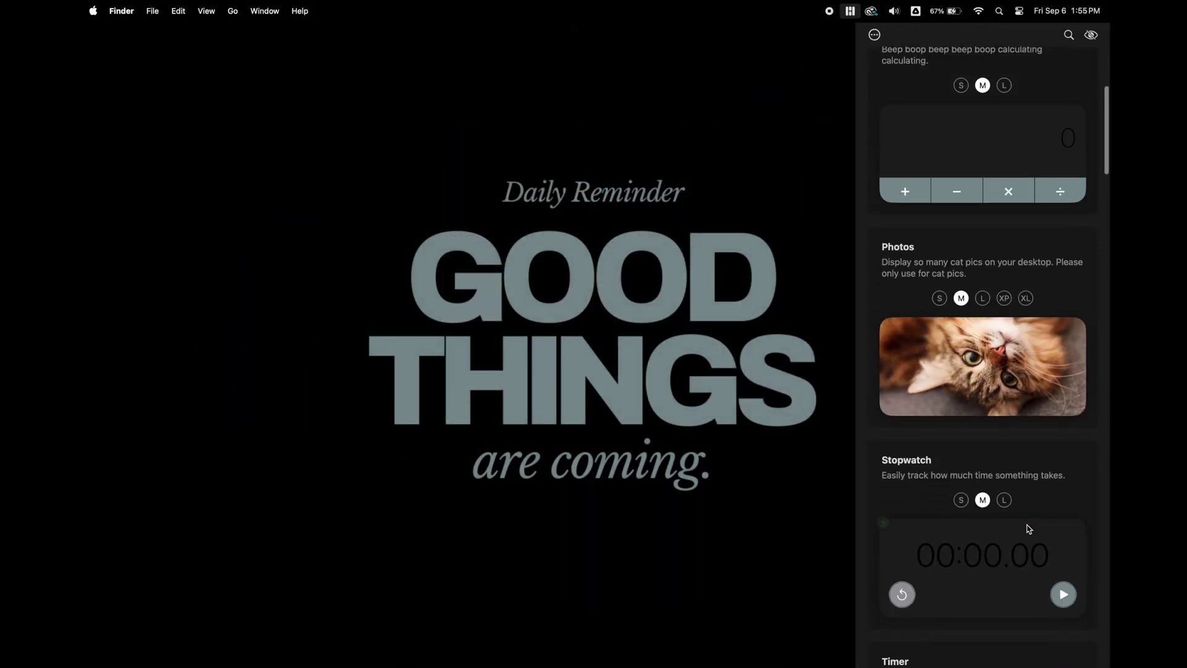
{"action": "scroll", "coordinate": [1028, 529], "scroll_direction": "down", "scroll_amount": 12}
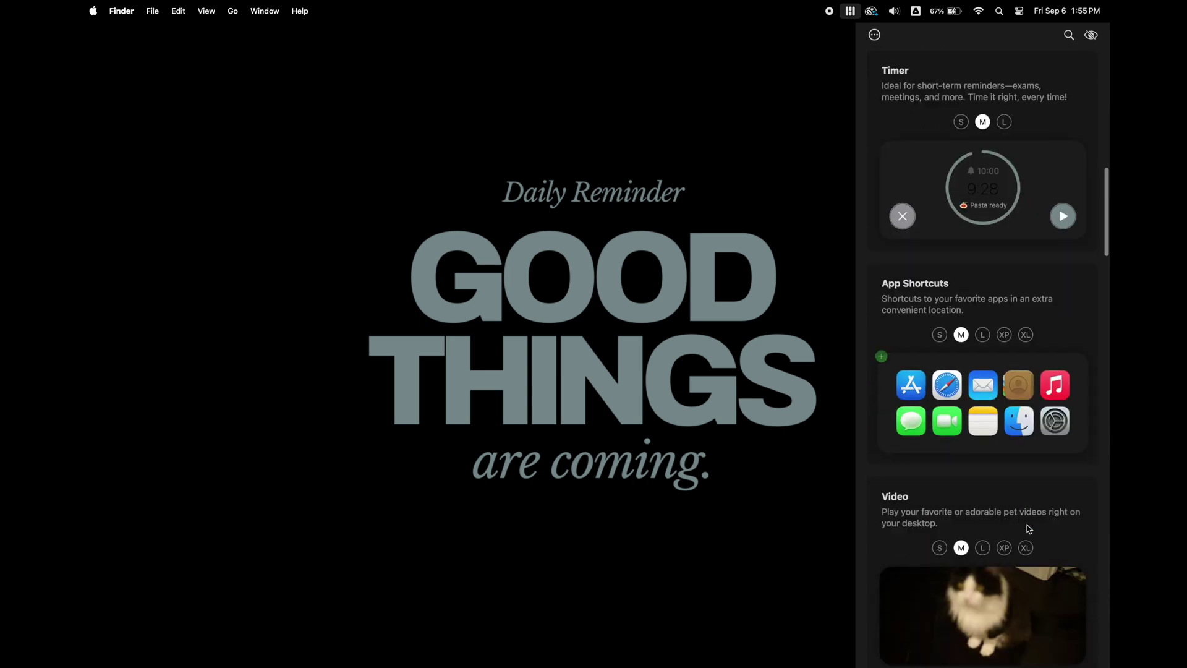
{"action": "scroll", "coordinate": [1028, 528], "scroll_direction": "down", "scroll_amount": 12}
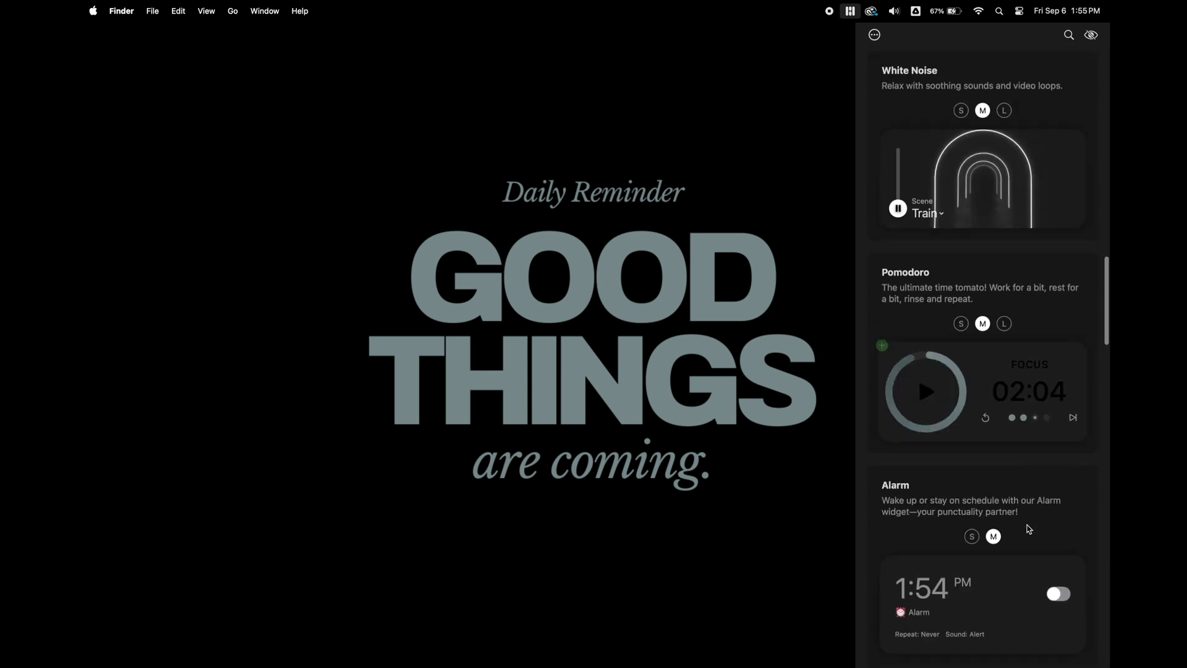
{"action": "scroll", "coordinate": [1029, 528], "scroll_direction": "down", "scroll_amount": 12}
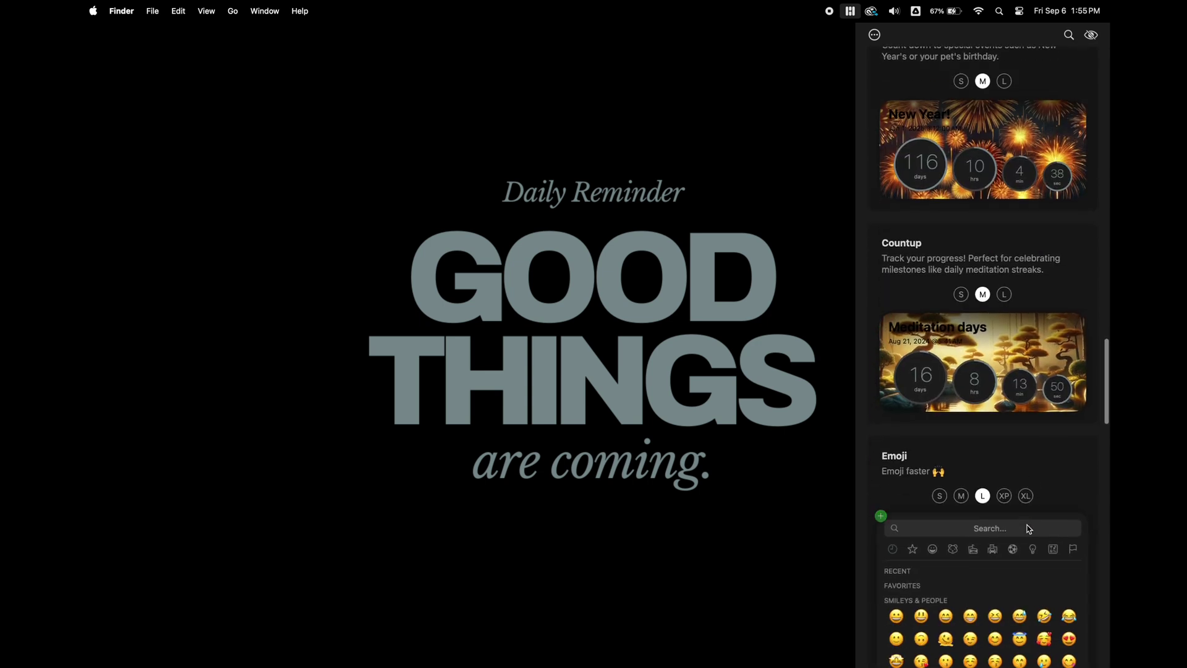
{"action": "scroll", "coordinate": [1028, 529], "scroll_direction": "down", "scroll_amount": 12}
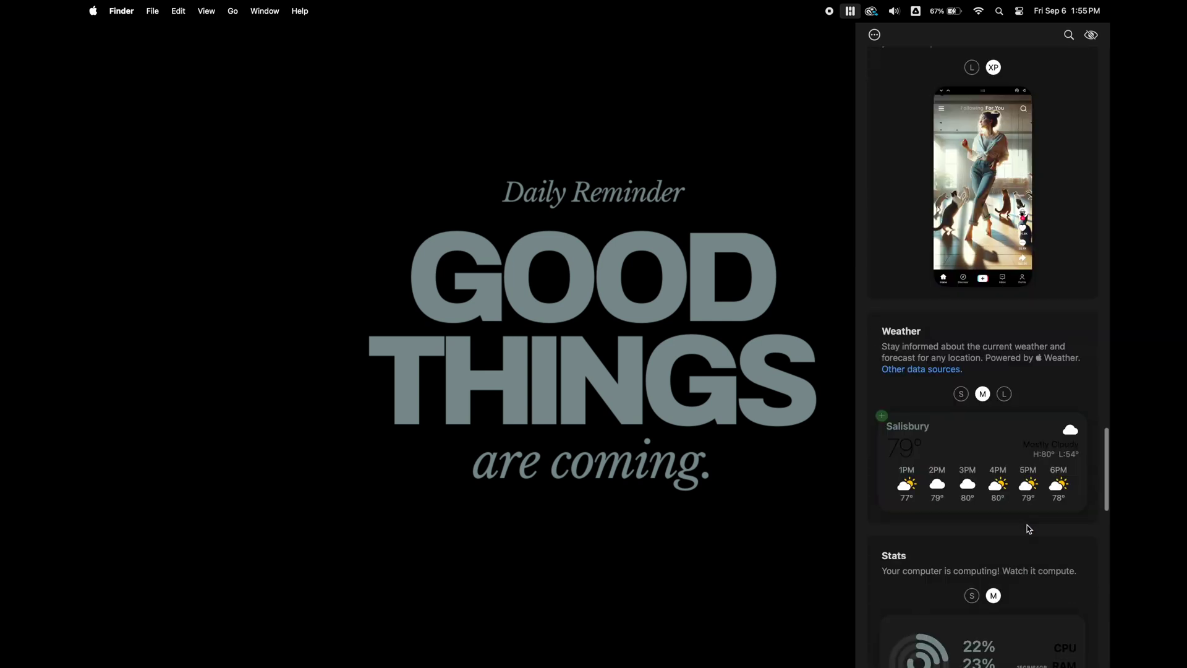
{"action": "scroll", "coordinate": [1028, 528], "scroll_direction": "down", "scroll_amount": 9}
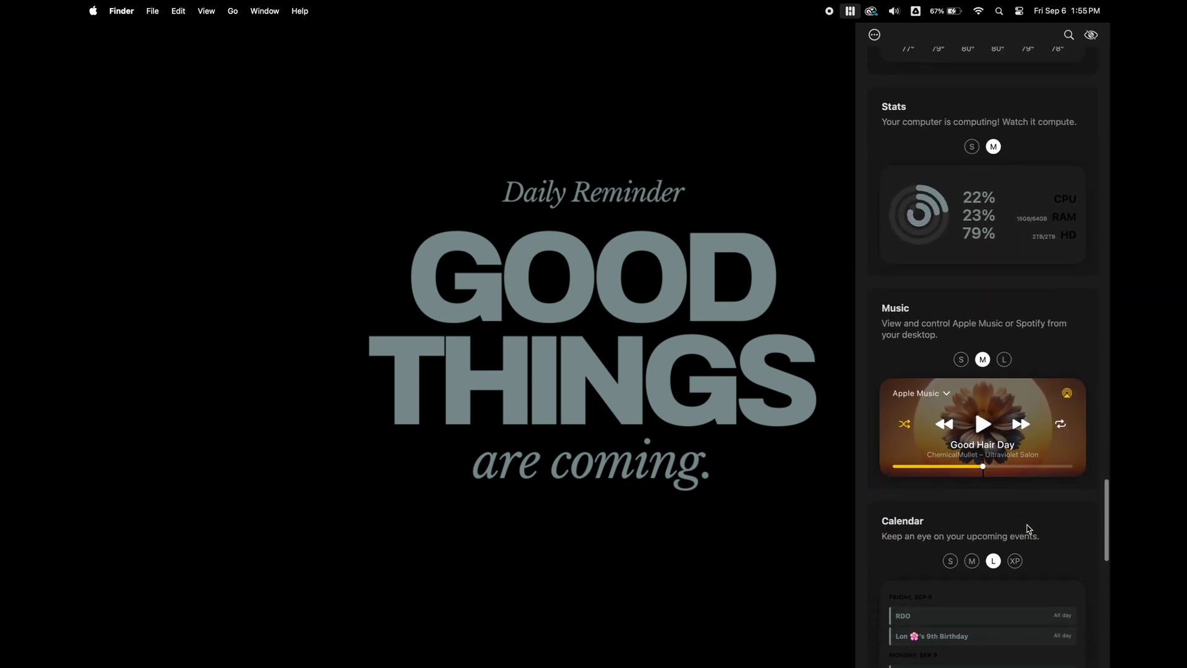
{"action": "scroll", "coordinate": [1028, 529], "scroll_direction": "down", "scroll_amount": 3}
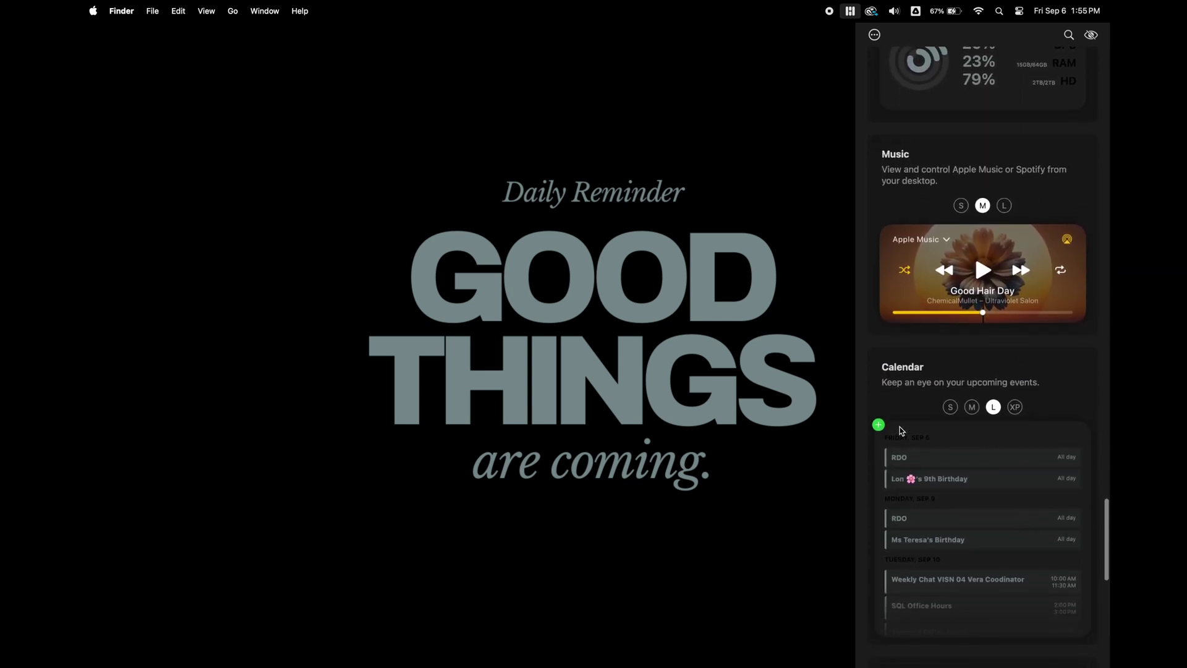
Step: Add a large Calendar widget and a Music widget, switching Music's source to Spotify
{"action": "left_click", "coordinate": [879, 426]}
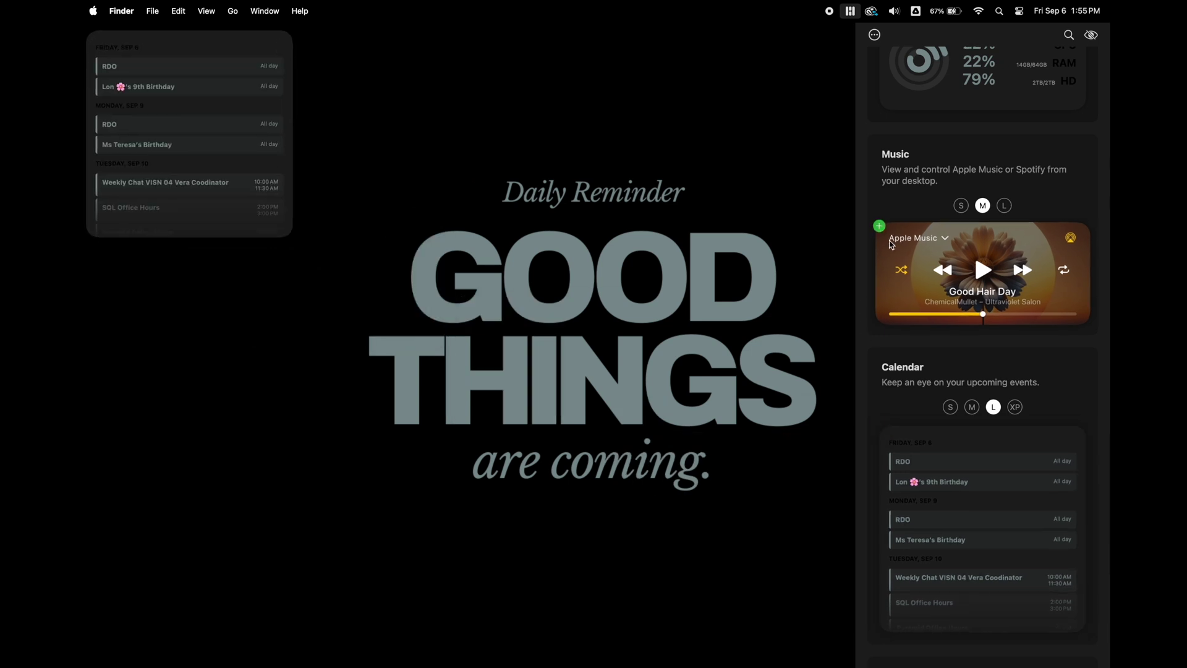
{"action": "left_click", "coordinate": [879, 226]}
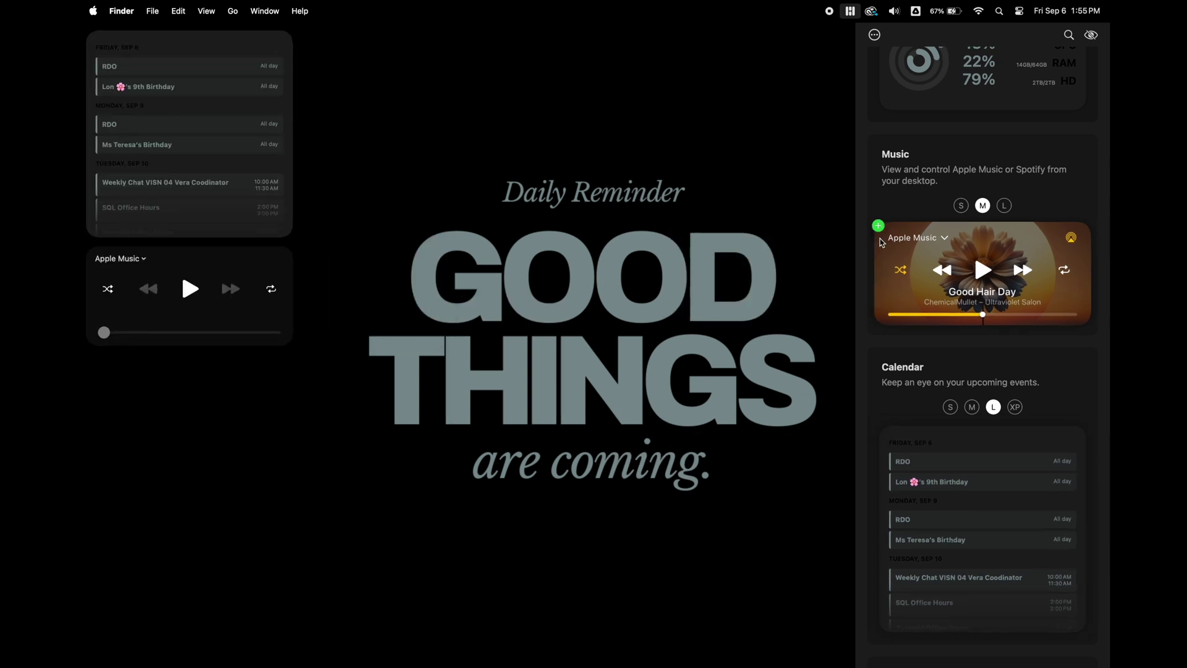
{"action": "left_click", "coordinate": [145, 259]}
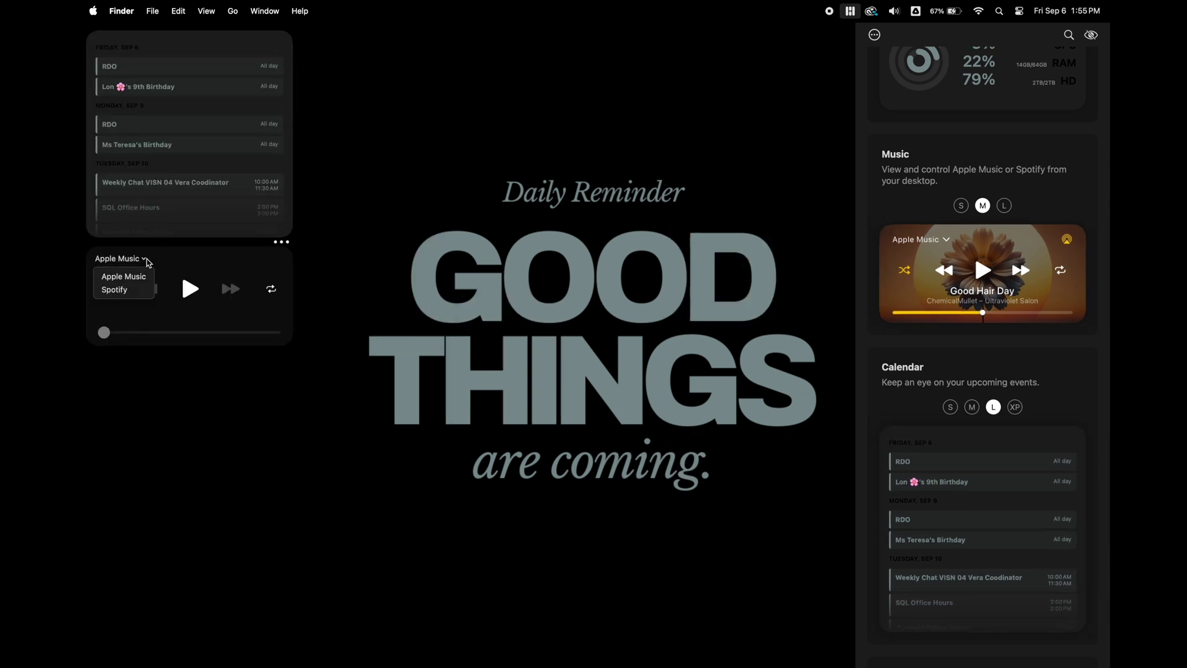
{"action": "left_click", "coordinate": [118, 289]}
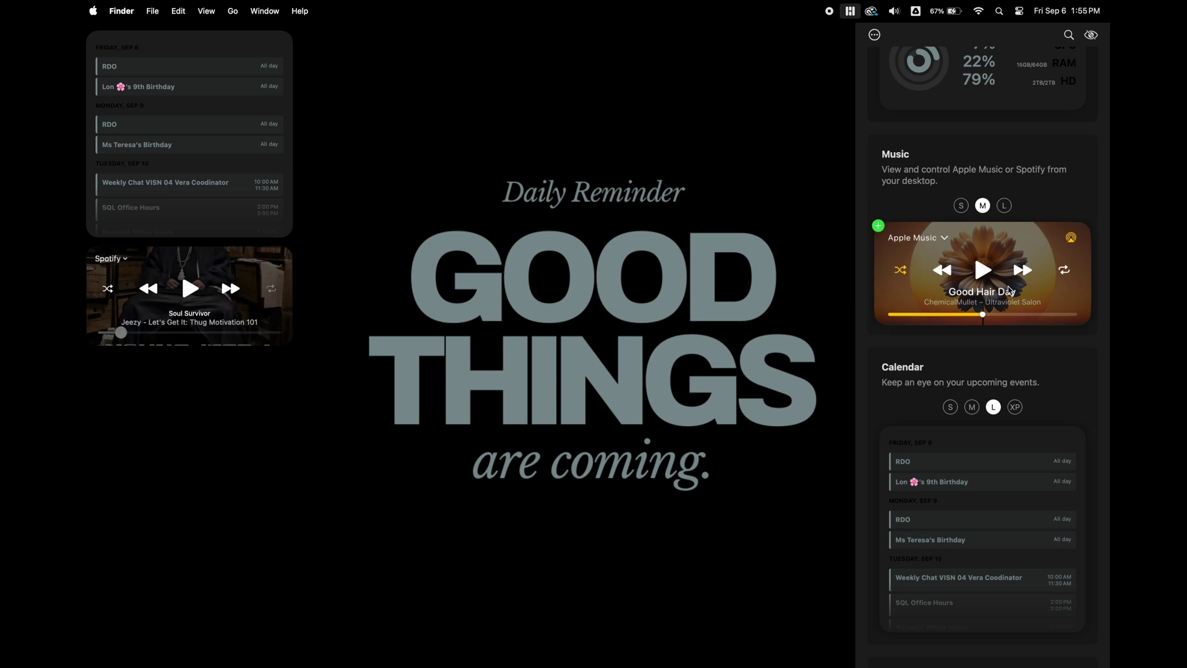
{"action": "scroll", "coordinate": [983, 266], "scroll_direction": "up", "scroll_amount": 10}
{"action": "scroll", "coordinate": [1009, 291], "scroll_direction": "up", "scroll_amount": 15}
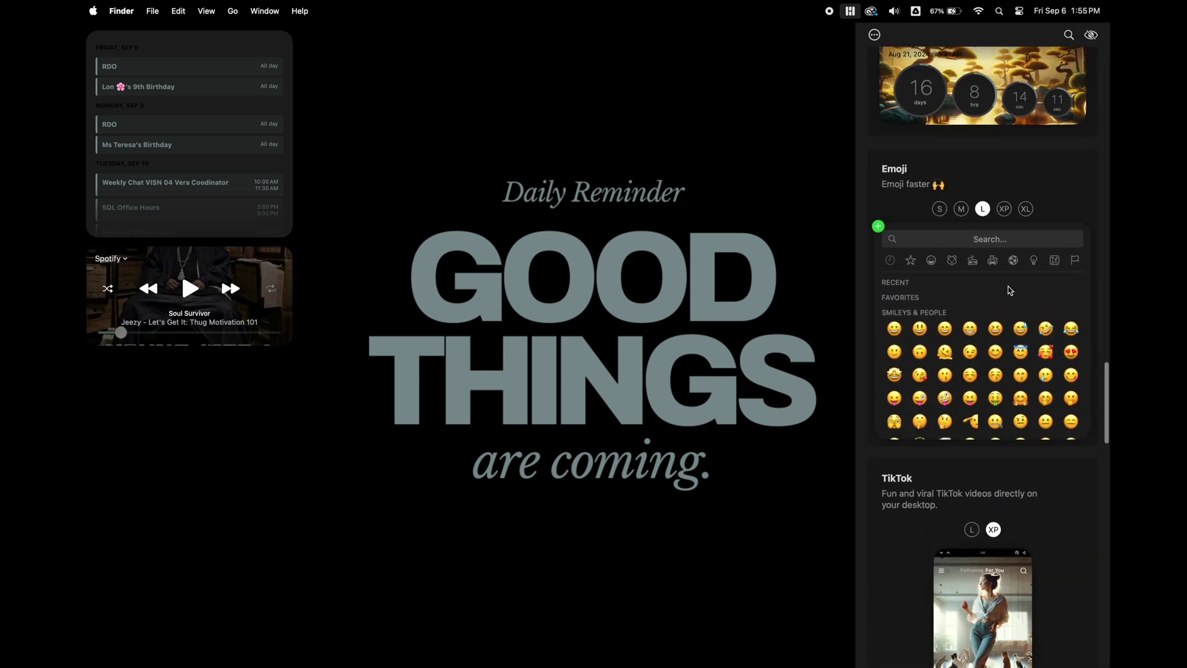
{"action": "scroll", "coordinate": [1009, 290], "scroll_direction": "up", "scroll_amount": 20}
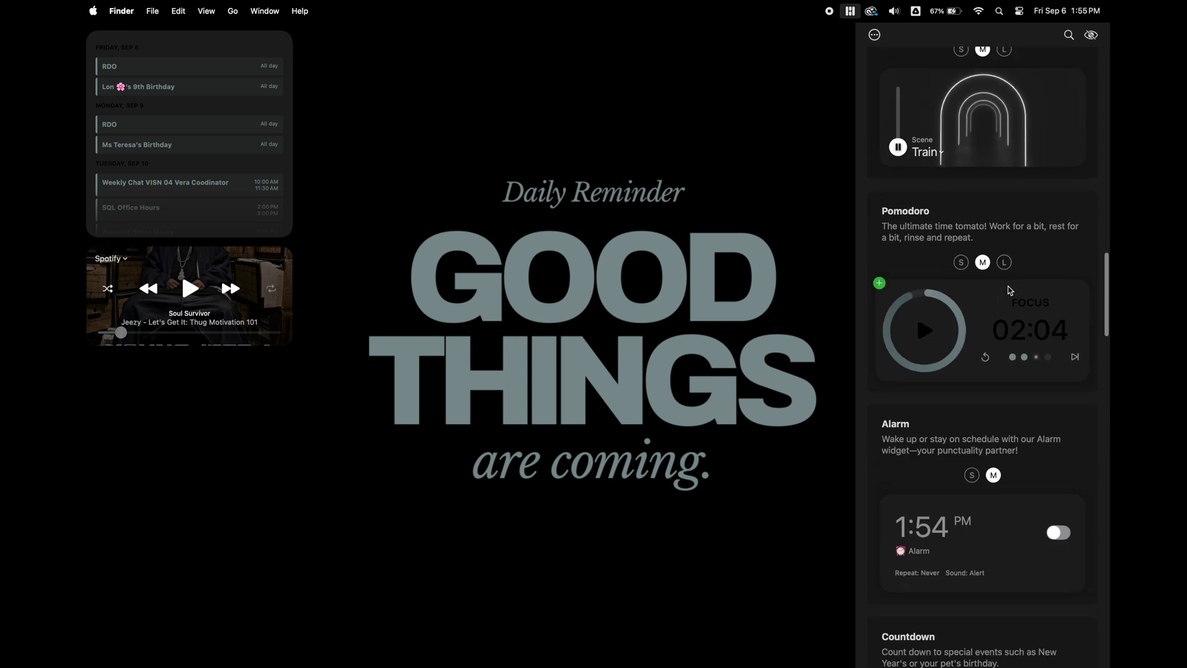
{"action": "scroll", "coordinate": [1008, 291], "scroll_direction": "up", "scroll_amount": 8}
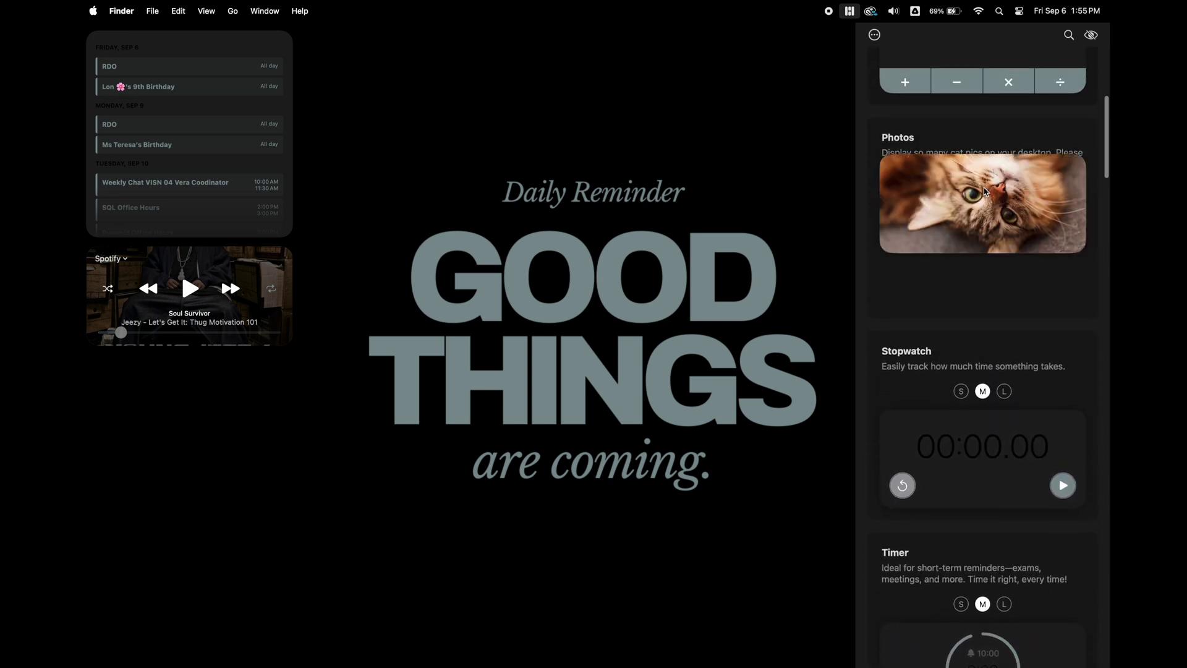
Step: Compare Photos widget sizes, then place a large Photos widget below the Spotify widget
{"action": "scroll", "coordinate": [989, 204], "scroll_direction": "up", "scroll_amount": 2}
{"action": "left_click", "coordinate": [982, 233]}
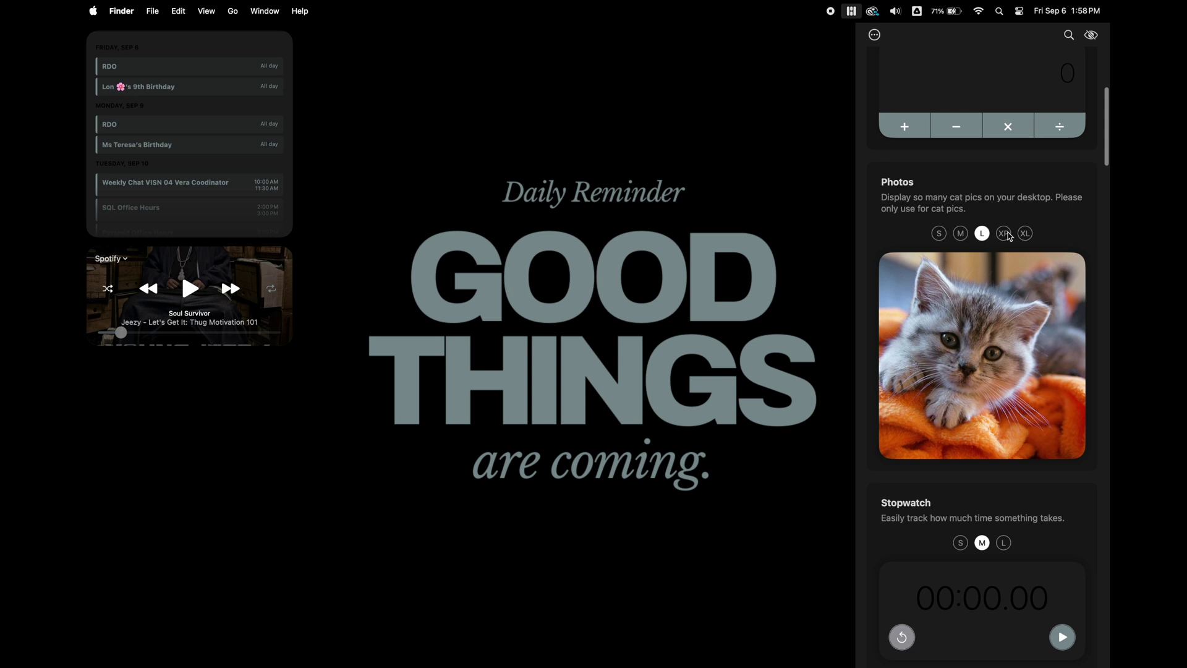
{"action": "left_click", "coordinate": [1005, 234]}
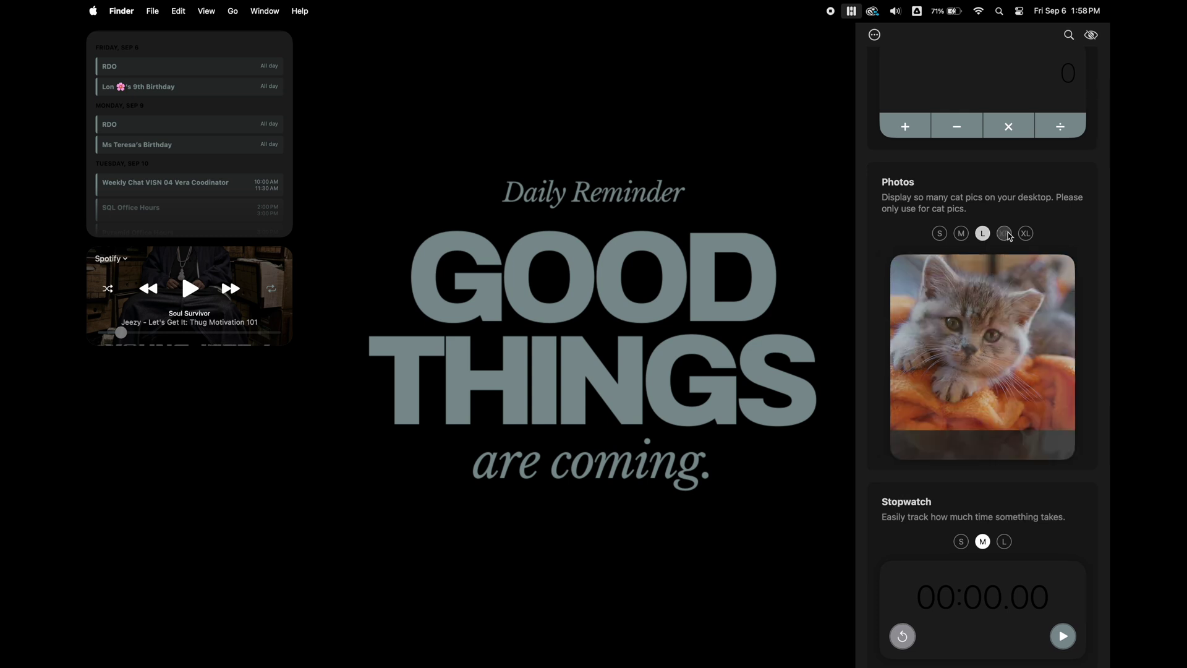
{"action": "left_click", "coordinate": [1027, 234]}
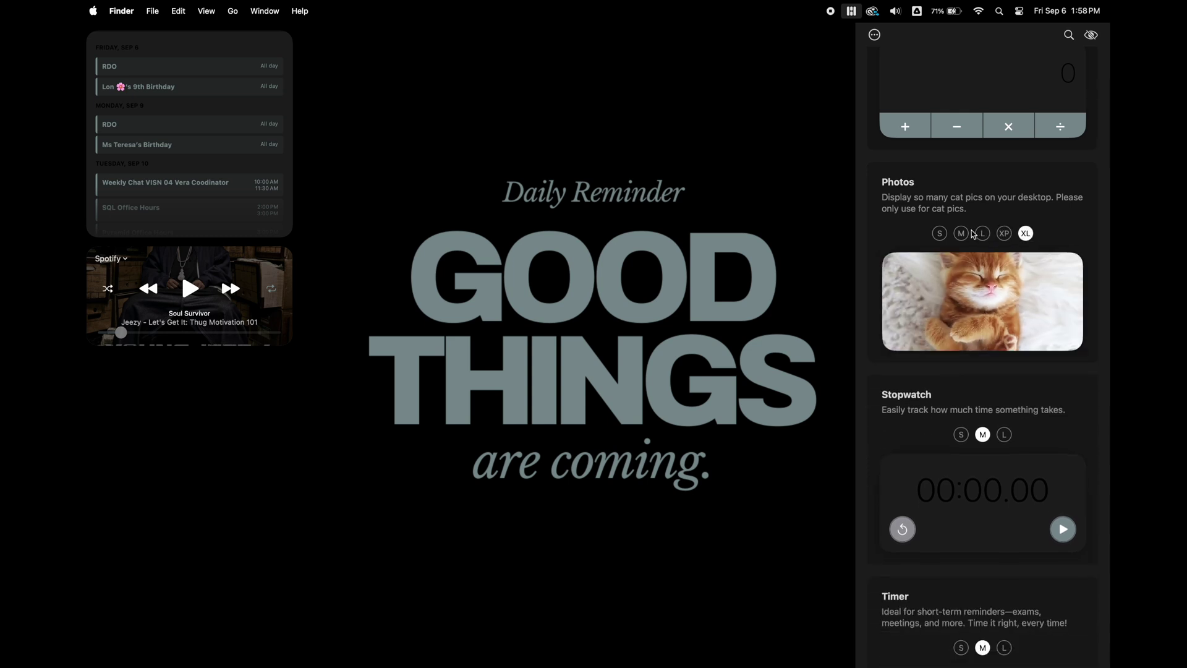
{"action": "left_click", "coordinate": [943, 234]}
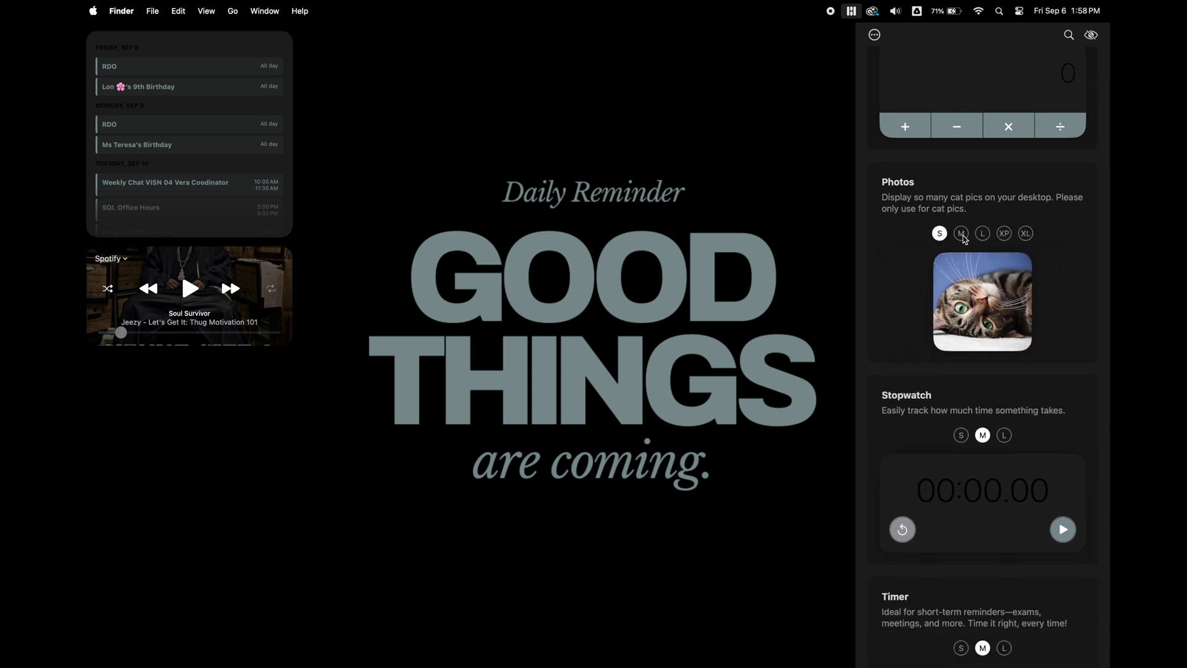
{"action": "left_click", "coordinate": [963, 236]}
{"action": "left_click", "coordinate": [982, 235]}
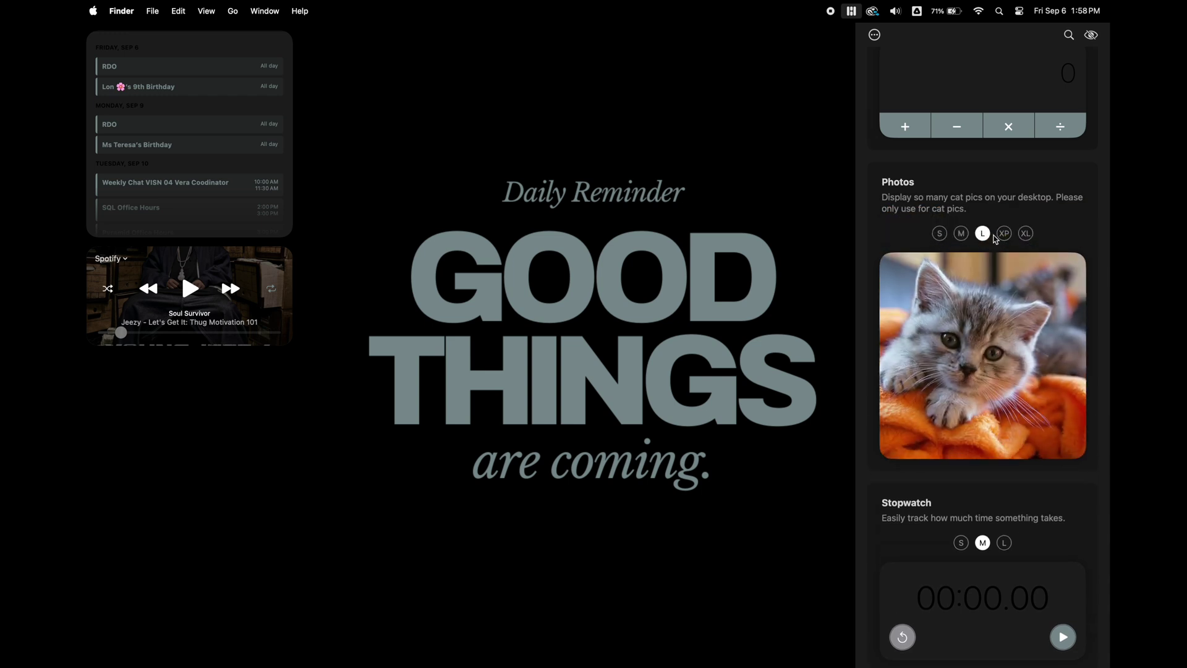
{"action": "left_click_drag", "start_coordinate": [880, 254], "coordinate": [566, 285]}
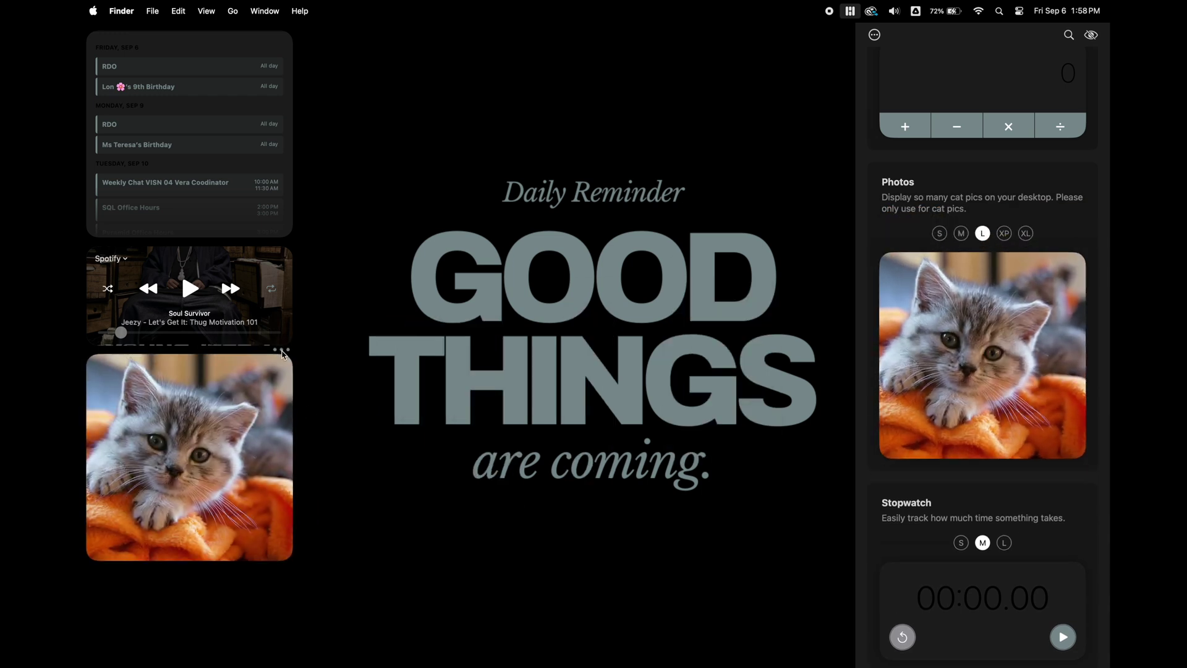
Step: Set the Photos widget source to Files and show the first image from Documents > Quotes
{"action": "left_click", "coordinate": [282, 351]}
{"action": "left_click", "coordinate": [462, 321]}
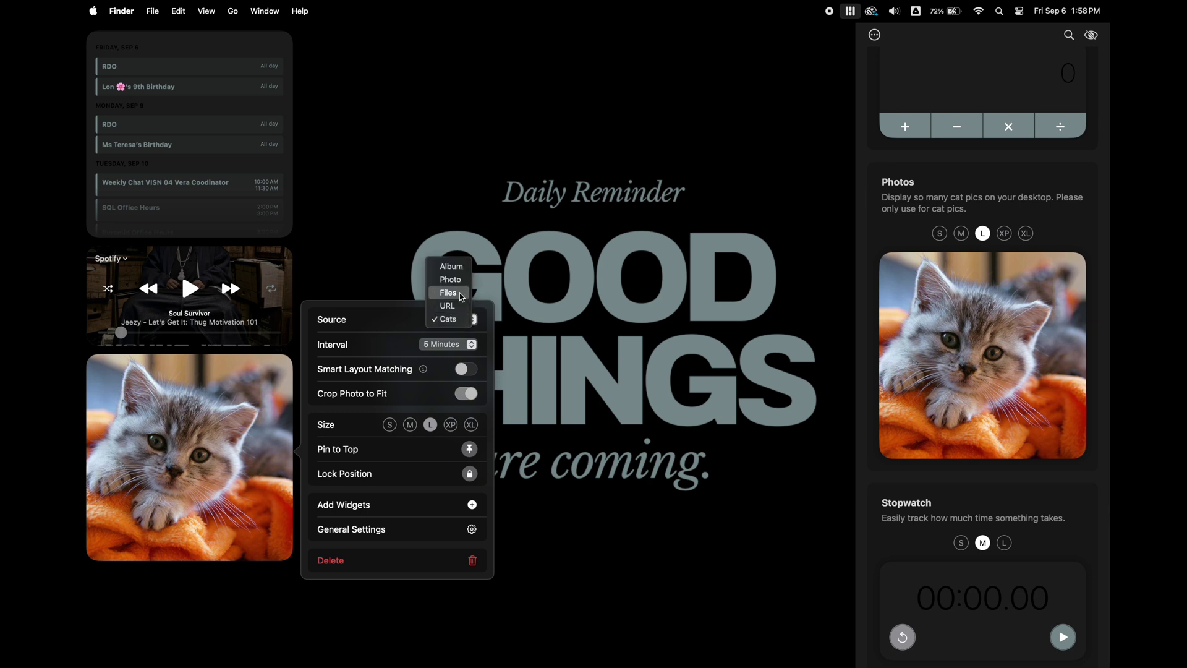
{"action": "left_click", "coordinate": [462, 294]}
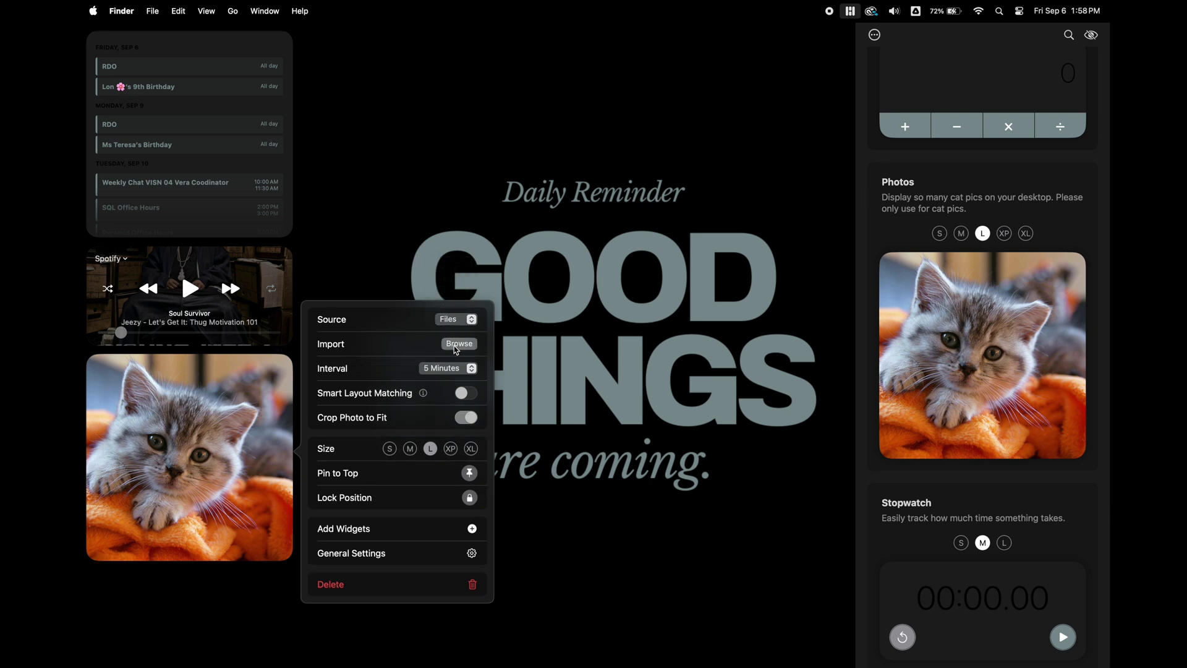
{"action": "left_click", "coordinate": [455, 345]}
{"action": "left_click", "coordinate": [413, 180]}
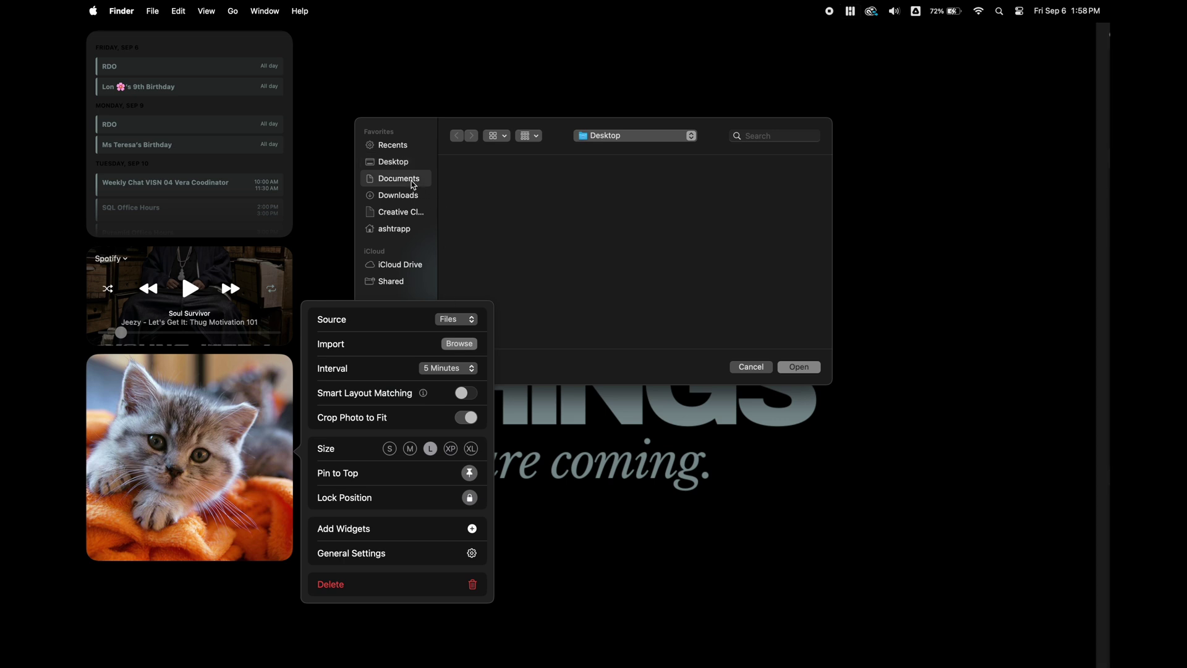
{"action": "left_click", "coordinate": [481, 210]}
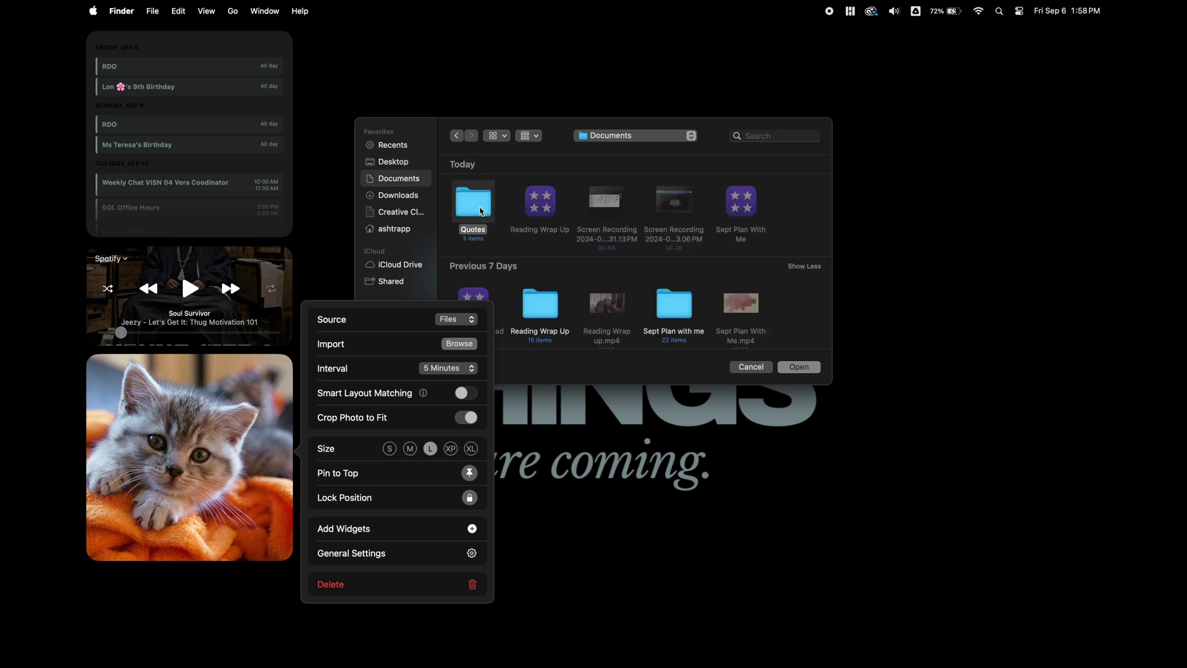
{"action": "double_click", "coordinate": [481, 211]}
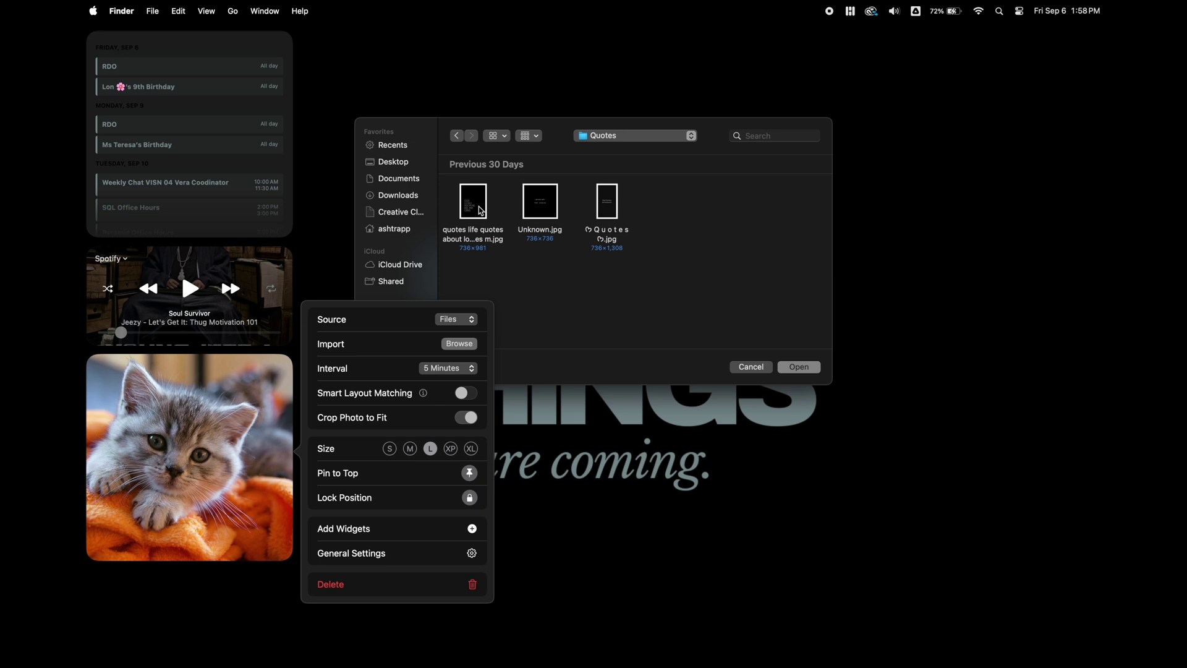
{"action": "left_click", "coordinate": [481, 211]}
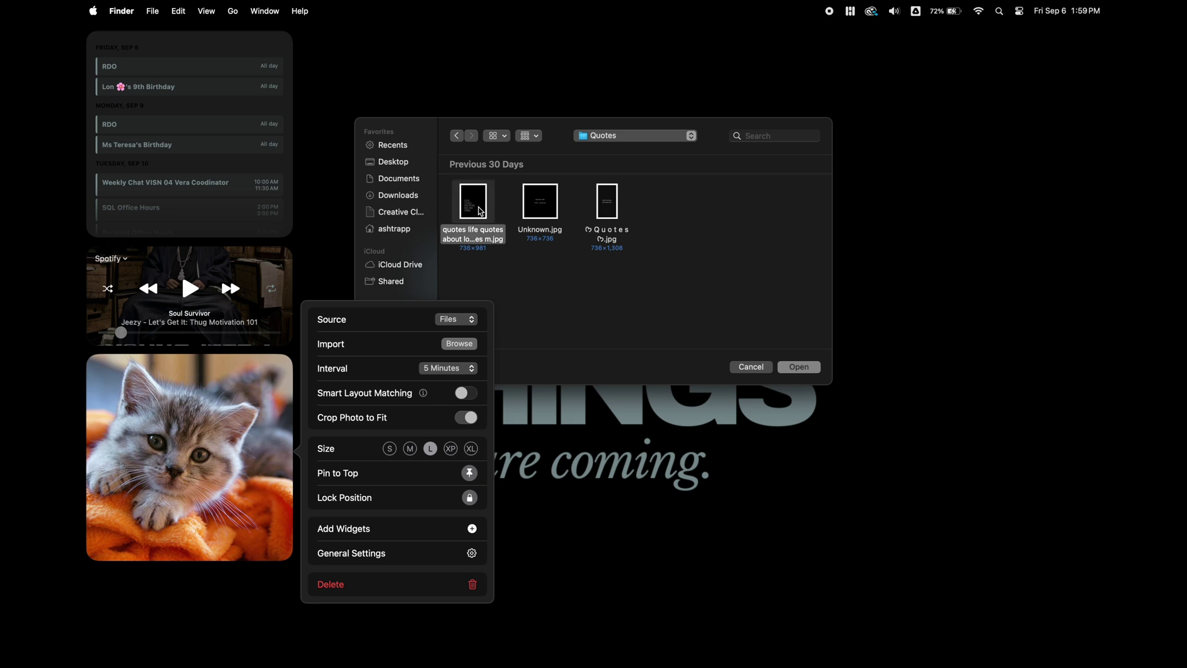
{"action": "left_click", "coordinate": [800, 368]}
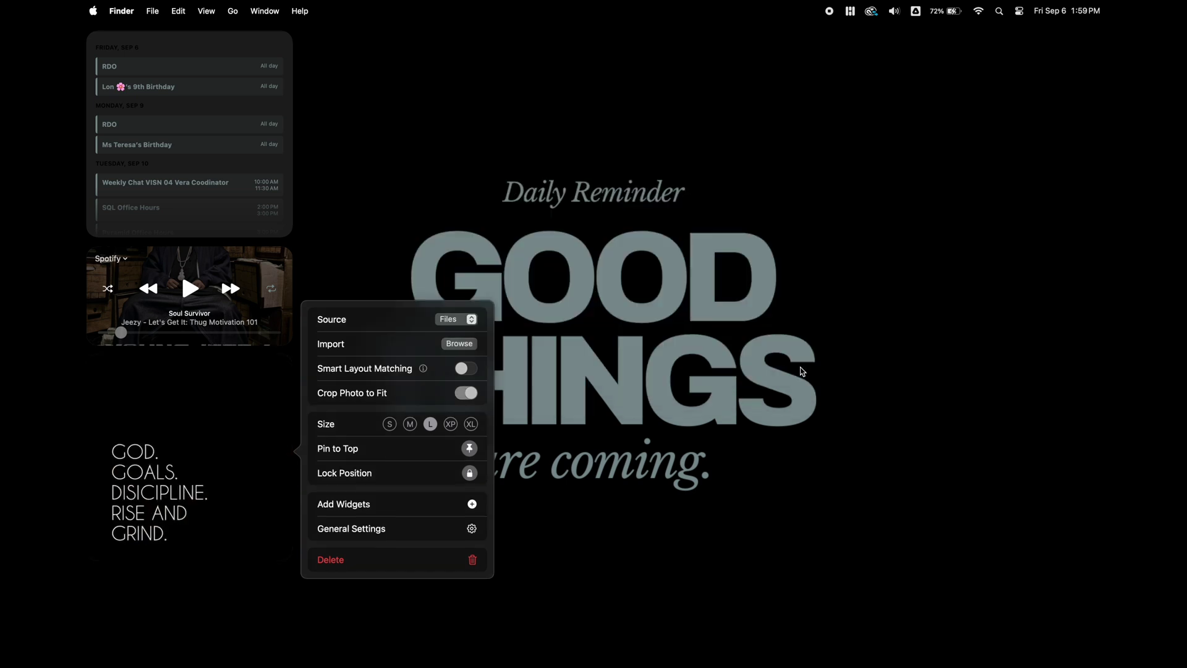
Step: Add a Clock widget at the top beside the Calendar and open its colour and appearance settings
{"action": "left_click", "coordinate": [846, 220]}
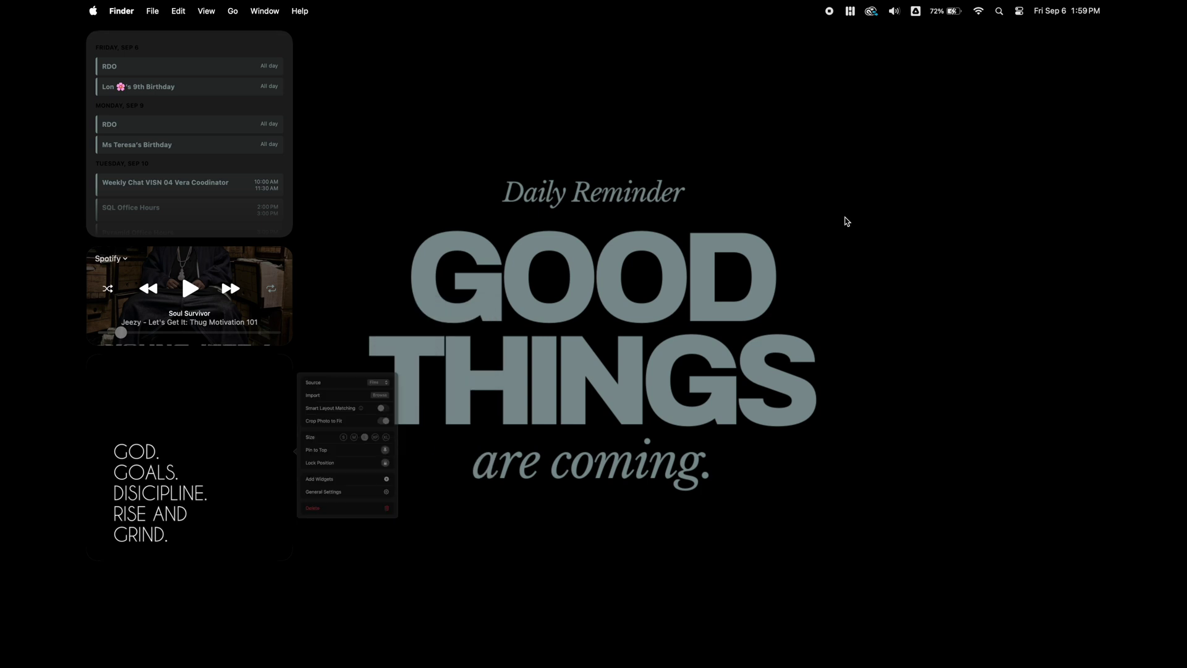
{"action": "left_click", "coordinate": [851, 11]}
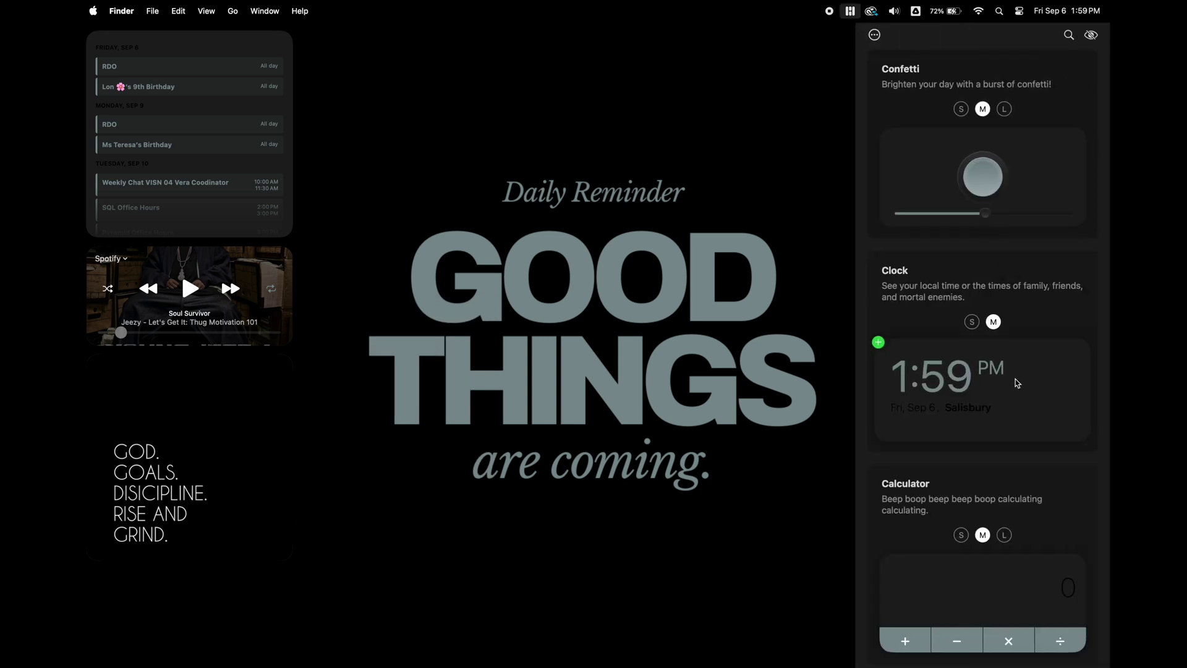
{"action": "left_click_drag", "start_coordinate": [1018, 383], "coordinate": [618, 133]}
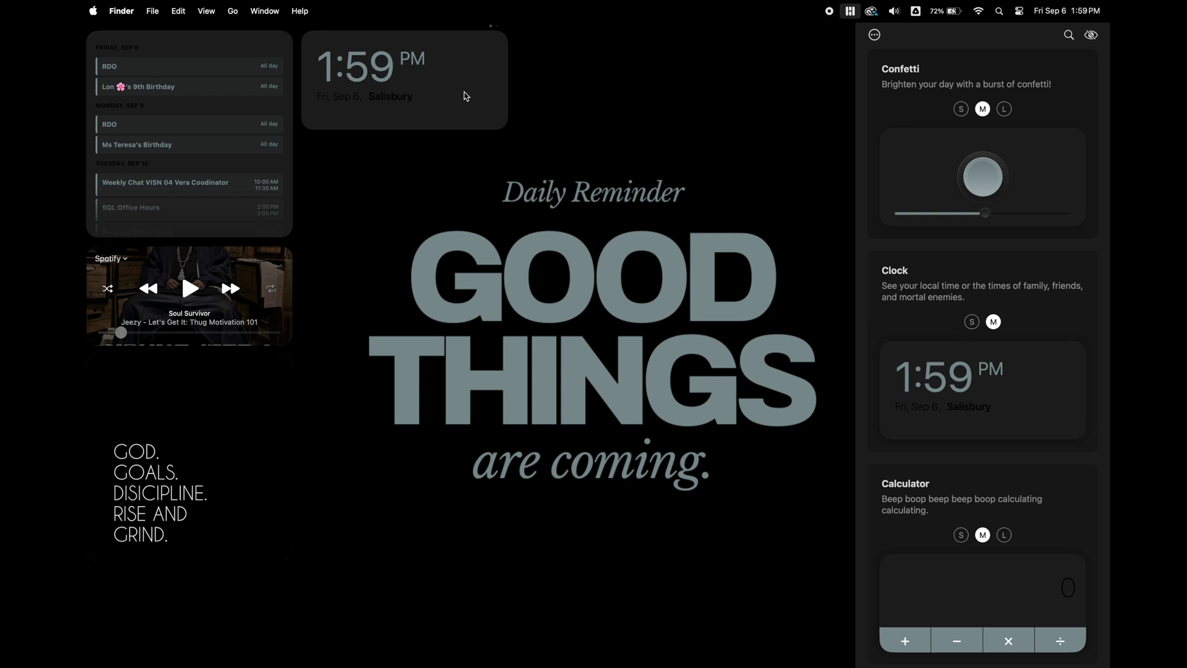
{"action": "left_click", "coordinate": [501, 29]}
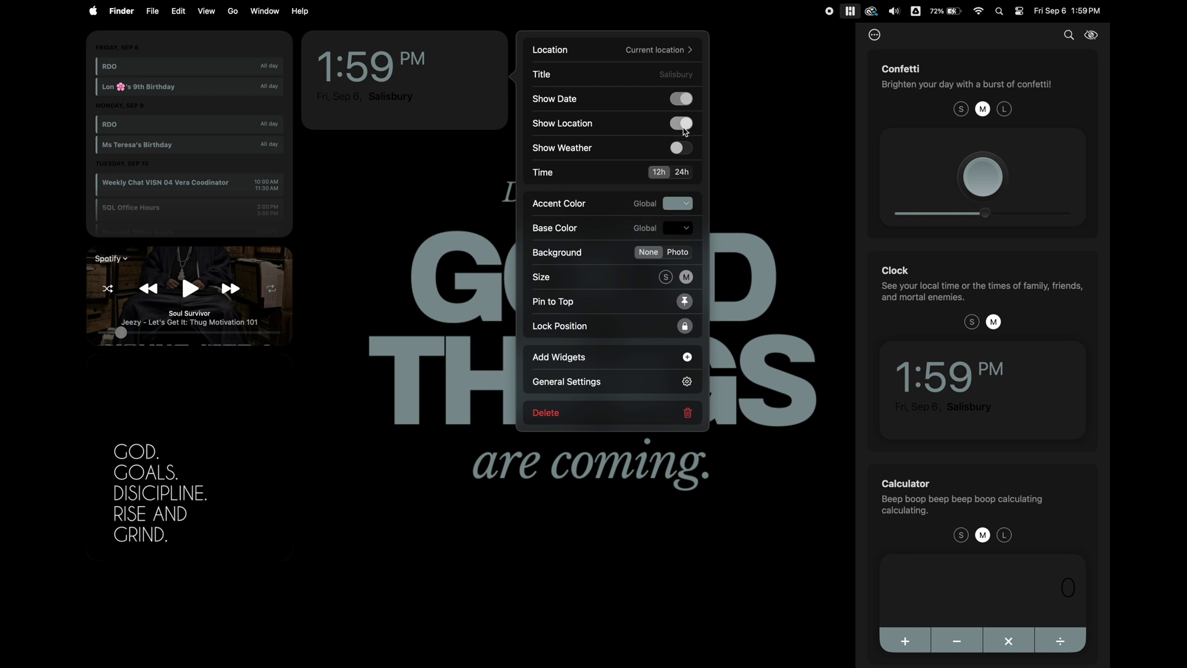
{"action": "left_click", "coordinate": [684, 229]}
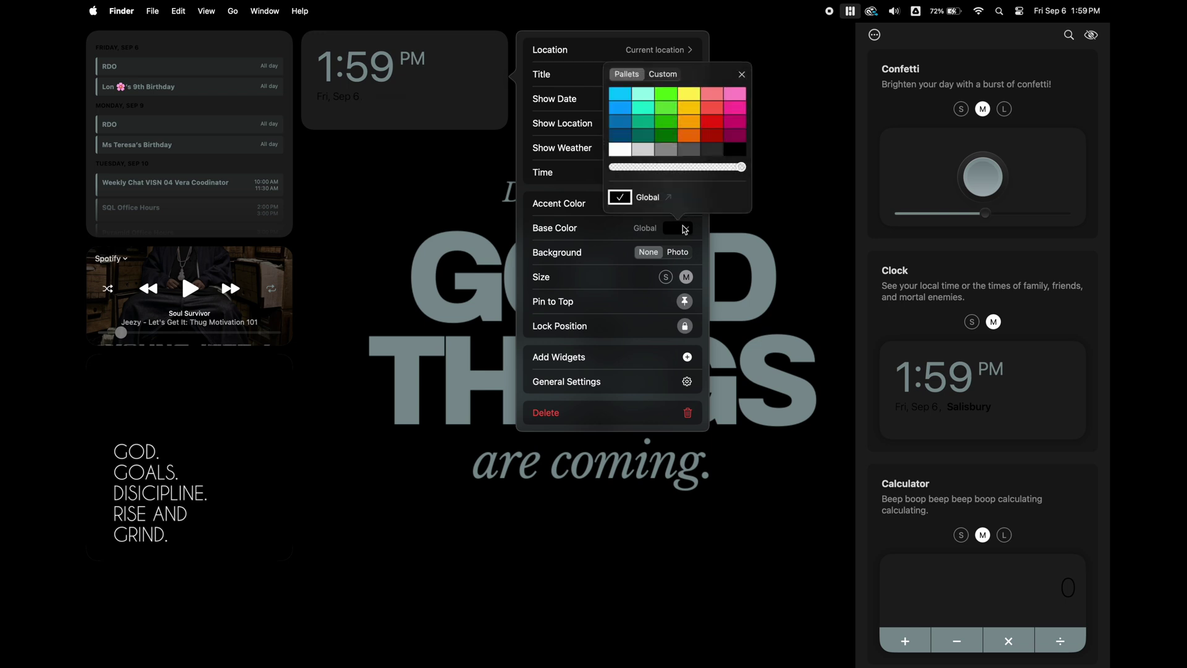
{"action": "left_click", "coordinate": [667, 198]}
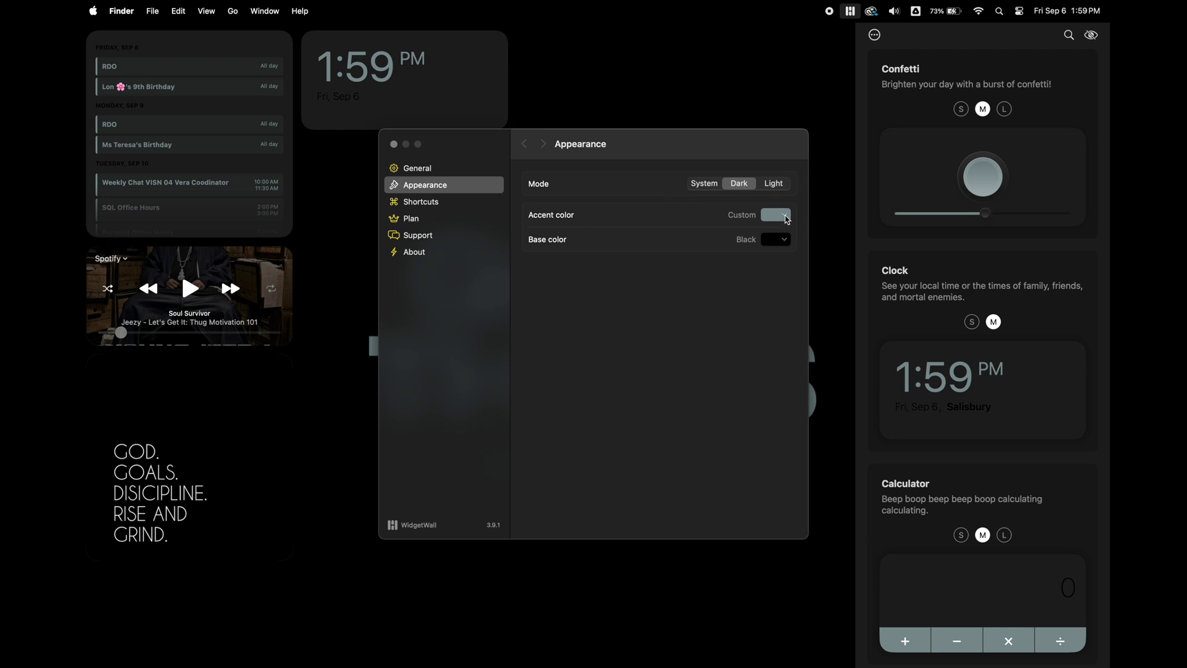
Step: Copy the accent colour hex code #7E9094FF from Appearance settings
{"action": "left_click", "coordinate": [786, 217]}
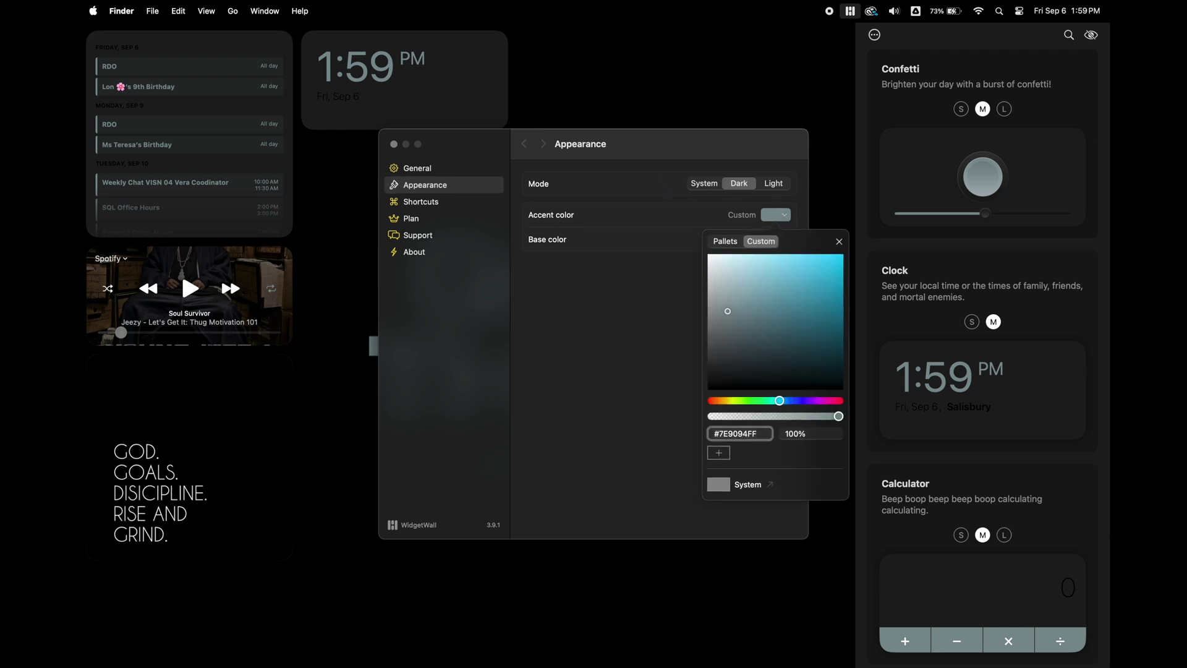
{"action": "right_click", "coordinate": [717, 433]}
{"action": "left_click", "coordinate": [733, 473]}
{"action": "left_click", "coordinate": [394, 144]}
{"action": "left_click", "coordinate": [394, 144]}
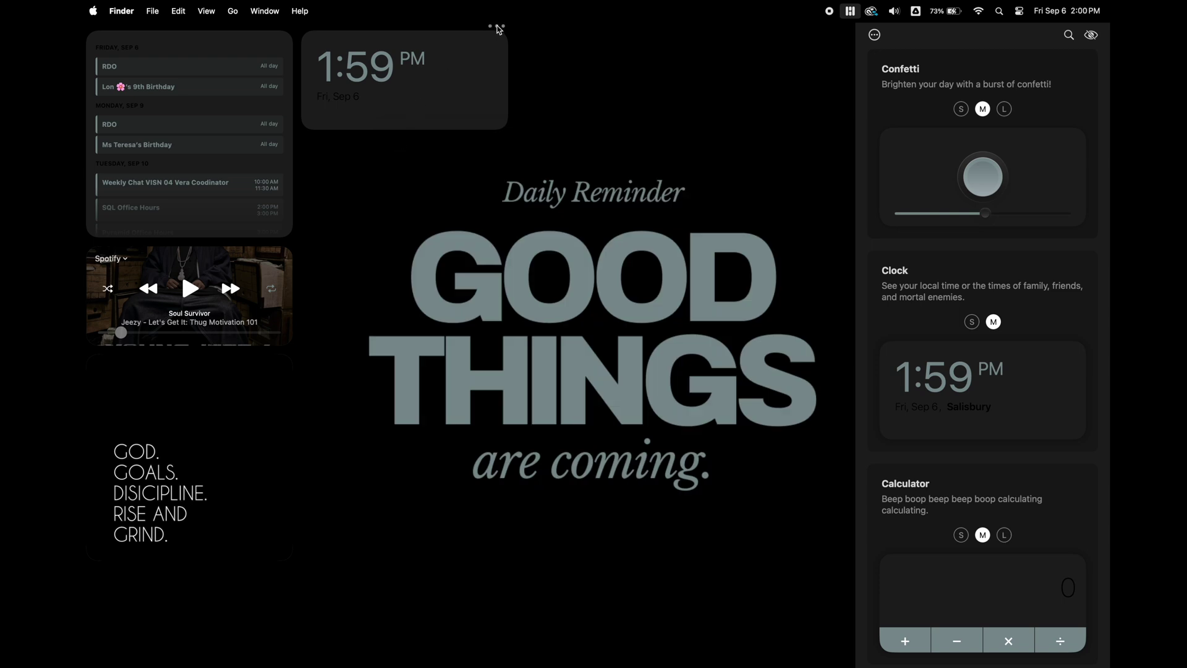
Step: Paste #7E9094FF as the clock's custom base colour and drag the clock toward the top right
{"action": "left_click", "coordinate": [499, 28]}
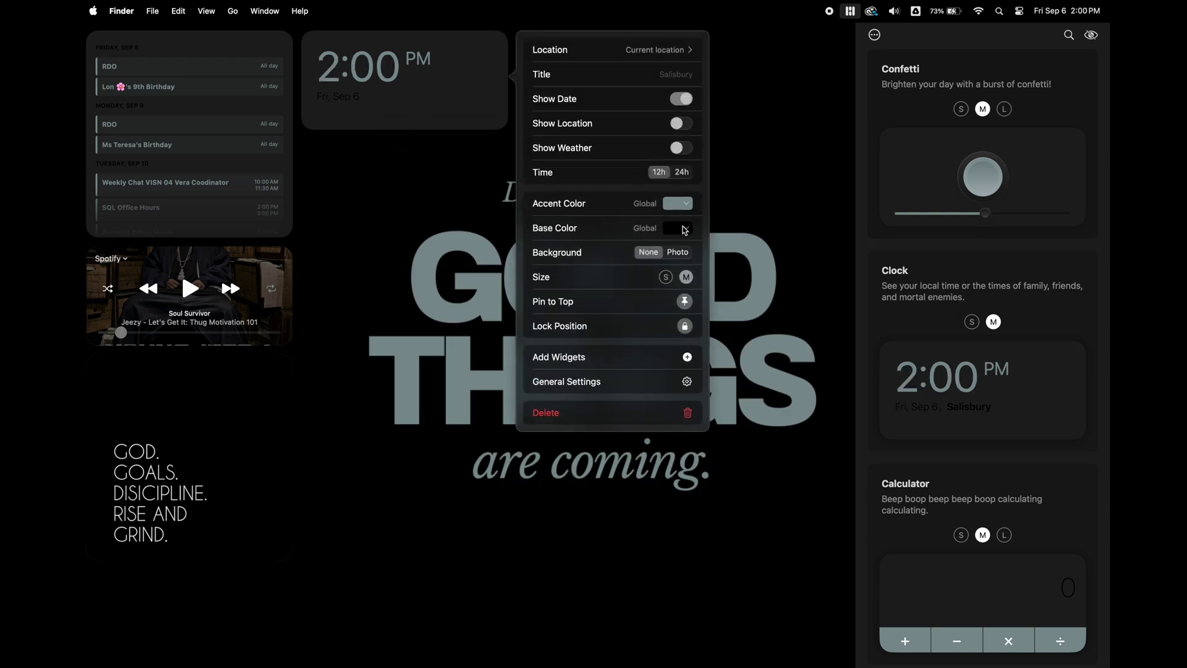
{"action": "left_click", "coordinate": [685, 230]}
{"action": "left_click", "coordinate": [676, 75]}
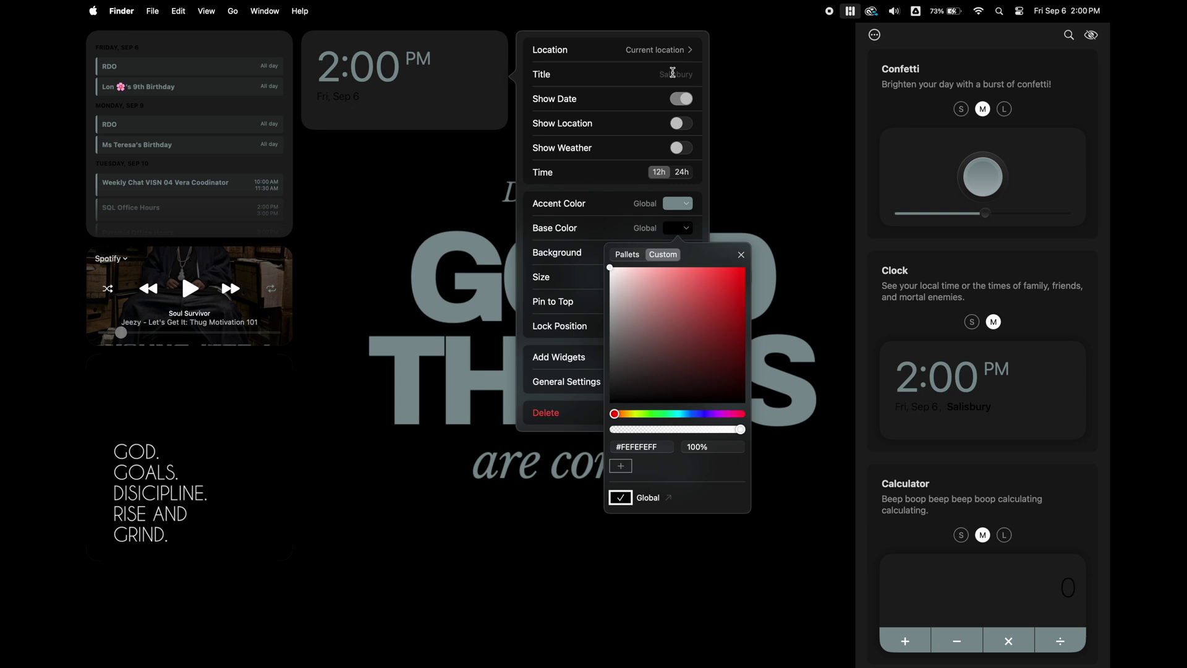
{"action": "right_click", "coordinate": [630, 450]}
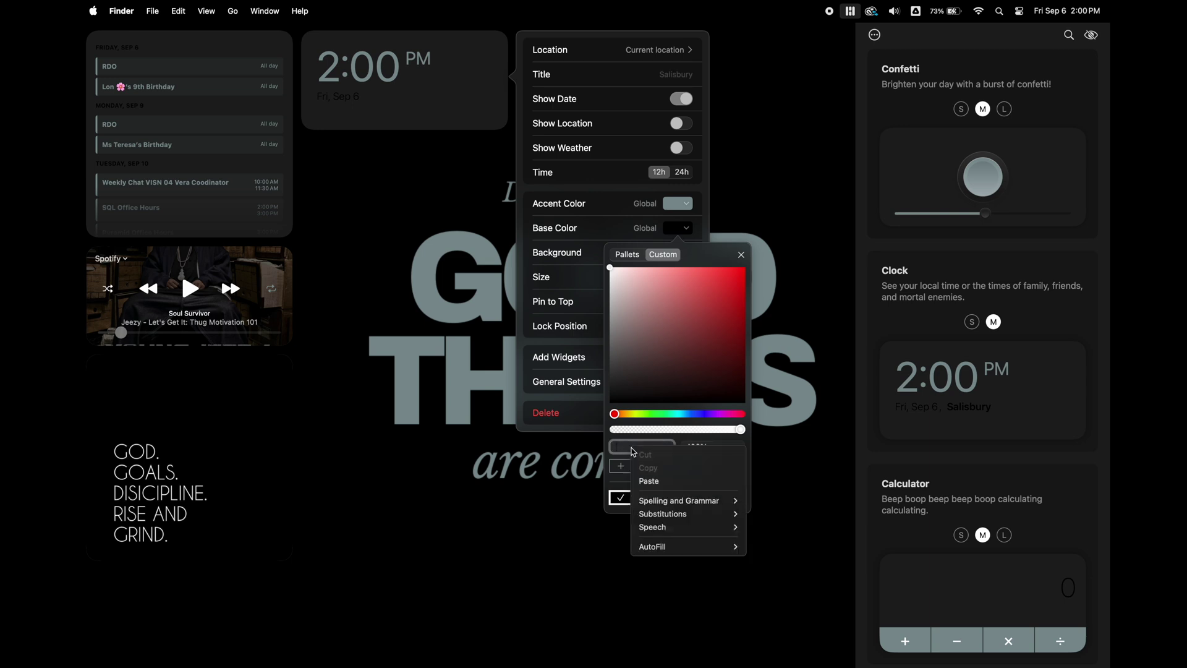
{"action": "left_click", "coordinate": [646, 481]}
{"action": "left_click", "coordinate": [742, 255]}
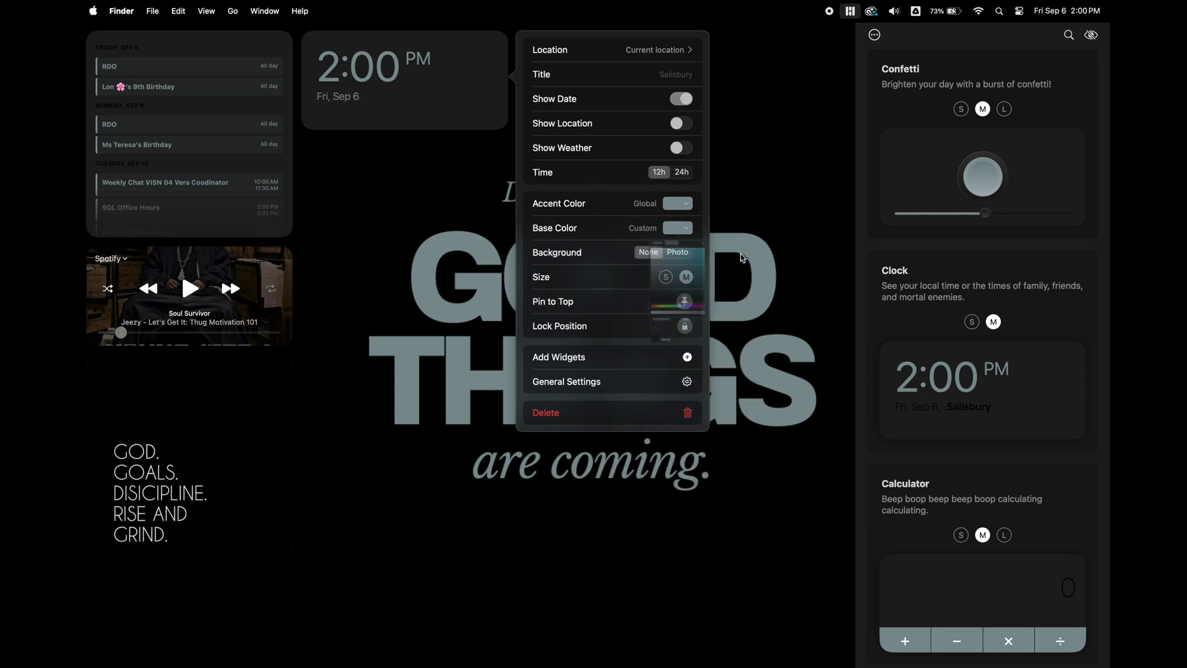
{"action": "left_click", "coordinate": [746, 49]}
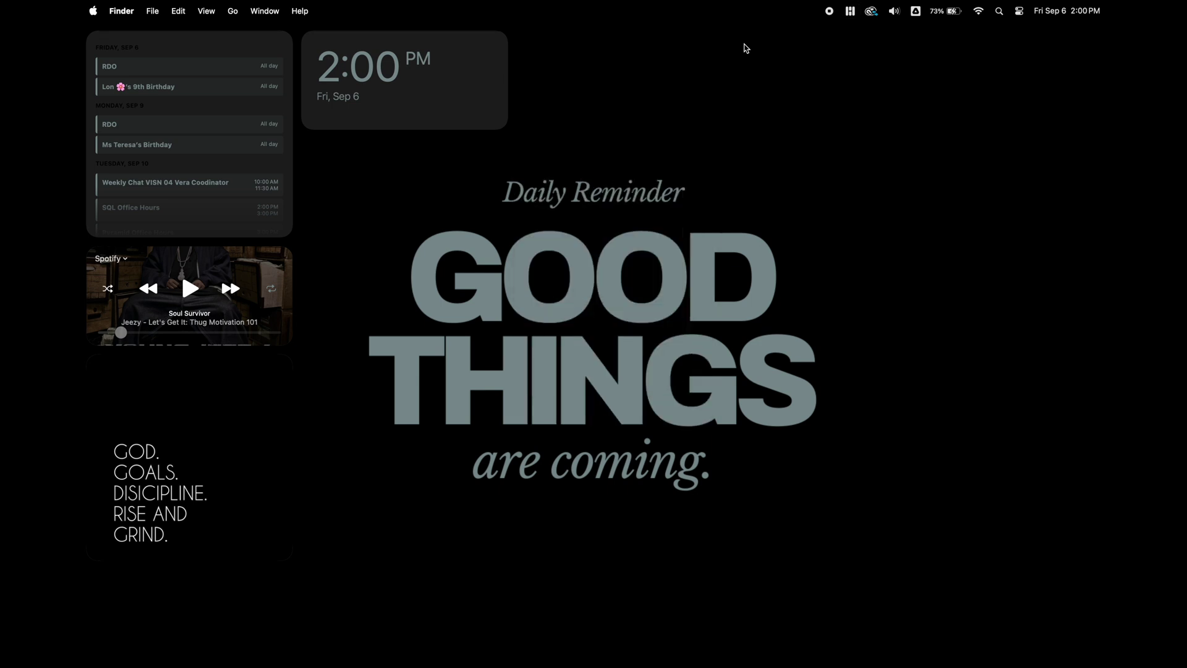
{"action": "left_click_drag", "start_coordinate": [470, 80], "coordinate": [985, 75]}
{"action": "left_click", "coordinate": [850, 11]}
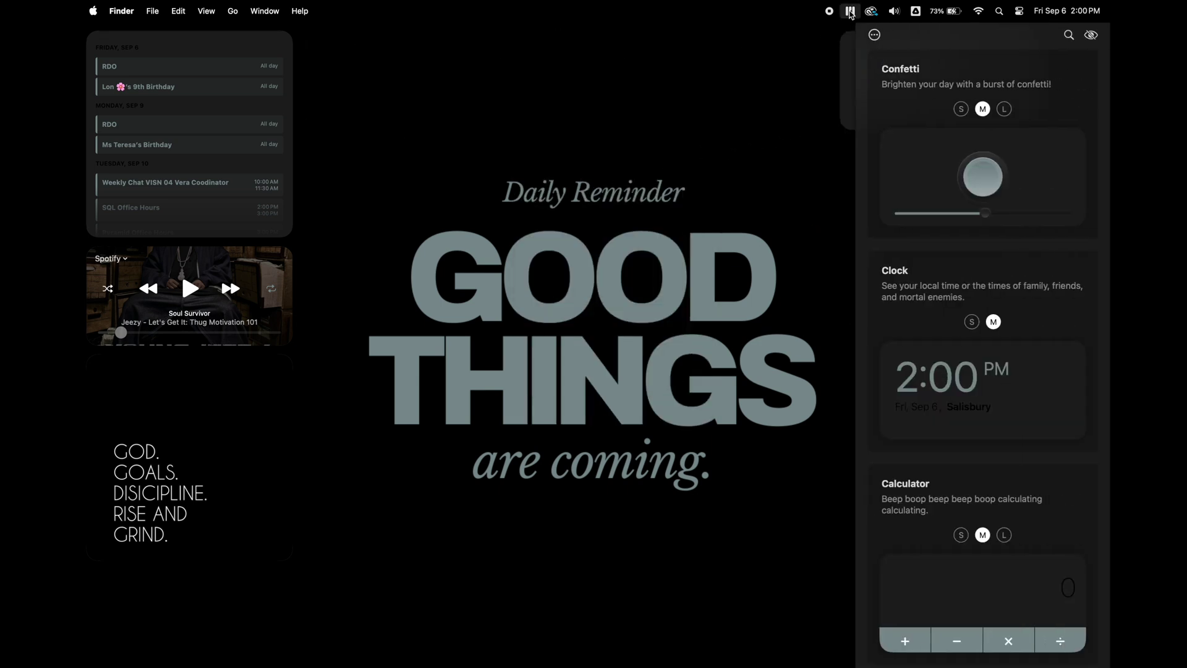
Step: Add a medium Photos widget and move it next to the clock
{"action": "scroll", "coordinate": [977, 221], "scroll_direction": "down", "scroll_amount": 10}
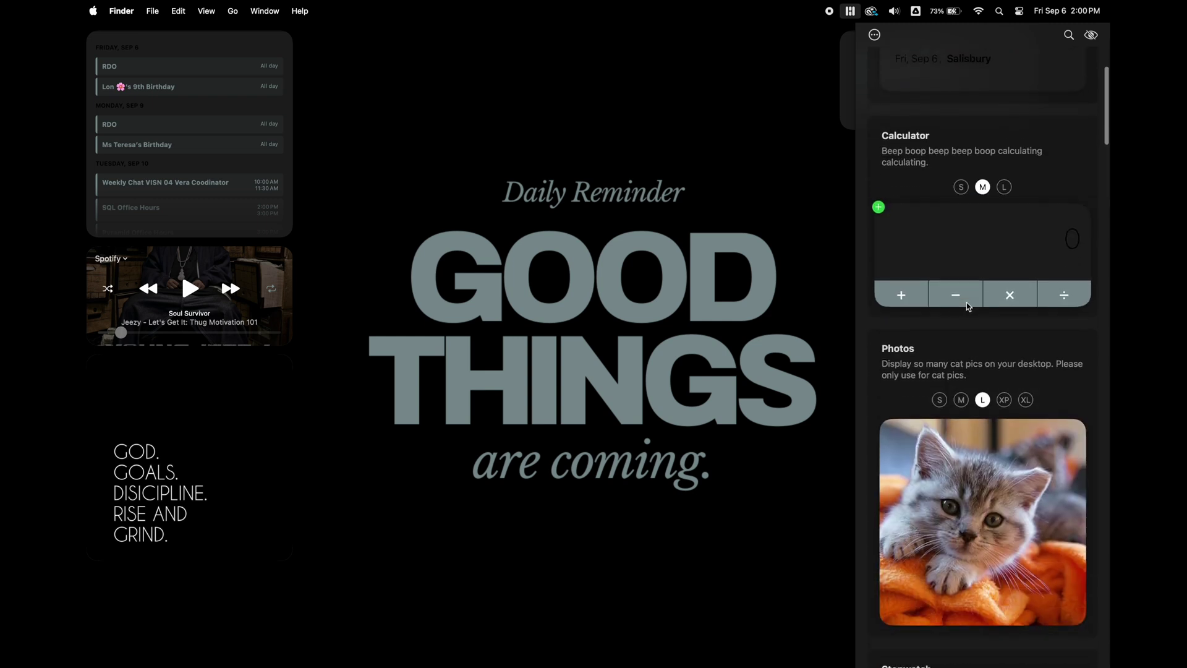
{"action": "scroll", "coordinate": [968, 307], "scroll_direction": "down", "scroll_amount": 3}
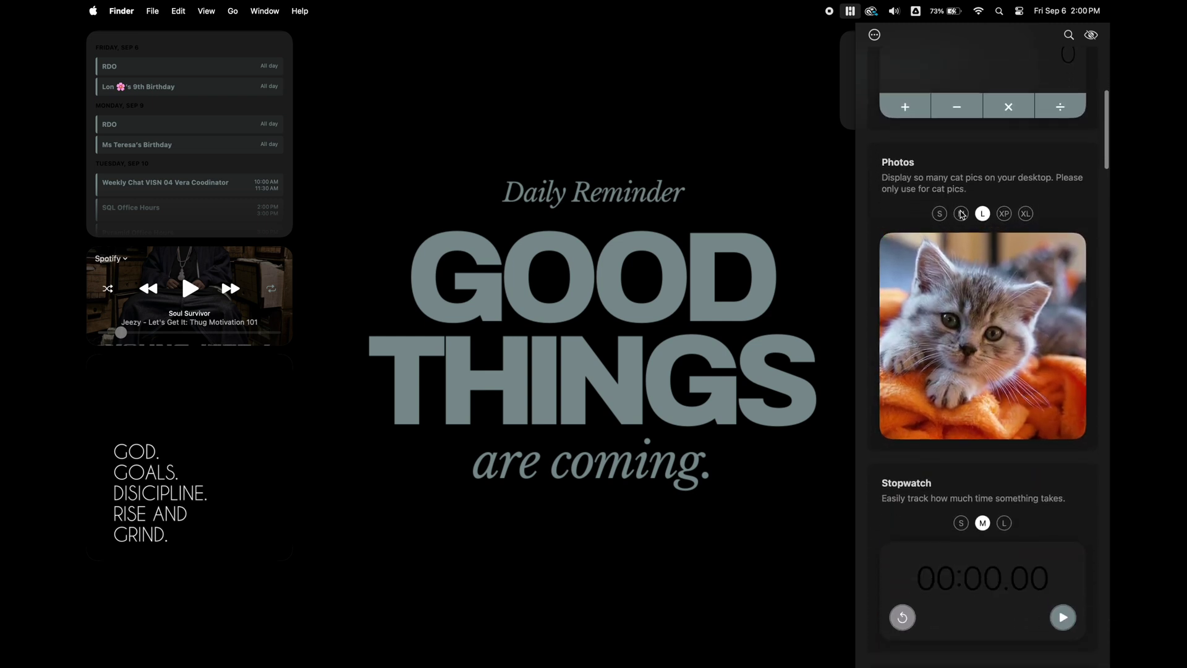
{"action": "left_click", "coordinate": [961, 214]}
{"action": "left_click", "coordinate": [962, 214]}
{"action": "mouse_move", "coordinate": [924, 264]}
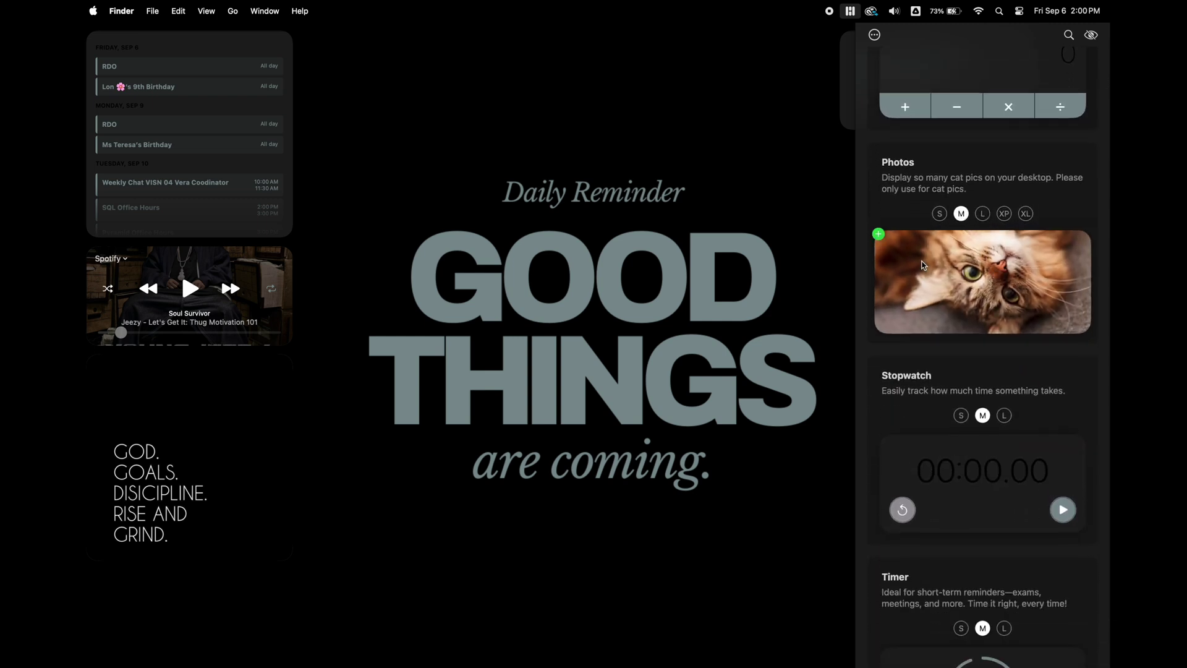
{"action": "left_click", "coordinate": [878, 234]}
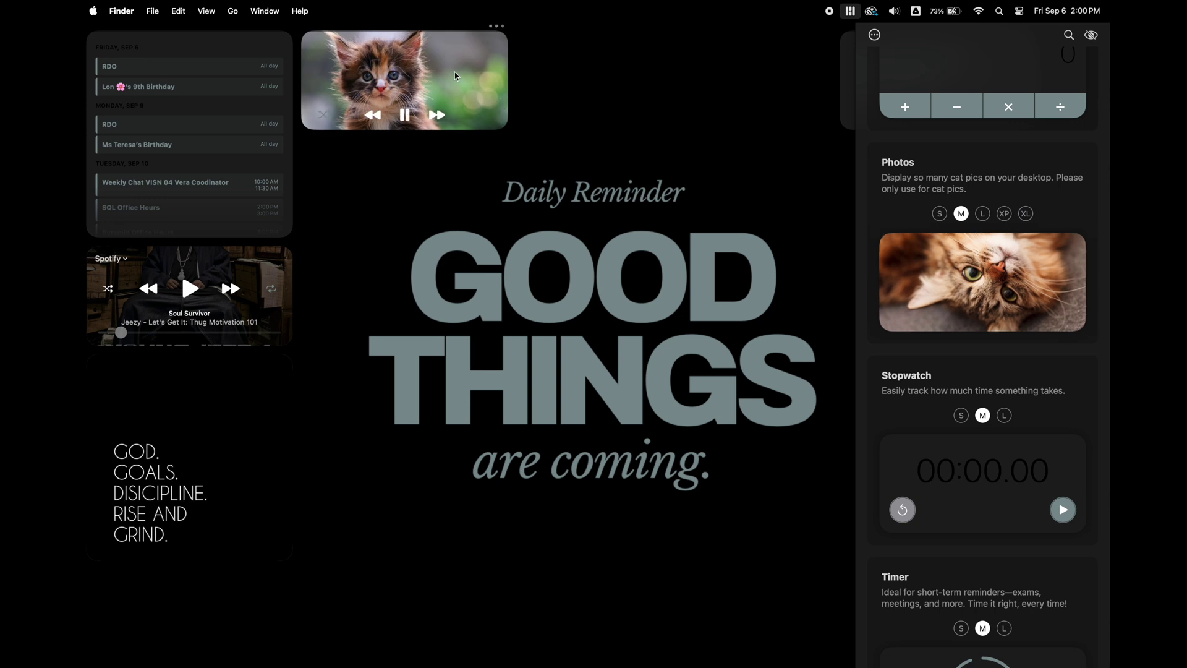
{"action": "left_click_drag", "start_coordinate": [455, 75], "coordinate": [956, 166]}
Step: Set the new photo widget's source to Files and select Unknown.jpg in Documents > Quotes
{"action": "left_click", "coordinate": [1038, 135]}
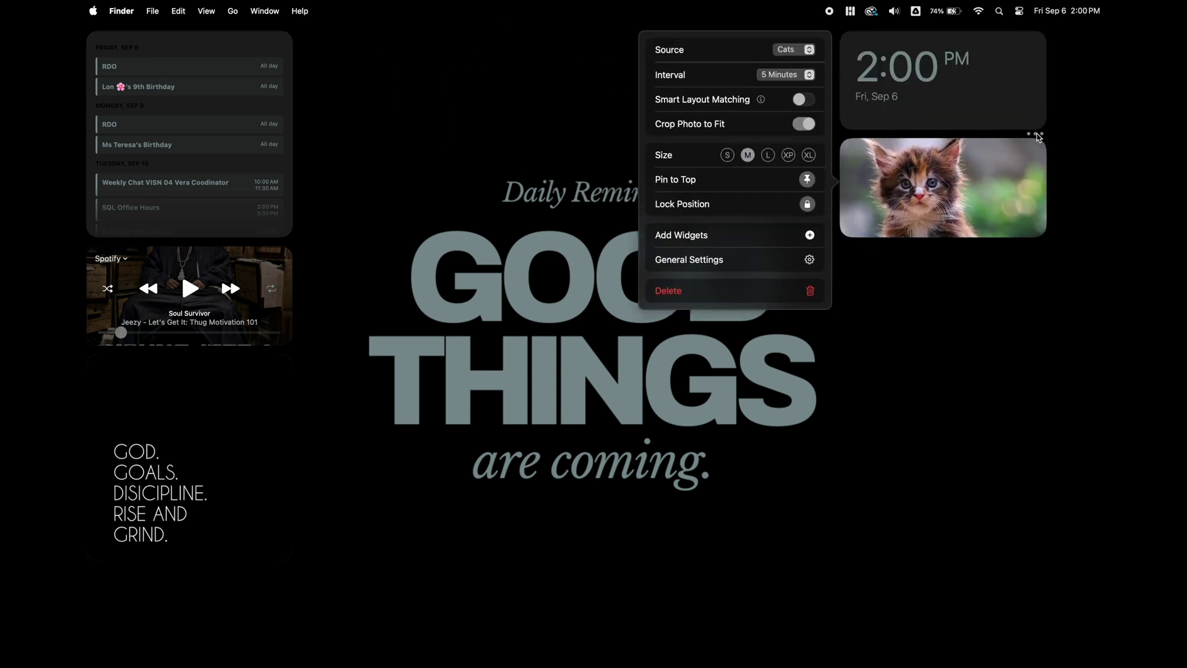
{"action": "left_click", "coordinate": [805, 53]}
{"action": "left_click", "coordinate": [795, 80]}
{"action": "left_click", "coordinate": [798, 76]}
{"action": "left_click", "coordinate": [412, 182]}
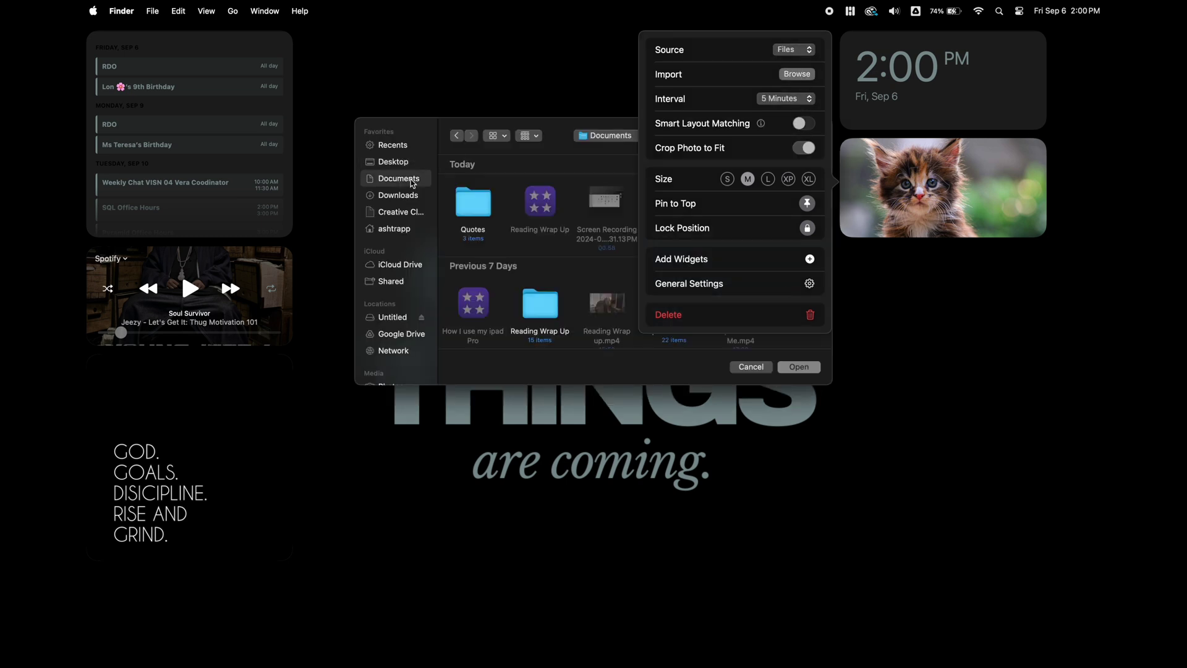
{"action": "double_click", "coordinate": [467, 208]}
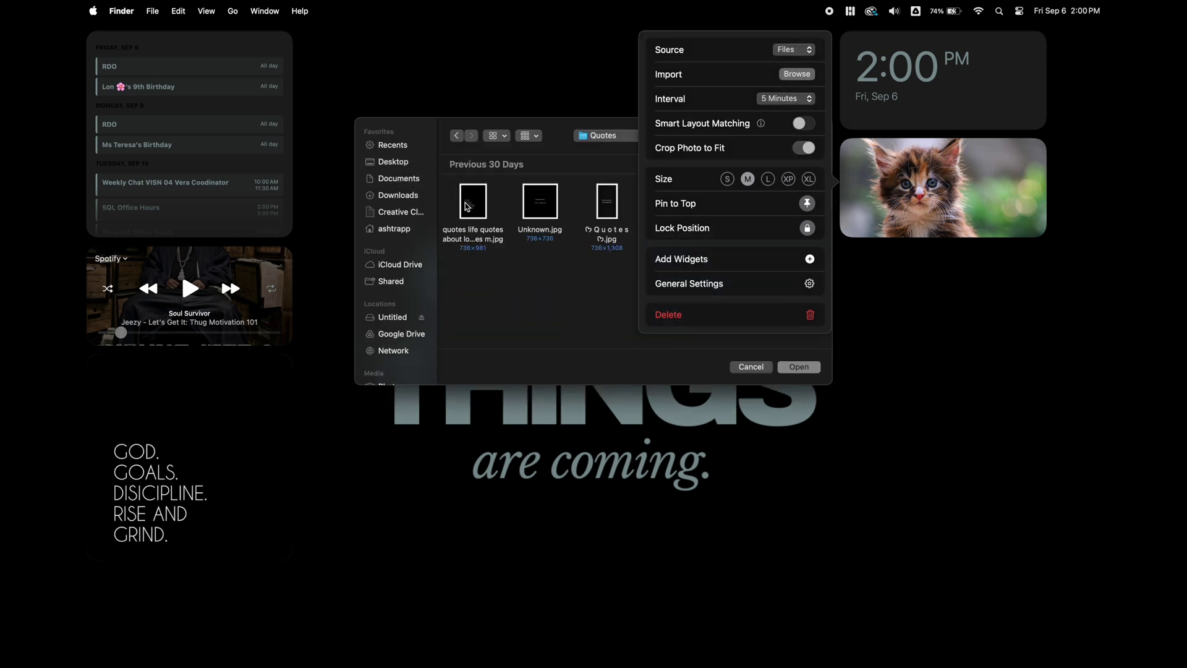
{"action": "left_click", "coordinate": [547, 209]}
Step: Load Unknown.jpg (Give Up / Try Again) into the photo widget and place a large sticky note beneath it
{"action": "double_click", "coordinate": [537, 206]}
{"action": "left_click", "coordinate": [850, 11]}
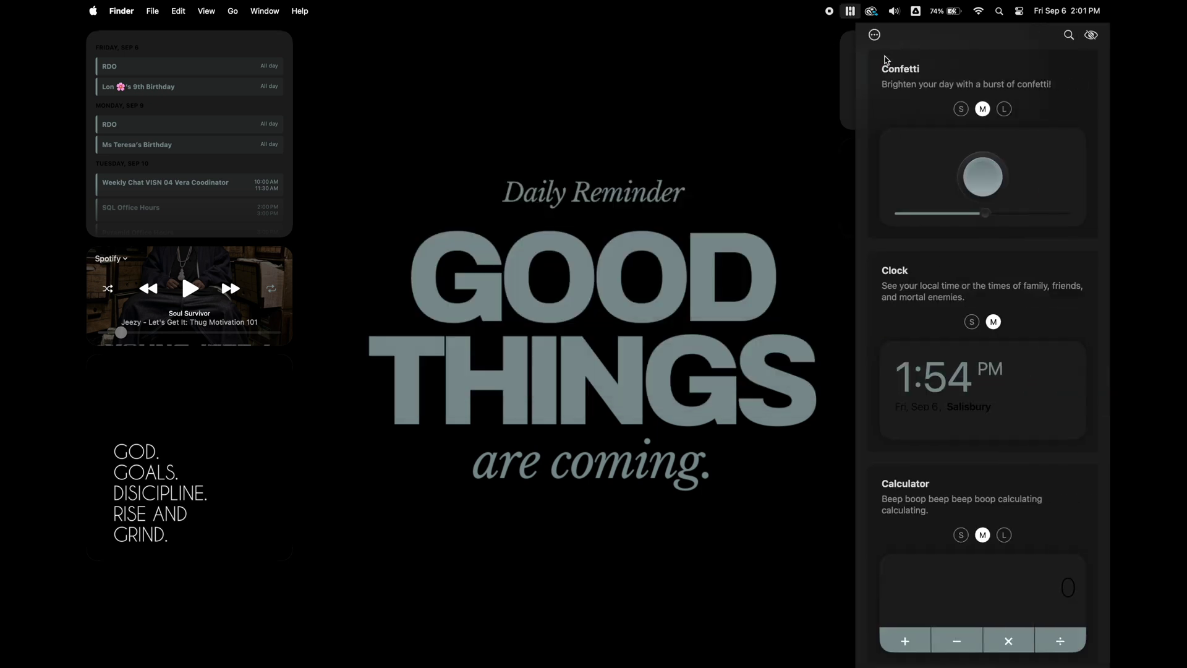
{"action": "scroll", "coordinate": [1018, 448], "scroll_direction": "down", "scroll_amount": 10}
{"action": "scroll", "coordinate": [1018, 447], "scroll_direction": "down", "scroll_amount": 15}
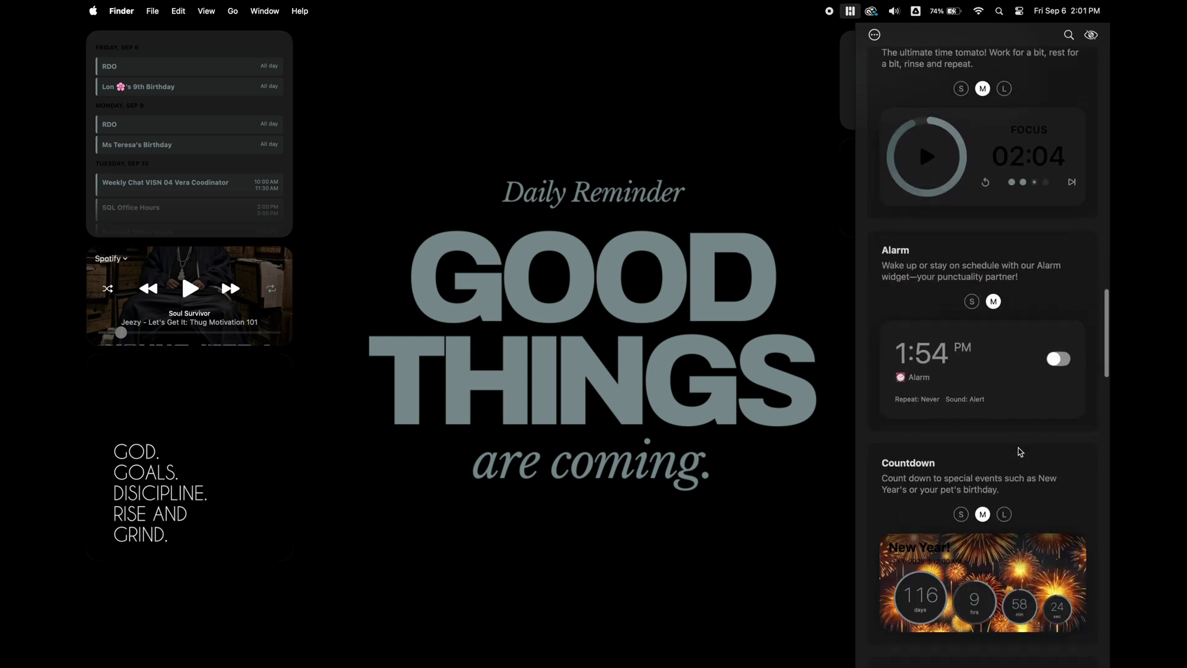
{"action": "scroll", "coordinate": [1019, 448], "scroll_direction": "down", "scroll_amount": 20}
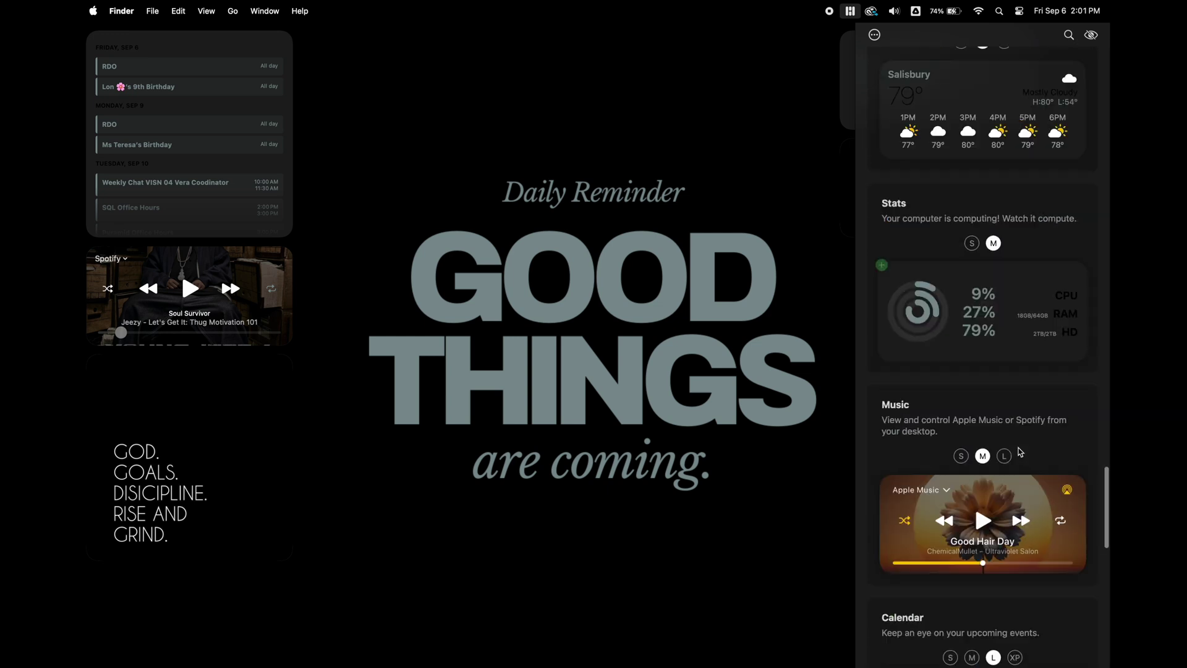
{"action": "scroll", "coordinate": [1019, 450], "scroll_direction": "down", "scroll_amount": 1}
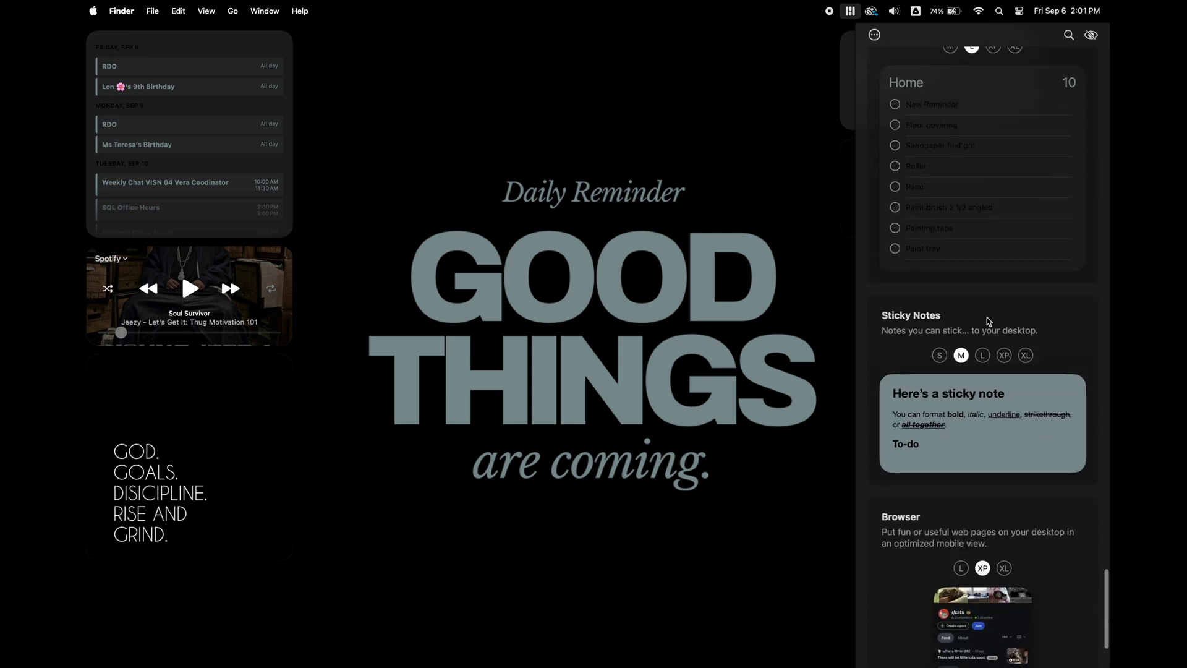
{"action": "left_click", "coordinate": [984, 356]}
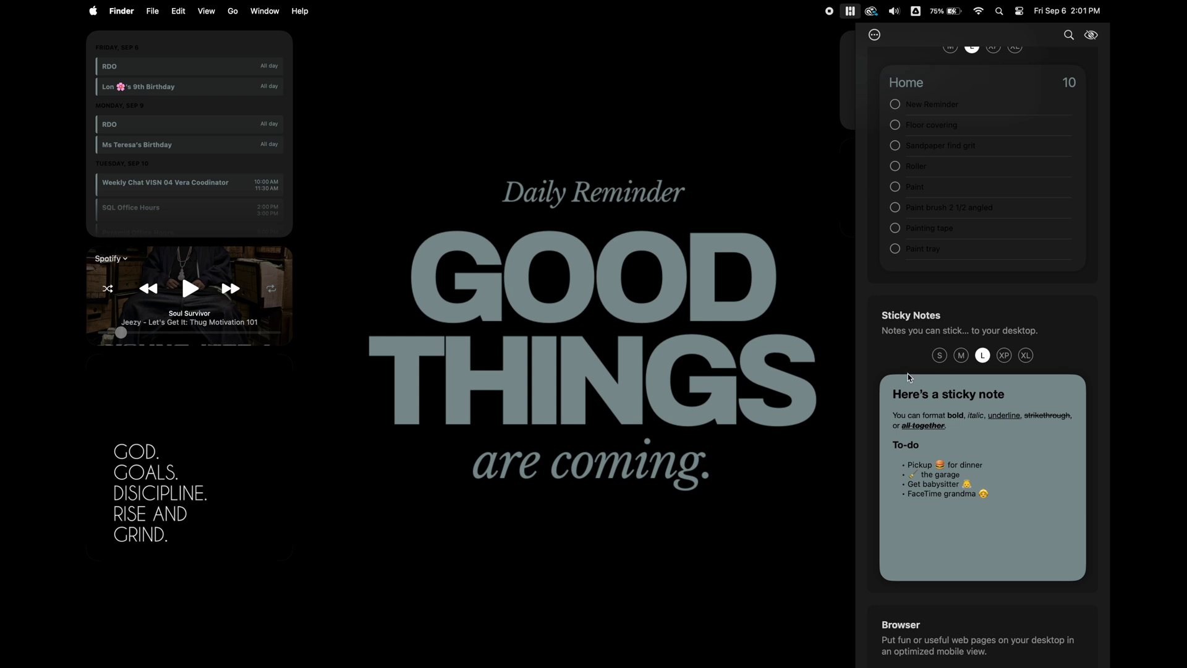
{"action": "left_click", "coordinate": [878, 374]}
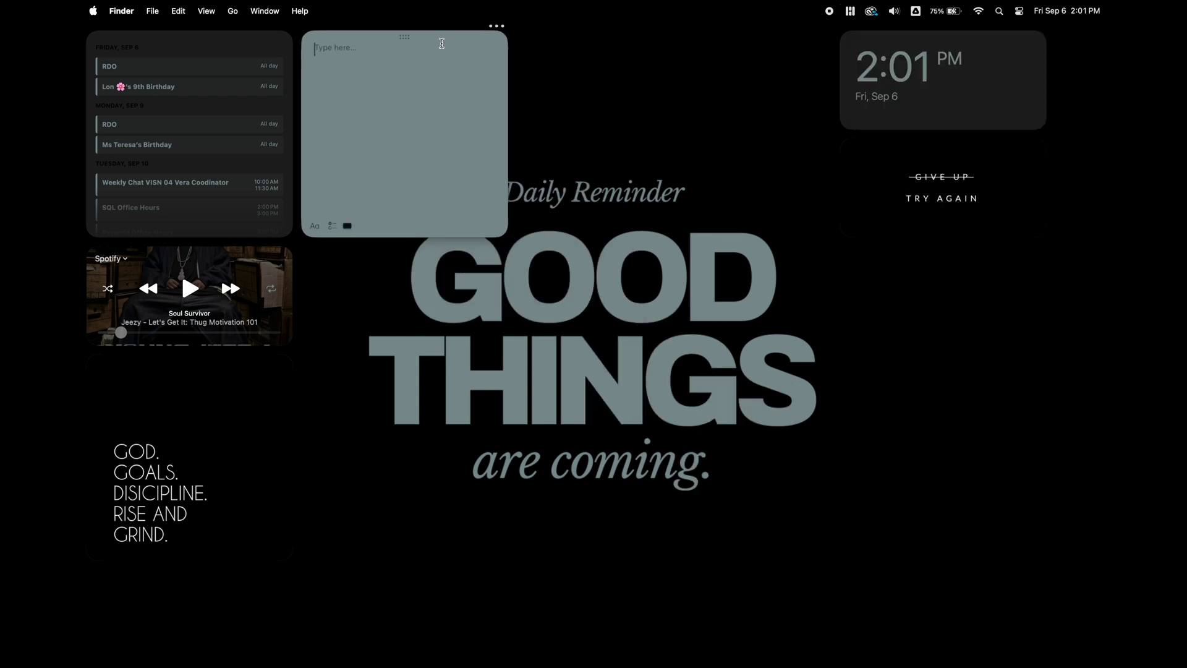
{"action": "left_click_drag", "start_coordinate": [403, 39], "coordinate": [954, 297]}
Step: Add a Pomodoro timer widget and move it to the desktop's bottom left
{"action": "left_click", "coordinate": [850, 11]}
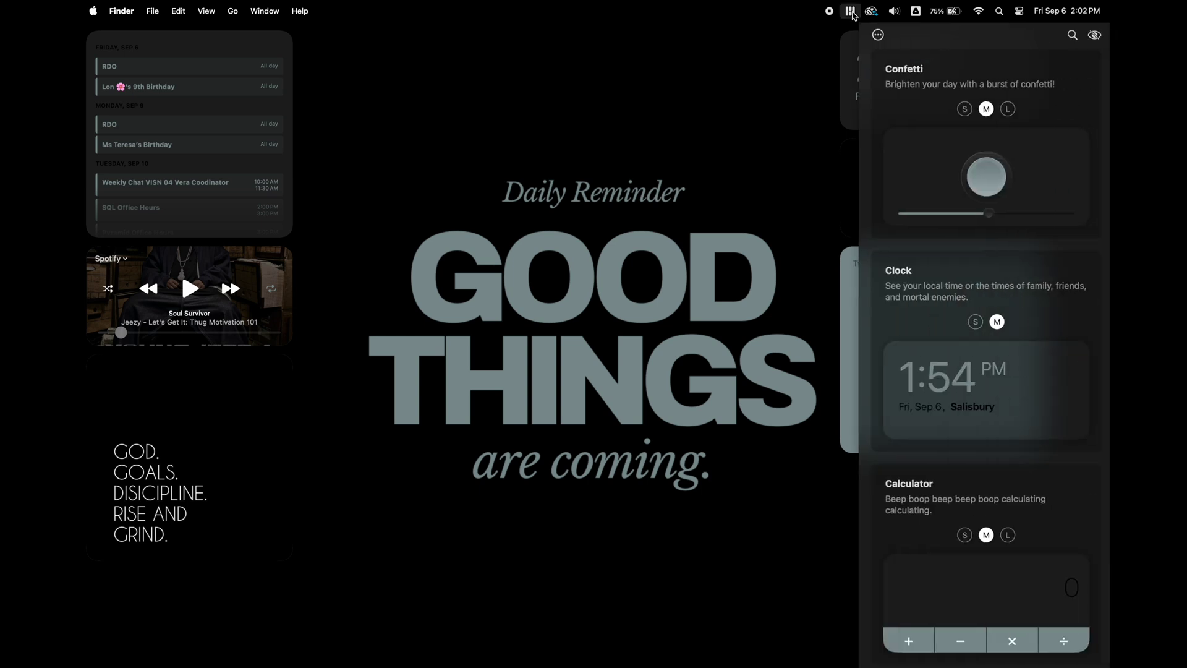
{"action": "scroll", "coordinate": [936, 596], "scroll_direction": "down", "scroll_amount": 5}
{"action": "scroll", "coordinate": [937, 596], "scroll_direction": "down", "scroll_amount": 15}
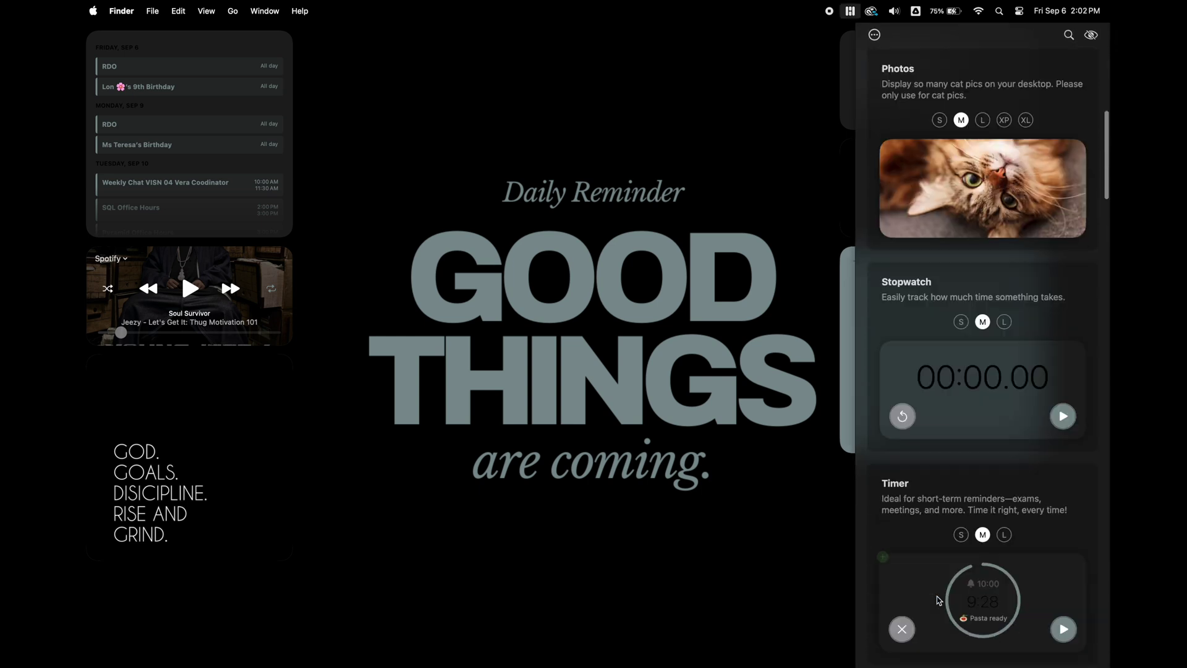
{"action": "scroll", "coordinate": [937, 597], "scroll_direction": "down", "scroll_amount": 15}
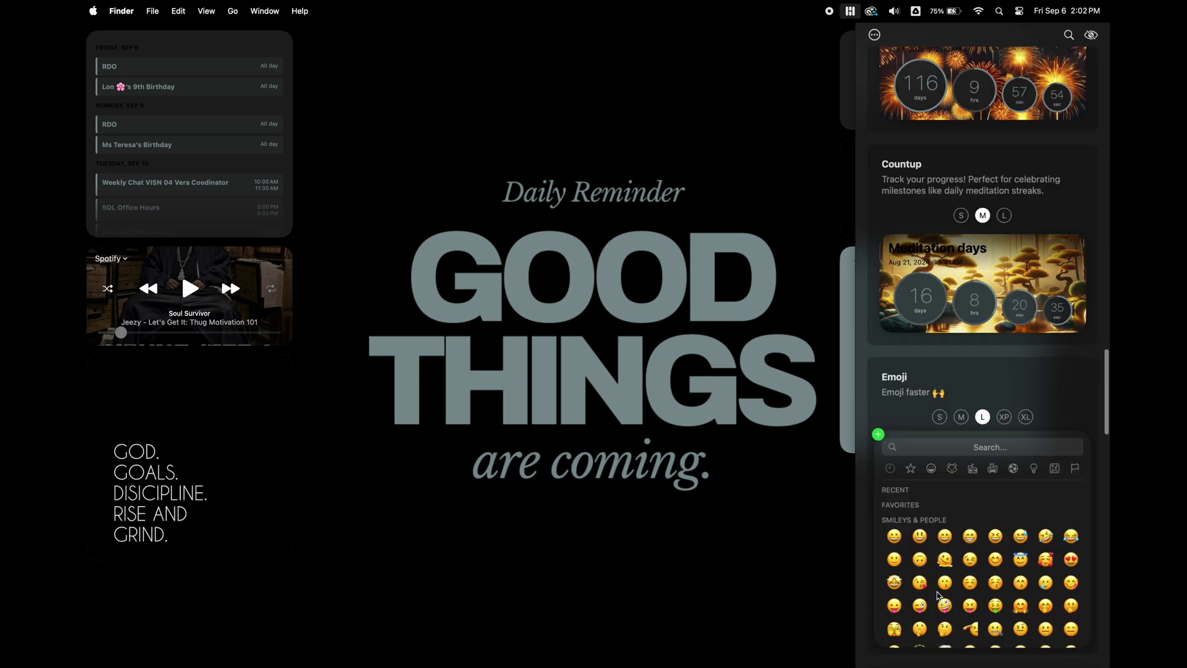
{"action": "scroll", "coordinate": [939, 595], "scroll_direction": "down", "scroll_amount": 2}
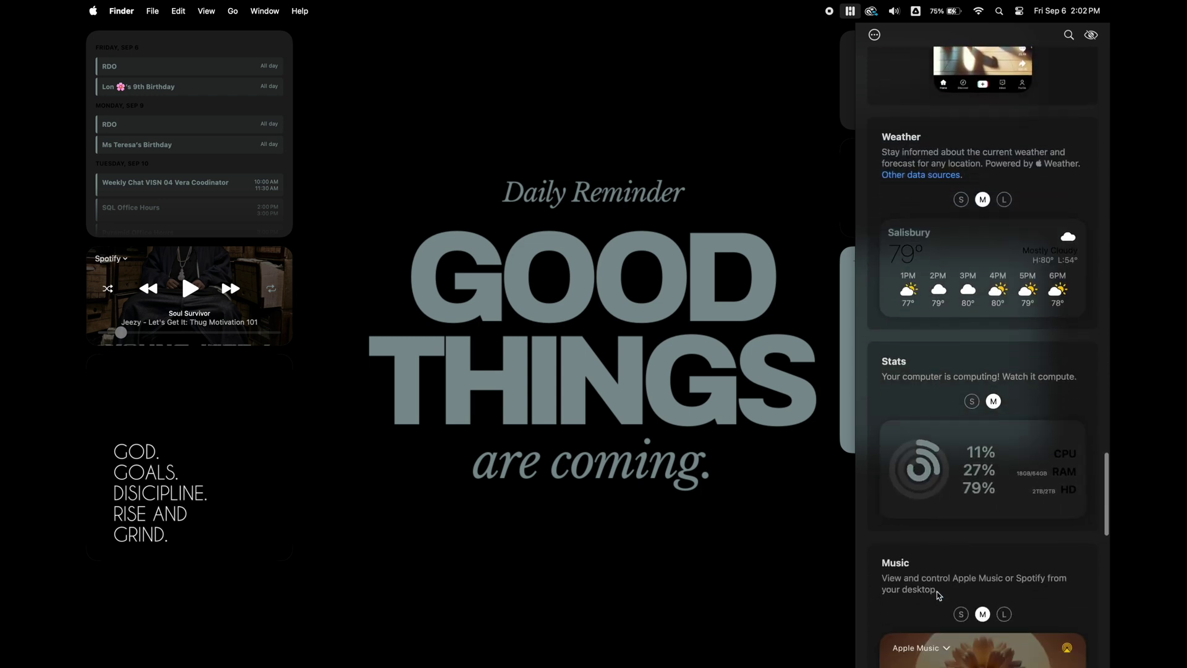
{"action": "scroll", "coordinate": [952, 433], "scroll_direction": "up", "scroll_amount": 15}
{"action": "scroll", "coordinate": [968, 263], "scroll_direction": "down", "scroll_amount": 6}
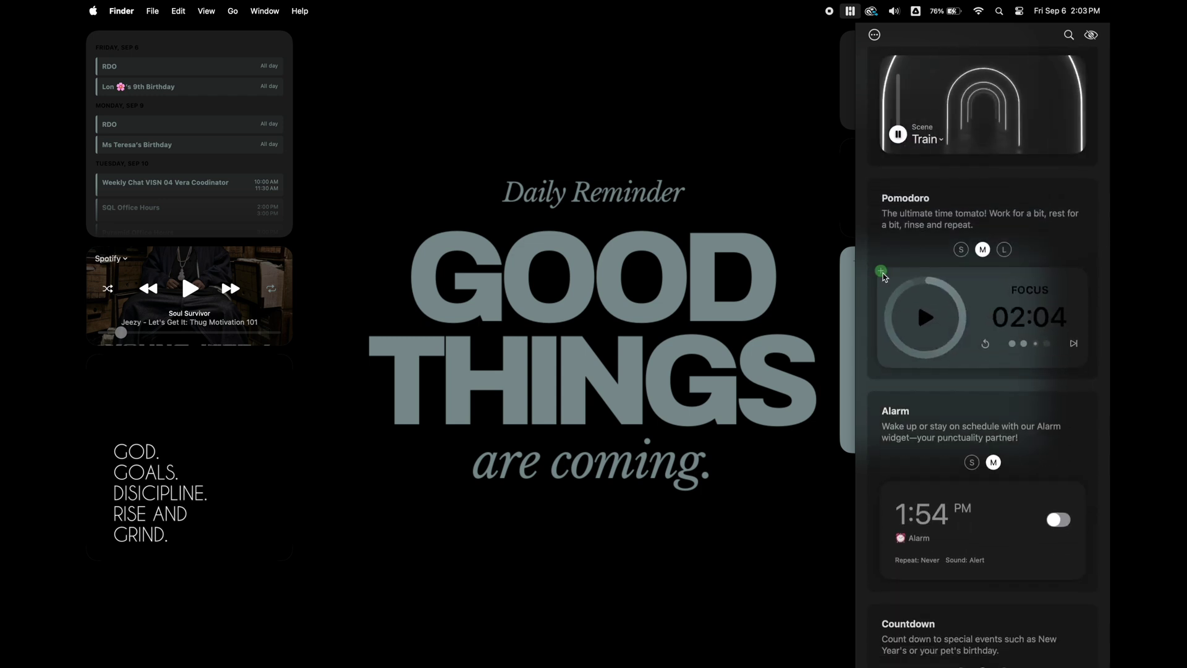
{"action": "left_click_drag", "start_coordinate": [918, 300], "coordinate": [743, 287]}
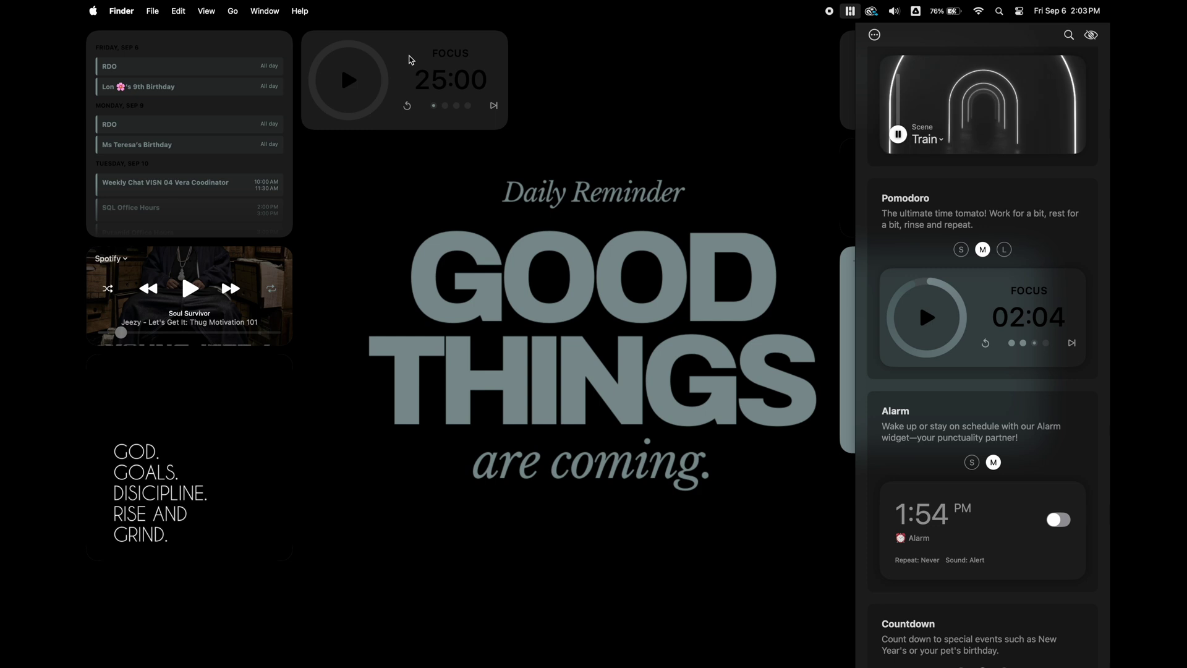
{"action": "left_click_drag", "start_coordinate": [399, 48], "coordinate": [265, 563]}
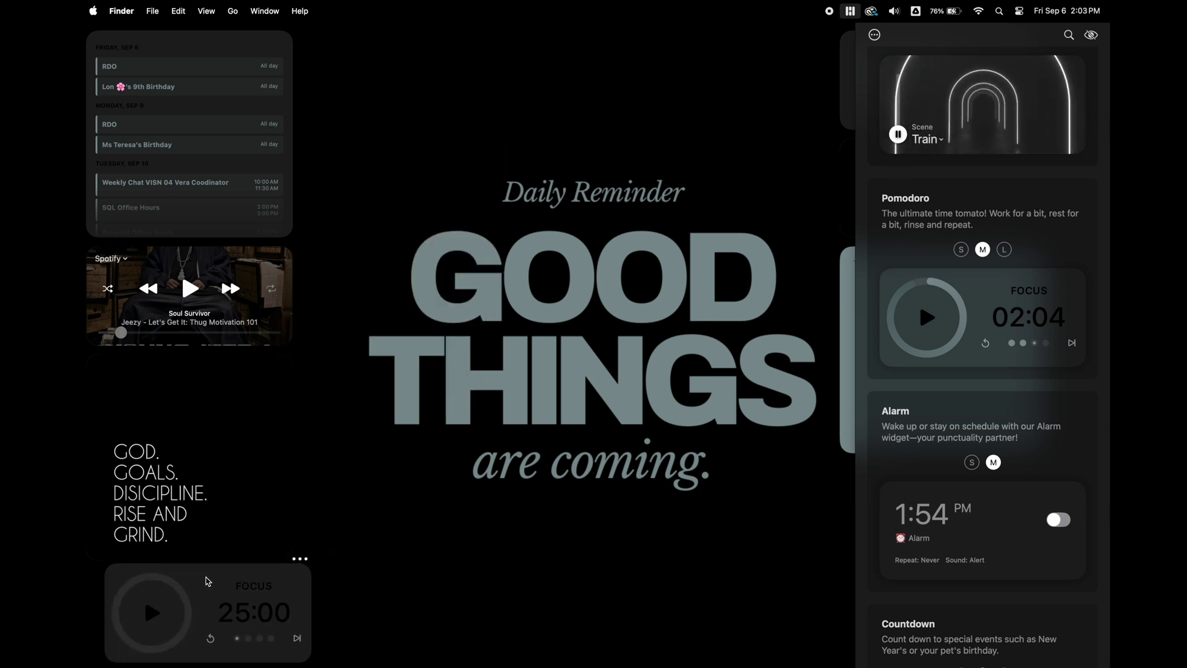
{"action": "left_click", "coordinate": [853, 12]}
Step: Put a Photos widget under the note showing the Don't be busy image from Documents > Quotes
{"action": "scroll", "coordinate": [993, 277], "scroll_direction": "down", "scroll_amount": 5}
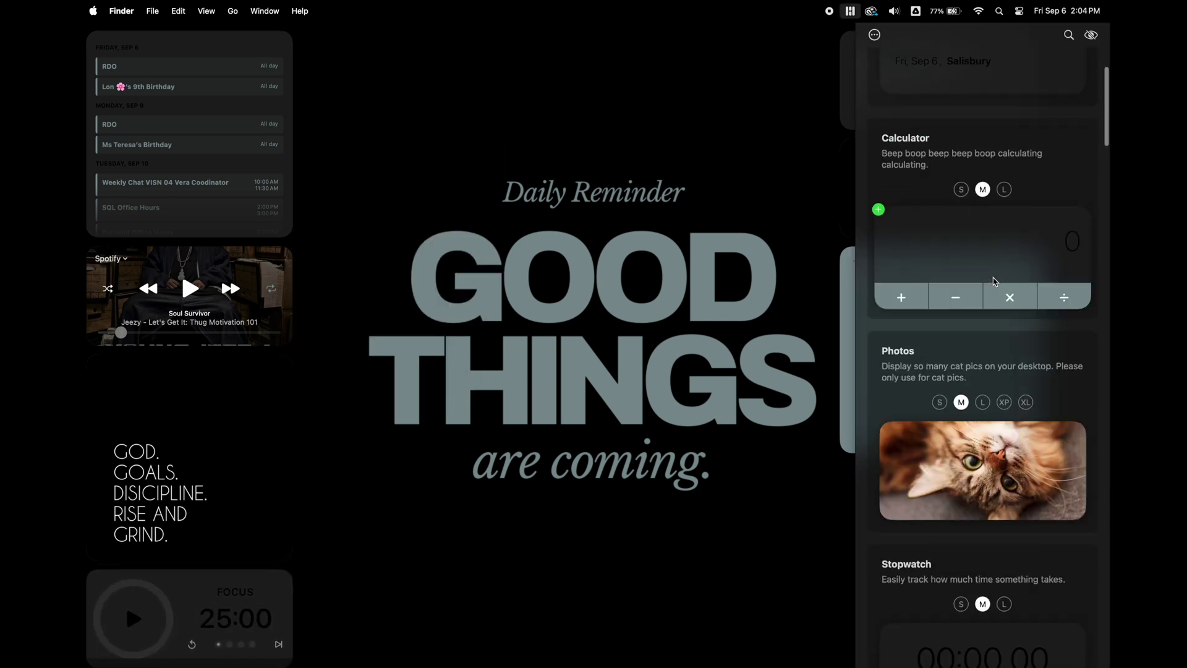
{"action": "left_click_drag", "start_coordinate": [993, 284], "coordinate": [961, 507]}
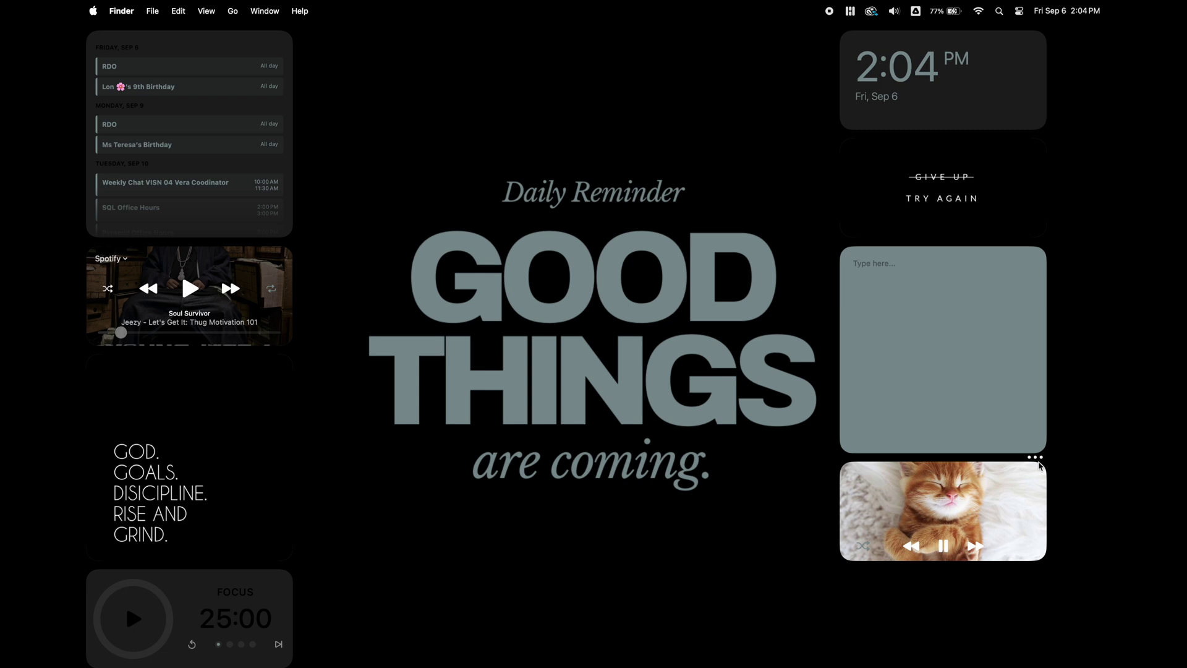
{"action": "left_click", "coordinate": [1040, 459]}
{"action": "left_click", "coordinate": [794, 373]}
{"action": "left_click", "coordinate": [787, 346]}
{"action": "left_click", "coordinate": [399, 178]}
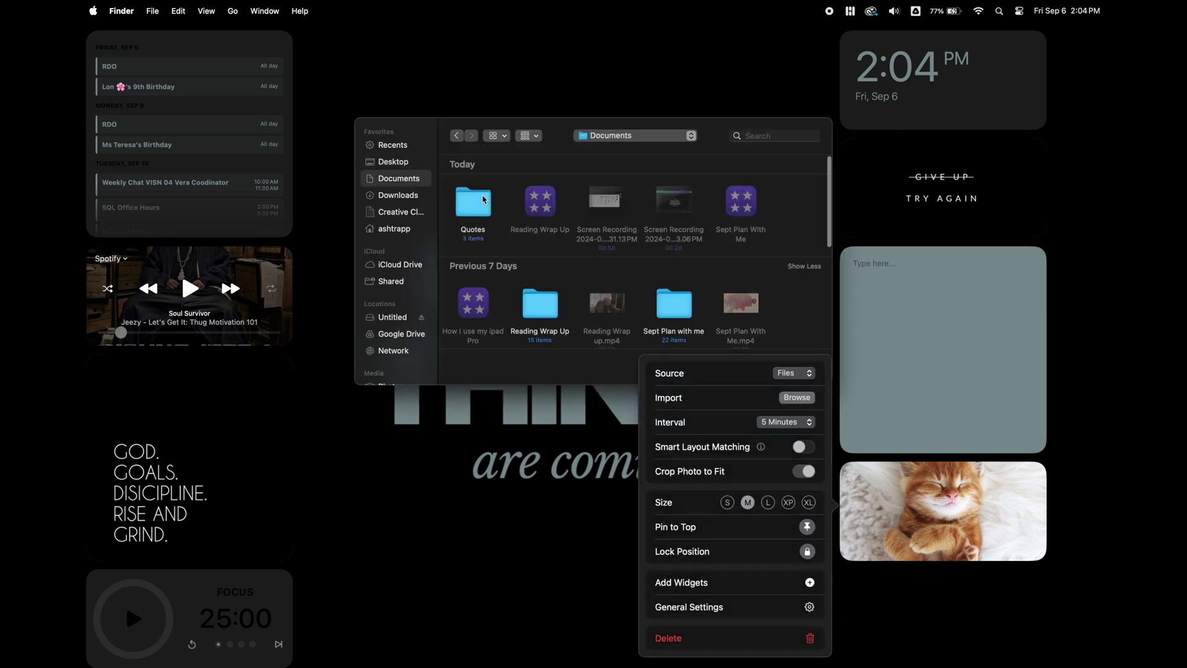
{"action": "double_click", "coordinate": [473, 199]}
{"action": "double_click", "coordinate": [610, 208]}
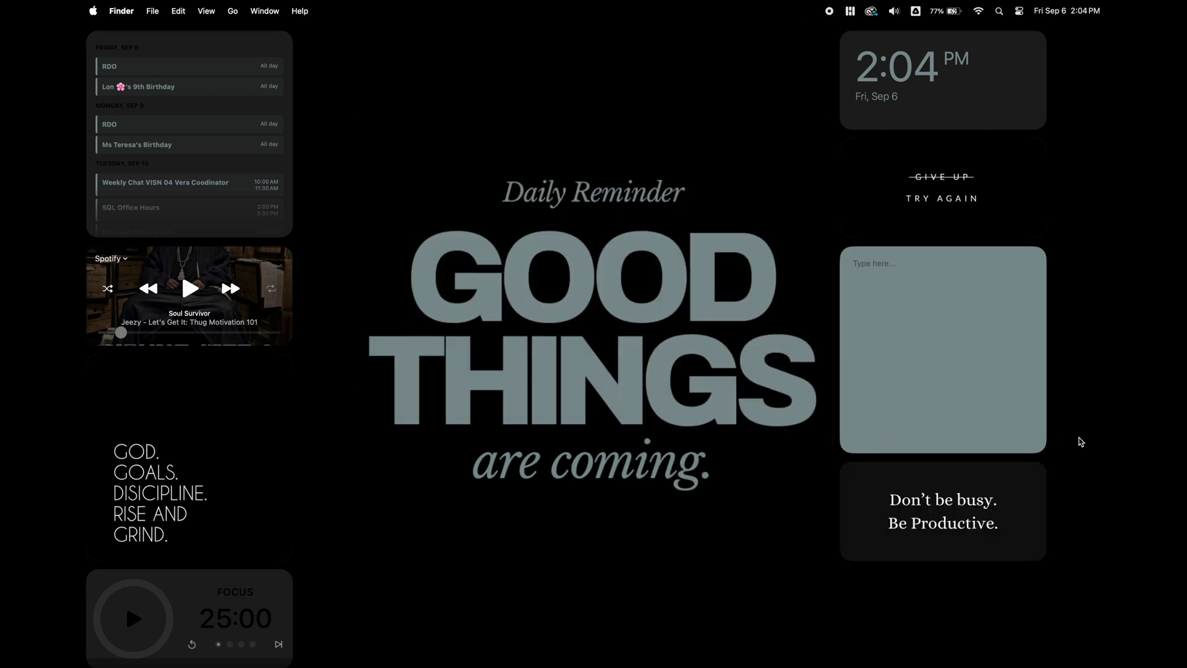
{"action": "type", "text": "Task List"}
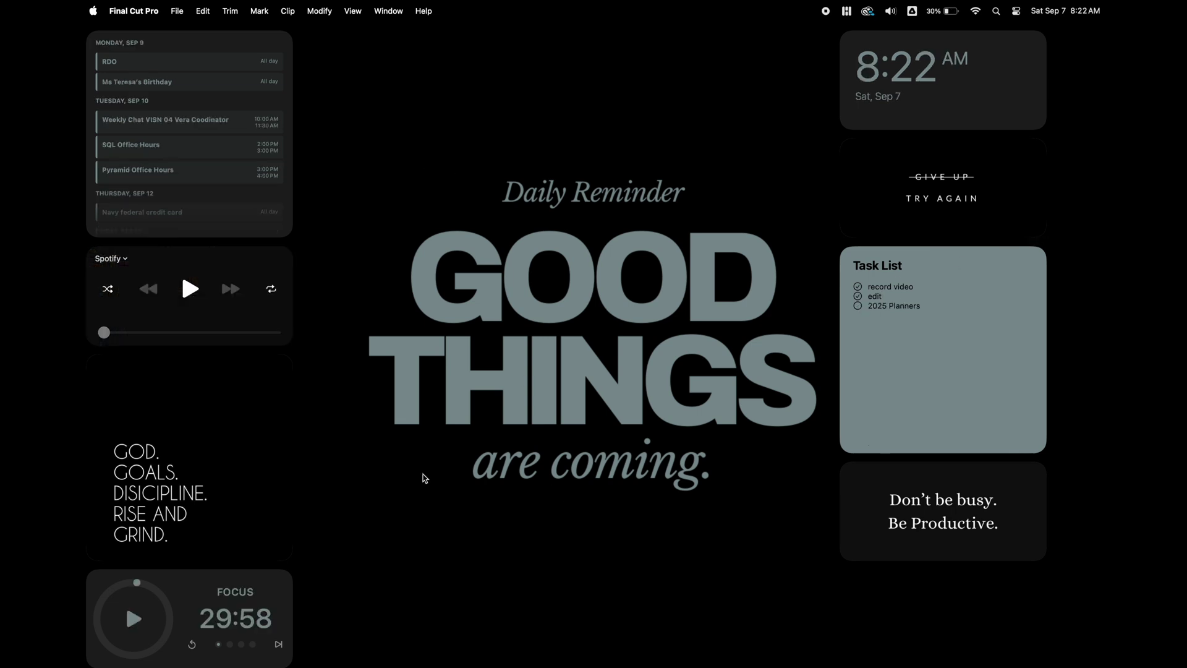
Step: Open Edit Widgets from the desktop's shortcut menu
{"action": "right_click", "coordinate": [406, 471]}
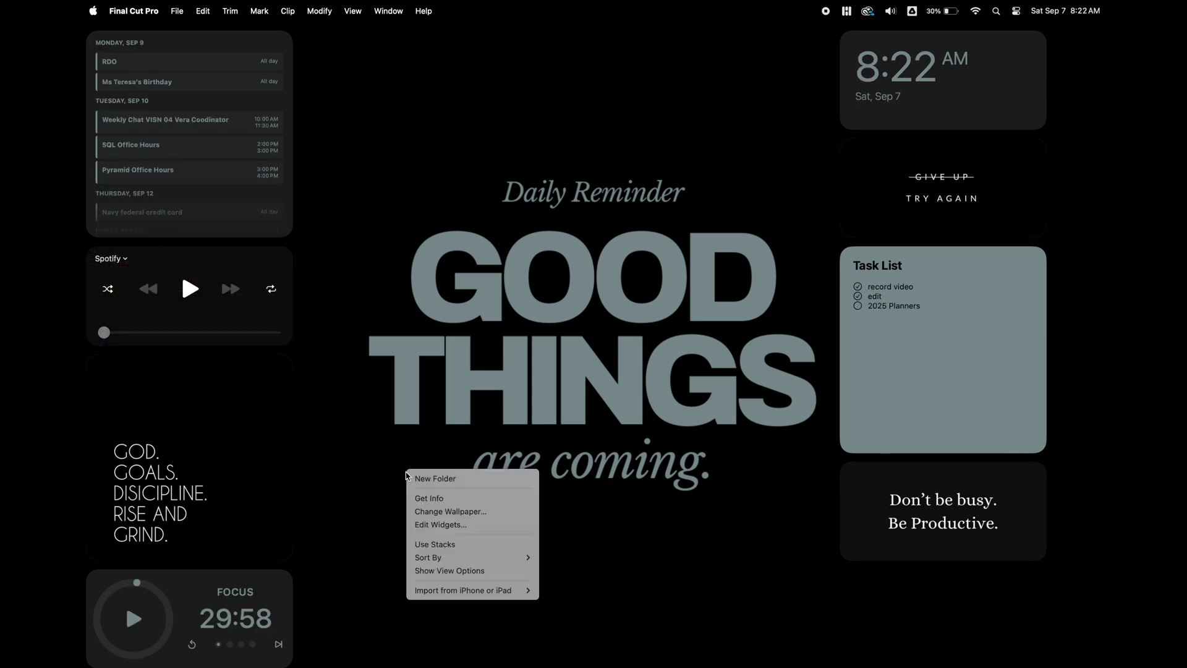
{"action": "left_click", "coordinate": [434, 361]}
{"action": "right_click", "coordinate": [437, 122]}
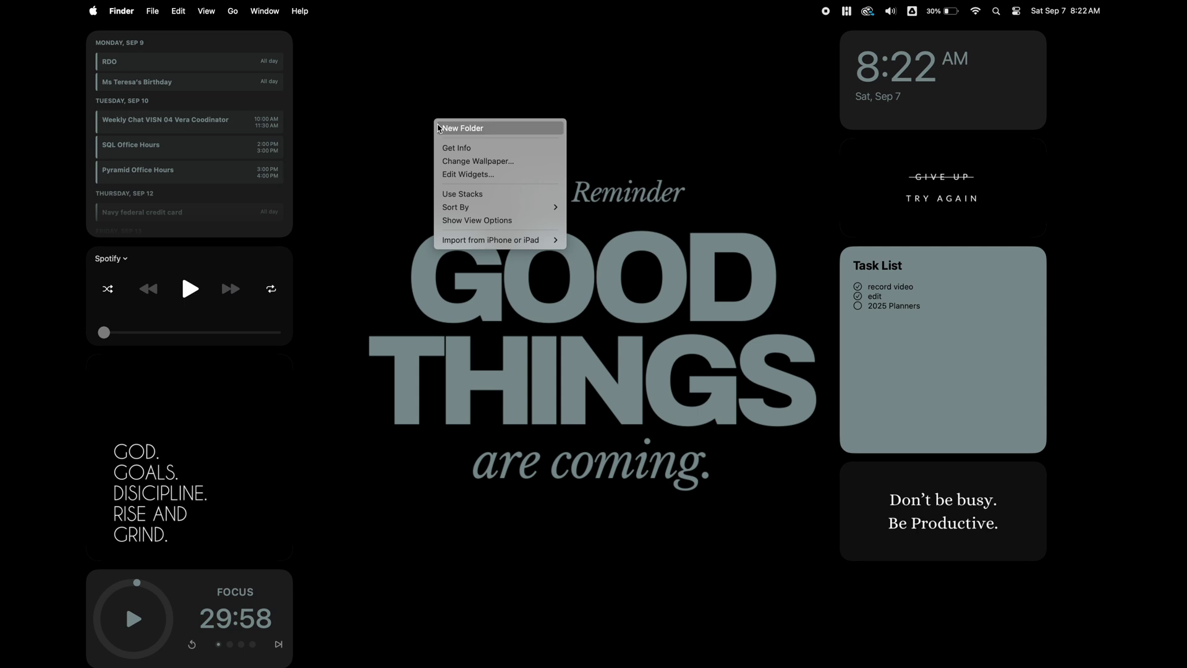
{"action": "left_click", "coordinate": [449, 175]}
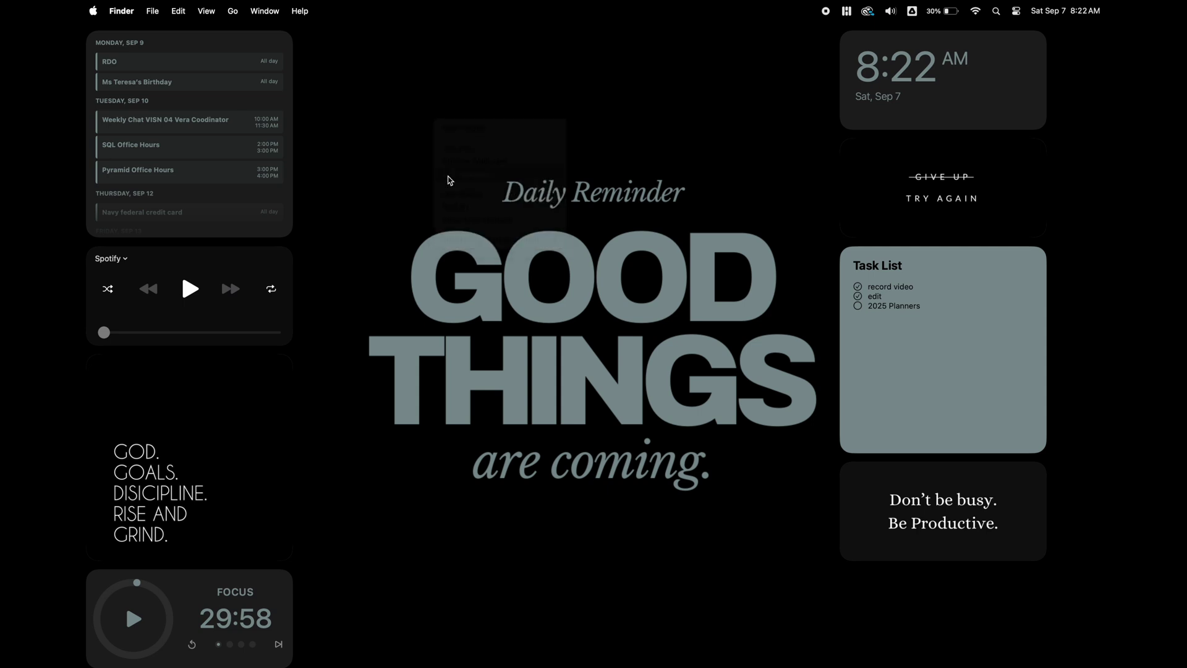
Step: Add Notion's small Recents widget at the bottom right and move the calendar back left
{"action": "scroll", "coordinate": [426, 520], "scroll_direction": "down", "scroll_amount": 3}
{"action": "scroll", "coordinate": [427, 520], "scroll_direction": "down", "scroll_amount": 10}
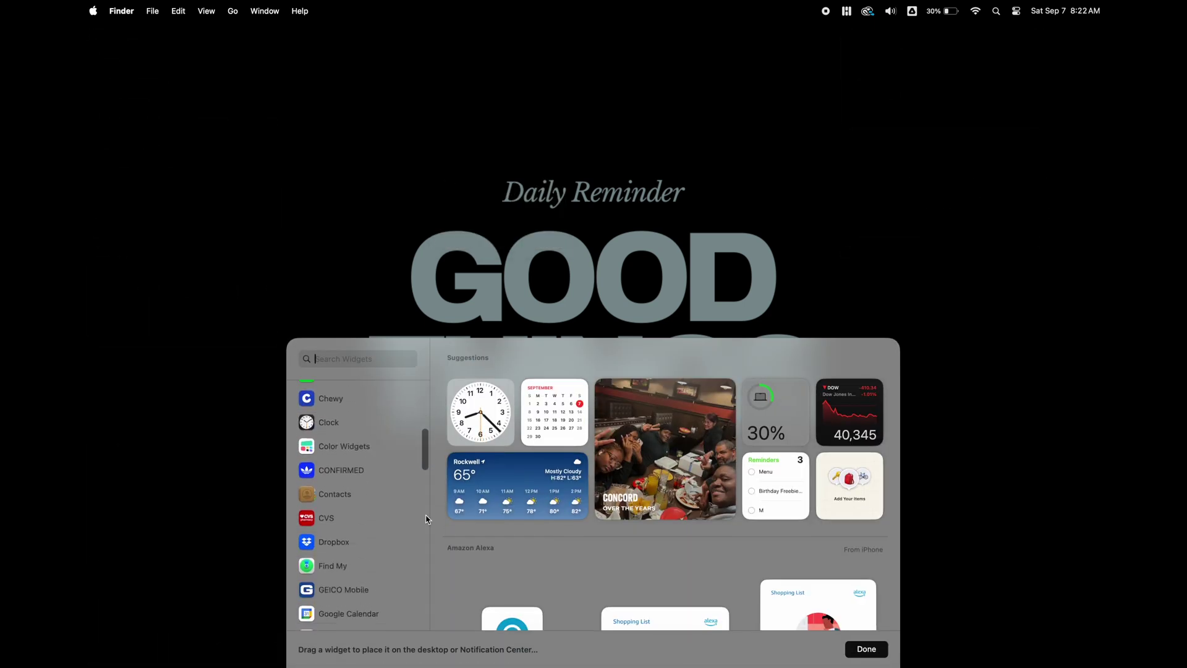
{"action": "scroll", "coordinate": [427, 514], "scroll_direction": "down", "scroll_amount": 2}
{"action": "left_click", "coordinate": [338, 485]}
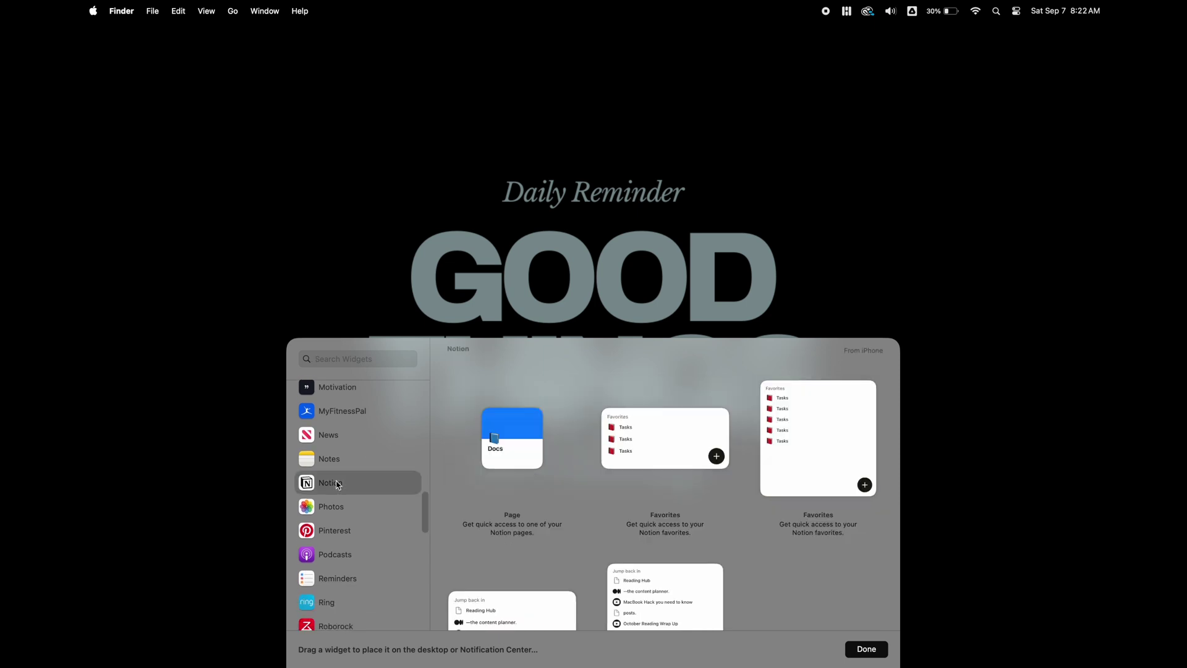
{"action": "scroll", "coordinate": [557, 574], "scroll_direction": "down", "scroll_amount": 3}
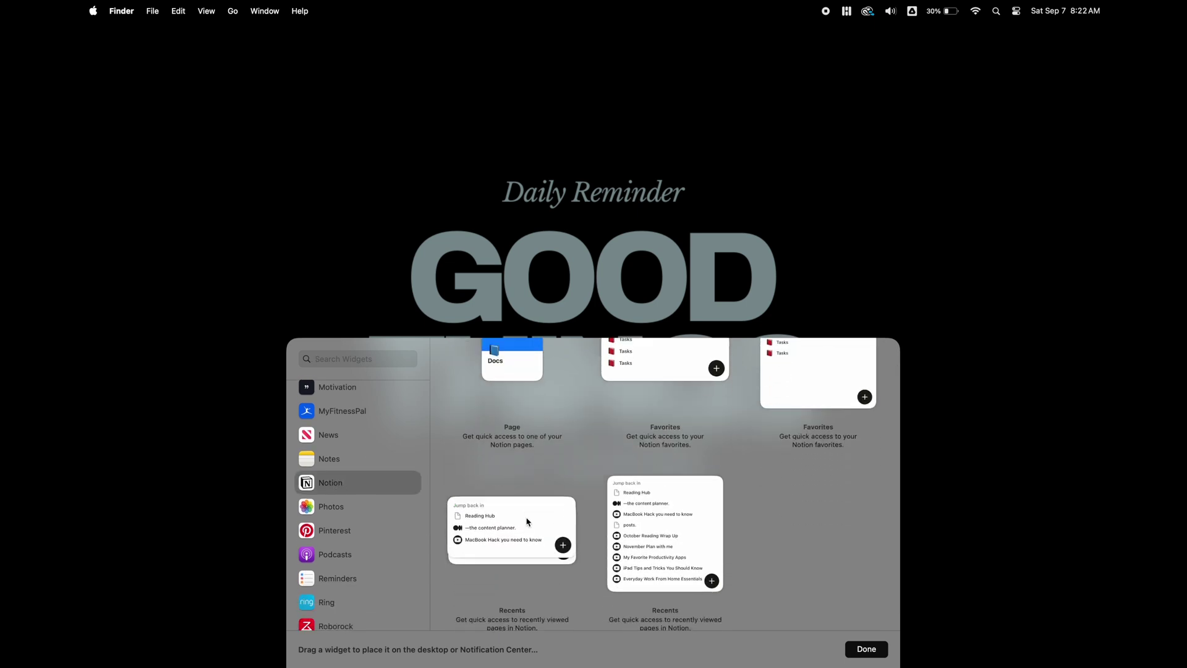
{"action": "left_click", "coordinate": [568, 521]}
{"action": "key", "text": "Escape"}
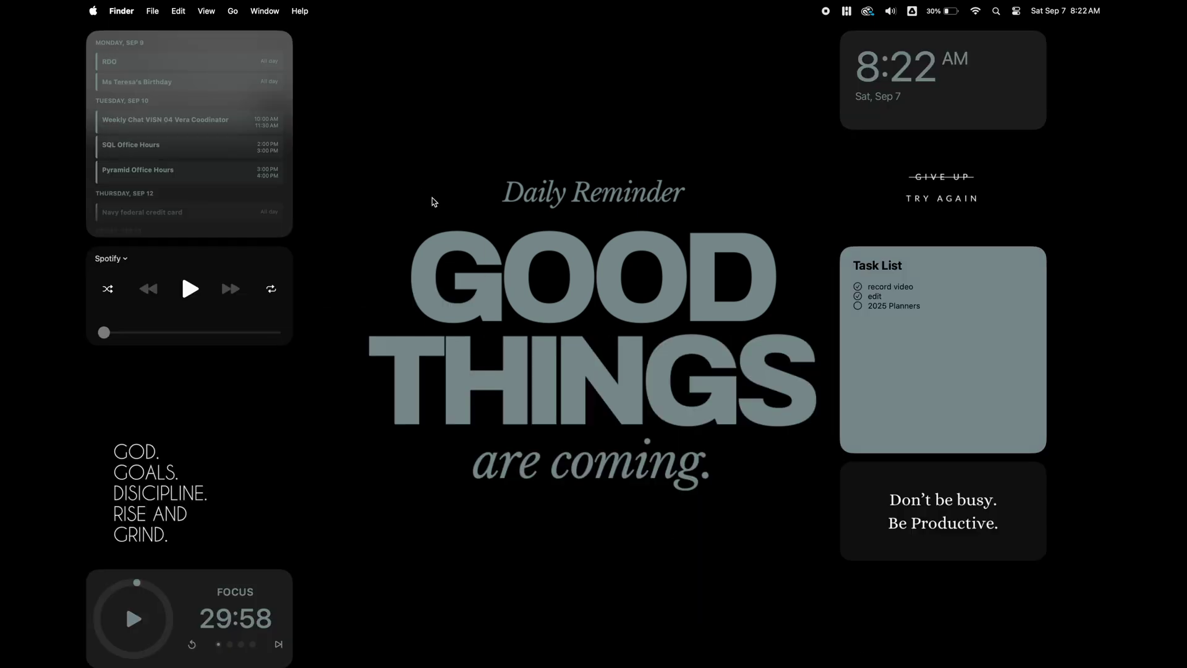
{"action": "left_click_drag", "start_coordinate": [148, 62], "coordinate": [907, 575]}
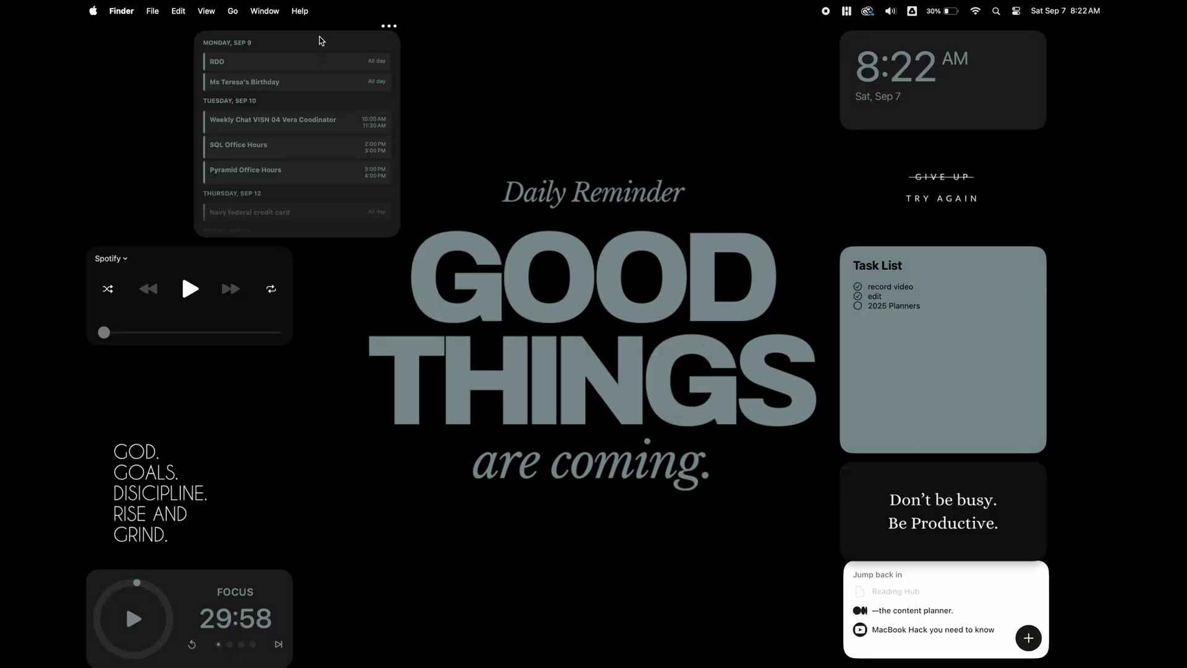
{"action": "left_click_drag", "start_coordinate": [321, 36], "coordinate": [204, 36]}
Step: Set the Widget style to Monochrome under Desktop & Dock in System Settings
{"action": "left_click", "coordinate": [93, 10]}
{"action": "left_click", "coordinate": [112, 50]}
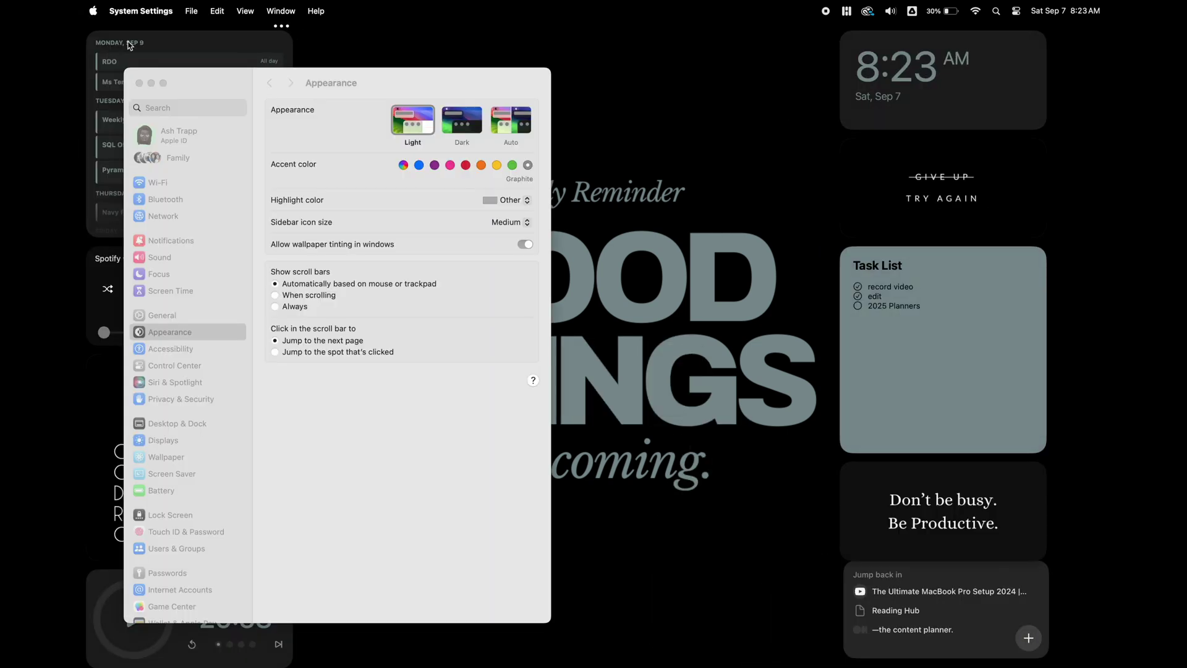
{"action": "left_click", "coordinate": [176, 424]}
{"action": "scroll", "coordinate": [436, 474], "scroll_direction": "down", "scroll_amount": 10}
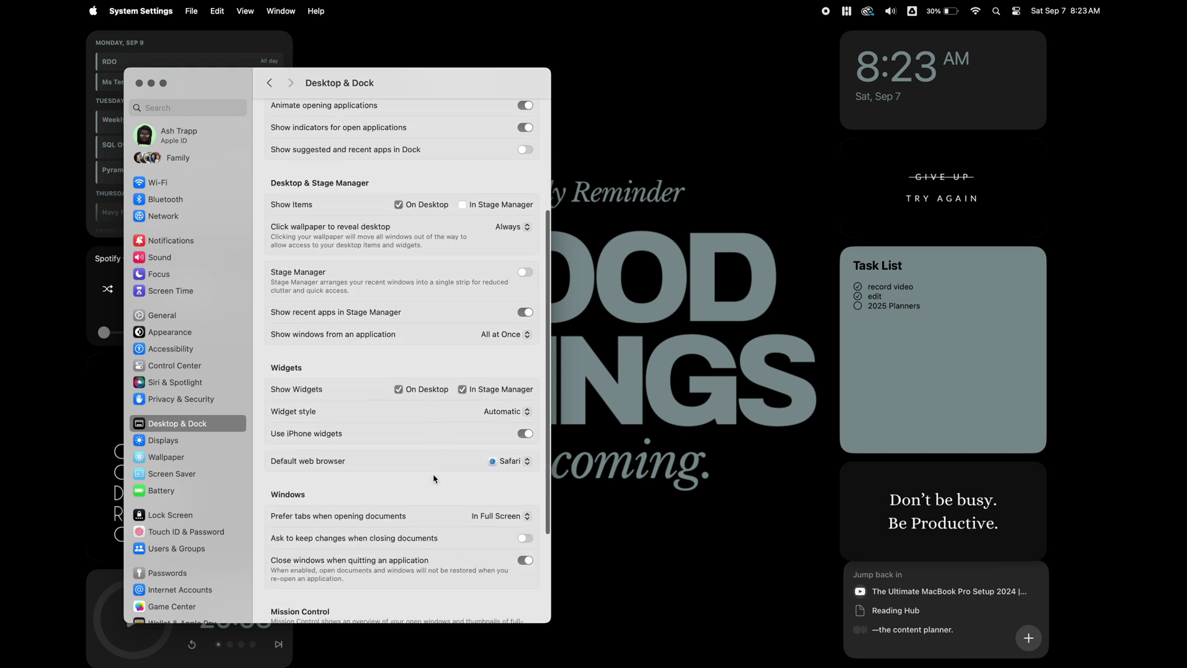
{"action": "left_click", "coordinate": [501, 275]}
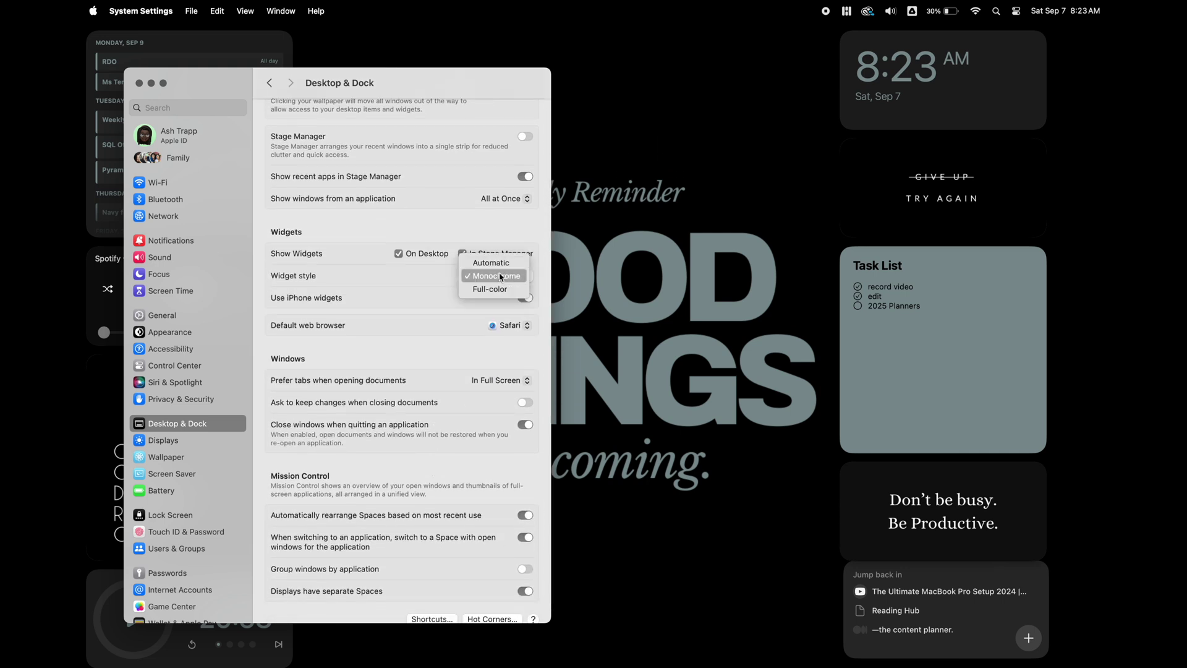
{"action": "left_click", "coordinate": [501, 275]}
{"action": "left_click", "coordinate": [501, 275]}
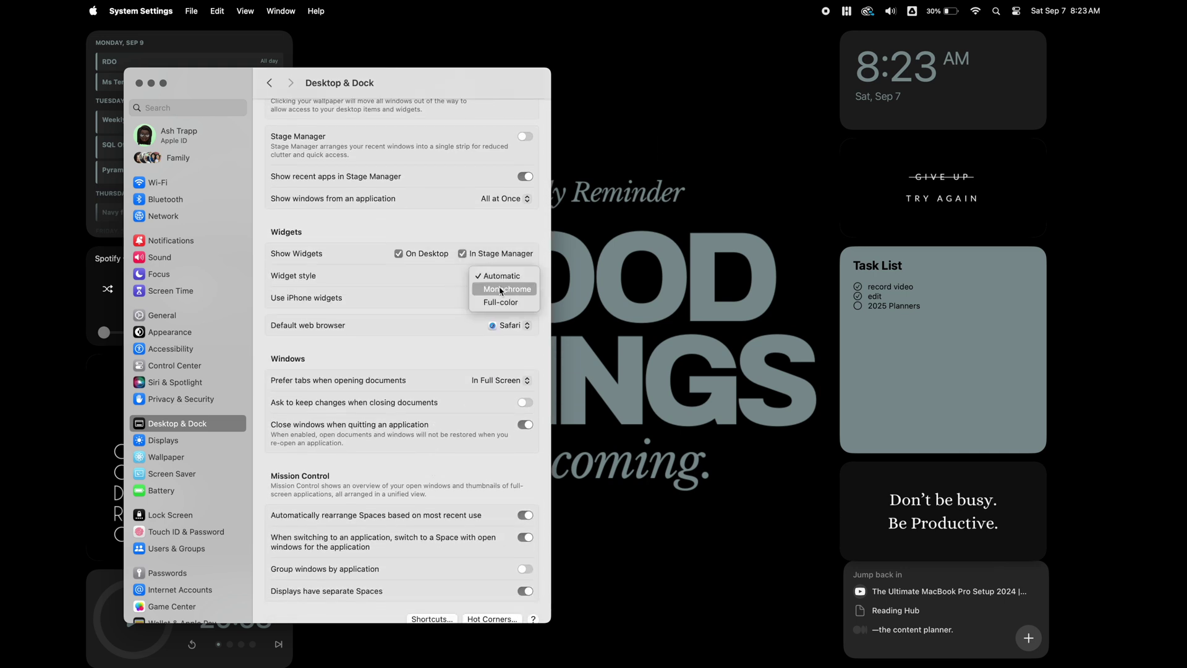
{"action": "left_click", "coordinate": [501, 291]}
{"action": "left_click", "coordinate": [578, 70]}
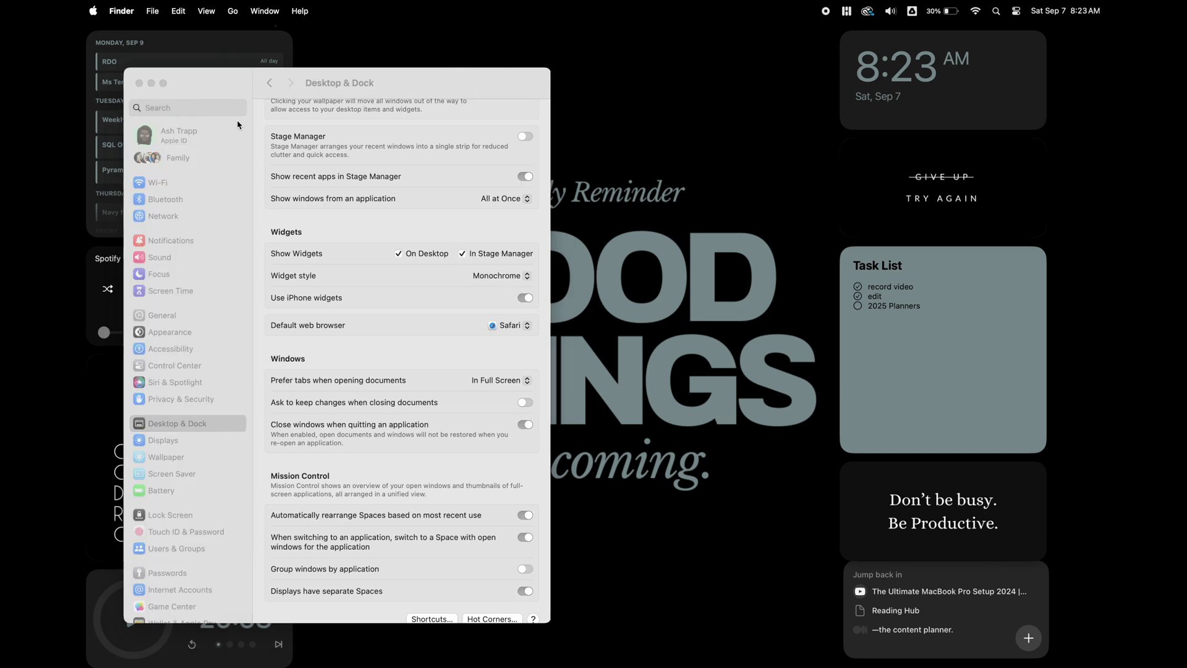
Step: Download Fliqlo 1.9.3 for Mac from fliqlo.com, allowing the download, and check the downloads list
{"action": "left_click", "coordinate": [139, 84]}
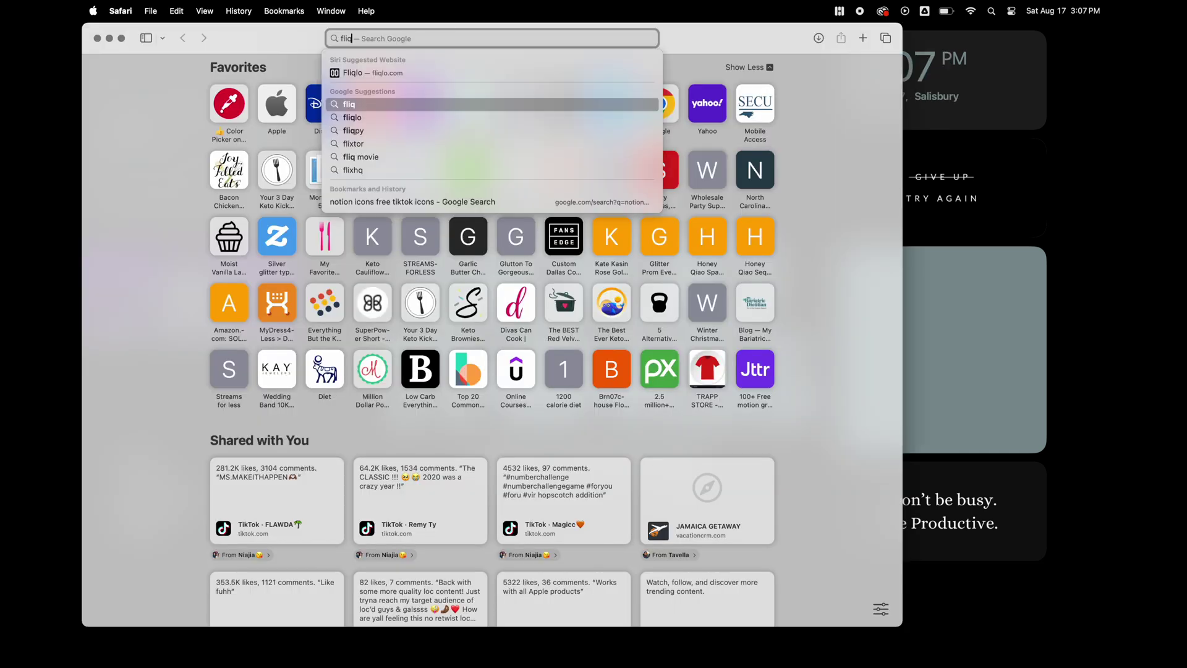
{"action": "left_click", "coordinate": [383, 73]}
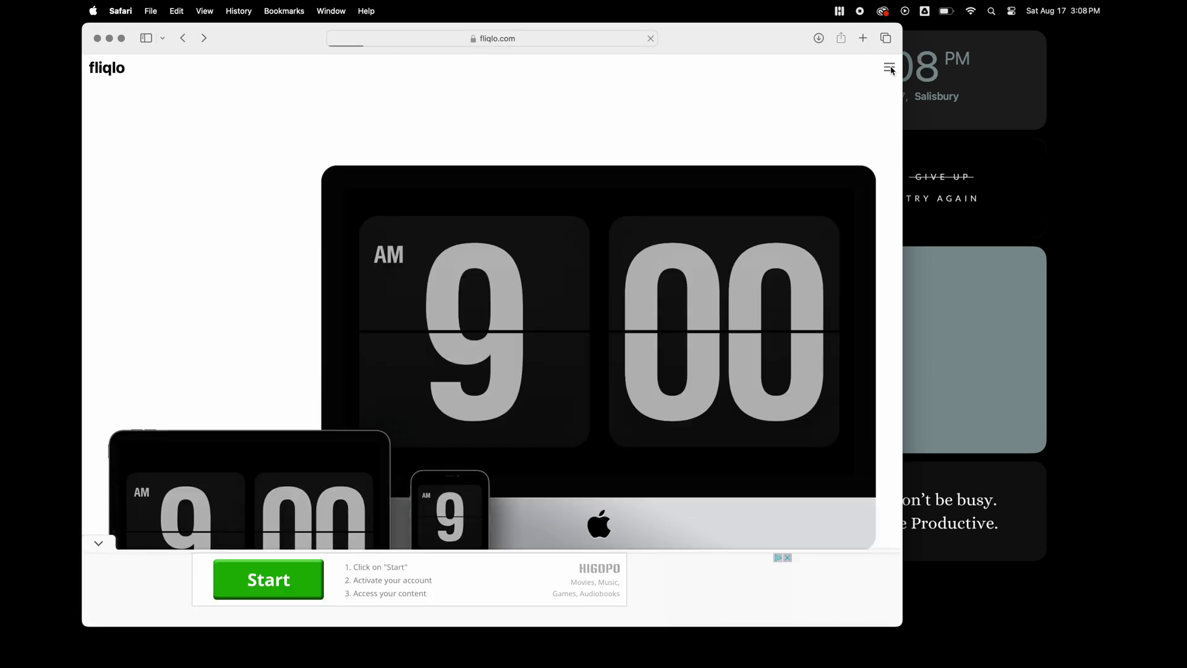
{"action": "left_click", "coordinate": [891, 69]}
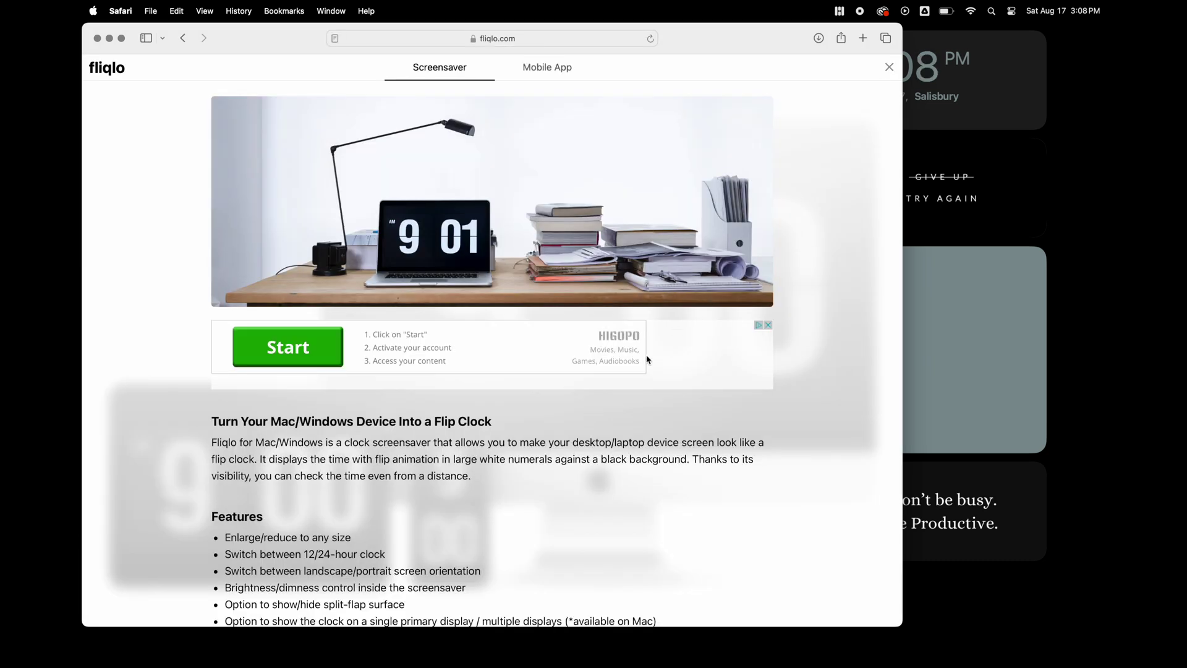
{"action": "scroll", "coordinate": [649, 364], "scroll_direction": "down", "scroll_amount": 10}
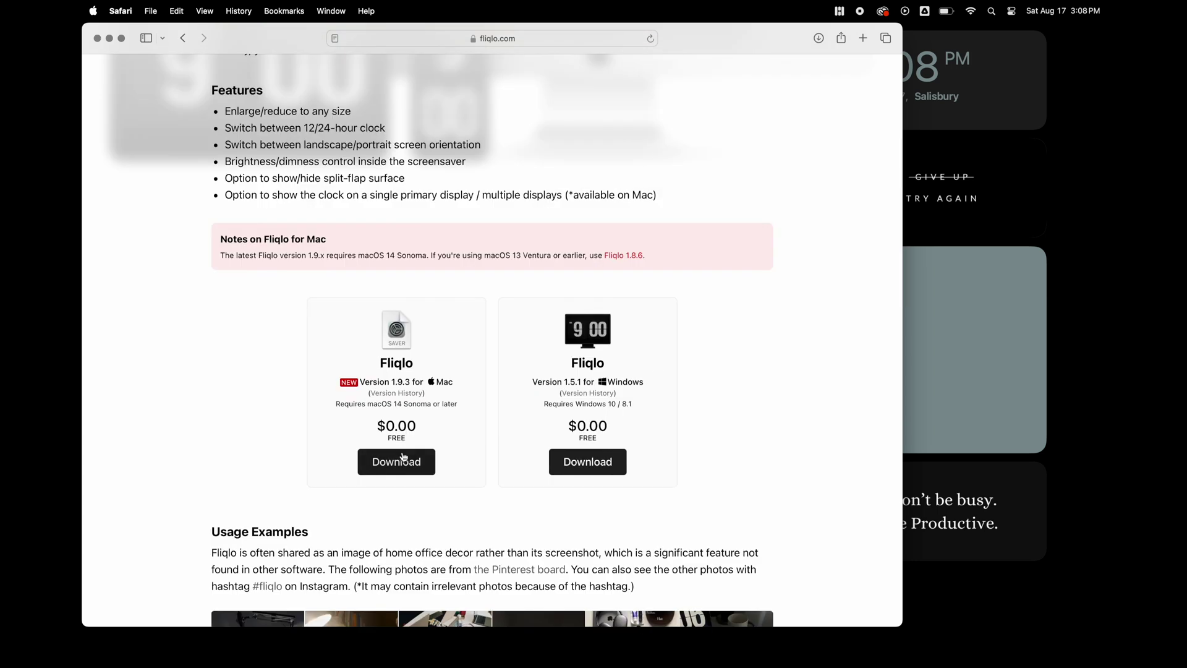
{"action": "left_click", "coordinate": [402, 460]}
{"action": "left_click", "coordinate": [597, 365]}
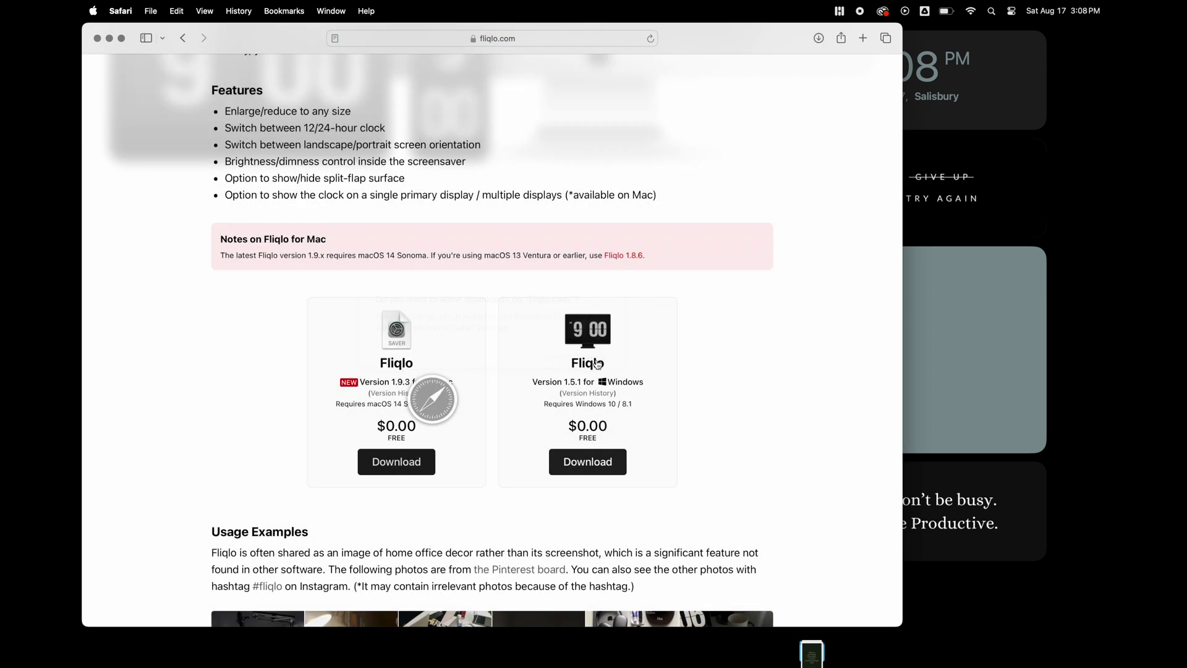
{"action": "left_click", "coordinate": [819, 39]}
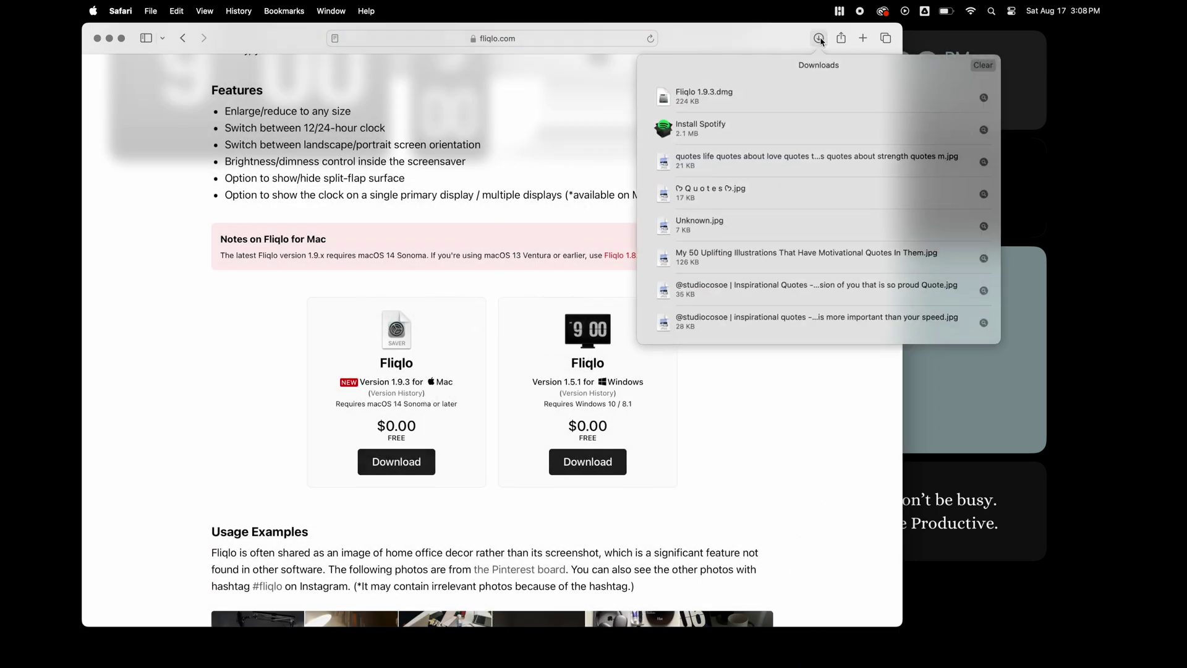
Step: Install the Fliqlo screen saver from the downloaded Fliqlo 1.9.3.dmg
{"action": "double_click", "coordinate": [752, 92]}
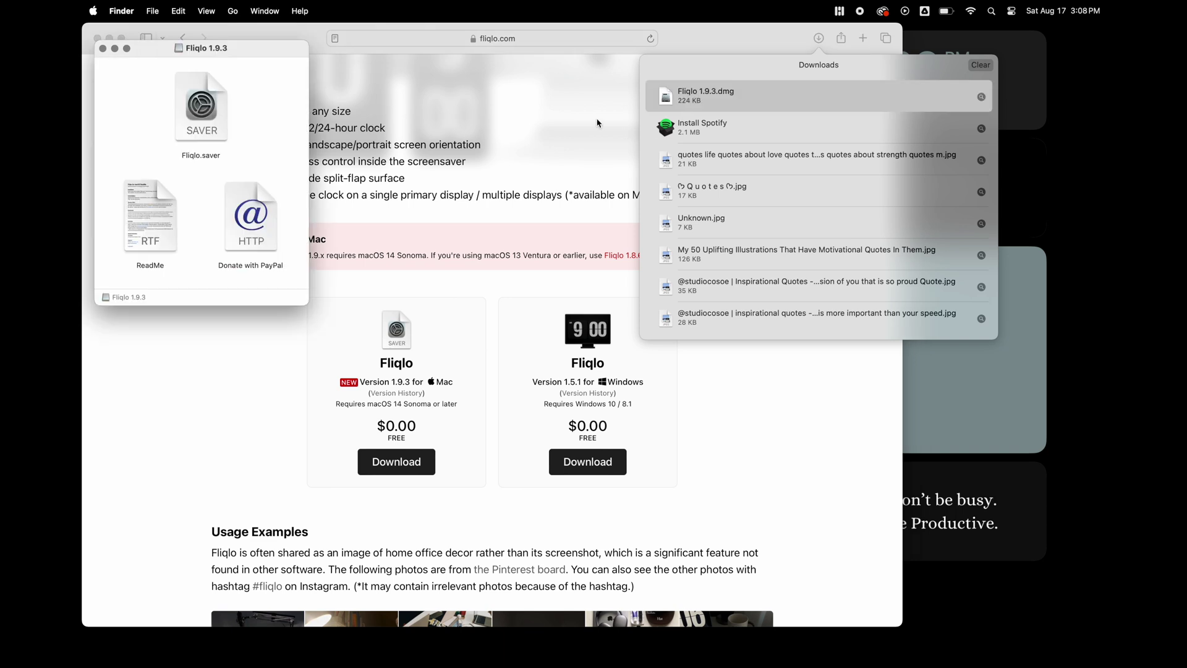
{"action": "double_click", "coordinate": [215, 115]}
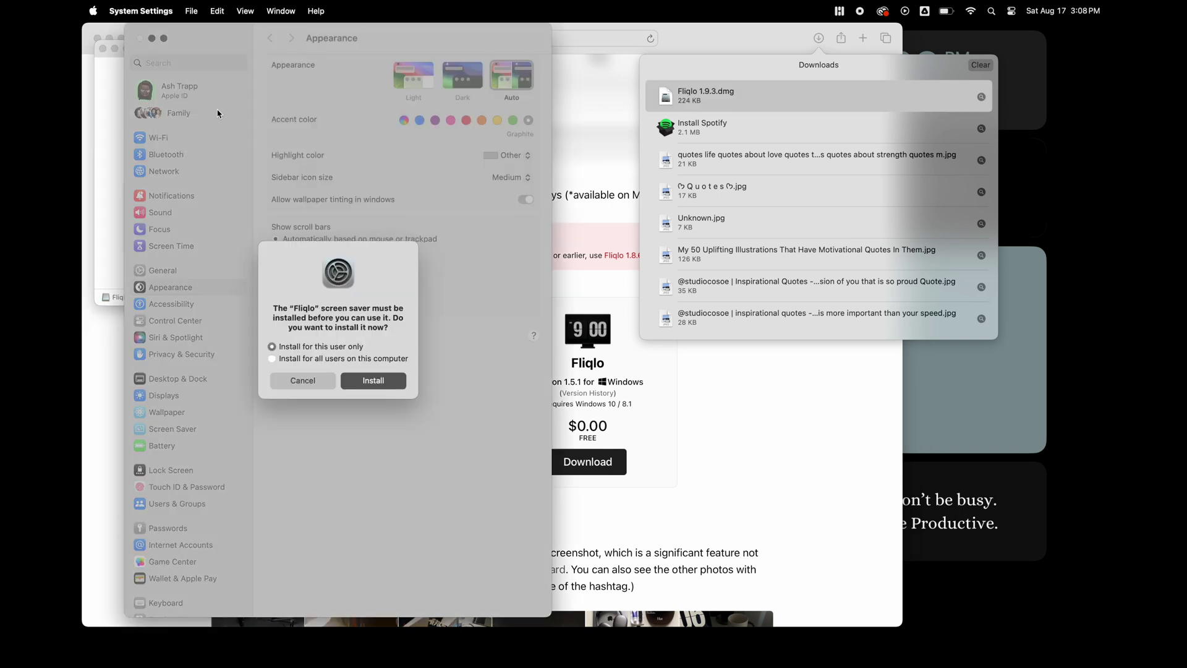
{"action": "left_click", "coordinate": [380, 380]}
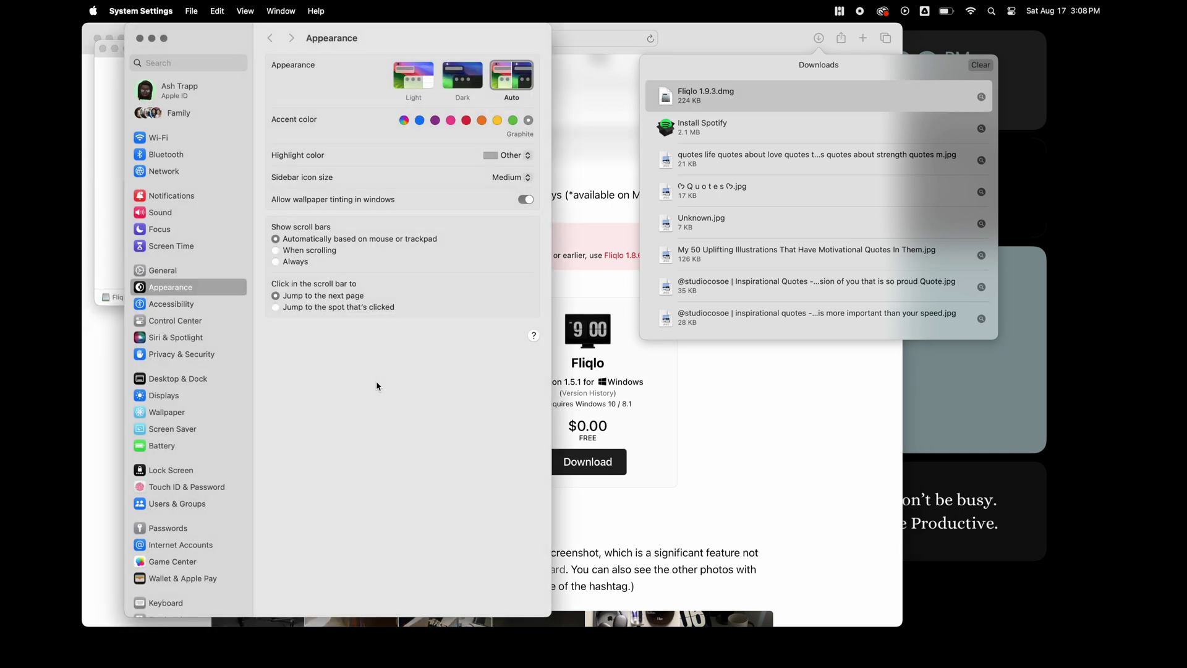
Step: Select Fliqlo under Other as the active screen saver and close System Settings
{"action": "scroll", "coordinate": [431, 364], "scroll_direction": "down", "scroll_amount": 5}
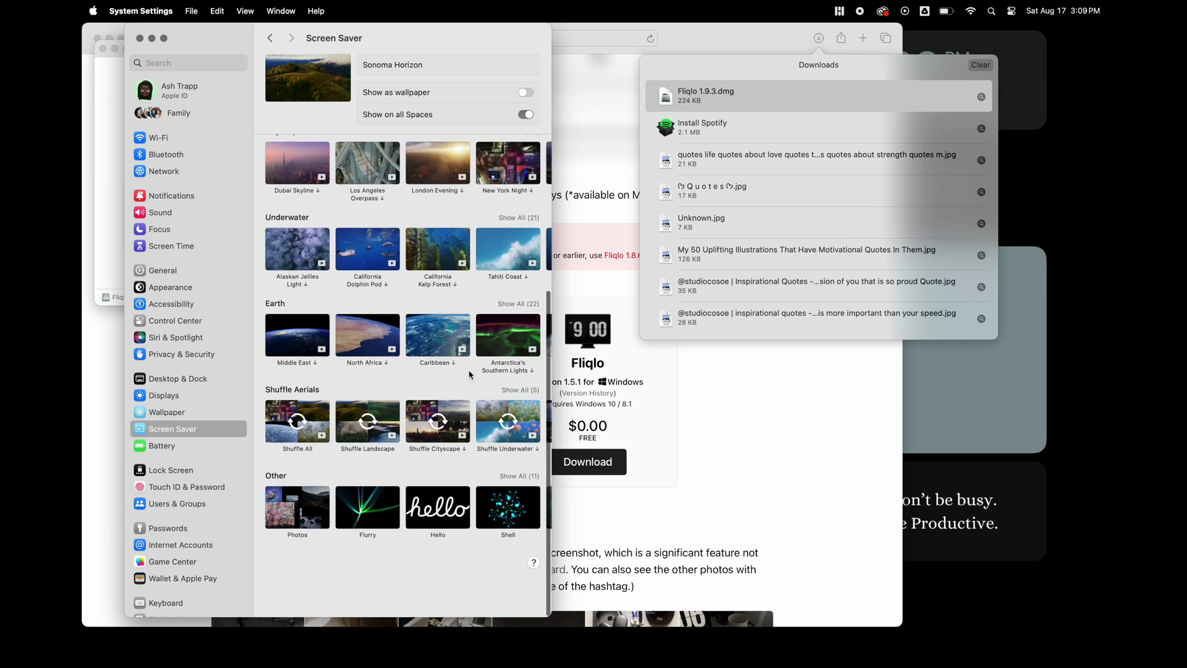
{"action": "scroll", "coordinate": [475, 535], "scroll_direction": "right", "scroll_amount": 5}
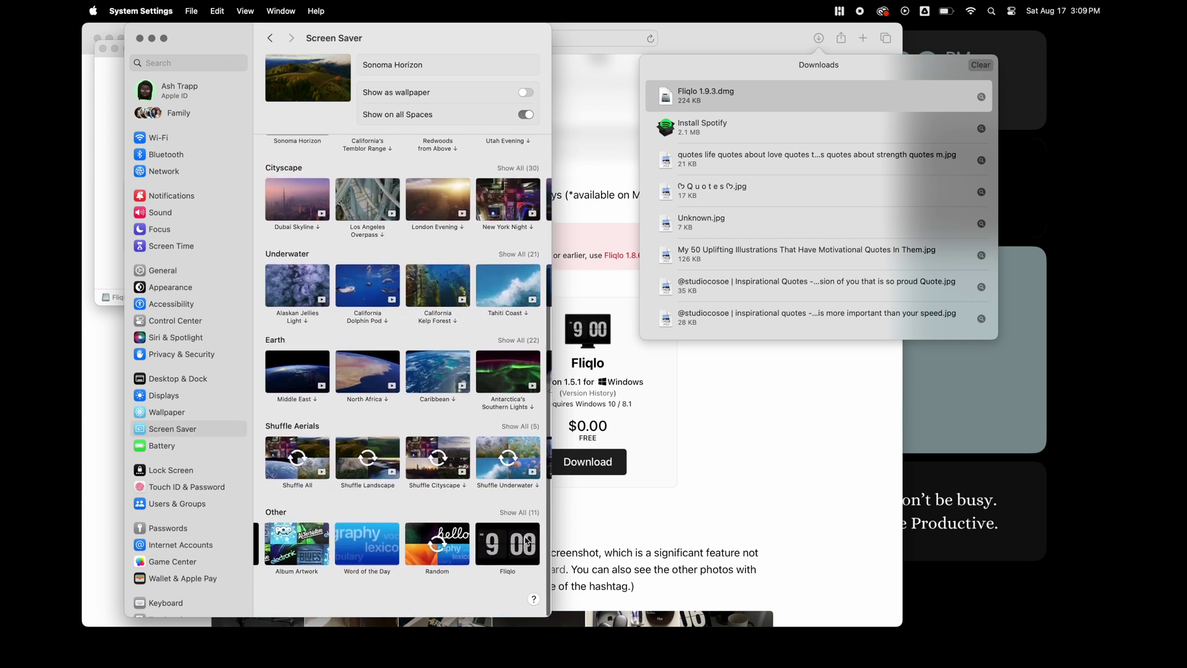
{"action": "left_click", "coordinate": [517, 536]}
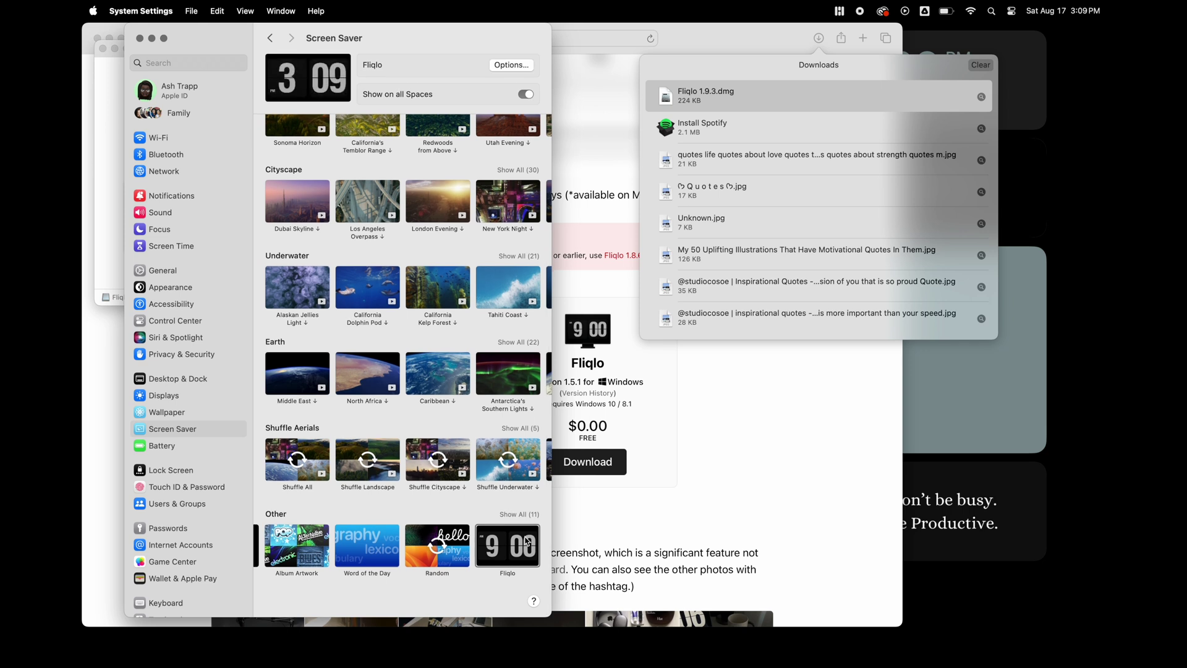
{"action": "left_click", "coordinate": [140, 38]}
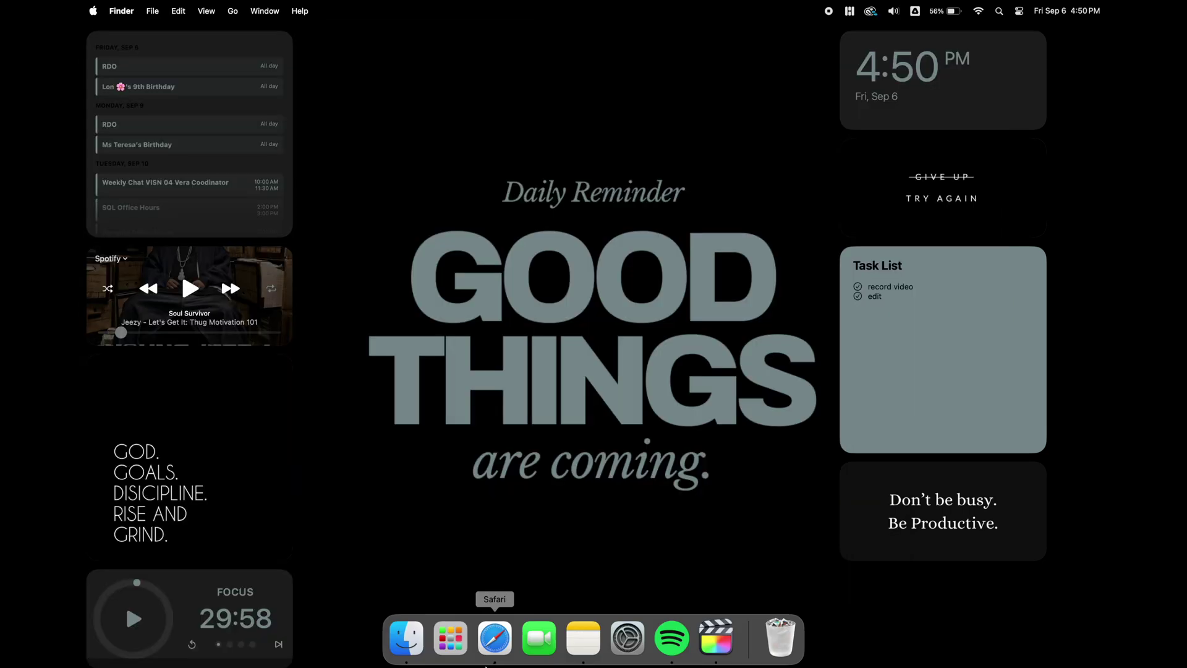
Step: Remove FaceTime, Spotify and System Settings from the Dock
{"action": "right_click", "coordinate": [539, 637]}
{"action": "mouse_move", "coordinate": [550, 558]}
{"action": "left_click", "coordinate": [649, 560]}
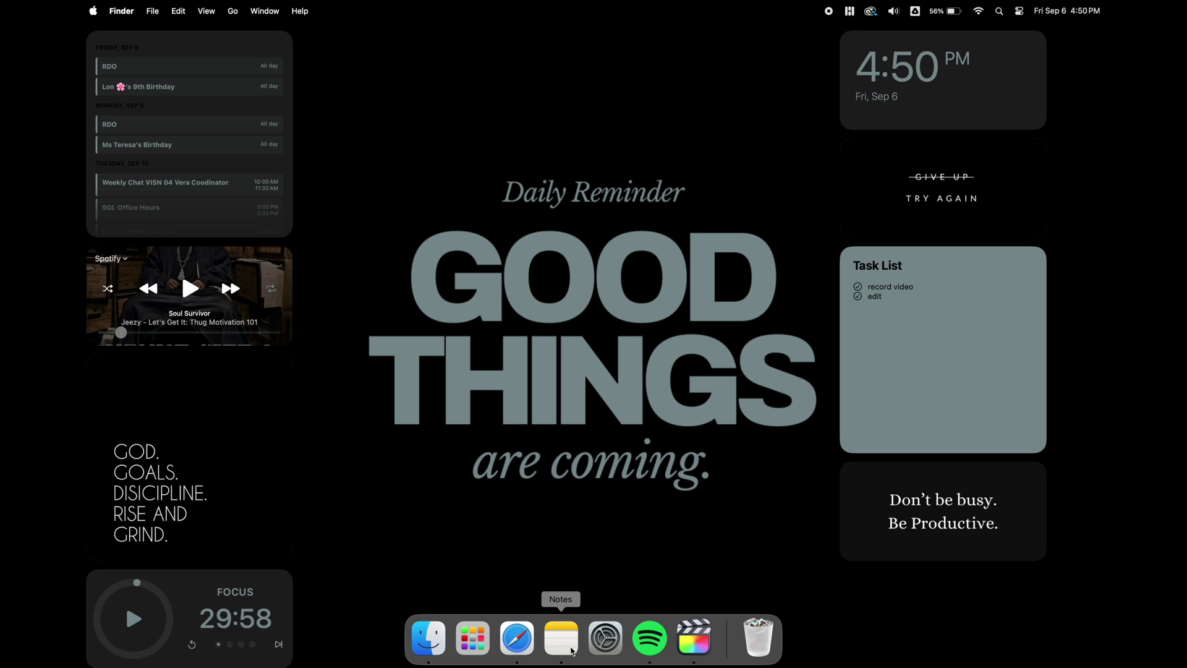
{"action": "right_click", "coordinate": [649, 636]}
{"action": "mouse_move", "coordinate": [692, 546]}
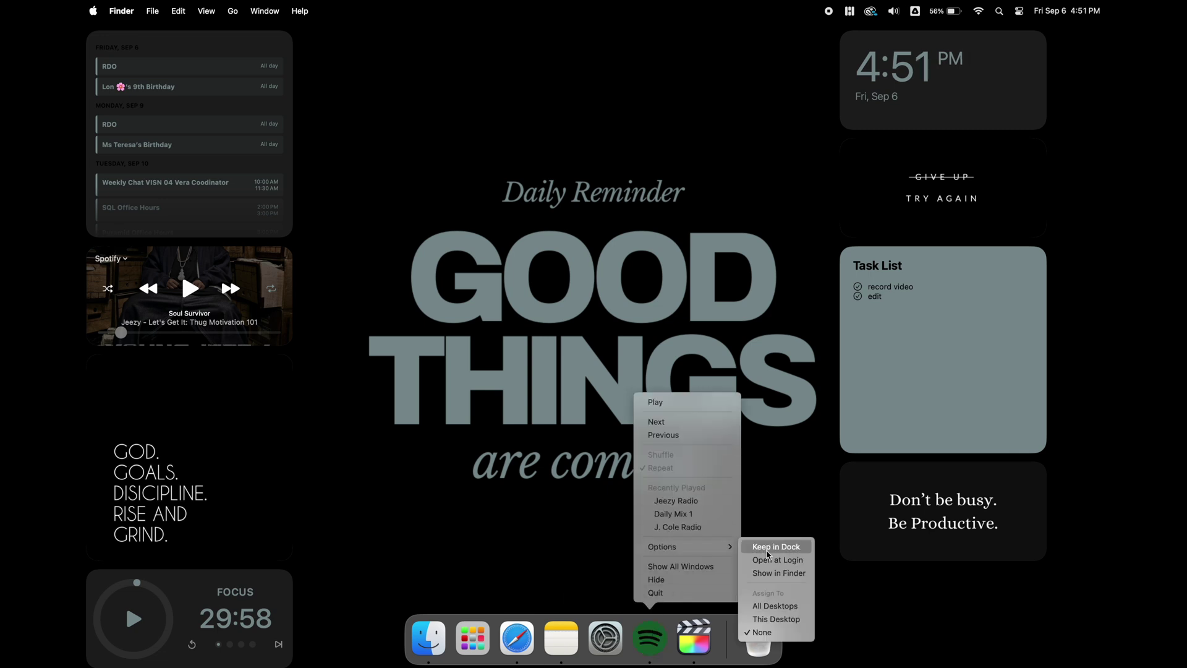
{"action": "left_click", "coordinate": [680, 593]}
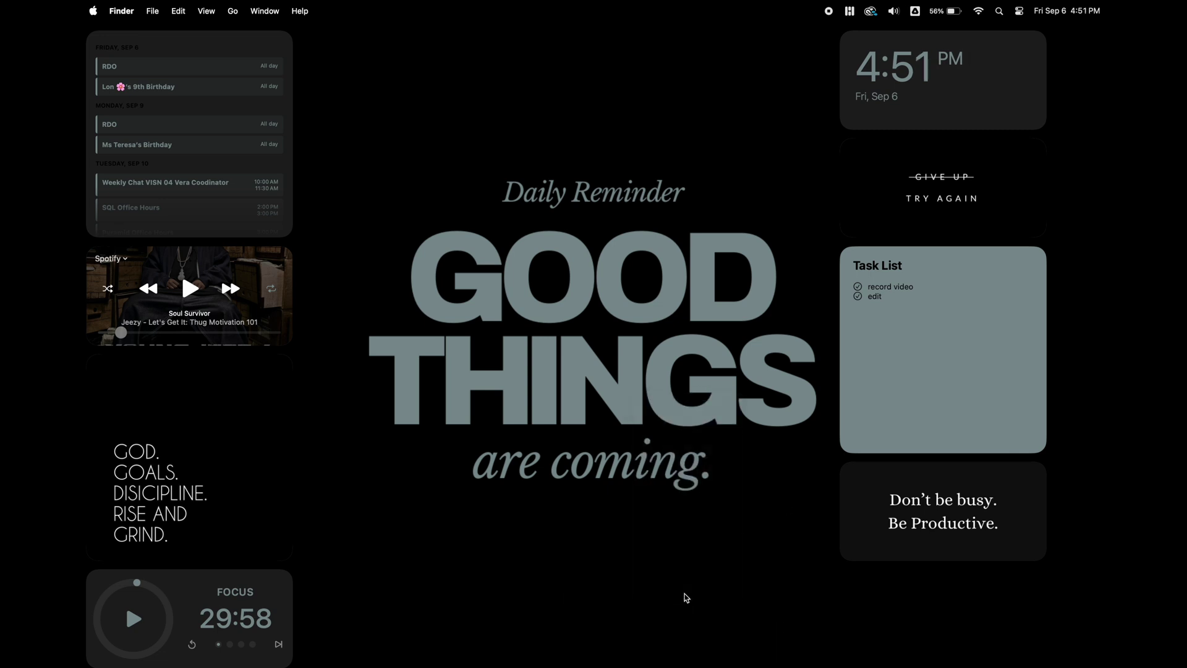
{"action": "right_click", "coordinate": [637, 636]}
{"action": "mouse_move", "coordinate": [634, 560]}
{"action": "left_click", "coordinate": [761, 568]}
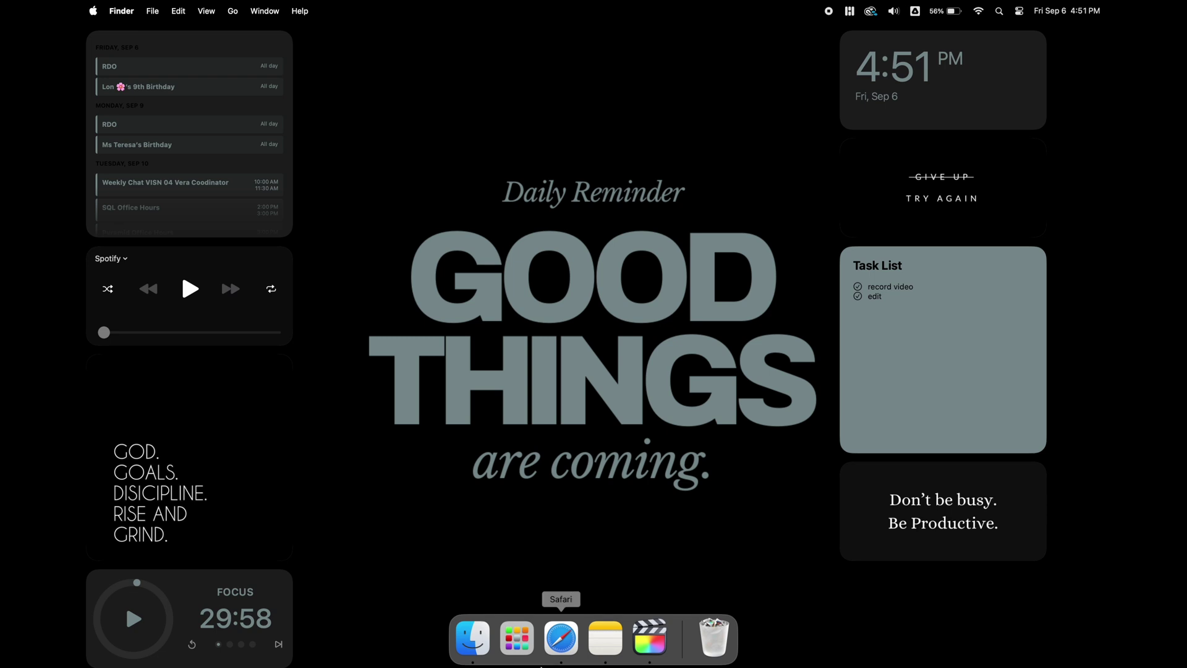
Step: Add Canva, Google Chrome, Notion, Adobe InDesign 2024 and Adobe Illustrator 2024 to the Dock from the app grid
{"action": "left_click", "coordinate": [560, 636]}
{"action": "left_click_drag", "start_coordinate": [691, 630], "coordinate": [663, 217]}
{"action": "left_click_drag", "start_coordinate": [592, 97], "coordinate": [540, 636]}
{"action": "left_click", "coordinate": [717, 102]}
{"action": "left_click_drag", "start_coordinate": [717, 102], "coordinate": [562, 637]}
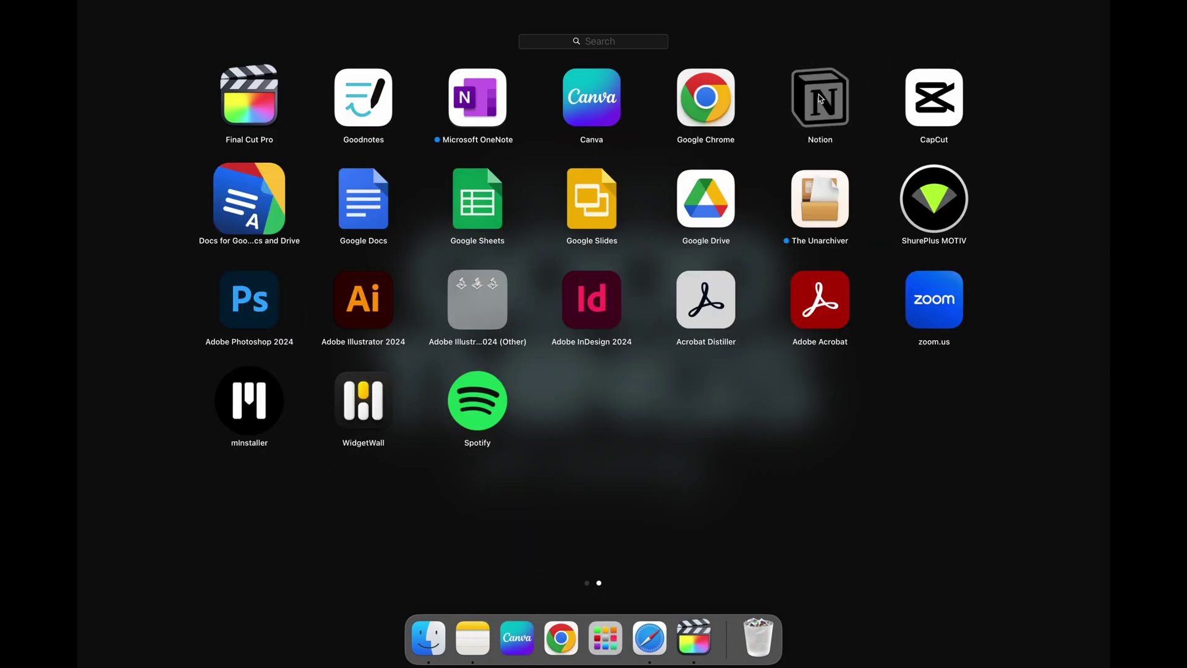
{"action": "left_click_drag", "start_coordinate": [820, 99], "coordinate": [584, 639]}
{"action": "left_click_drag", "start_coordinate": [591, 303], "coordinate": [605, 637]}
{"action": "left_click_drag", "start_coordinate": [359, 270], "coordinate": [580, 631]}
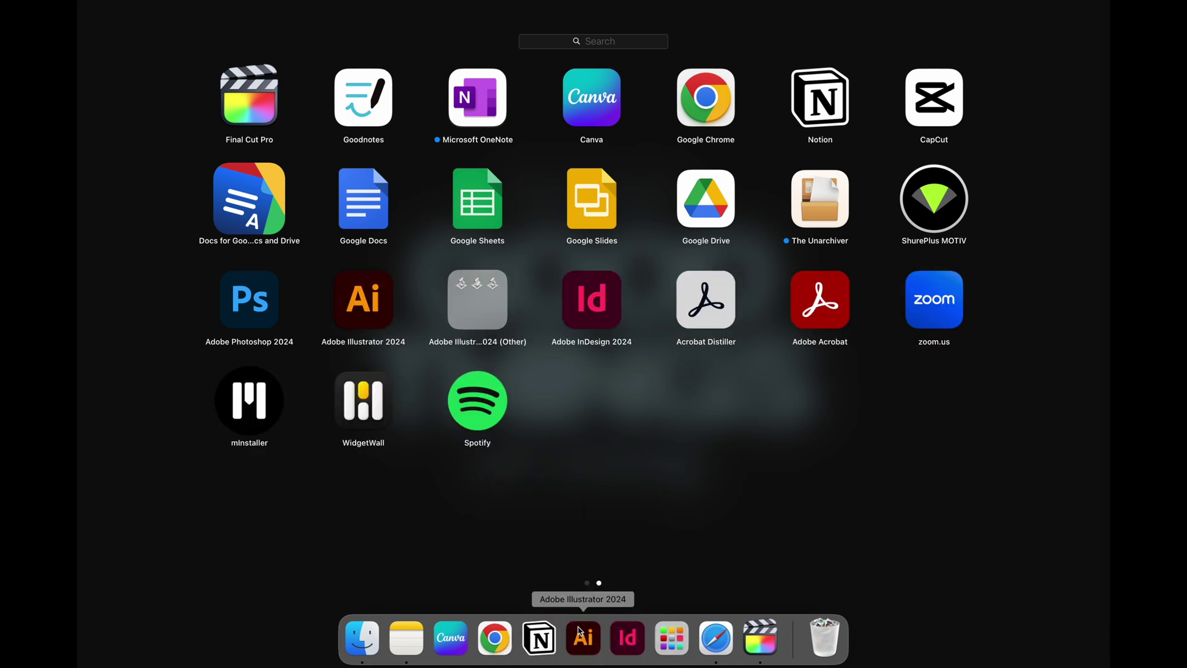
{"action": "scroll", "coordinate": [614, 437], "scroll_direction": "left", "scroll_amount": 3}
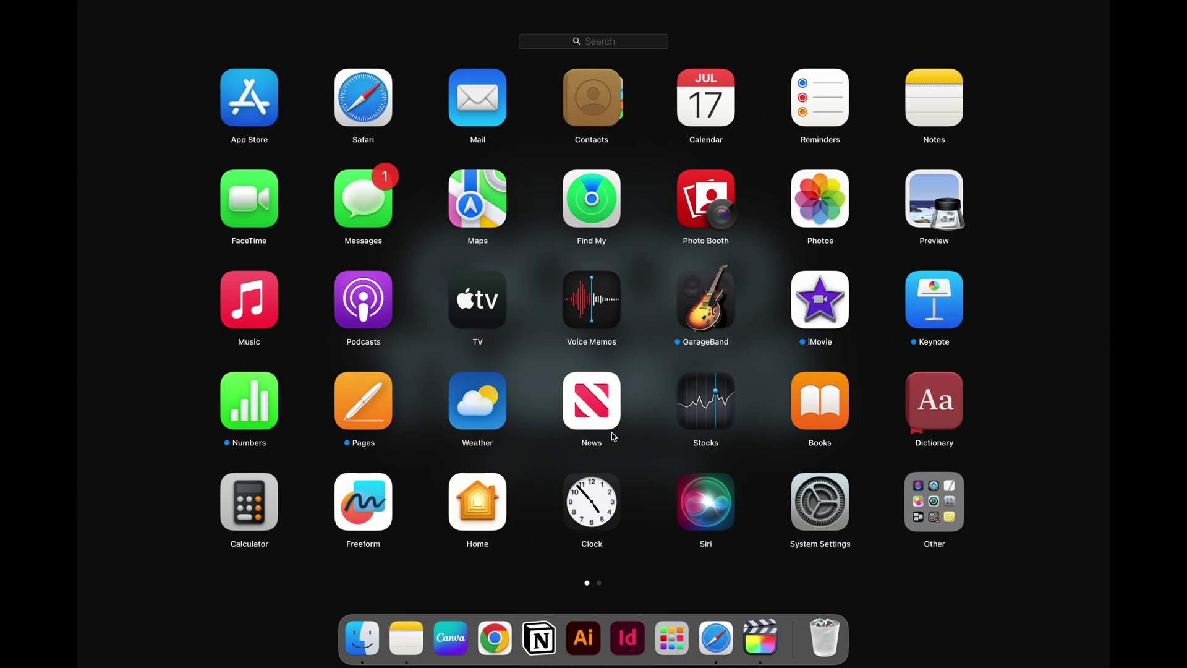
{"action": "key", "text": "Escape"}
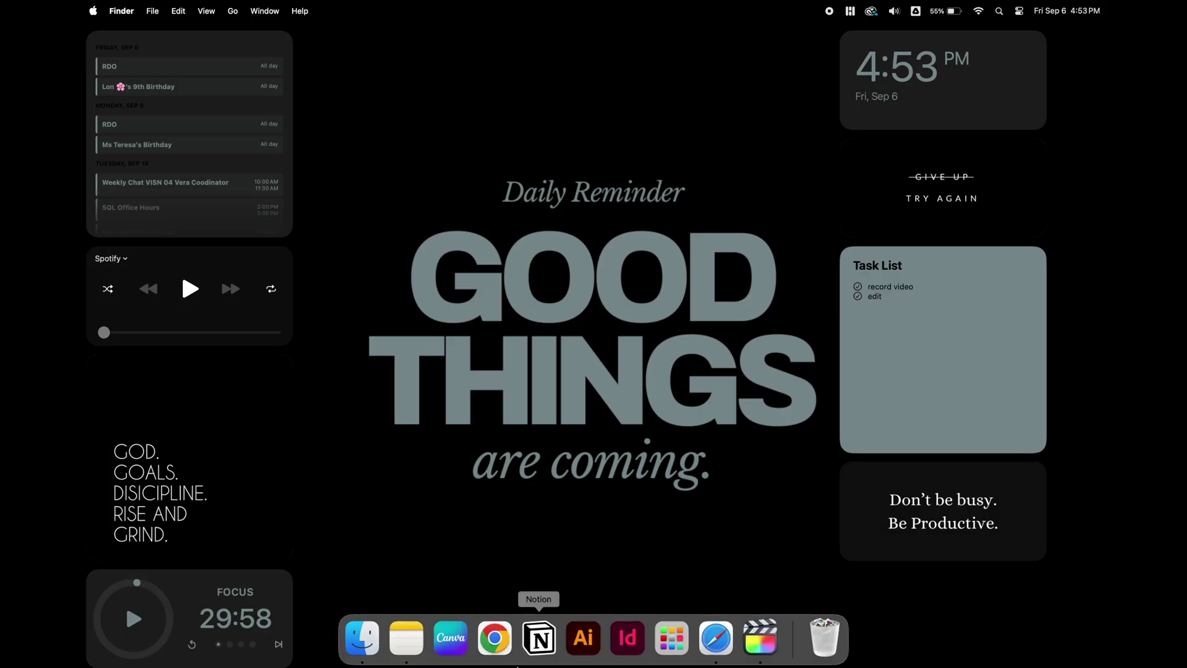
Step: Reorder the Dock (Chrome, Illustrator, InDesign, Safari, Final Cut Pro), remove Launchpad, and open Desktop & Dock settings
{"action": "right_click", "coordinate": [495, 638]}
{"action": "left_click", "coordinate": [455, 587]}
{"action": "left_click_drag", "start_coordinate": [495, 637], "coordinate": [450, 637]}
{"action": "left_click_drag", "start_coordinate": [583, 637], "coordinate": [495, 638]}
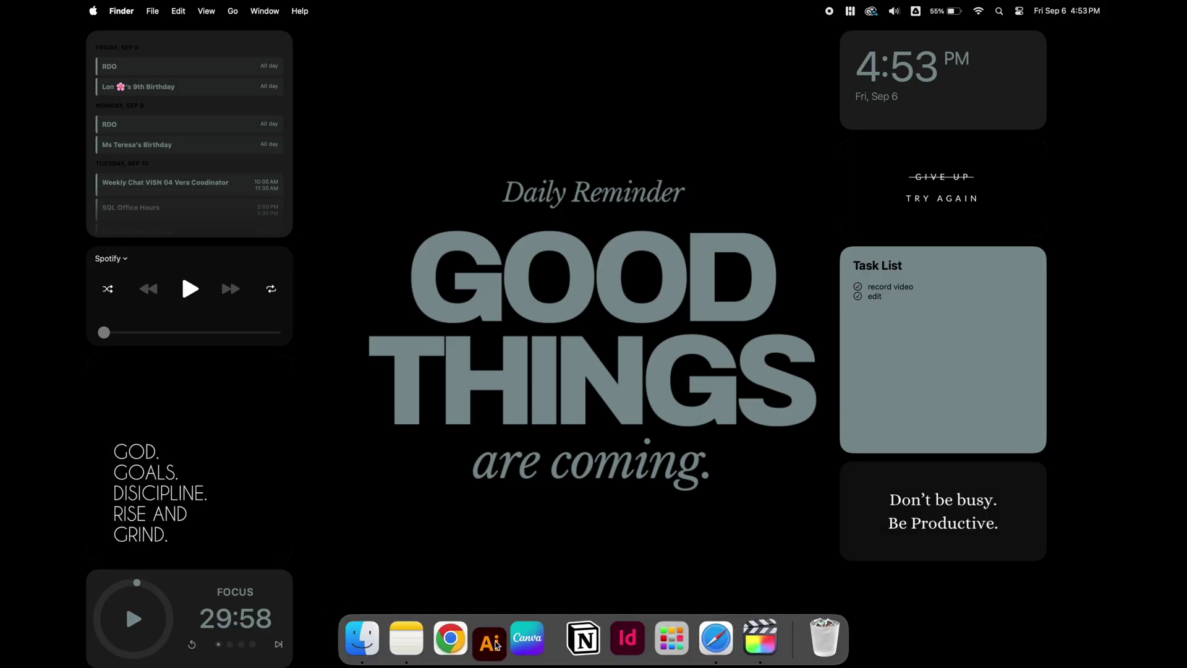
{"action": "left_click_drag", "start_coordinate": [627, 638], "coordinate": [539, 638]}
{"action": "left_click_drag", "start_coordinate": [672, 638], "coordinate": [406, 637]}
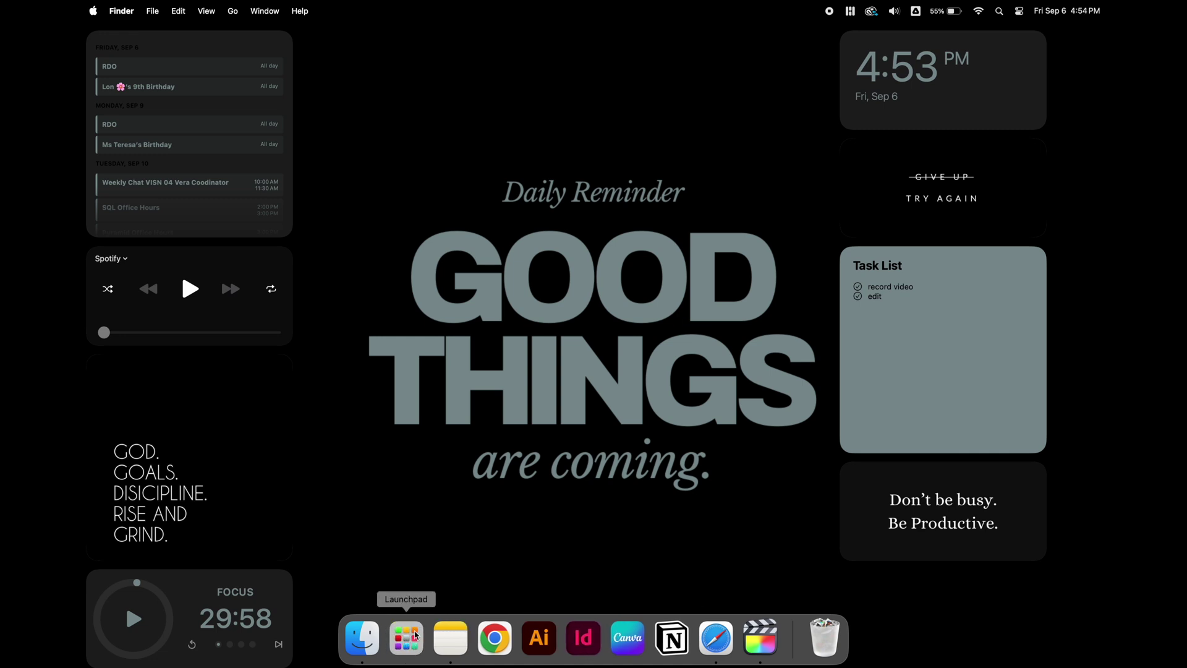
{"action": "right_click", "coordinate": [412, 637]}
{"action": "left_click", "coordinate": [433, 574]}
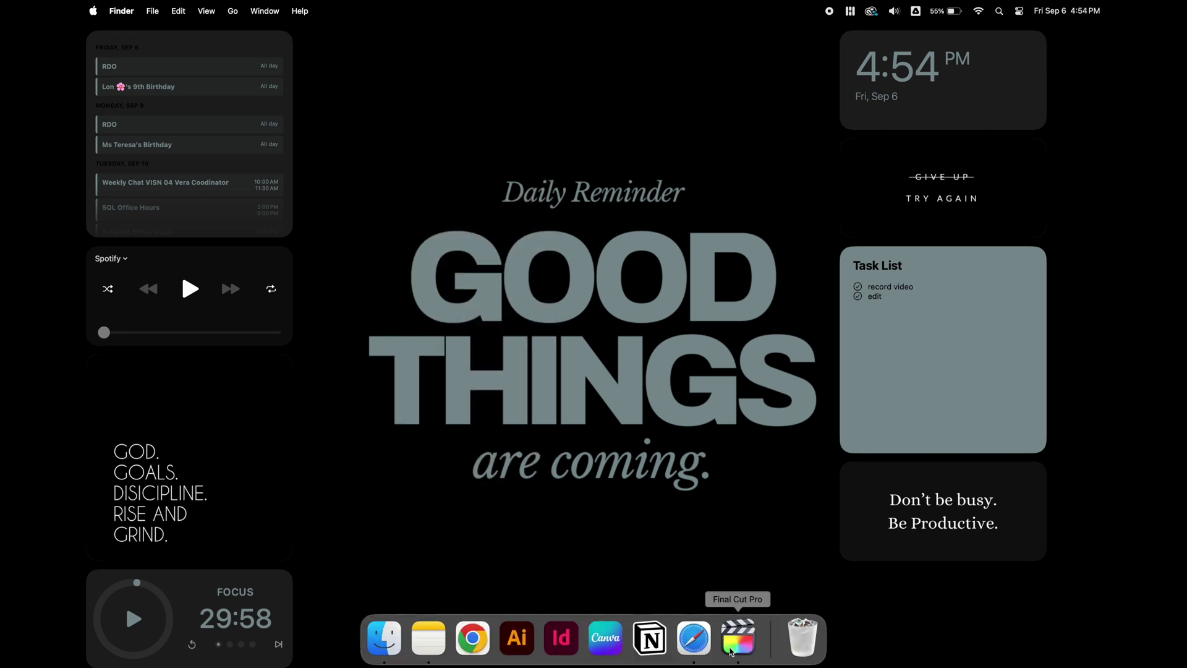
{"action": "left_click_drag", "start_coordinate": [694, 637], "coordinate": [468, 643]}
{"action": "left_click_drag", "start_coordinate": [739, 638], "coordinate": [561, 637]}
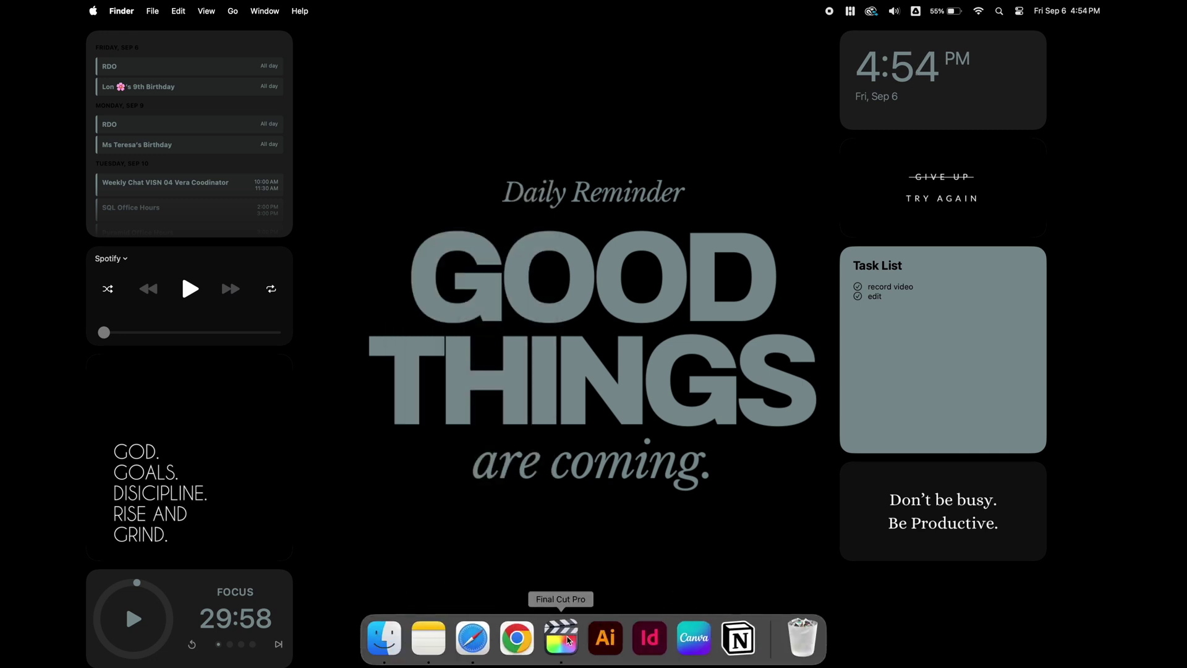
{"action": "left_click", "coordinate": [561, 637]}
{"action": "left_click", "coordinate": [169, 425]}
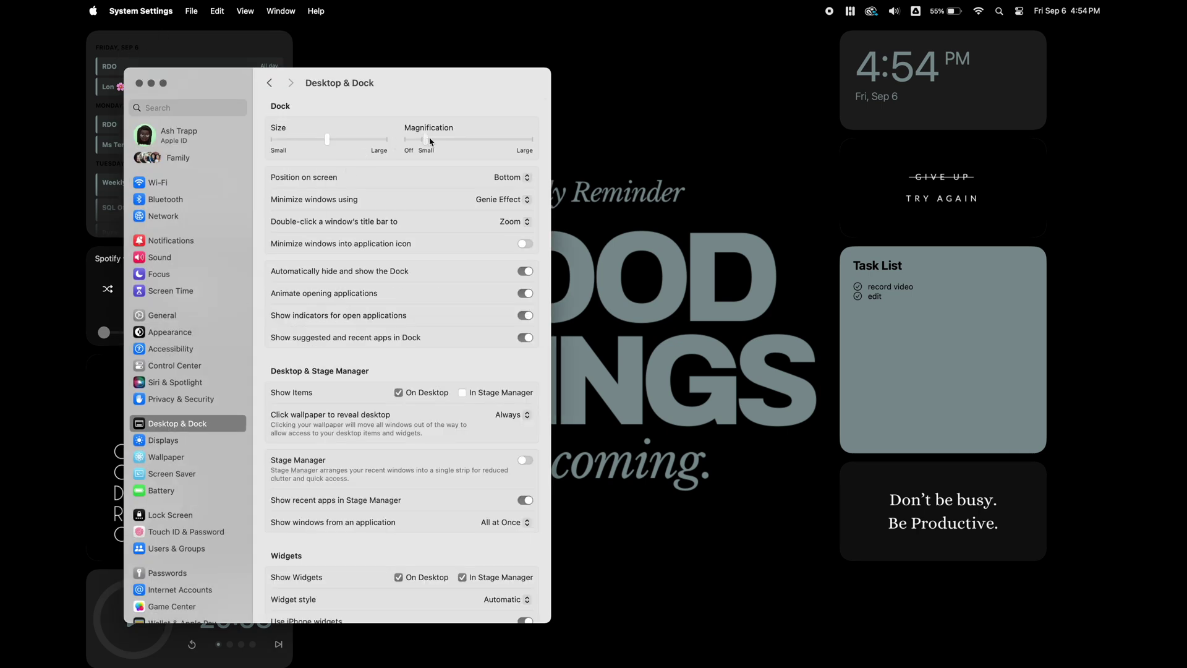
Step: Set Dock magnification to Large, then toggle Control Center's battery percentage off and back on
{"action": "left_click_drag", "start_coordinate": [454, 139], "coordinate": [468, 141]}
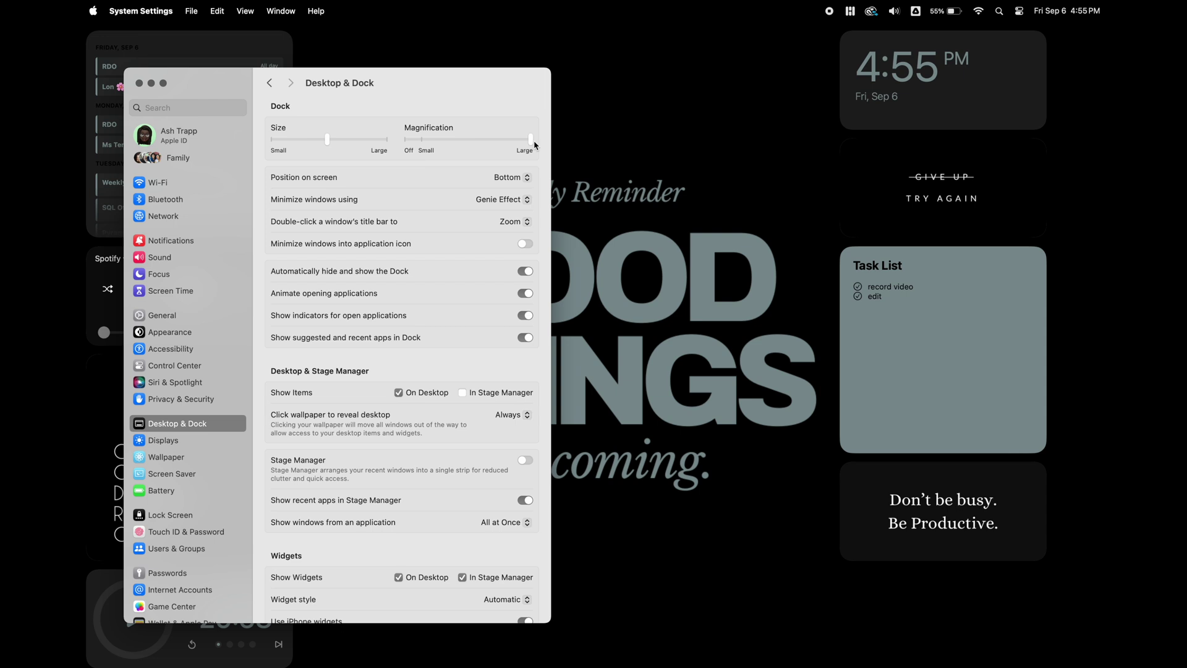
{"action": "mouse_move", "coordinate": [454, 666]}
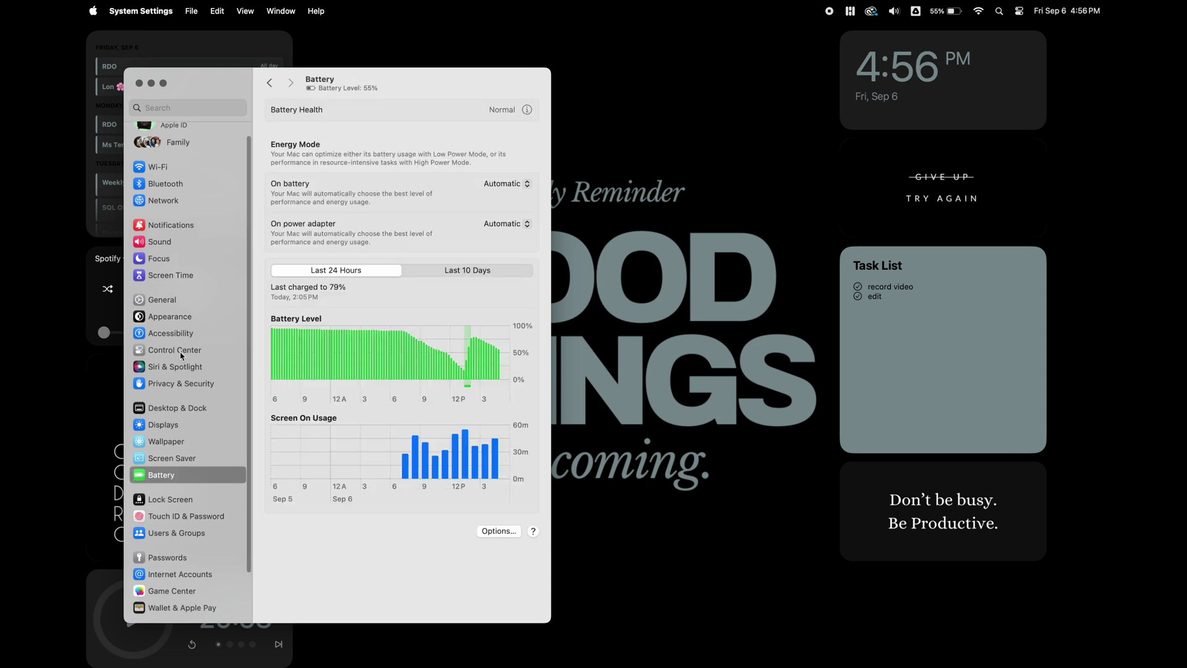
{"action": "left_click", "coordinate": [182, 350]}
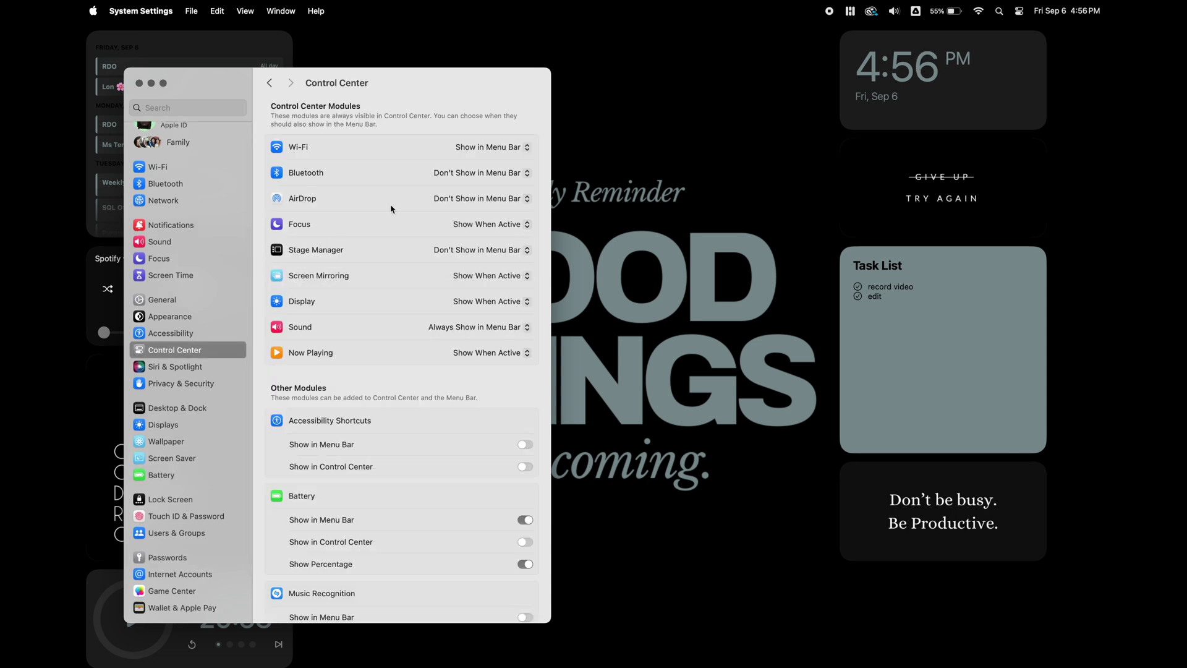
{"action": "scroll", "coordinate": [440, 461], "scroll_direction": "down", "scroll_amount": 5}
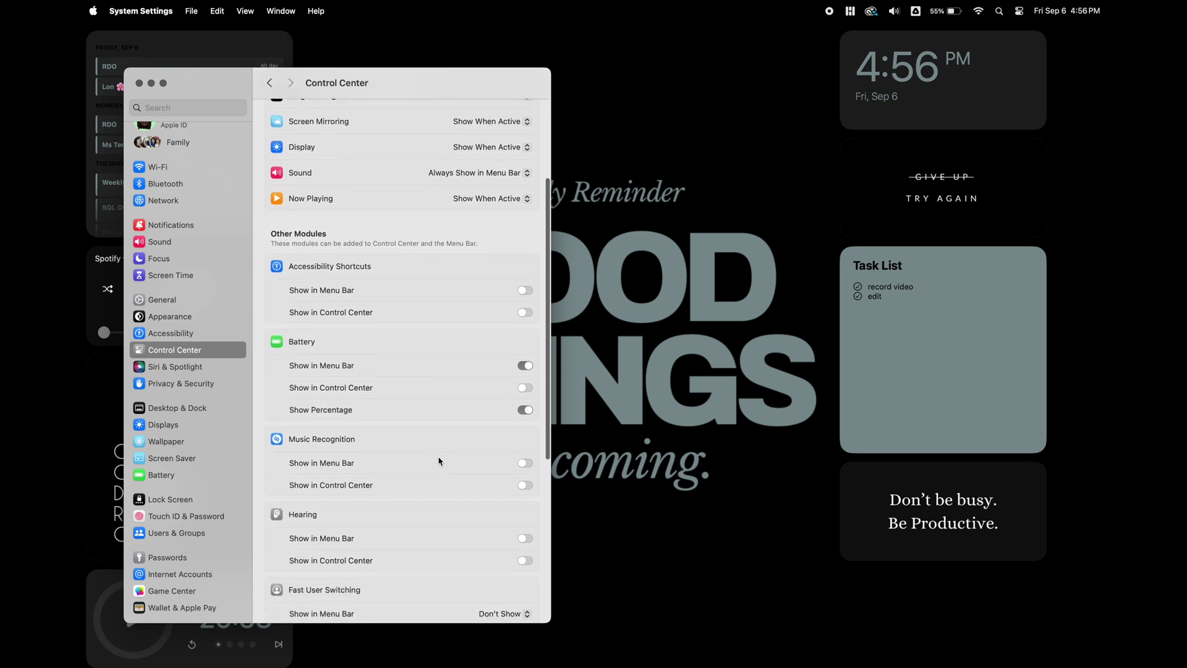
{"action": "scroll", "coordinate": [440, 460], "scroll_direction": "down", "scroll_amount": 1}
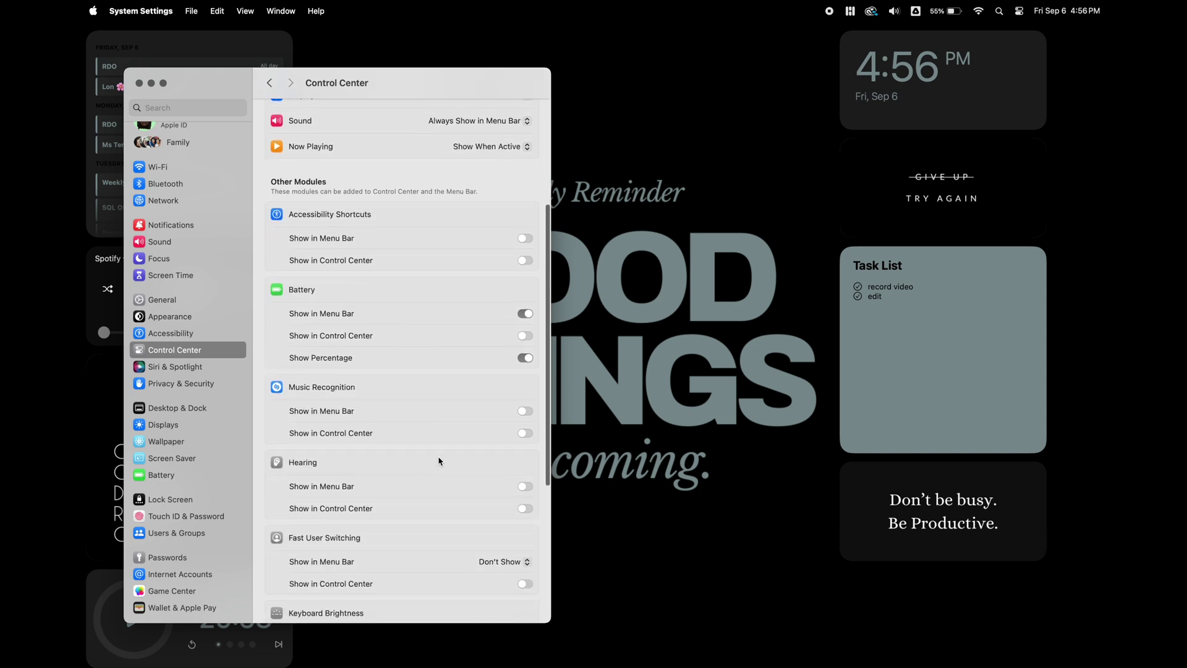
{"action": "left_click", "coordinate": [526, 357]}
{"action": "left_click", "coordinate": [525, 357]}
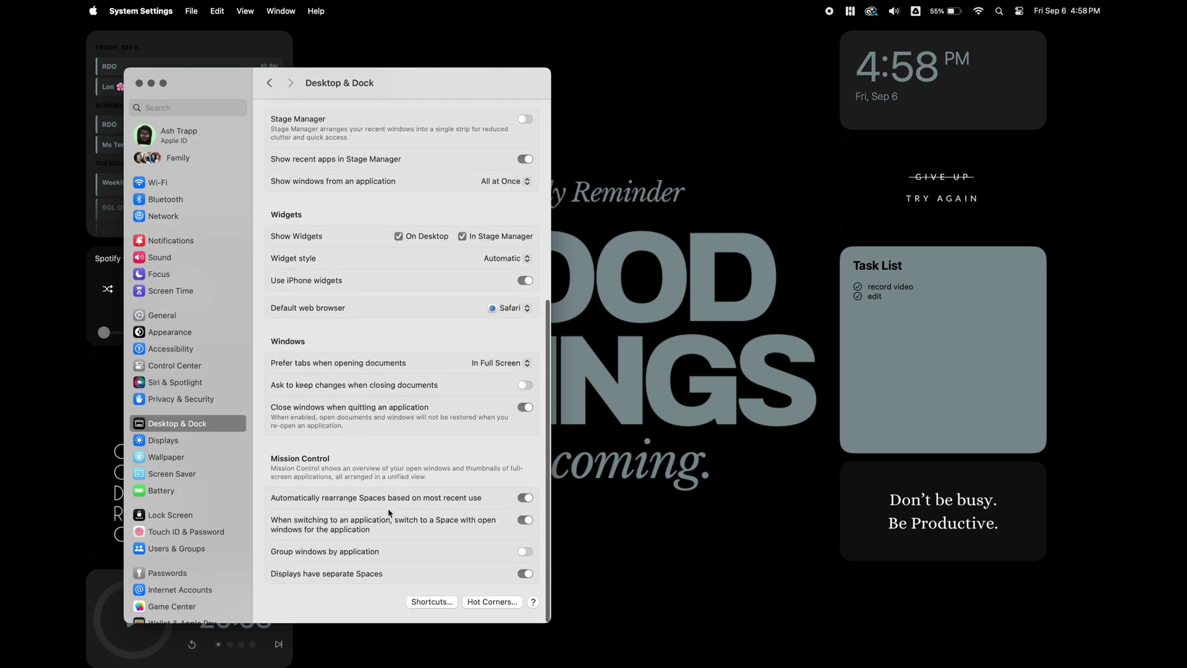
Step: Assign Launchpad top-right, Lock Screen bottom-left, Start Screen Saver top-left in Hot Corners, then quit settings
{"action": "scroll", "coordinate": [387, 507], "scroll_direction": "down", "scroll_amount": 2}
{"action": "left_click", "coordinate": [489, 605]}
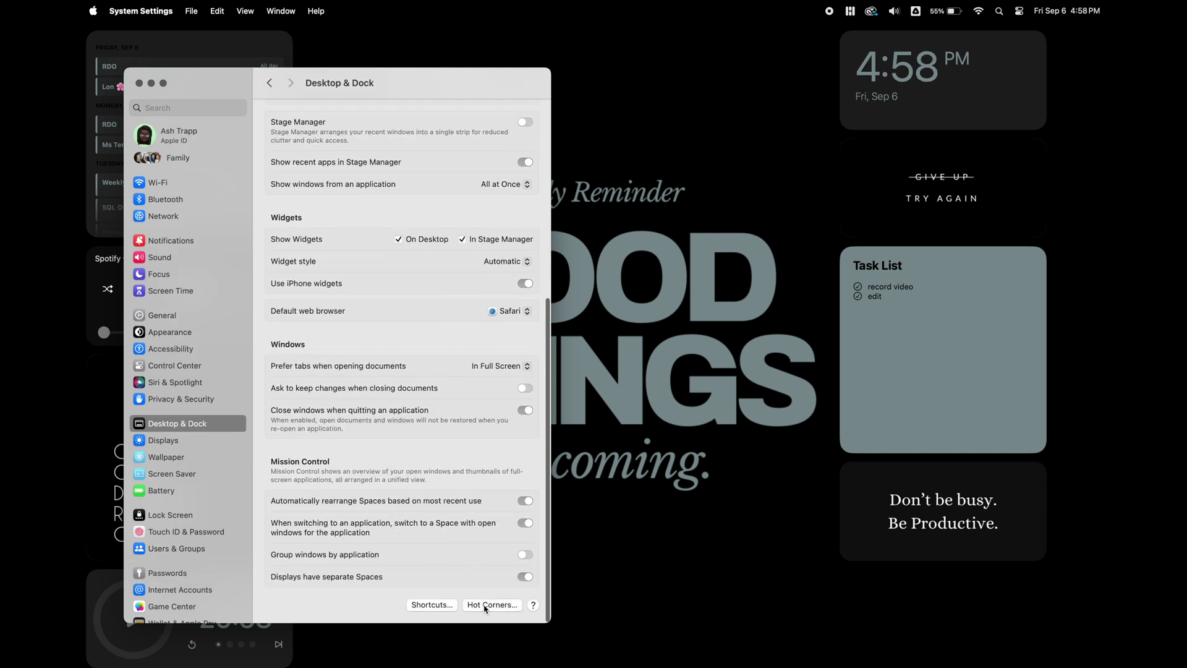
{"action": "left_click", "coordinate": [494, 314]}
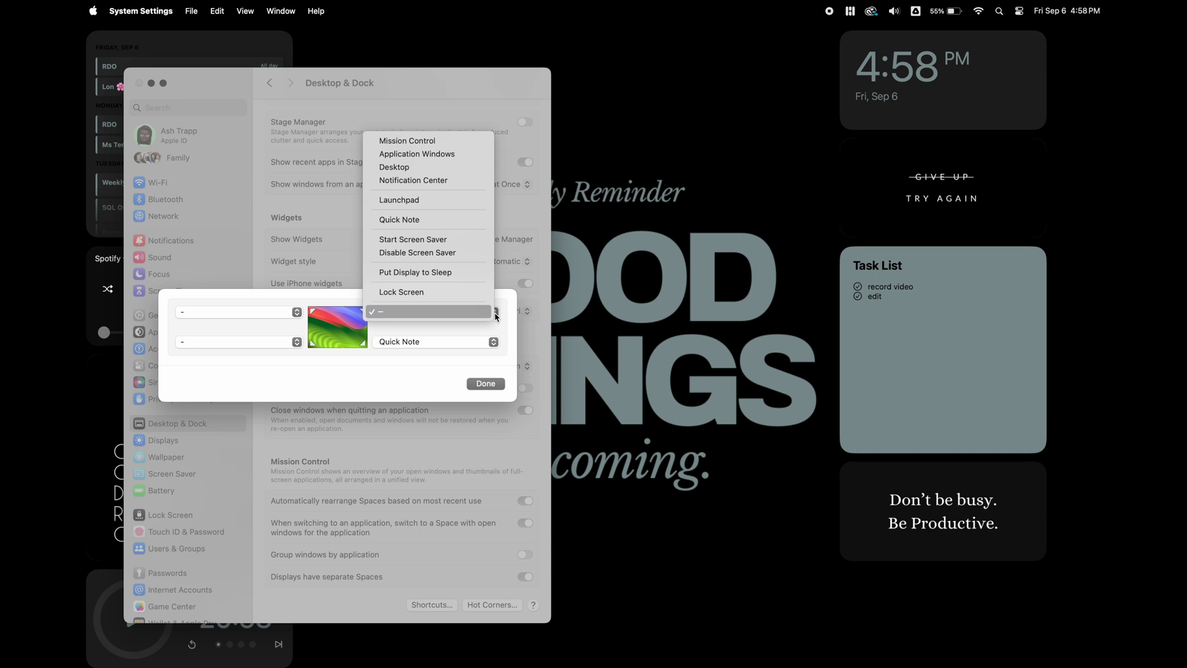
{"action": "left_click", "coordinate": [473, 201]}
{"action": "left_click", "coordinate": [297, 342]}
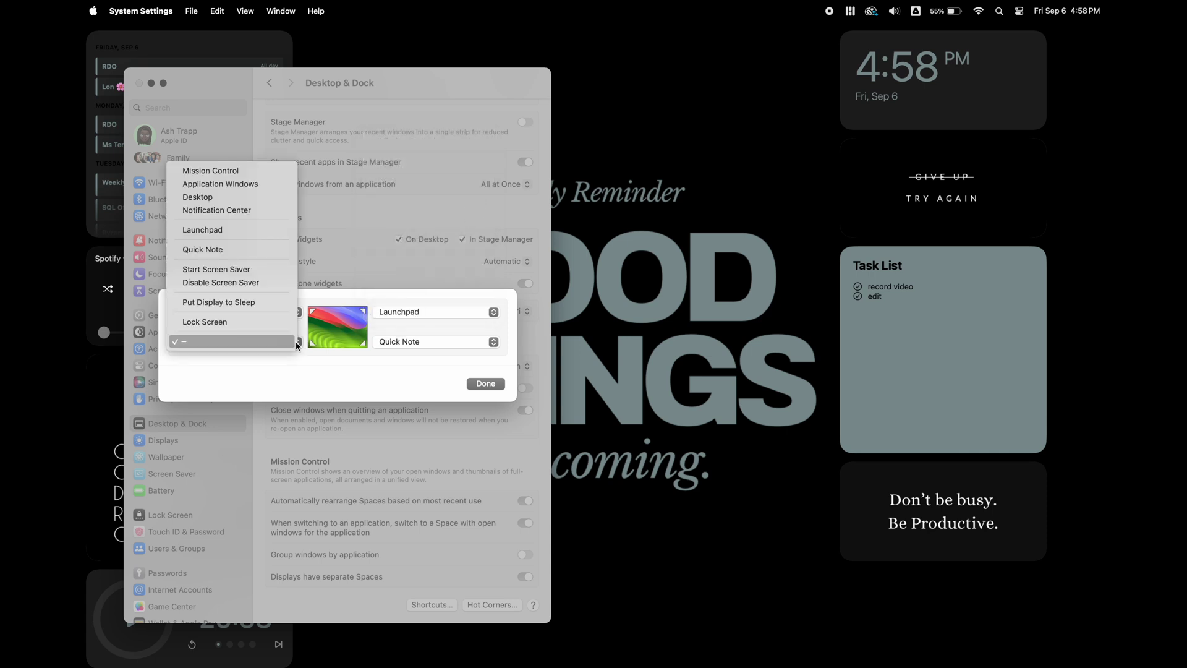
{"action": "left_click", "coordinate": [286, 318]}
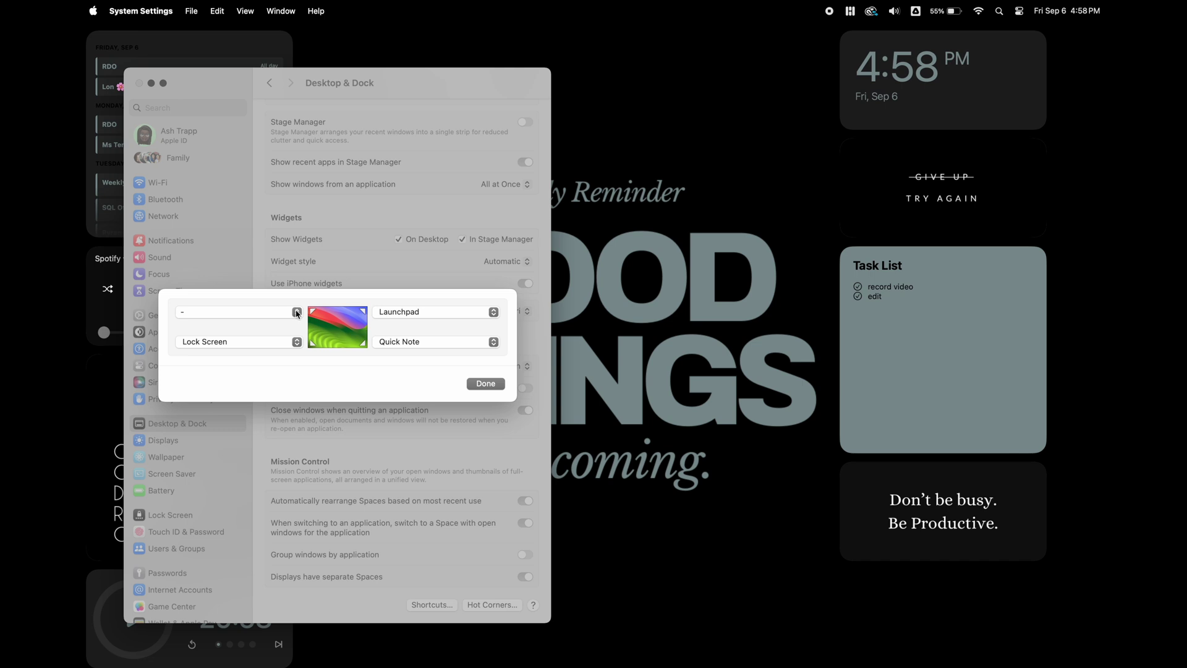
{"action": "left_click", "coordinate": [296, 313]}
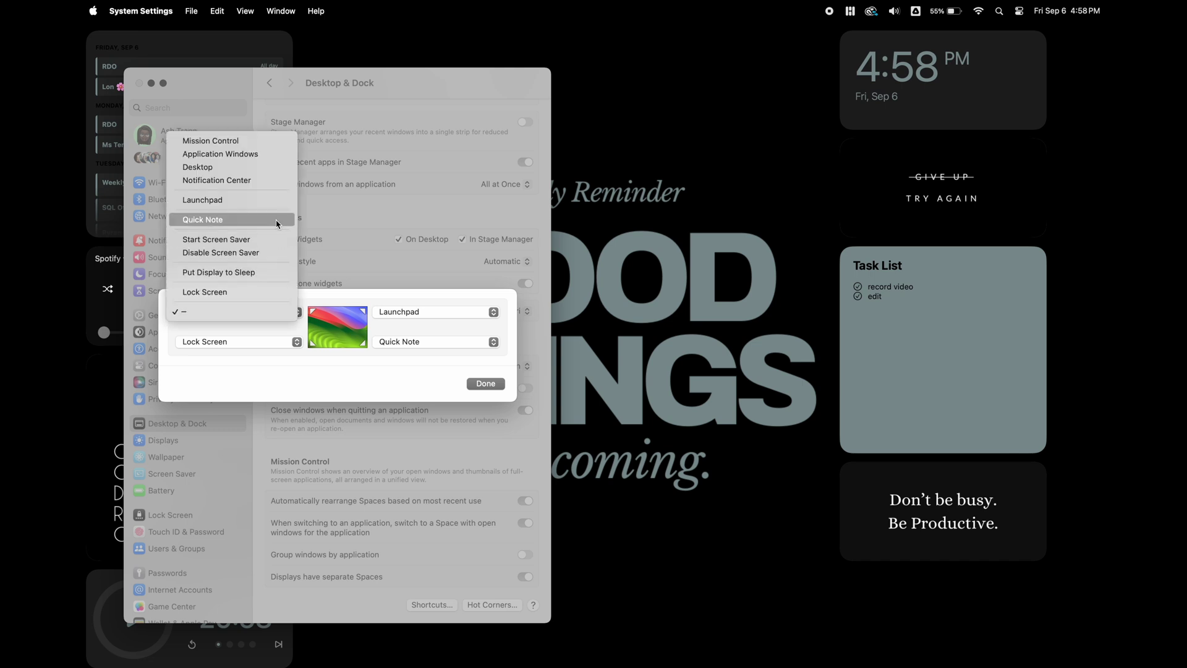
{"action": "left_click", "coordinate": [267, 245]}
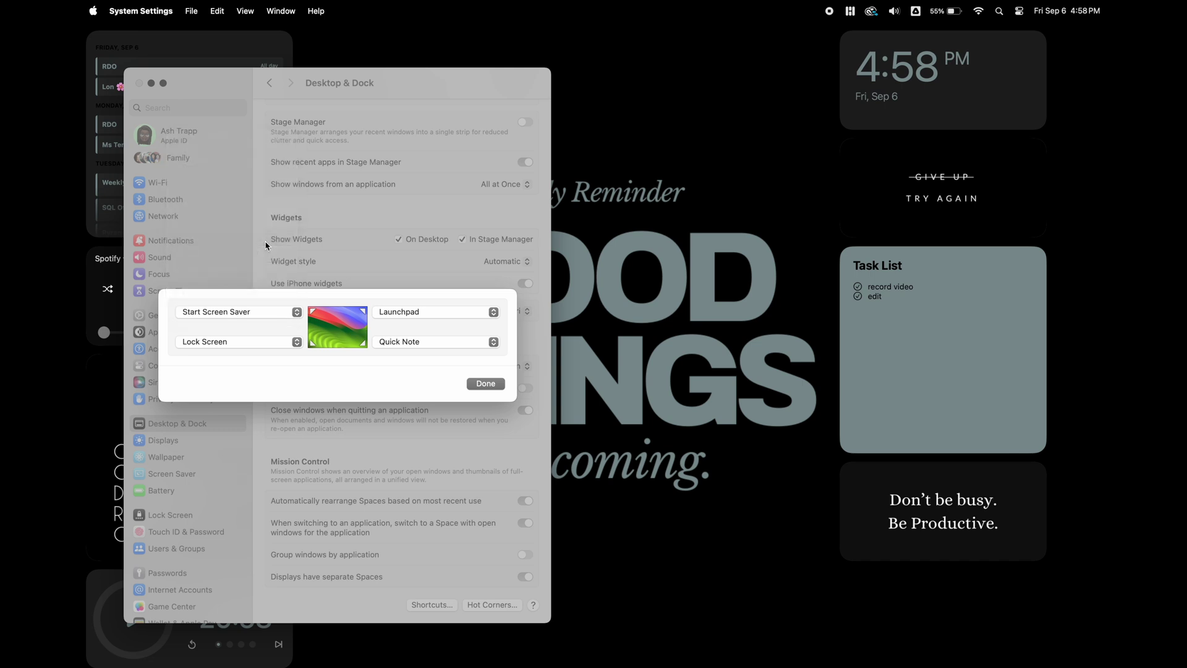
{"action": "left_click", "coordinate": [485, 384]}
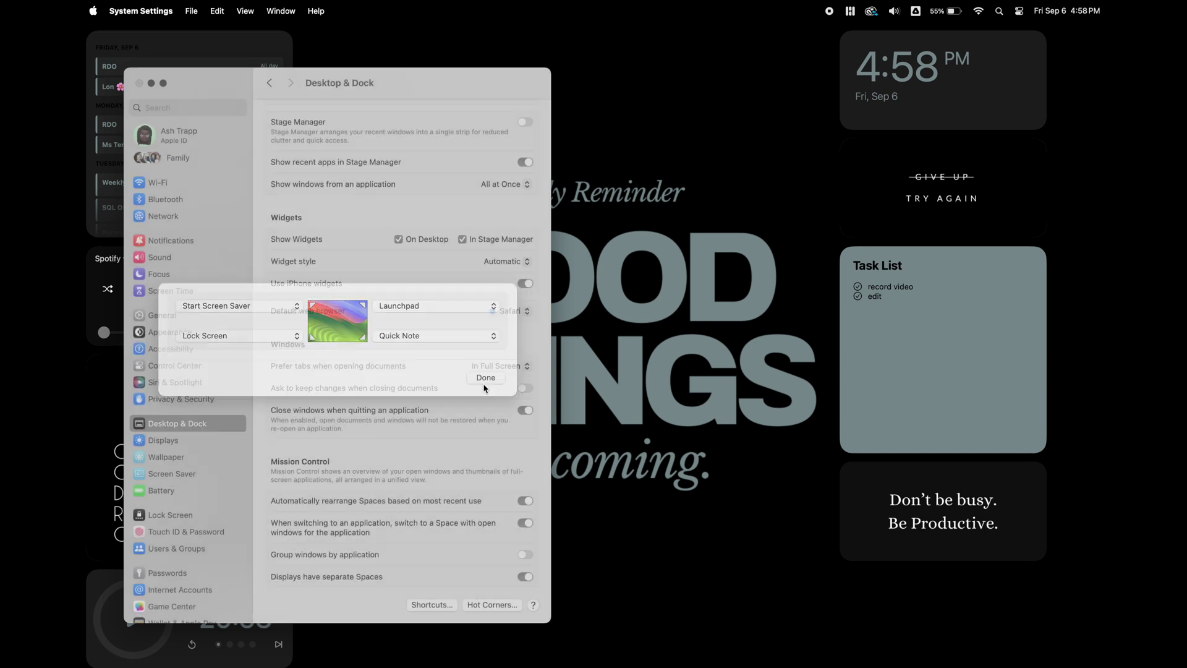
{"action": "key", "text": "super+q"}
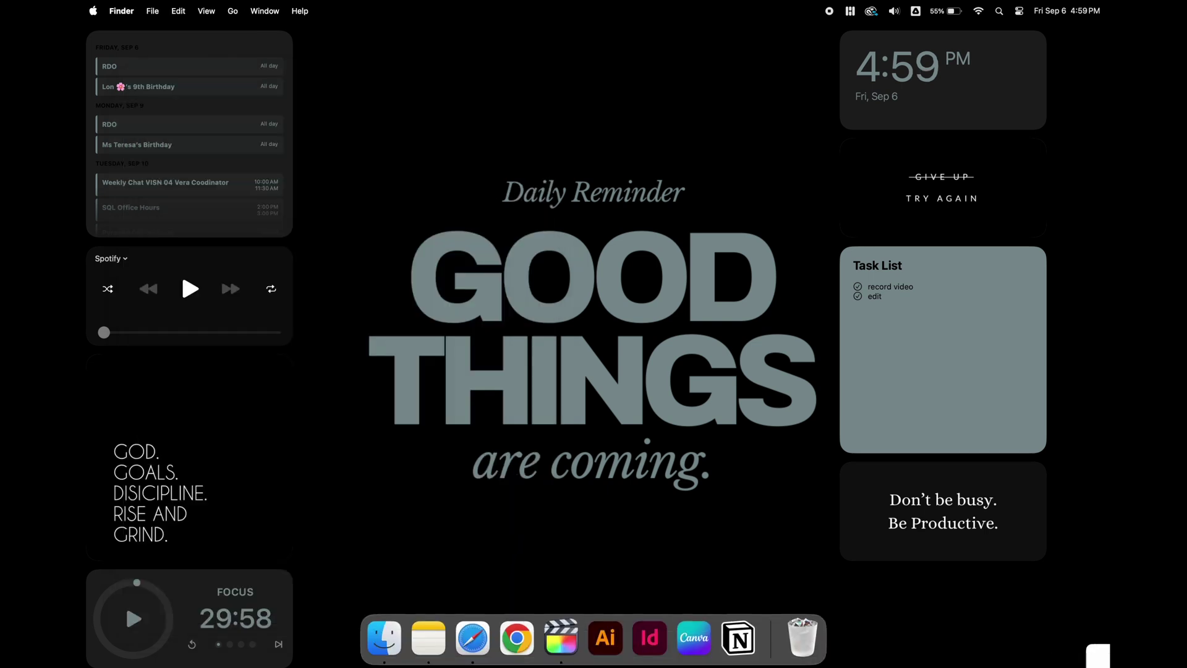
Step: Trigger the Quick Note, Launchpad and bottom-left hot corners, dismissing each, then open the Apple menu
{"action": "mouse_move", "coordinate": [1184, 665]}
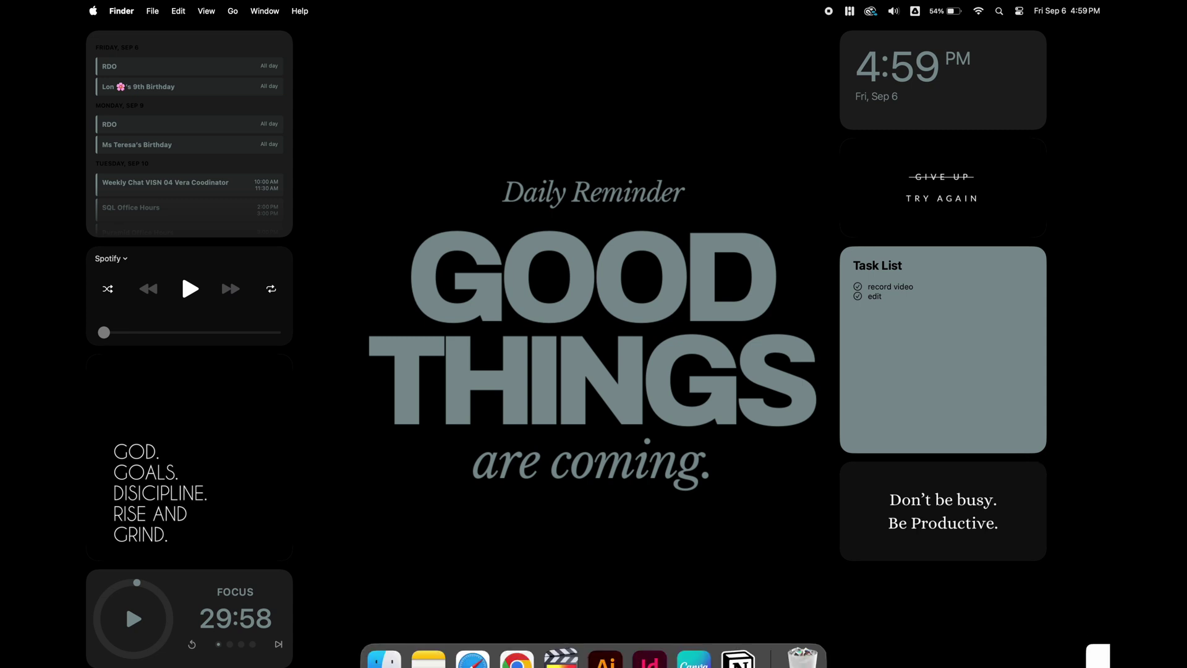
{"action": "left_click", "coordinate": [1096, 656]}
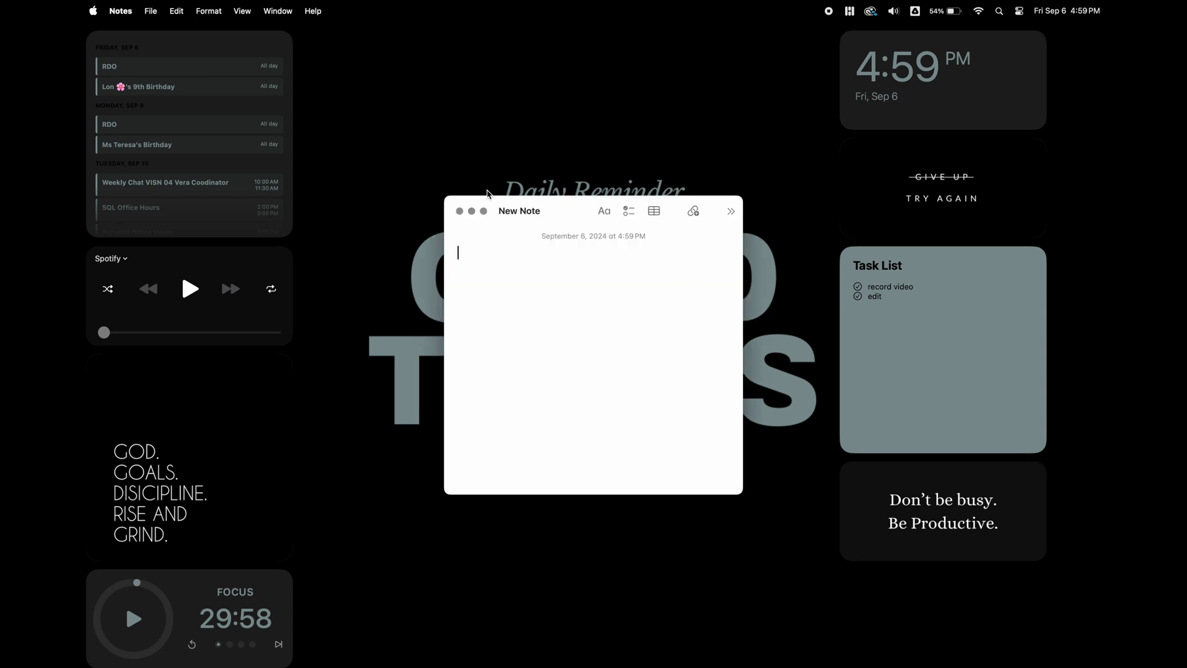
{"action": "left_click", "coordinate": [460, 211]}
{"action": "mouse_move", "coordinate": [1110, 3]}
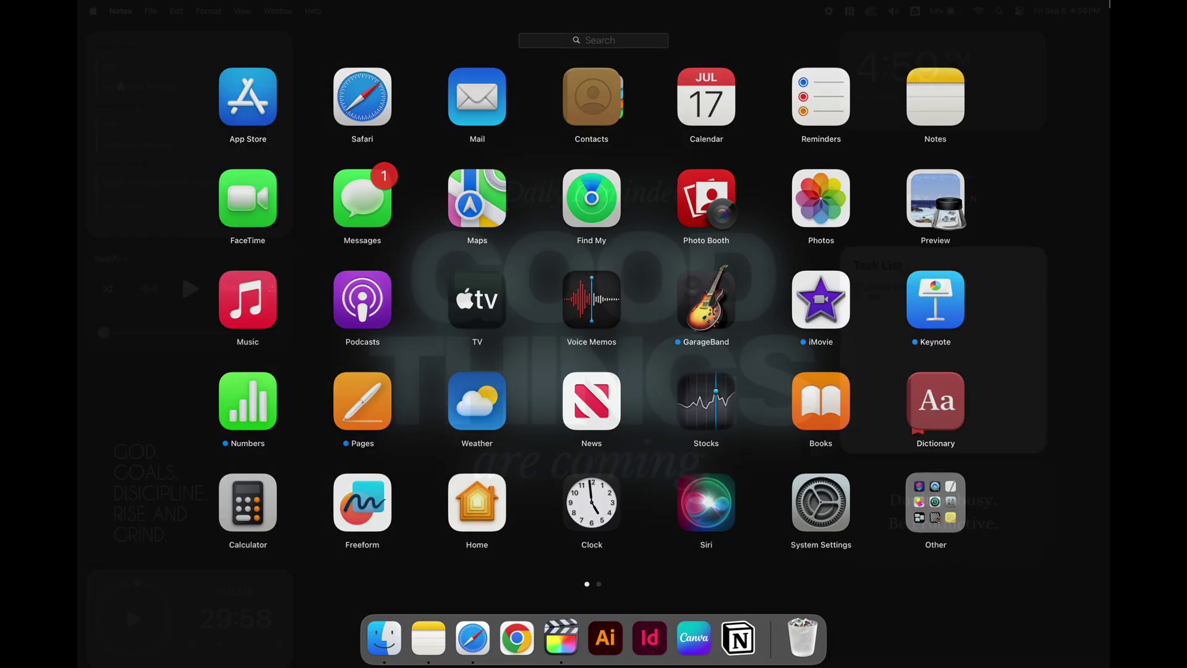
{"action": "left_click", "coordinate": [783, 32]}
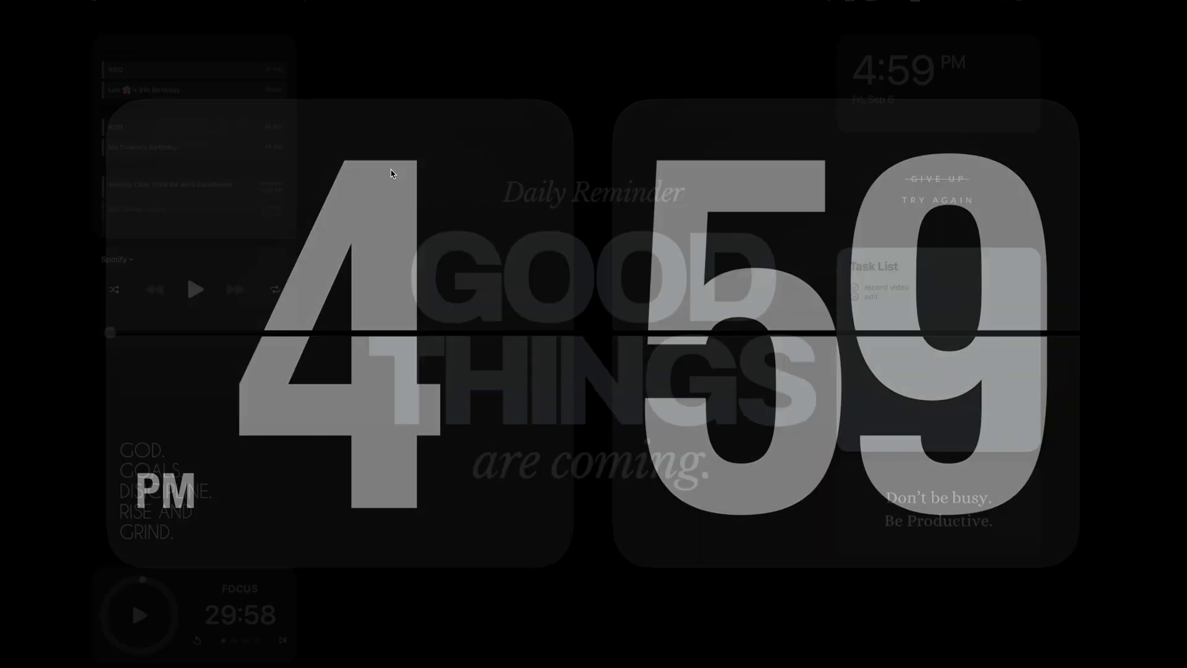
{"action": "mouse_move", "coordinate": [0, 667]}
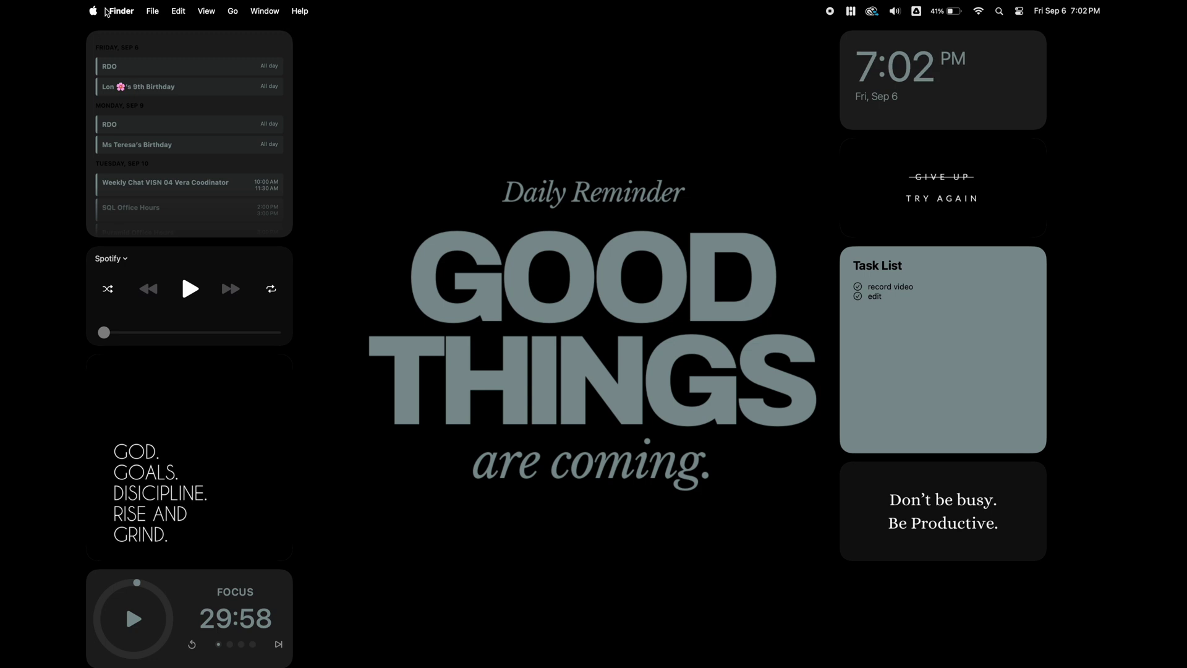
{"action": "left_click", "coordinate": [94, 11]}
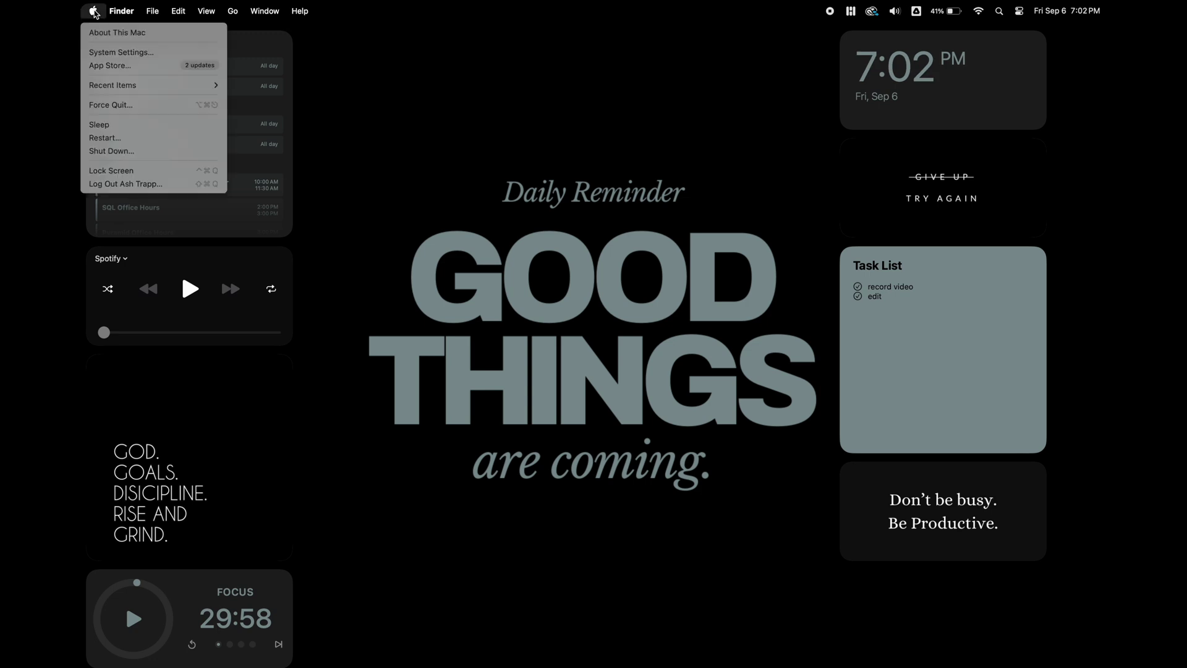
Step: Enable Apple Watch unlocking in Touch ID & Password, authorising with the login password
{"action": "left_click", "coordinate": [111, 53]}
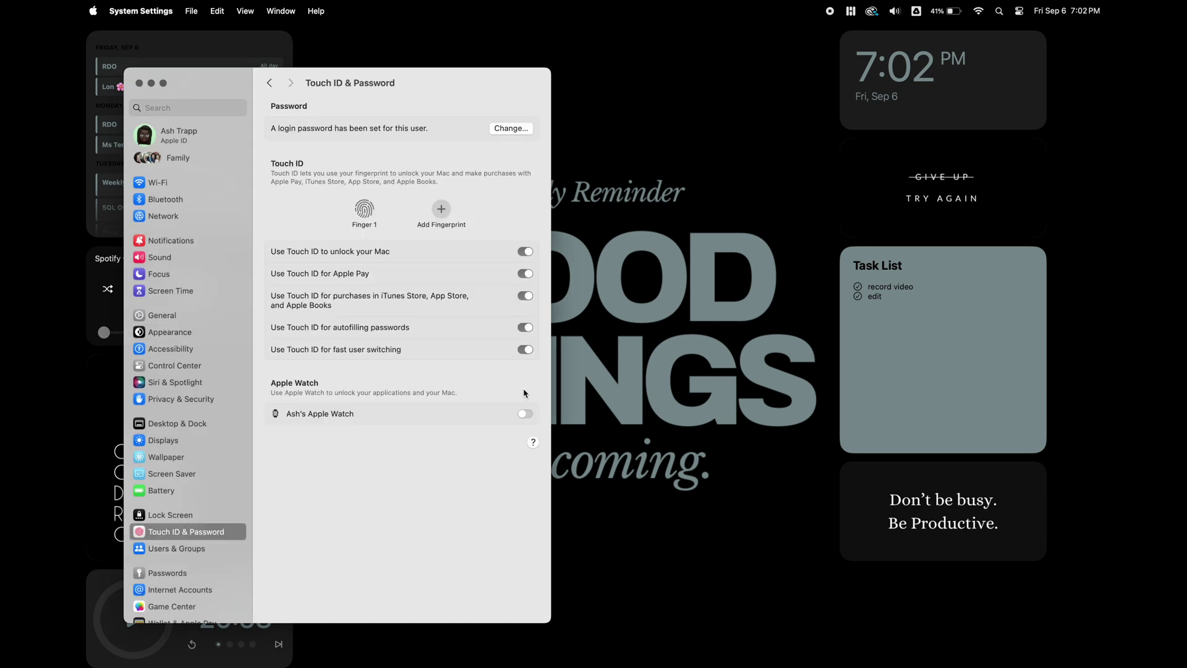
{"action": "left_click", "coordinate": [523, 414]}
{"action": "type", "text": "•"}
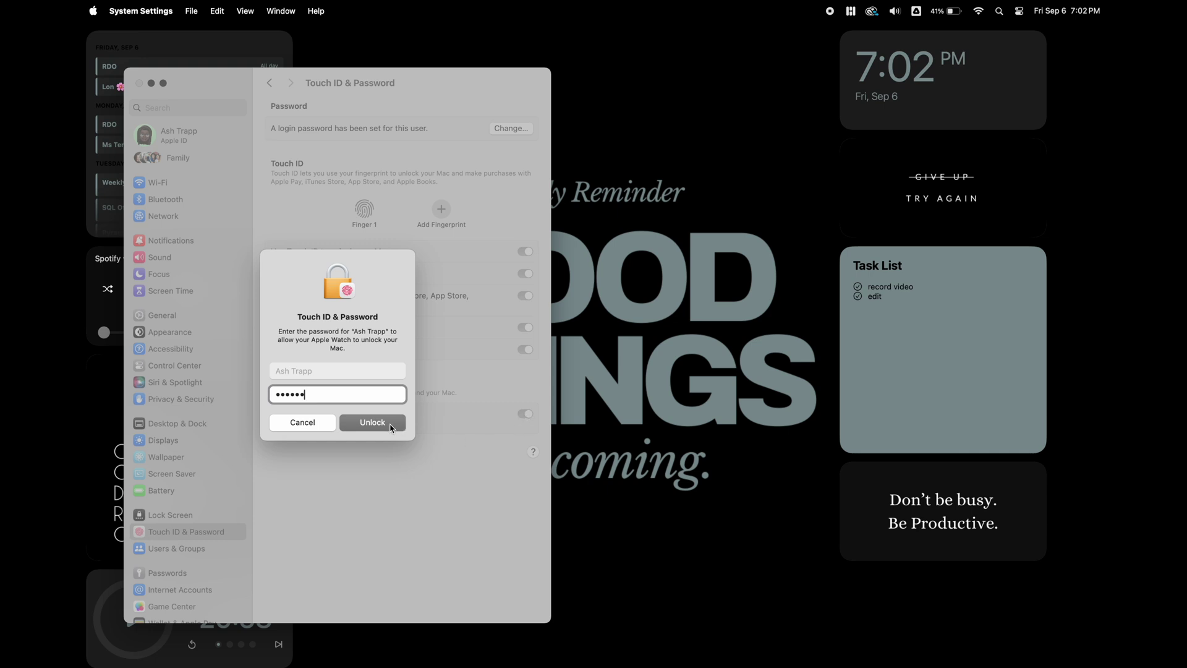
{"action": "left_click", "coordinate": [139, 85]}
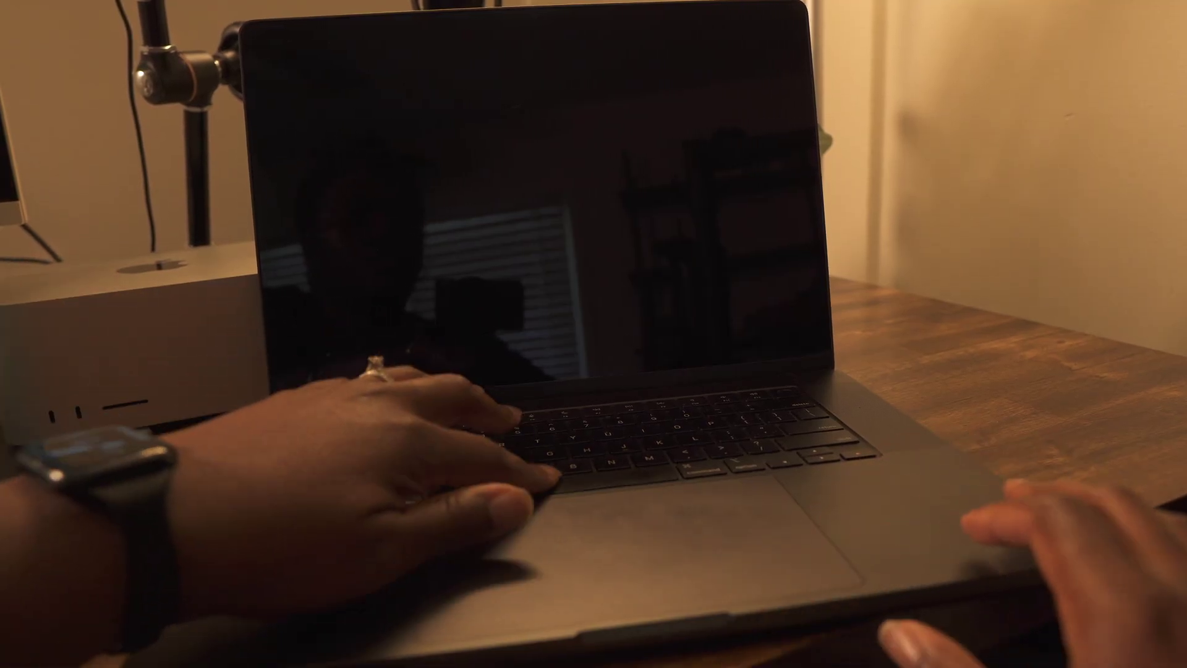
Step: Wake the MacBook with Space so the Apple Watch unlocks it
{"action": "key", "text": "space"}
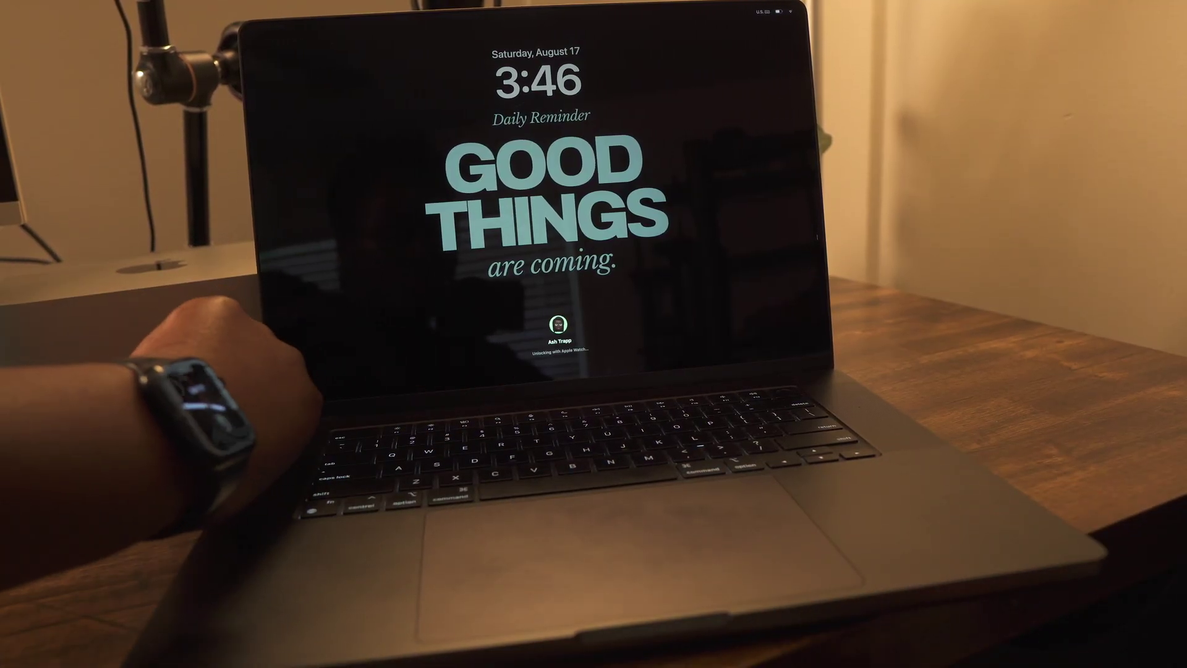